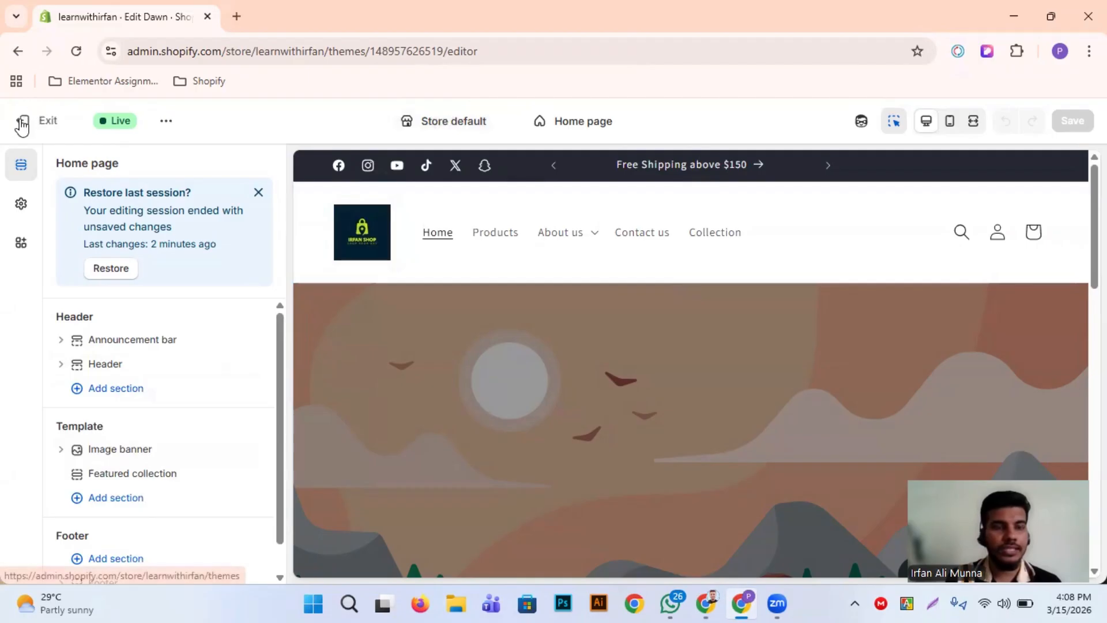
Leave the theme editor, open the live storefront and look over its announcement bar, menu, banner and featured products
{"action": "left_click", "coordinate": [21, 121]}
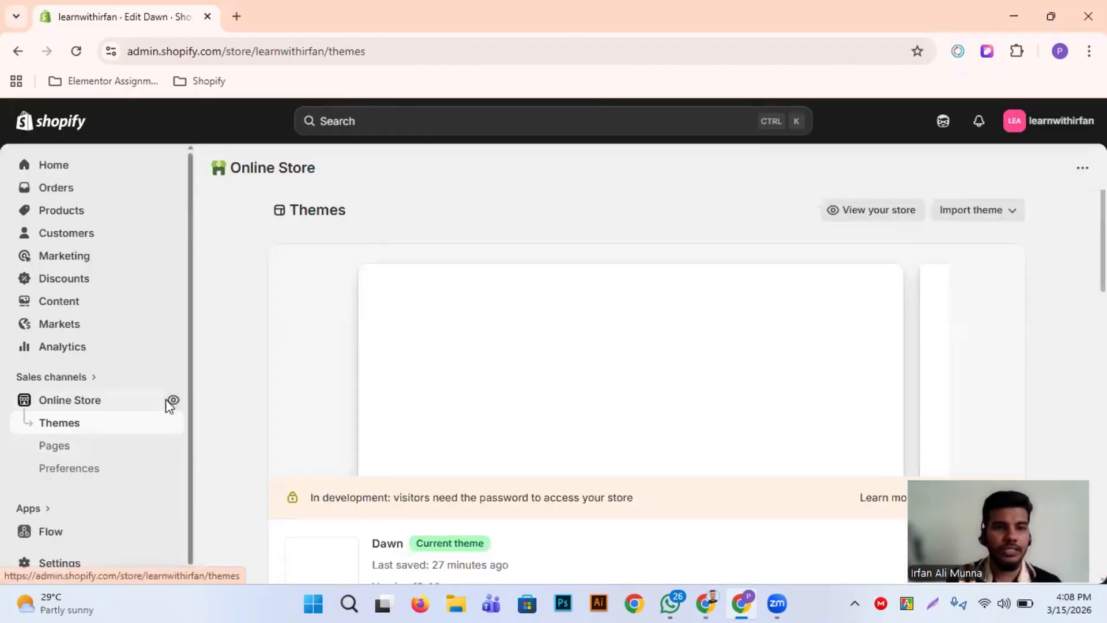
{"action": "left_click", "coordinate": [167, 400]}
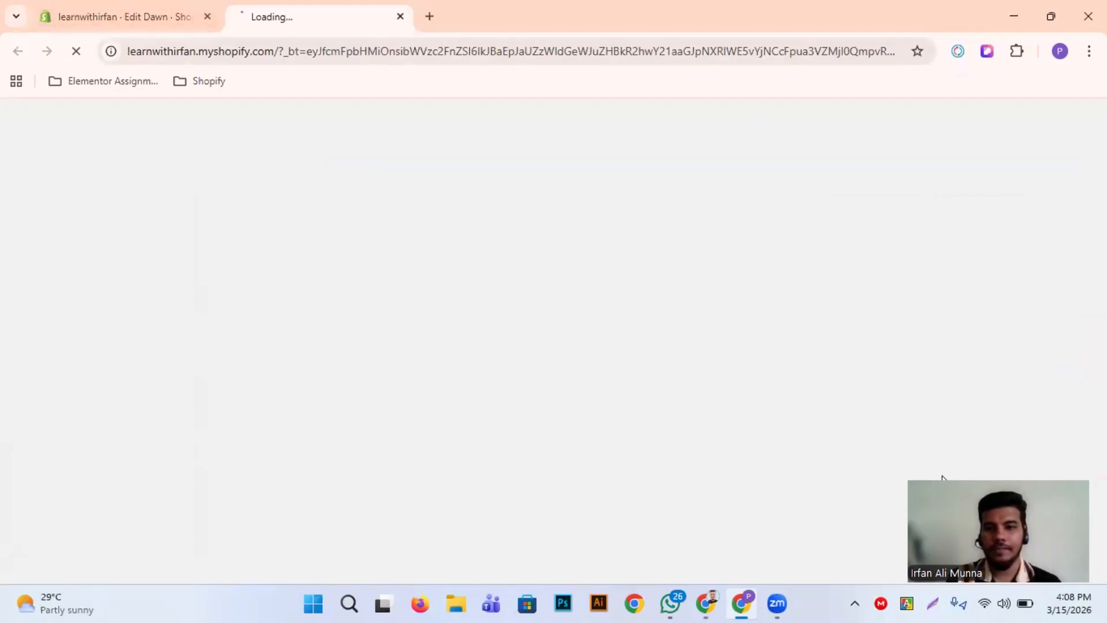
{"action": "left_click_drag", "start_coordinate": [943, 476], "coordinate": [470, 223]}
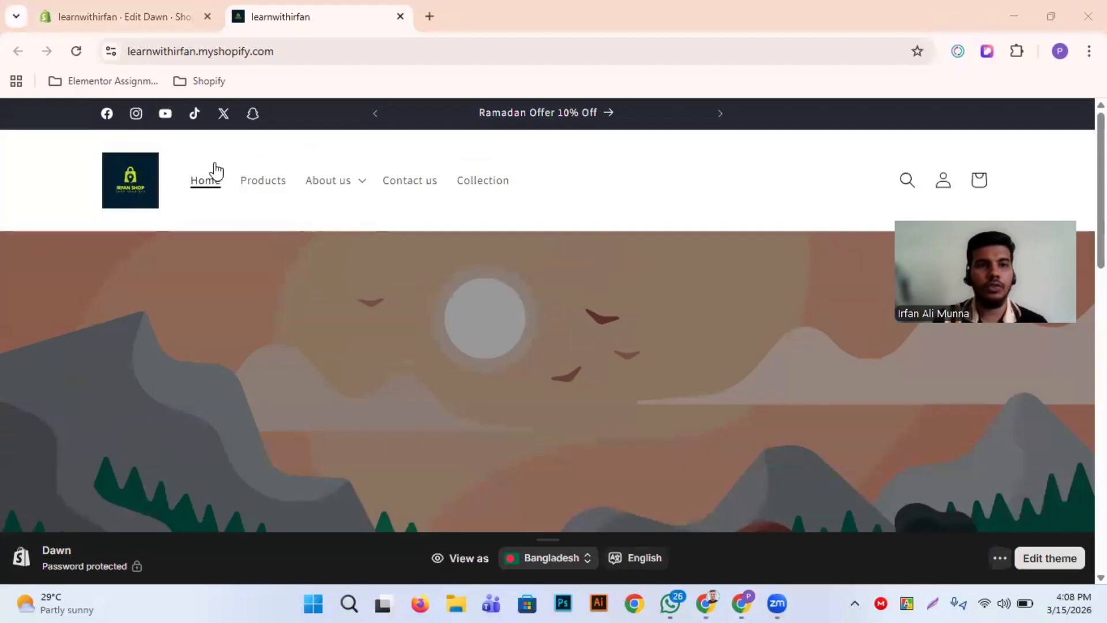
{"action": "left_click", "coordinate": [724, 119]}
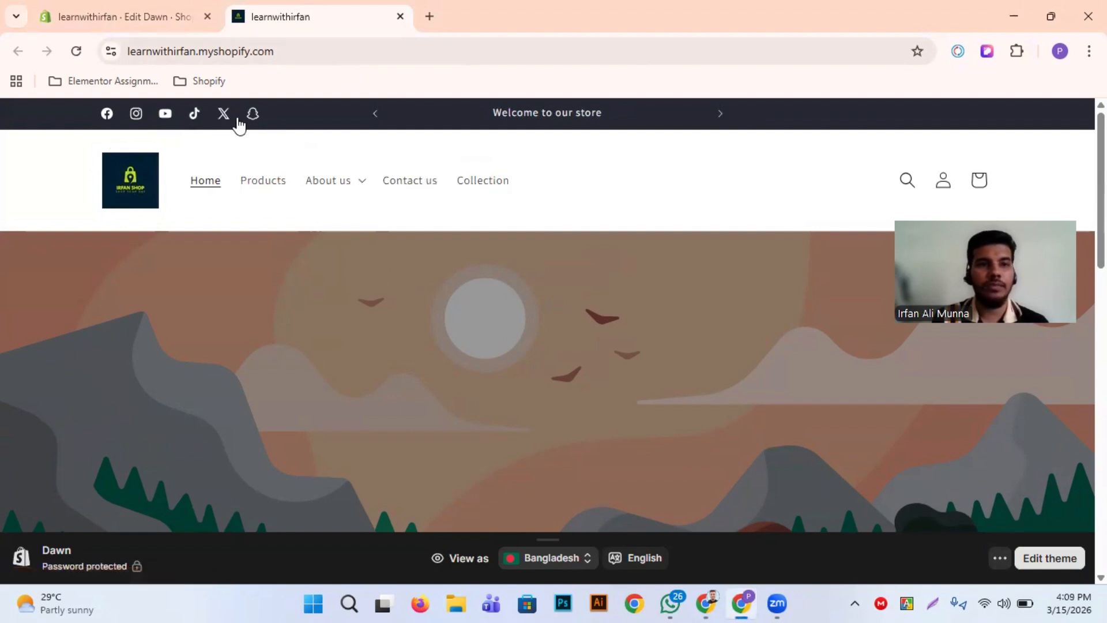
{"action": "scroll", "coordinate": [396, 388], "scroll_direction": "down", "scroll_amount": 15}
{"action": "scroll", "coordinate": [396, 387], "scroll_direction": "up", "scroll_amount": 15}
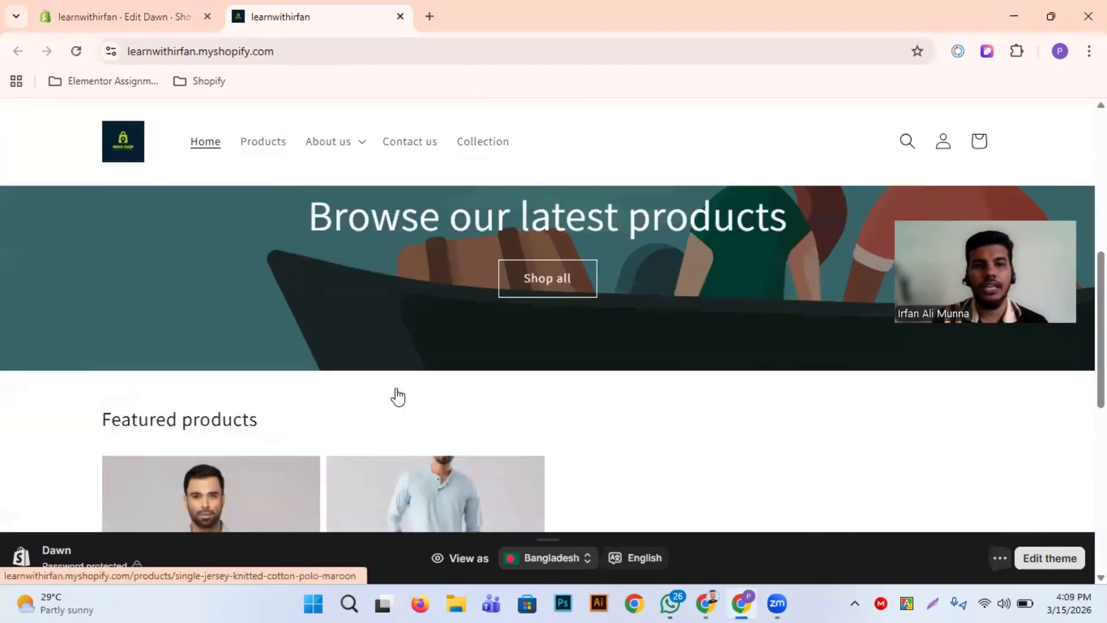
Return to the Themes page in the Shopify admin and reopen the current Dawn theme for editing
{"action": "left_click", "coordinate": [183, 8]}
{"action": "scroll", "coordinate": [462, 321], "scroll_direction": "down", "scroll_amount": 5}
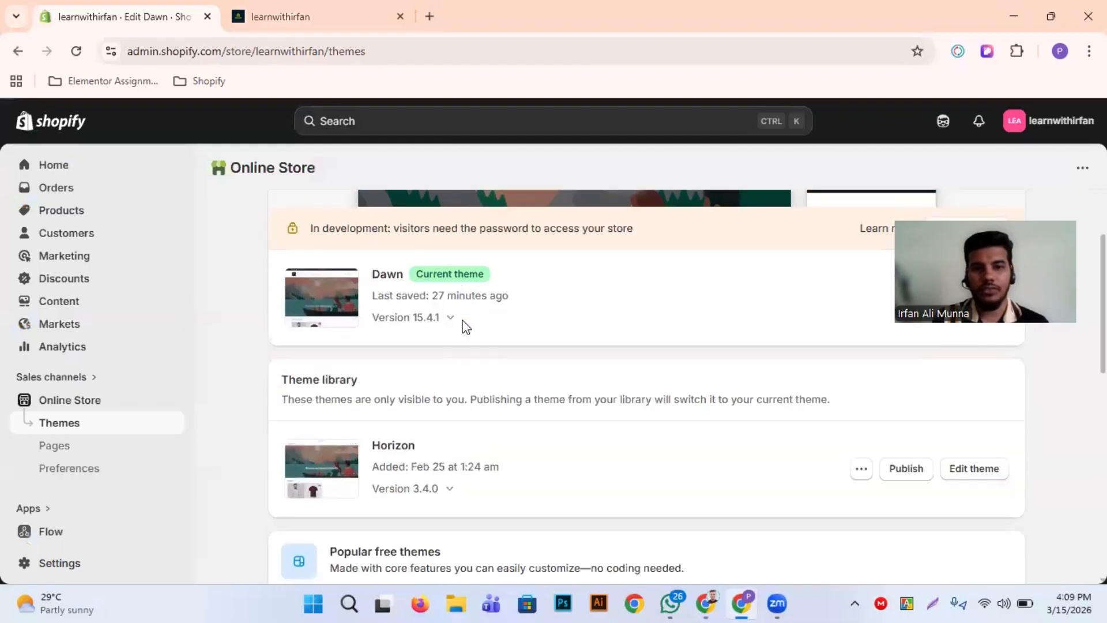
{"action": "scroll", "coordinate": [465, 324], "scroll_direction": "up", "scroll_amount": 5}
{"action": "scroll", "coordinate": [898, 526], "scroll_direction": "down", "scroll_amount": 3}
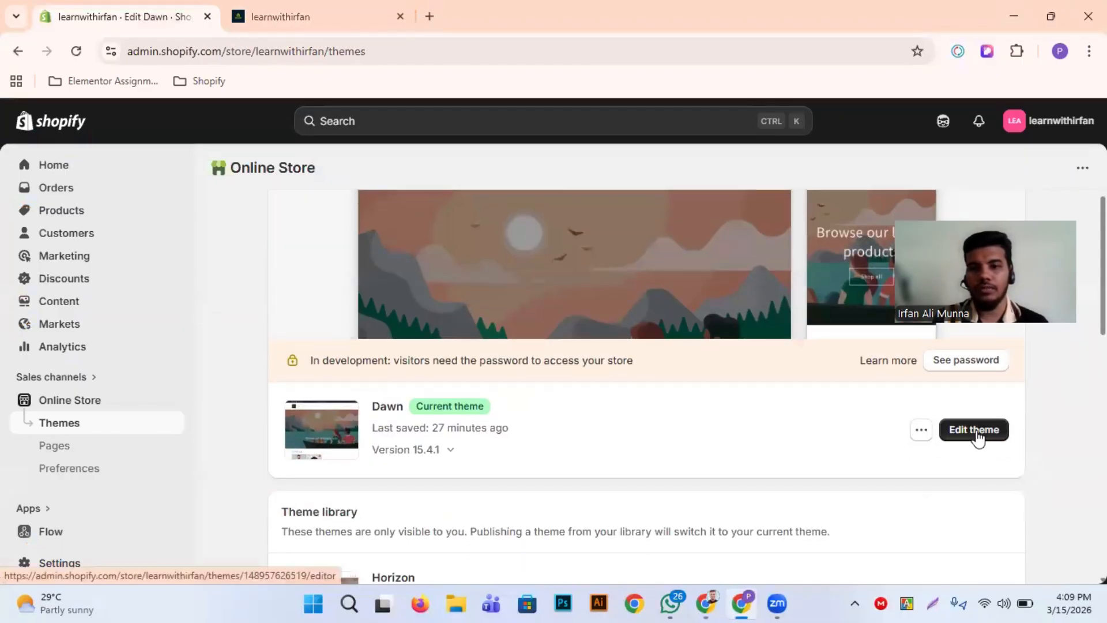
{"action": "left_click", "coordinate": [920, 442]}
{"action": "left_click", "coordinate": [920, 442]}
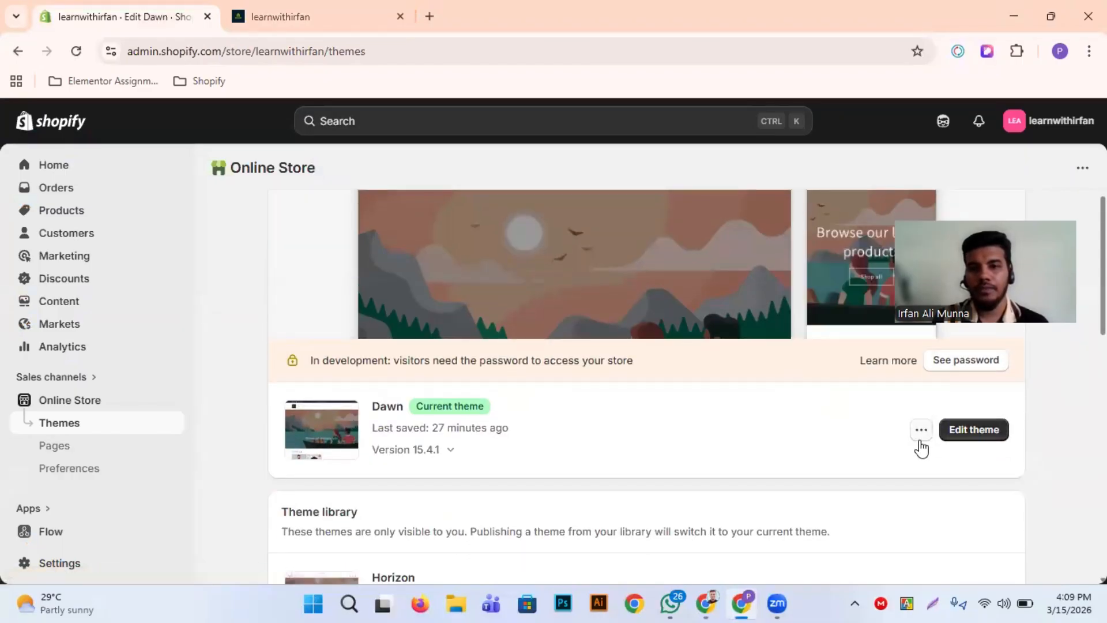
{"action": "left_click", "coordinate": [967, 433]}
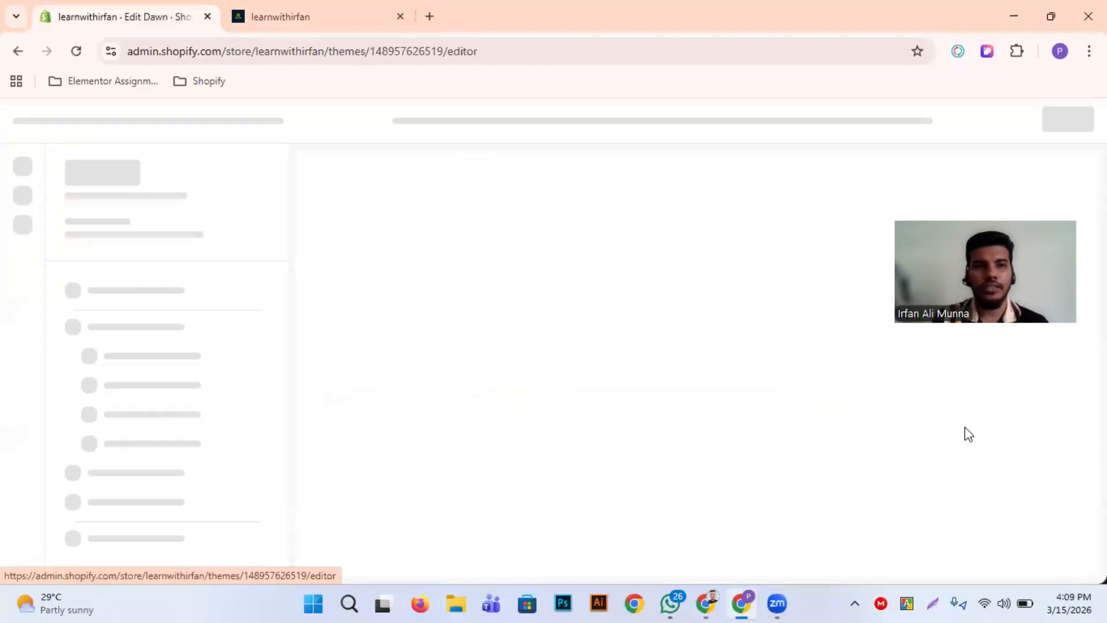
{"action": "left_click", "coordinate": [297, 14]}
{"action": "left_click", "coordinate": [106, 14]}
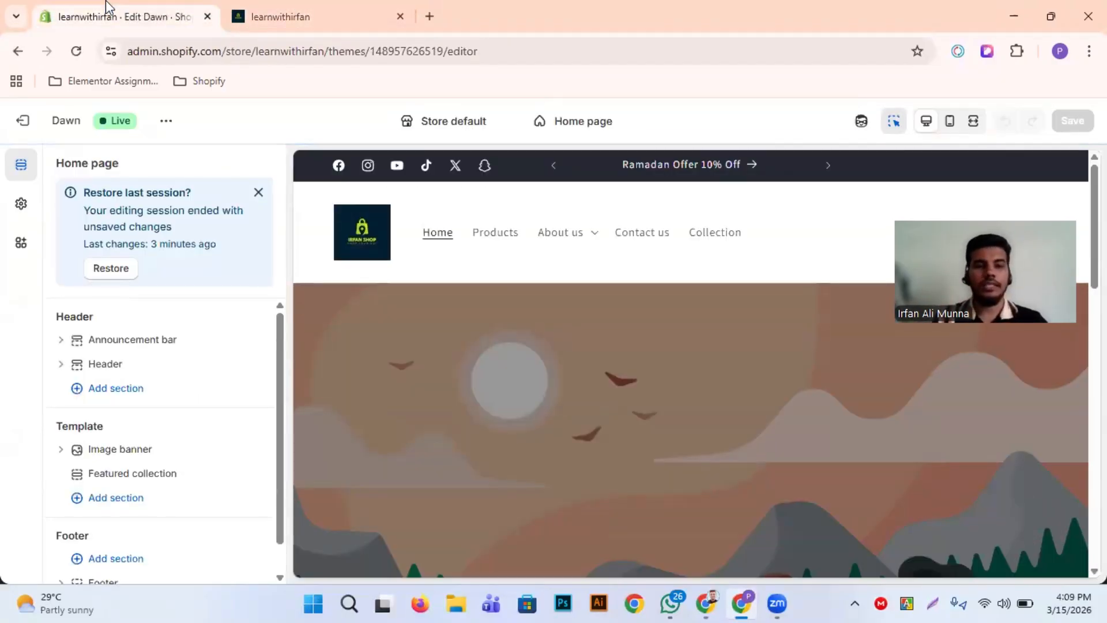
Dismiss the offer to restore the last editing session on the Home page
{"action": "scroll", "coordinate": [403, 225], "scroll_direction": "down", "scroll_amount": 2}
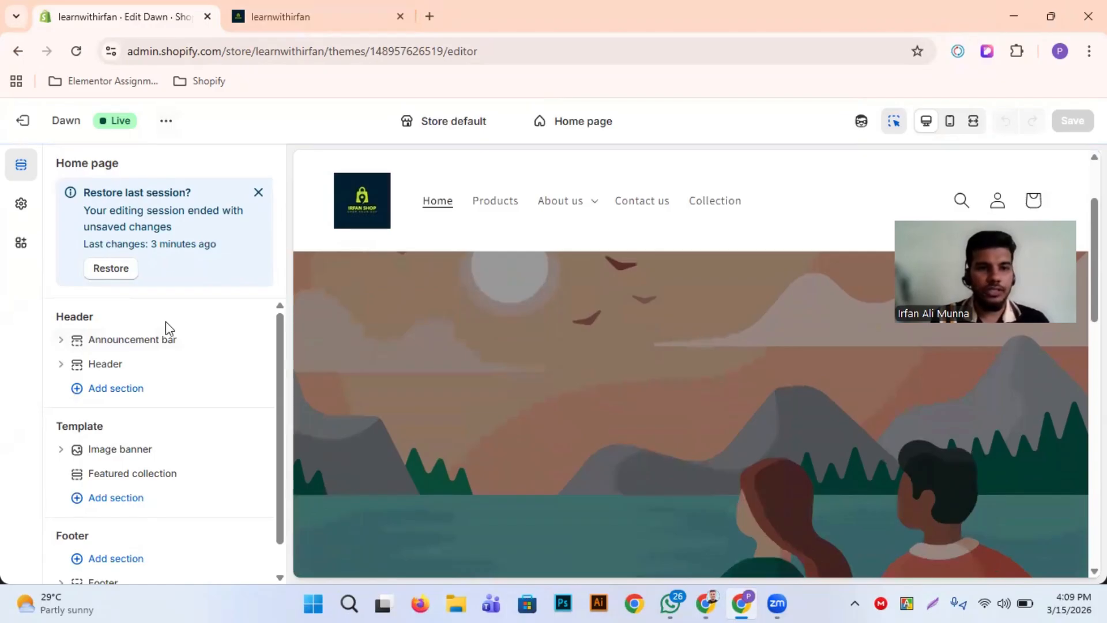
{"action": "scroll", "coordinate": [165, 320], "scroll_direction": "down", "scroll_amount": 1}
{"action": "left_click", "coordinate": [259, 192]}
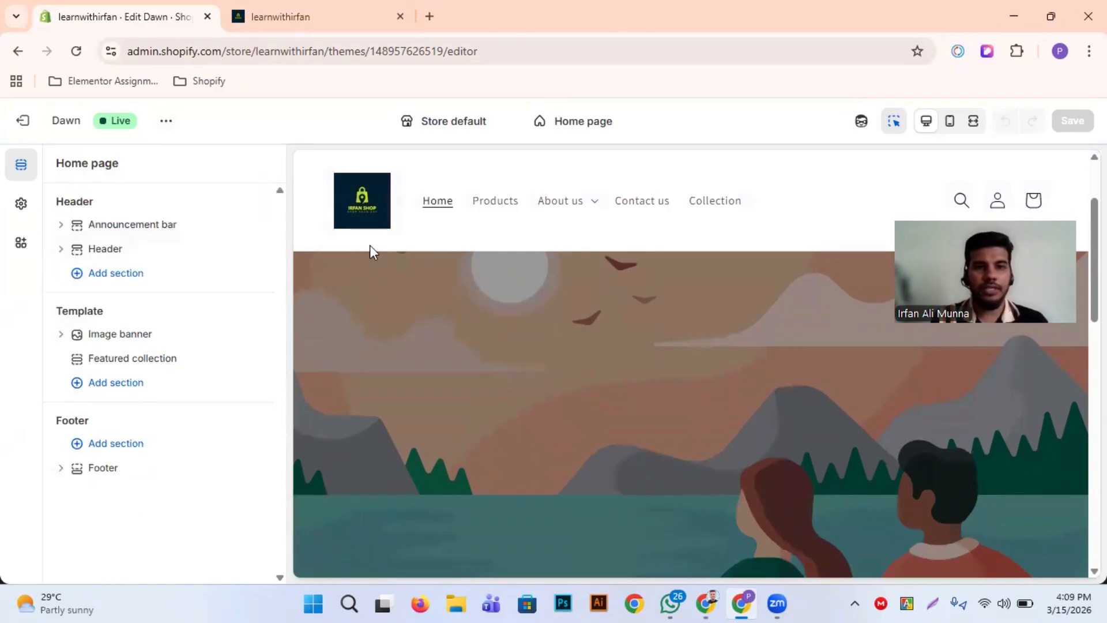
Remove the Featured collection section from the Home page template and check the page preview
{"action": "scroll", "coordinate": [392, 260], "scroll_direction": "up", "scroll_amount": 2}
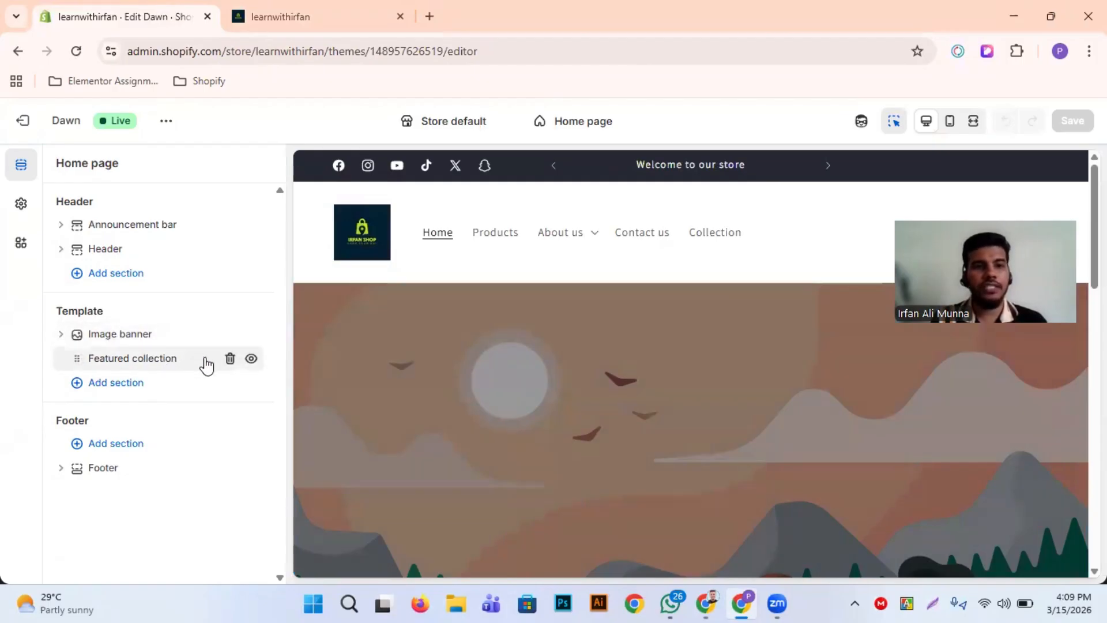
{"action": "left_click", "coordinate": [229, 360]}
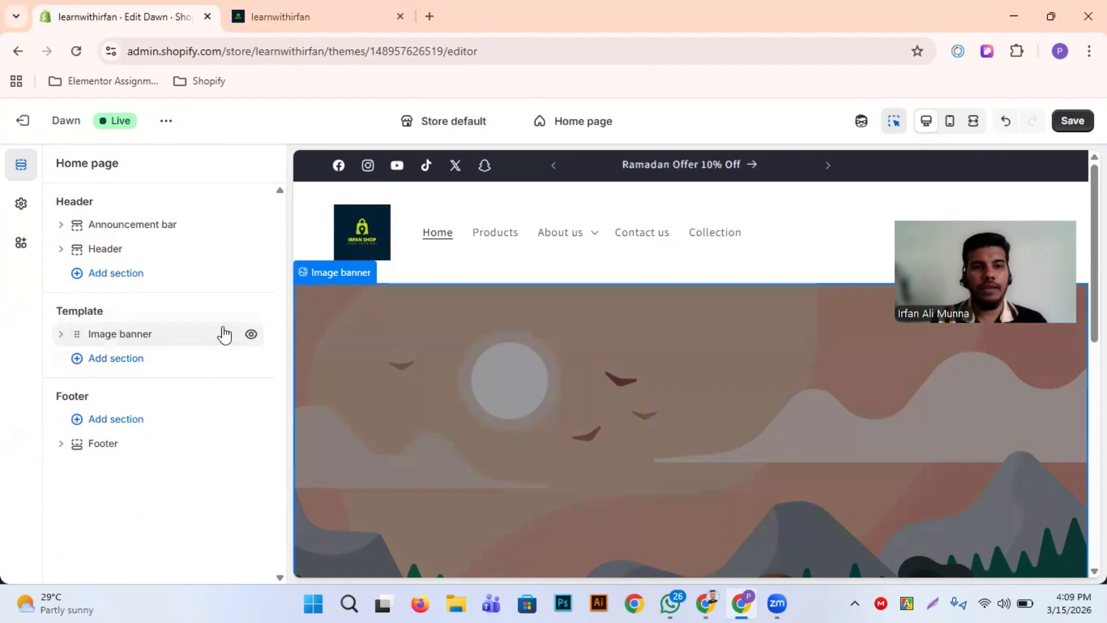
{"action": "scroll", "coordinate": [462, 344], "scroll_direction": "down", "scroll_amount": 5}
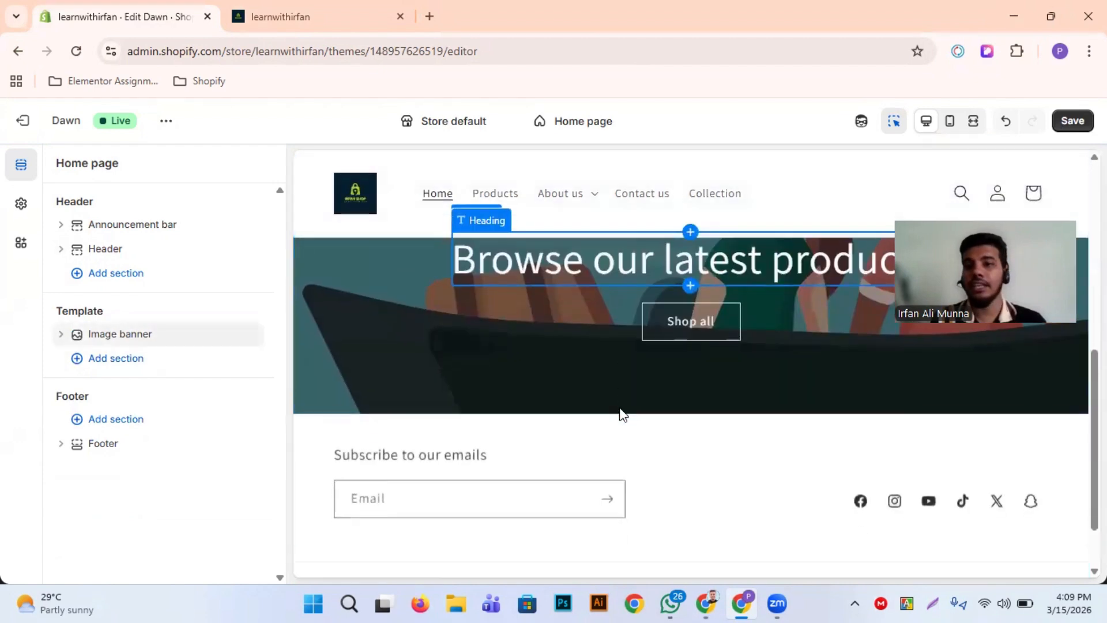
{"action": "scroll", "coordinate": [619, 413], "scroll_direction": "up", "scroll_amount": 5}
{"action": "scroll", "coordinate": [767, 447], "scroll_direction": "down", "scroll_amount": 3}
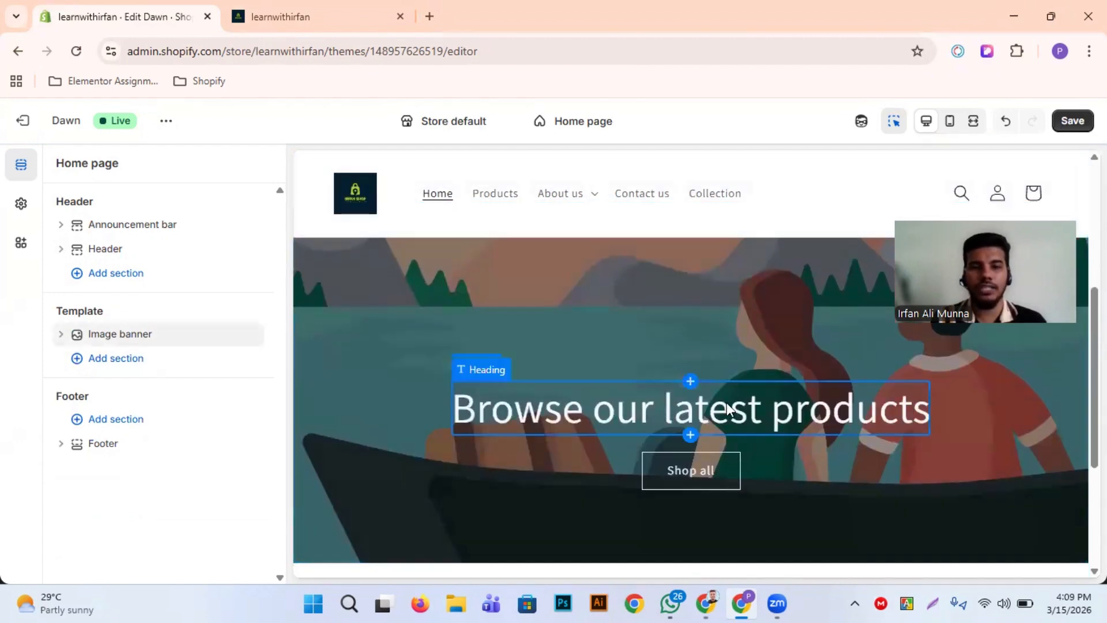
{"action": "scroll", "coordinate": [718, 337], "scroll_direction": "up", "scroll_amount": 5}
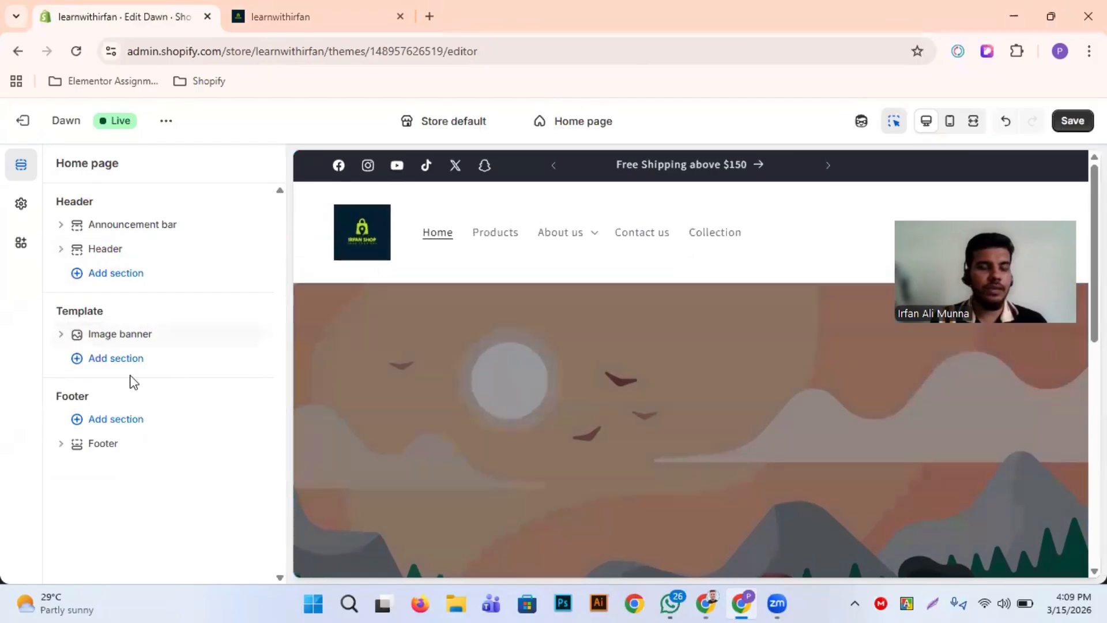
Add a new Image banner section to the Home page template and return to the section list
{"action": "left_click", "coordinate": [131, 362]}
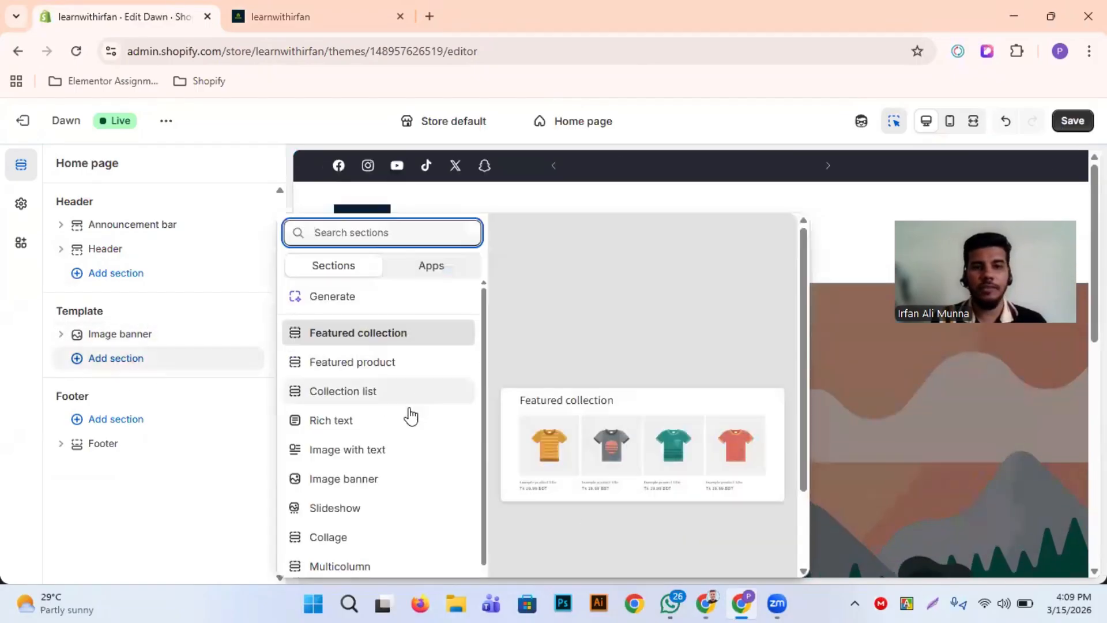
{"action": "scroll", "coordinate": [388, 432], "scroll_direction": "down", "scroll_amount": 2}
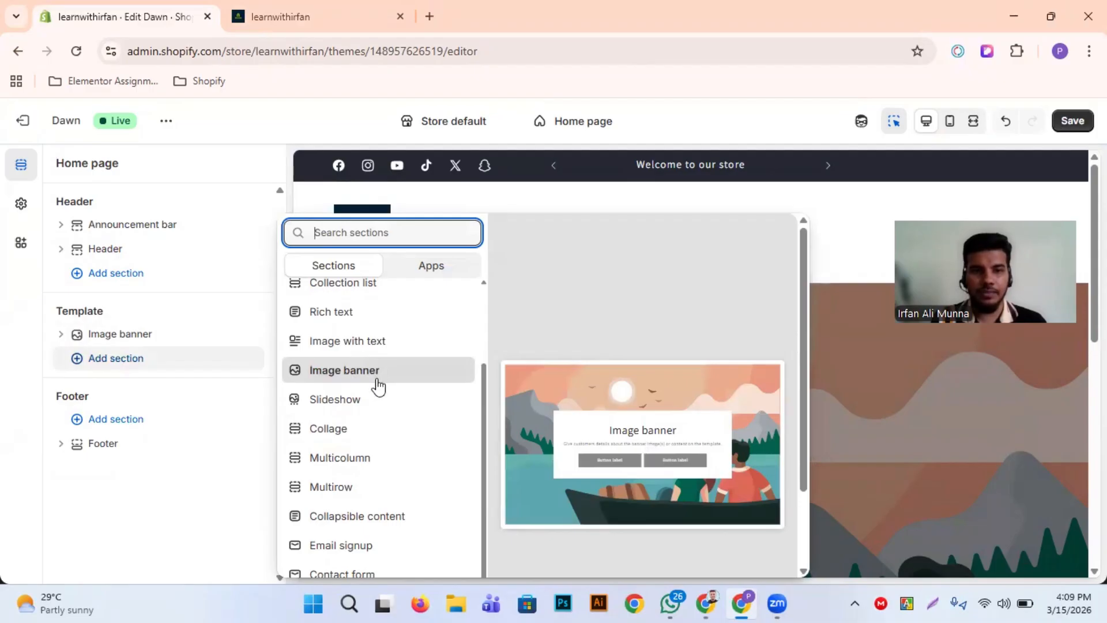
{"action": "left_click", "coordinate": [376, 379]}
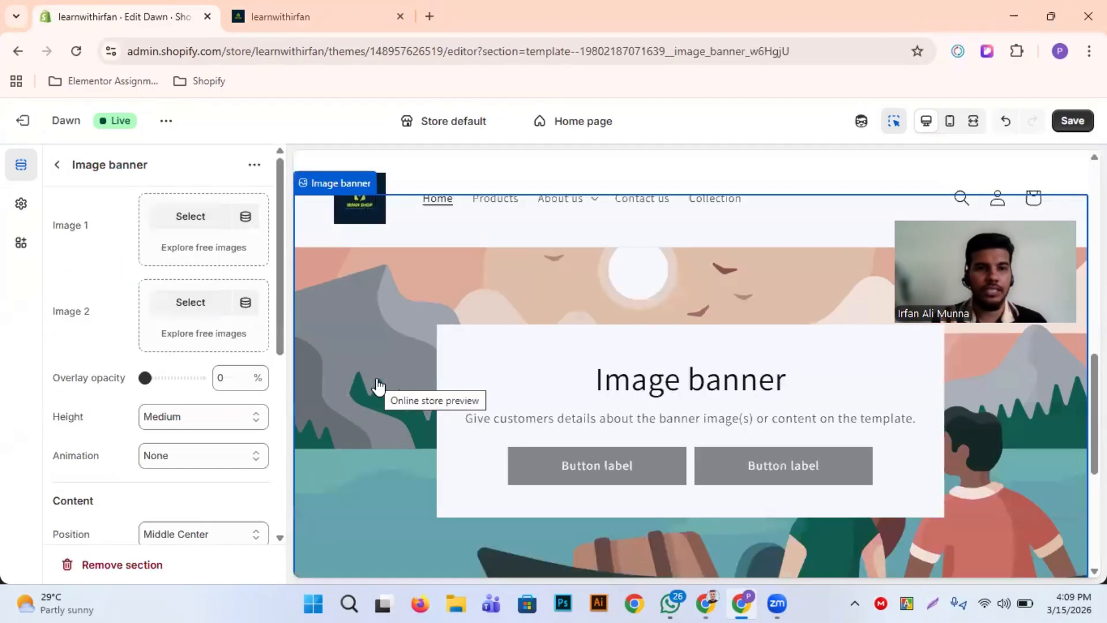
{"action": "left_click", "coordinate": [57, 167]}
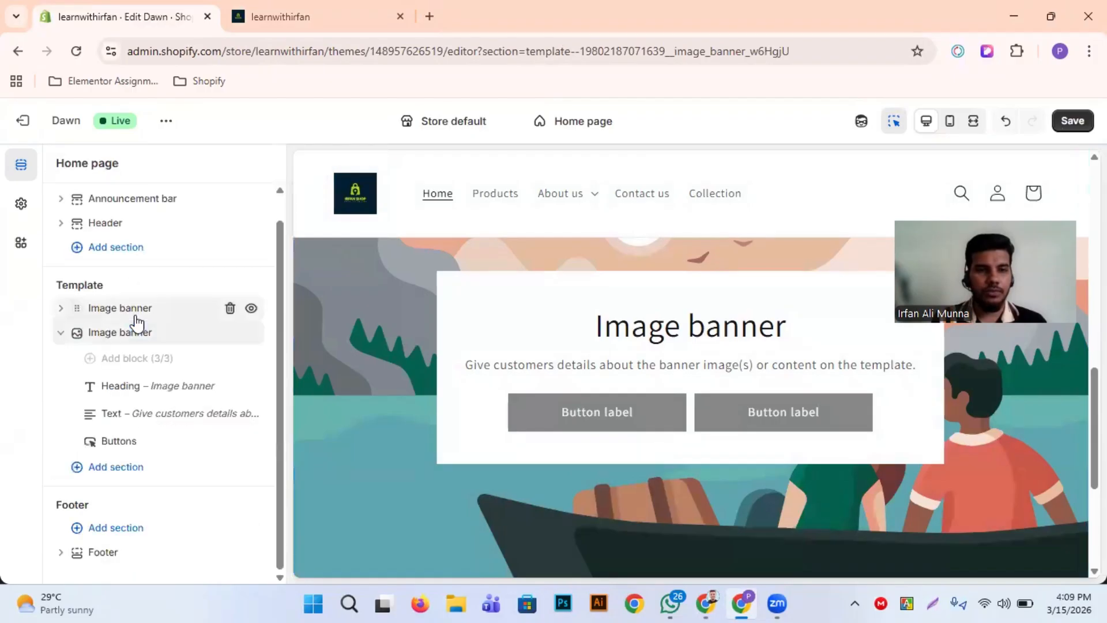
Compare the two banners, collapse the new one and delete the original "Browse our latest products" Image banner section
{"action": "scroll", "coordinate": [448, 375], "scroll_direction": "down", "scroll_amount": 5}
{"action": "scroll", "coordinate": [448, 375], "scroll_direction": "up", "scroll_amount": 10}
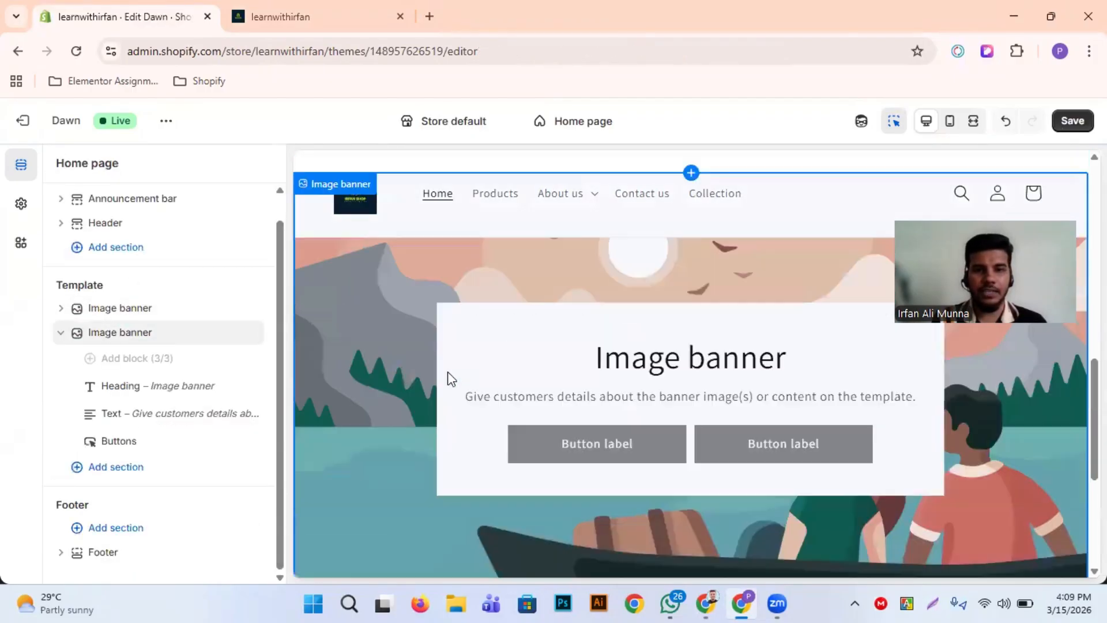
{"action": "left_click", "coordinate": [59, 334]}
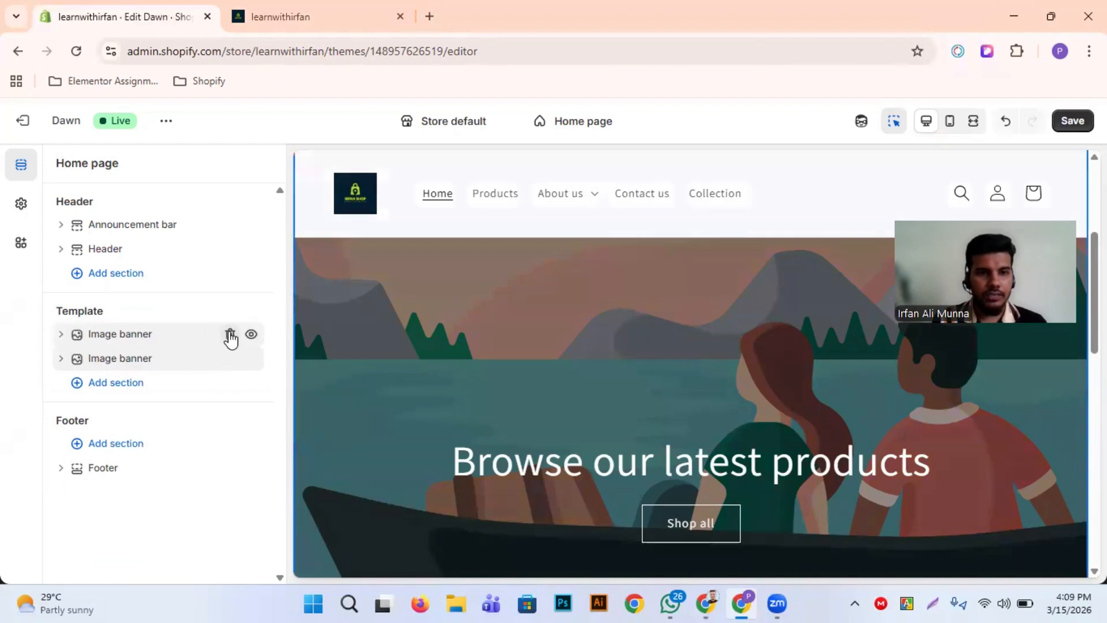
{"action": "left_click", "coordinate": [230, 334]}
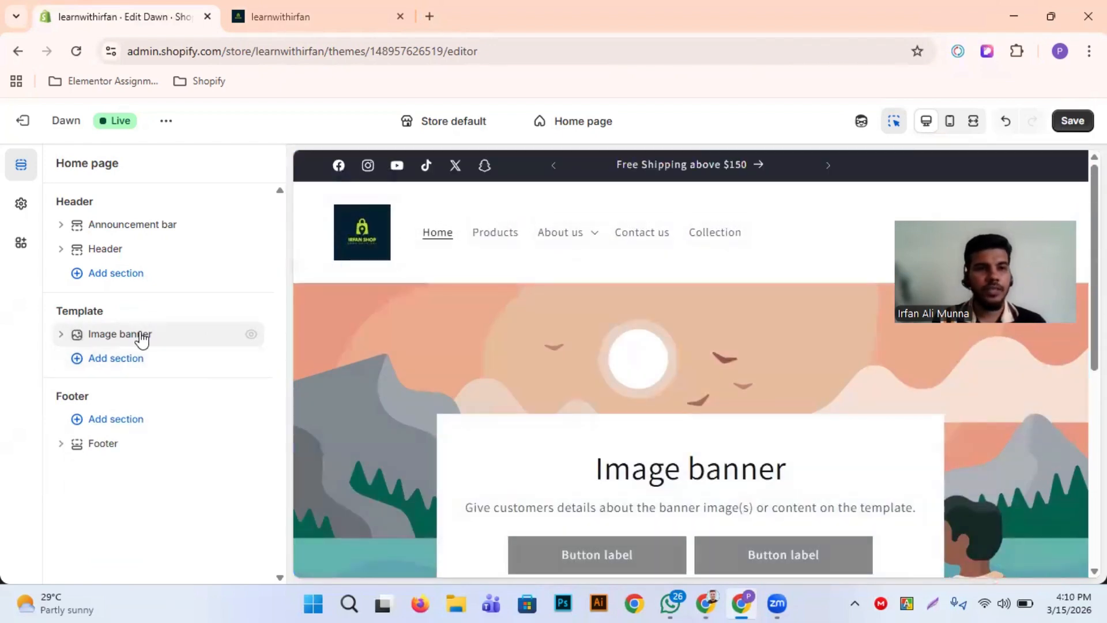
Open the settings of the remaining Image banner section and look over its preview
{"action": "left_click", "coordinate": [139, 338]}
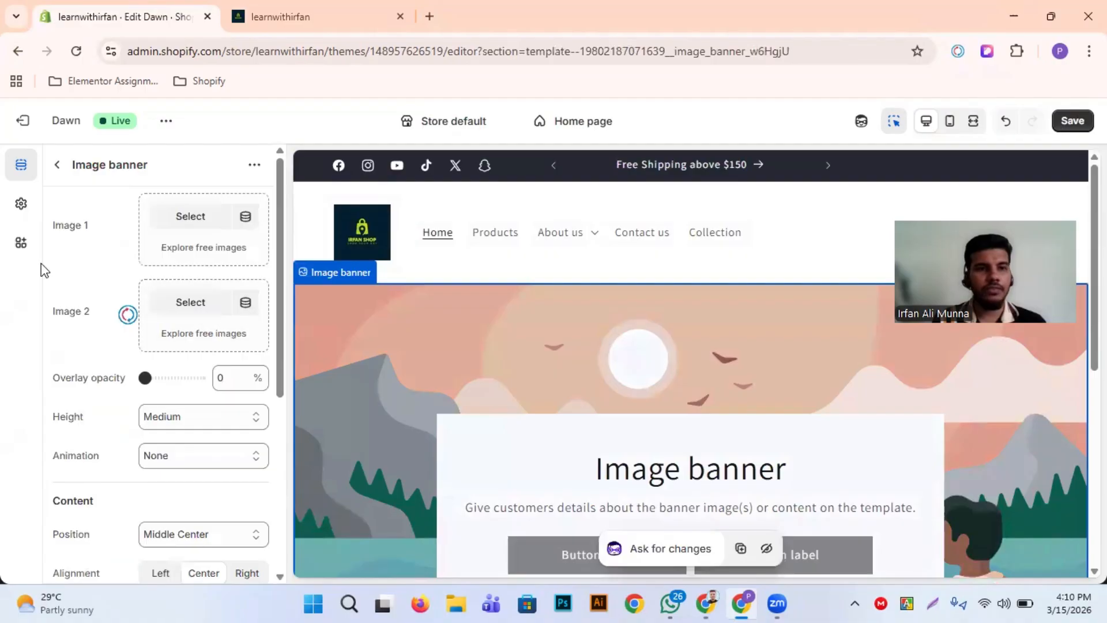
{"action": "scroll", "coordinate": [458, 391], "scroll_direction": "down", "scroll_amount": 1}
{"action": "scroll", "coordinate": [708, 414], "scroll_direction": "down", "scroll_amount": 1}
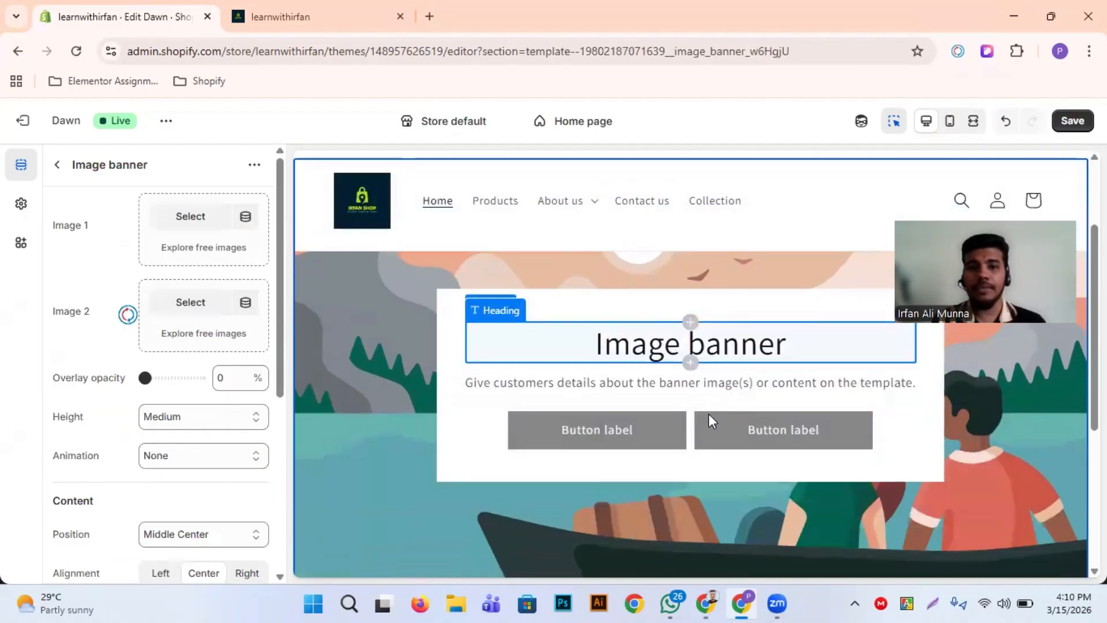
{"action": "scroll", "coordinate": [423, 440], "scroll_direction": "up", "scroll_amount": 1}
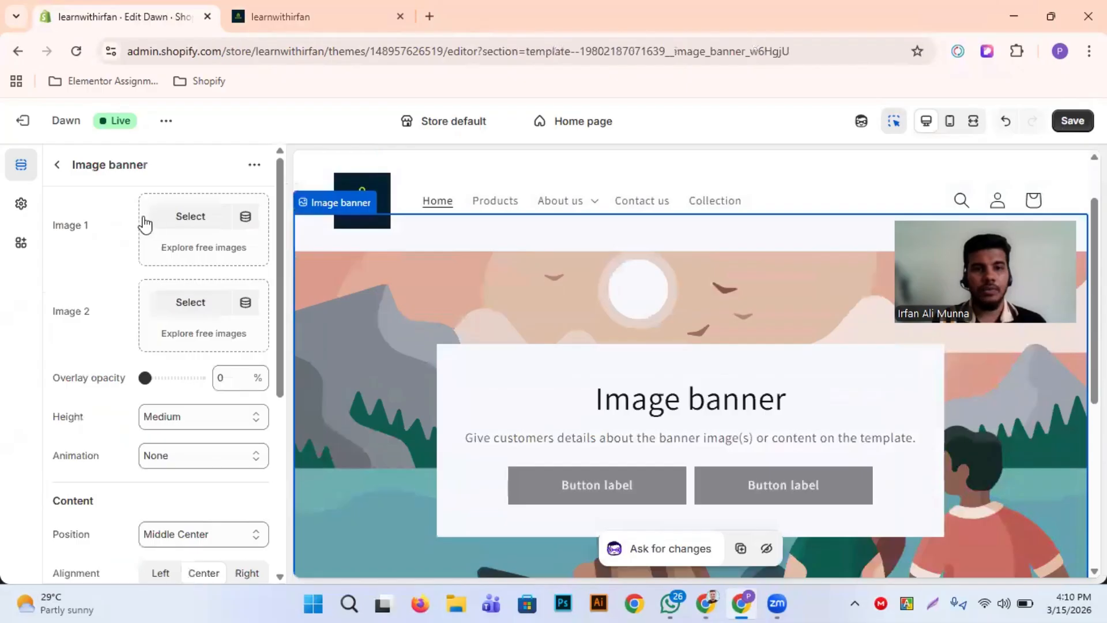
Set the banner's Image 1 to the free stock photo of clothes hanging on a rack, instead of an uploaded file
{"action": "left_click", "coordinate": [202, 216]}
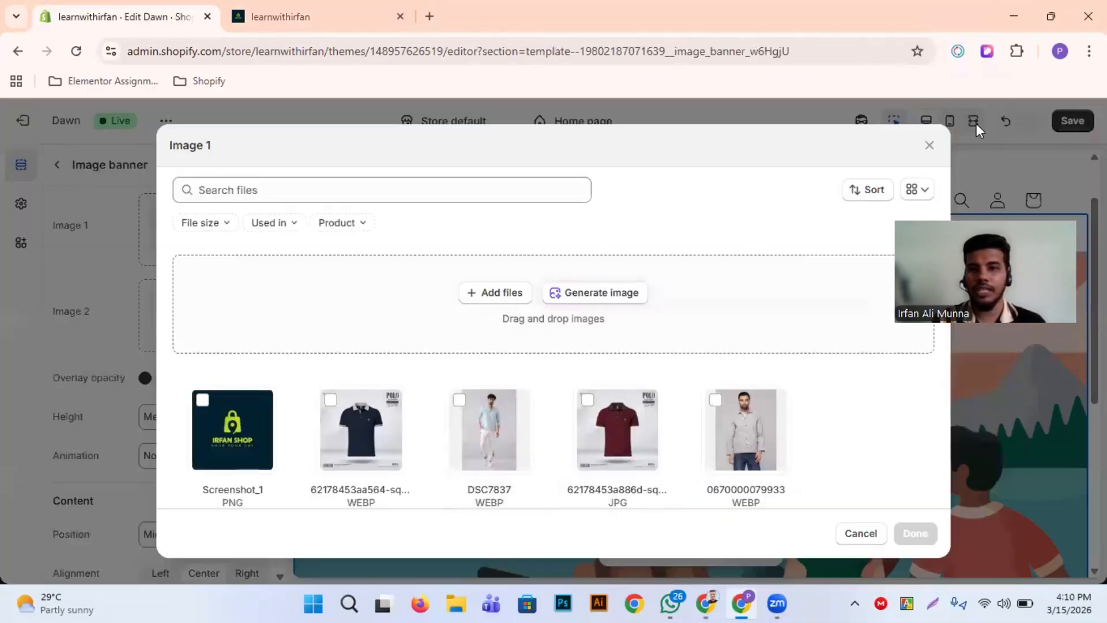
{"action": "left_click", "coordinate": [929, 145]}
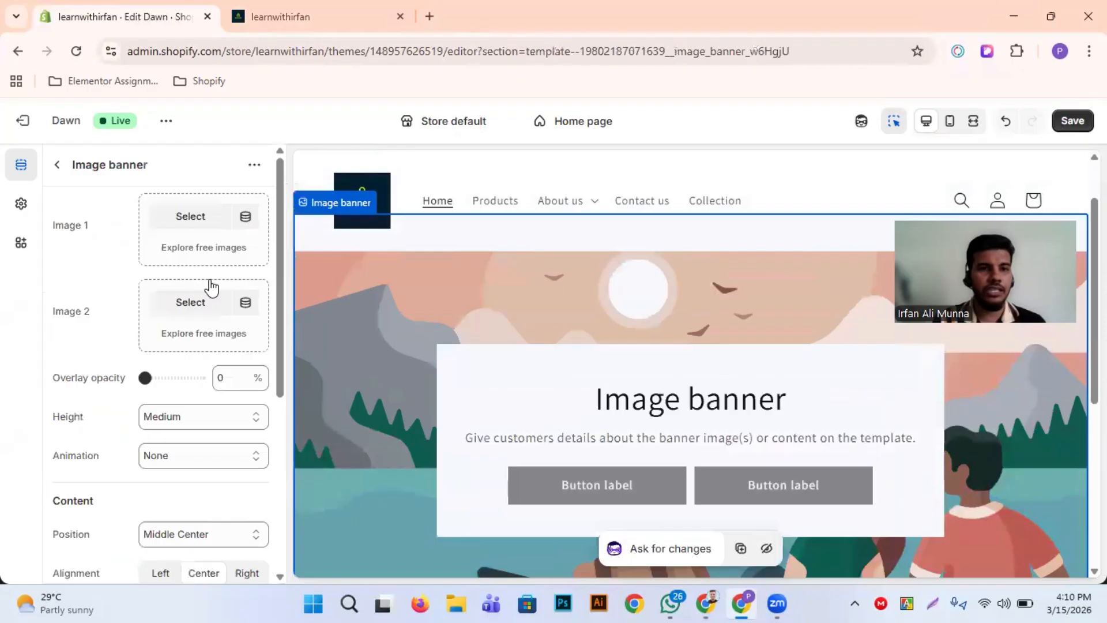
{"action": "left_click", "coordinate": [222, 252]}
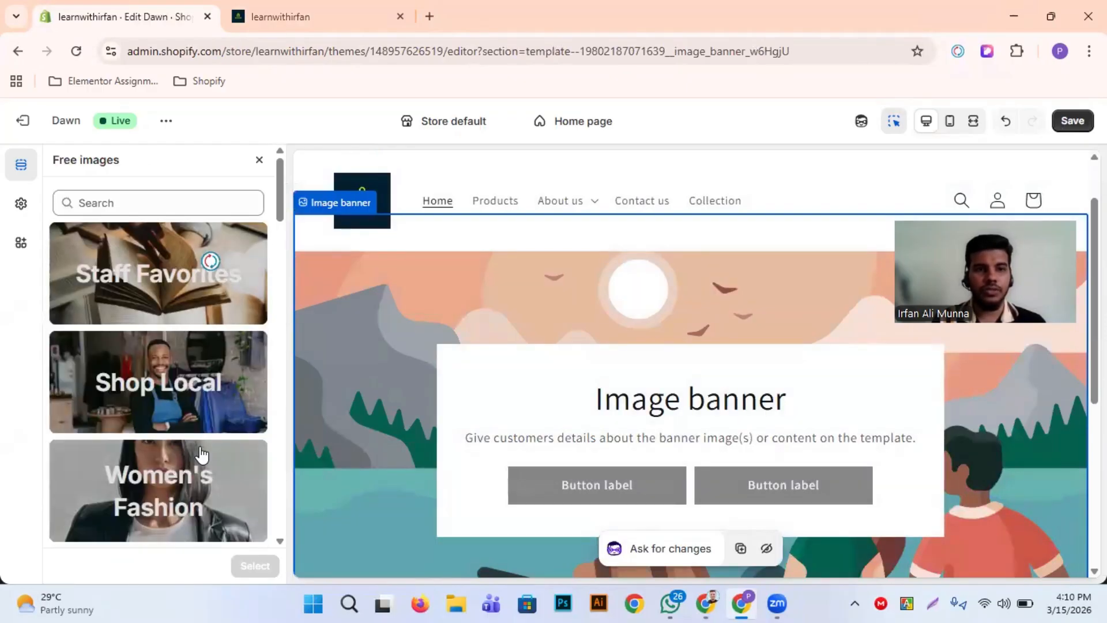
{"action": "scroll", "coordinate": [202, 456], "scroll_direction": "down", "scroll_amount": 3}
{"action": "scroll", "coordinate": [201, 455], "scroll_direction": "down", "scroll_amount": 2}
{"action": "left_click", "coordinate": [180, 259]}
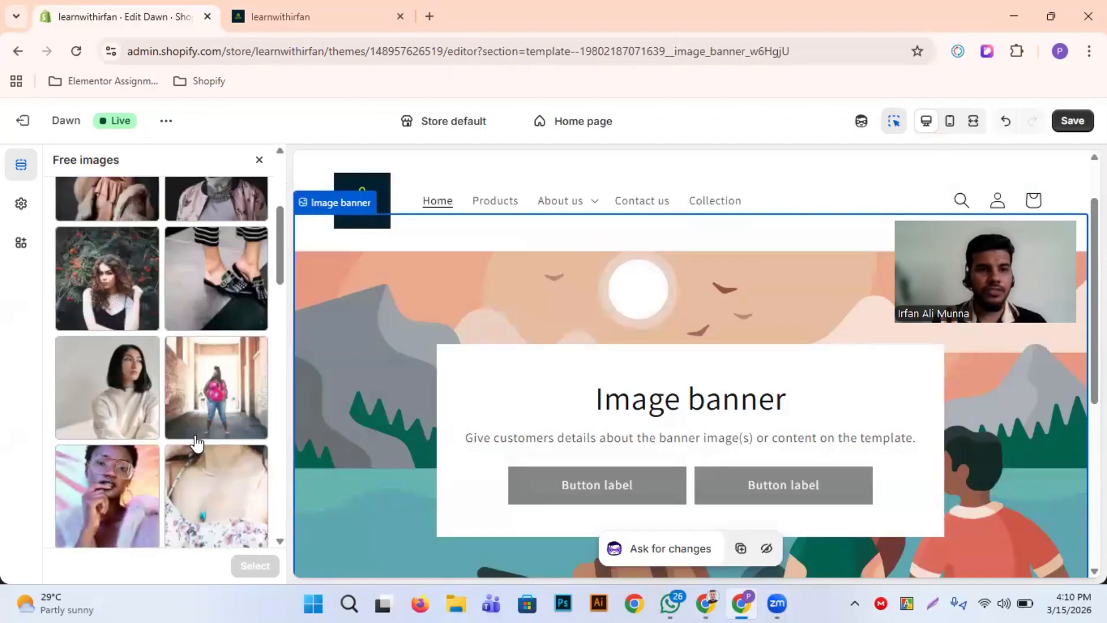
{"action": "scroll", "coordinate": [196, 443], "scroll_direction": "down", "scroll_amount": 10}
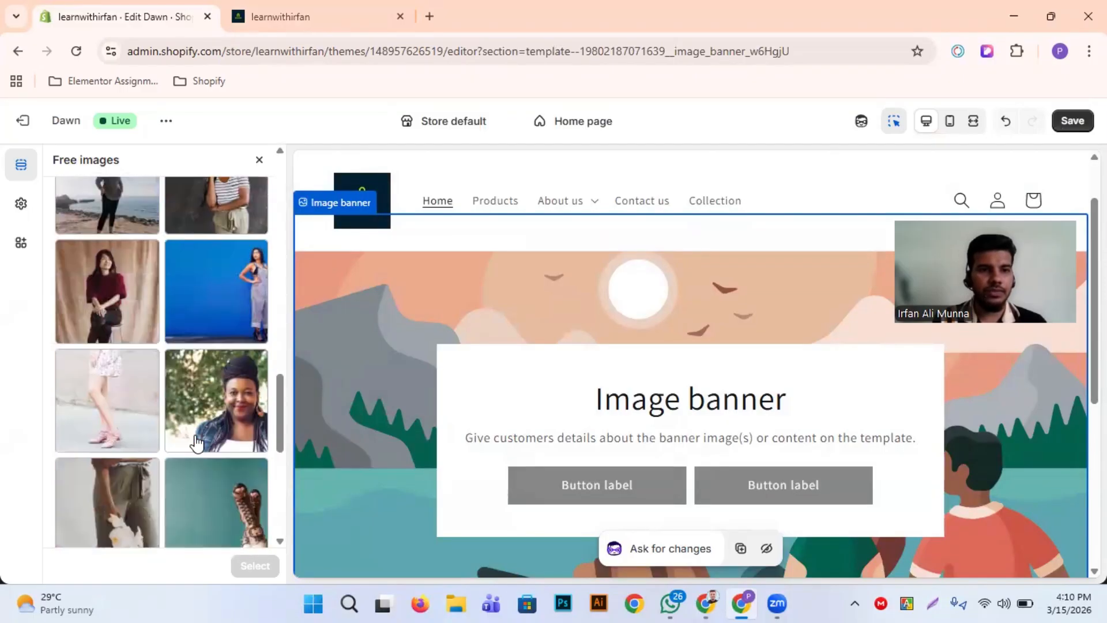
{"action": "scroll", "coordinate": [197, 444], "scroll_direction": "down", "scroll_amount": 2}
{"action": "scroll", "coordinate": [213, 403], "scroll_direction": "up", "scroll_amount": 2}
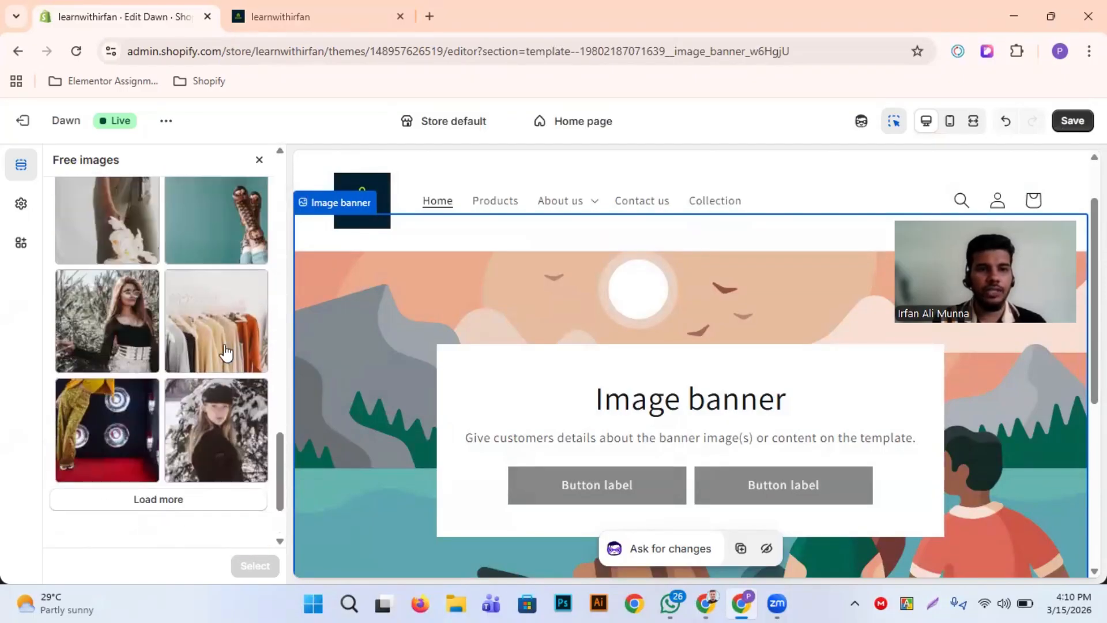
{"action": "left_click", "coordinate": [225, 352]}
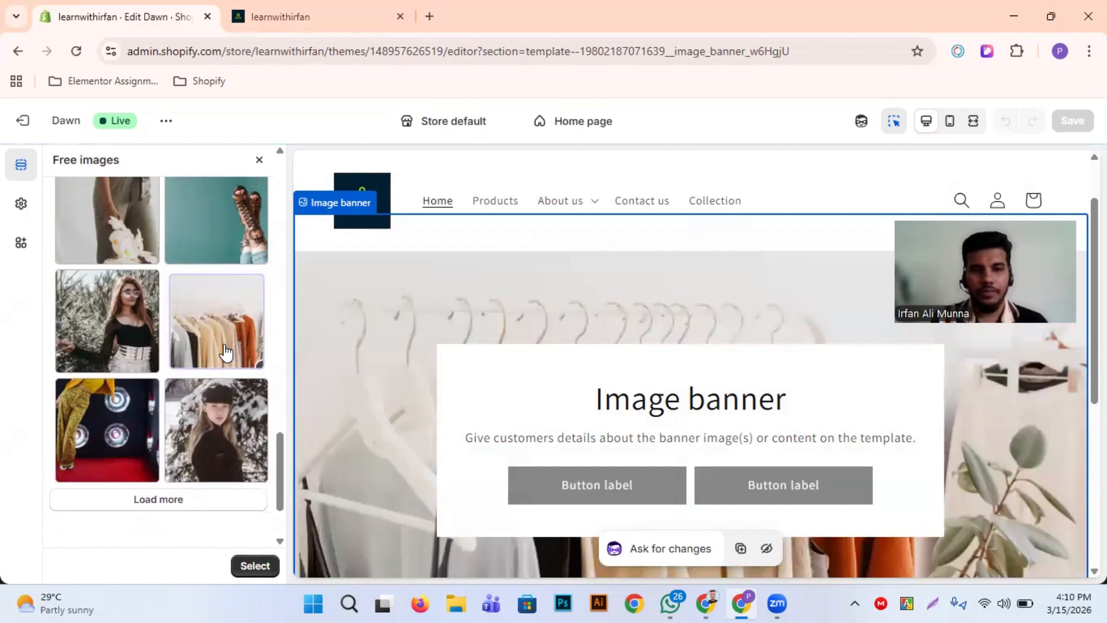
{"action": "scroll", "coordinate": [219, 519], "scroll_direction": "up", "scroll_amount": 2}
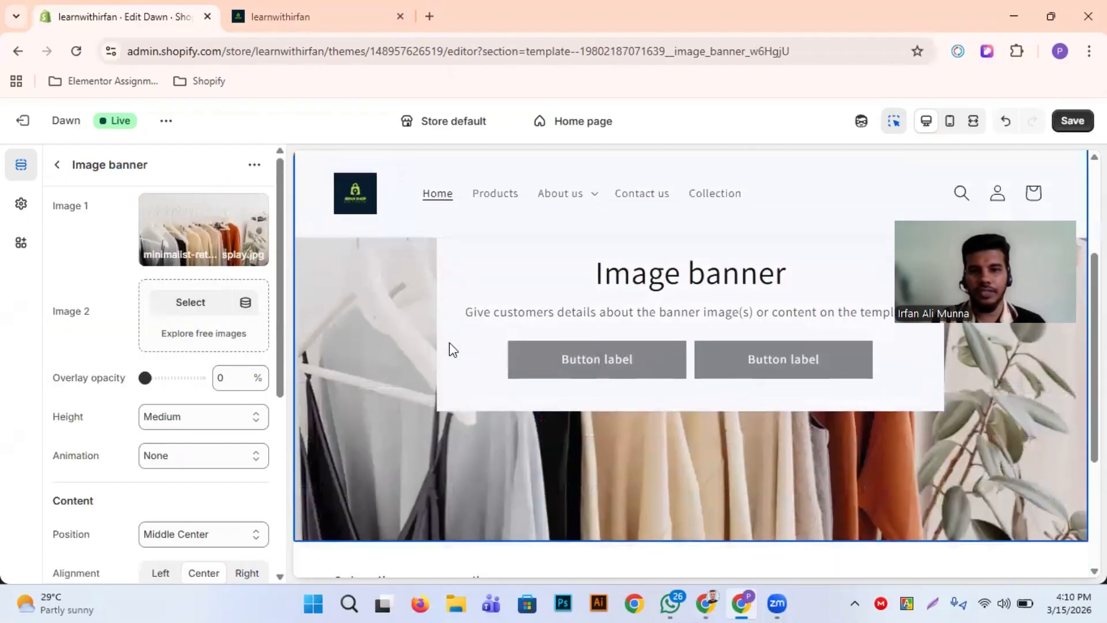
Try the free Women's Fashion photo of a woman on a yellow background as the banner's Image 2, and leave without selecting it
{"action": "left_click", "coordinate": [196, 334]}
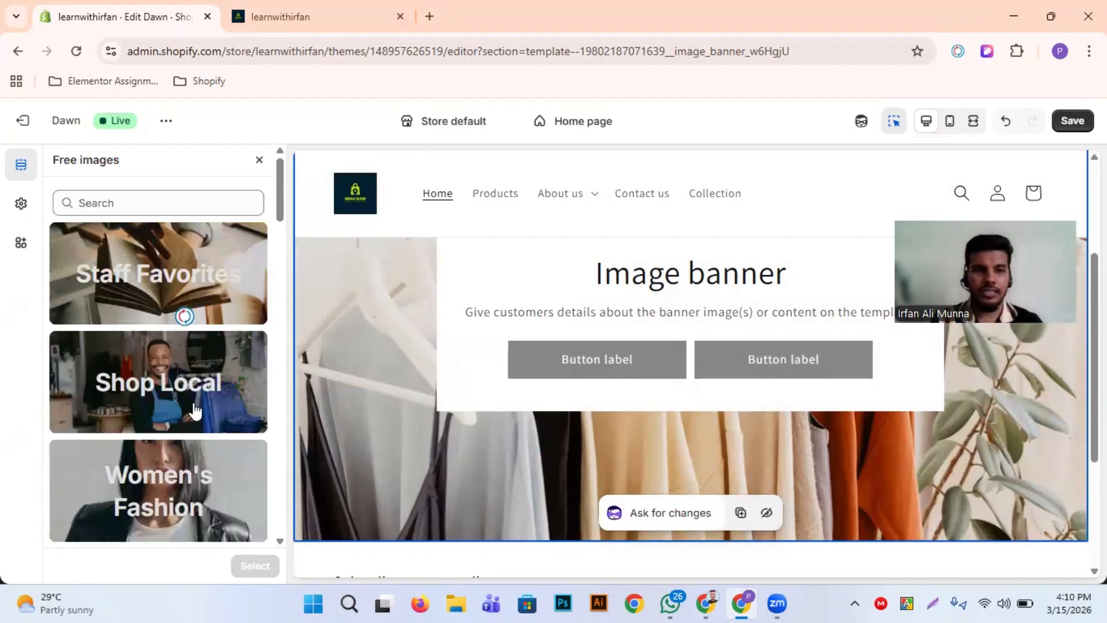
{"action": "left_click", "coordinate": [186, 472]}
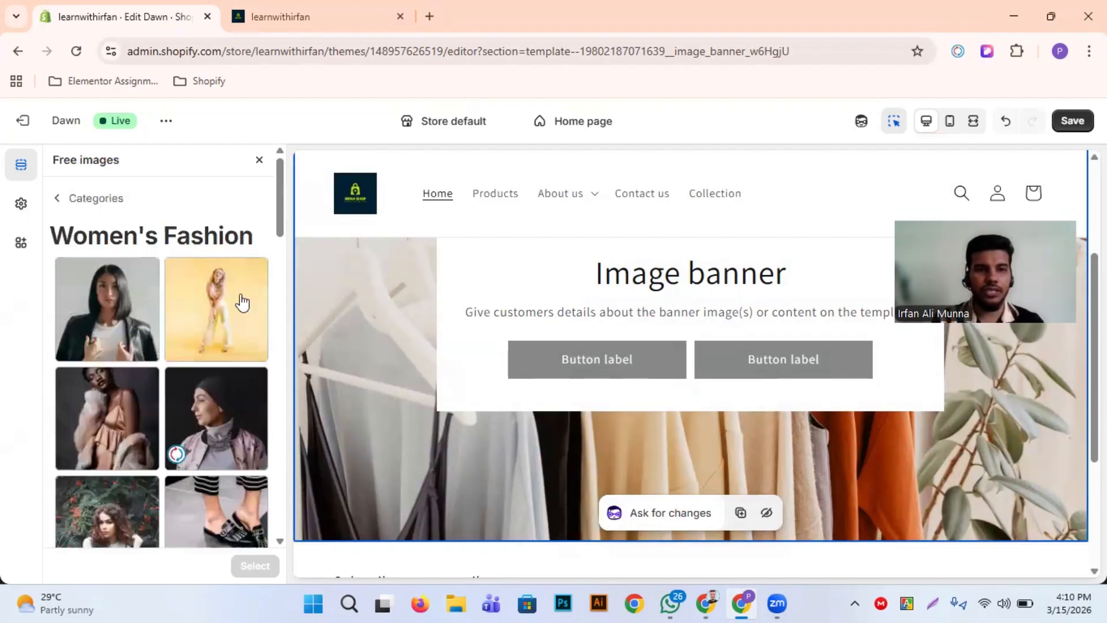
{"action": "left_click", "coordinate": [242, 301]}
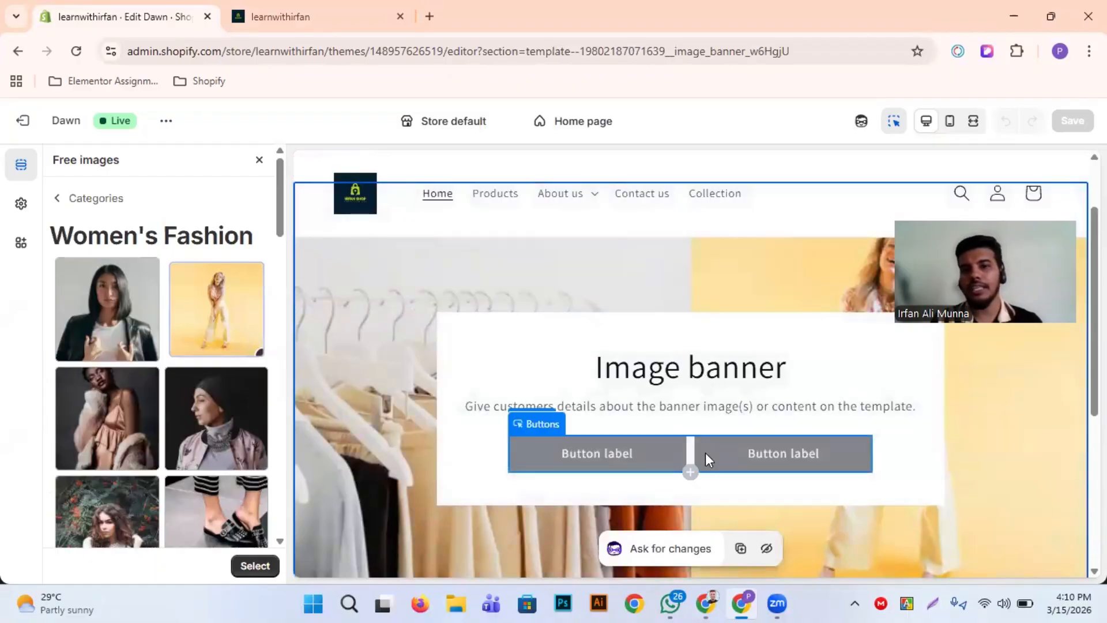
{"action": "scroll", "coordinate": [555, 407], "scroll_direction": "down", "scroll_amount": 5}
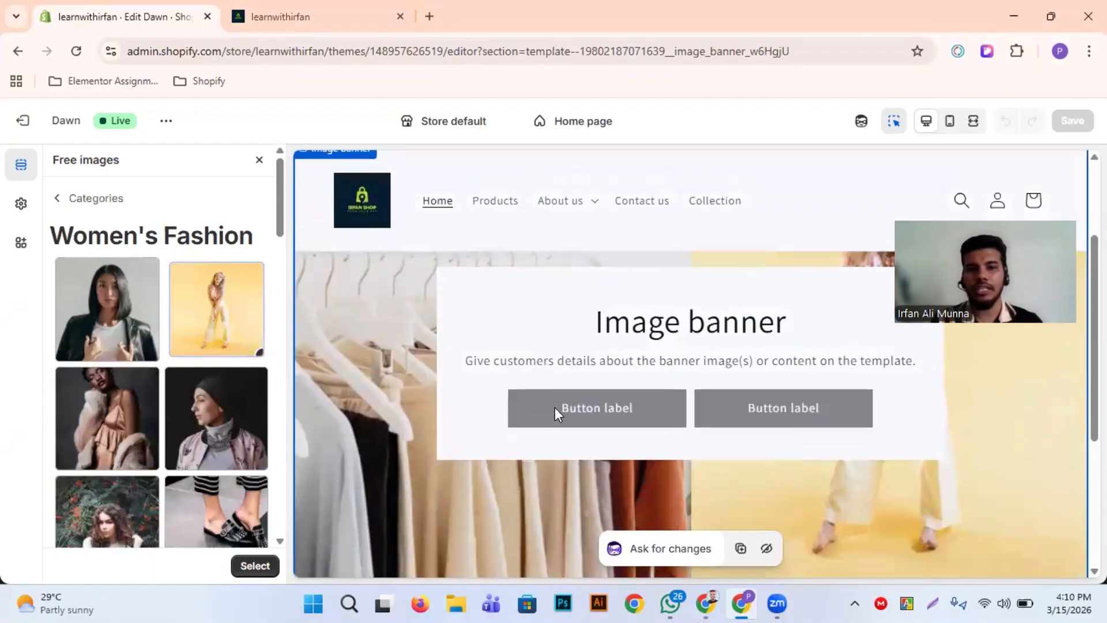
{"action": "scroll", "coordinate": [656, 445], "scroll_direction": "down", "scroll_amount": 1}
{"action": "scroll", "coordinate": [603, 355], "scroll_direction": "up", "scroll_amount": 2}
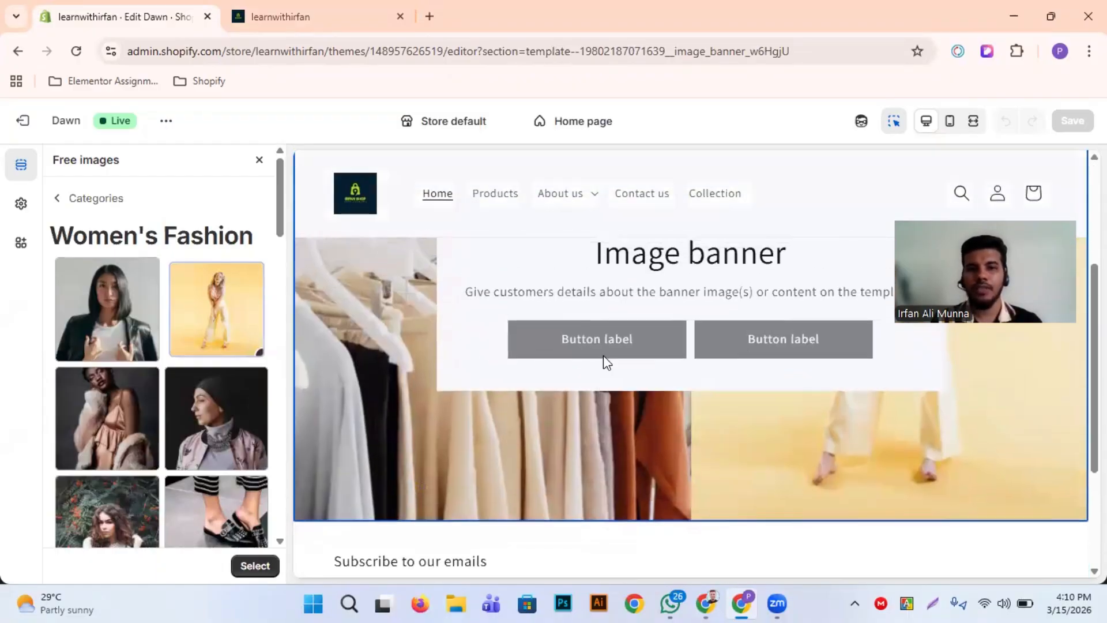
{"action": "scroll", "coordinate": [709, 368], "scroll_direction": "up", "scroll_amount": 2}
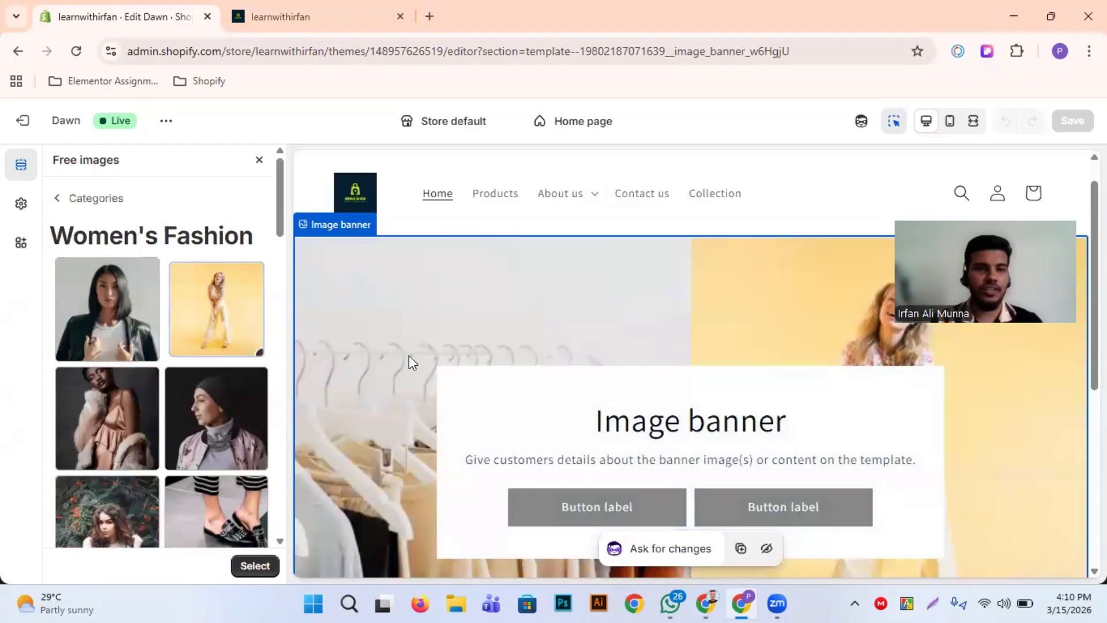
{"action": "left_click", "coordinate": [58, 202]}
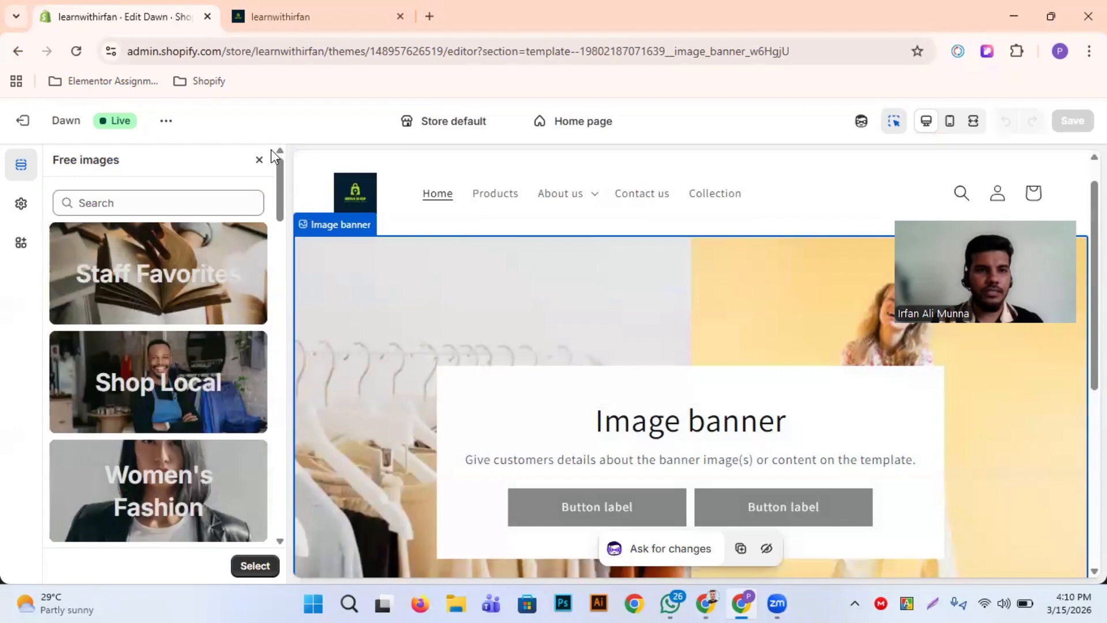
{"action": "left_click", "coordinate": [259, 160]}
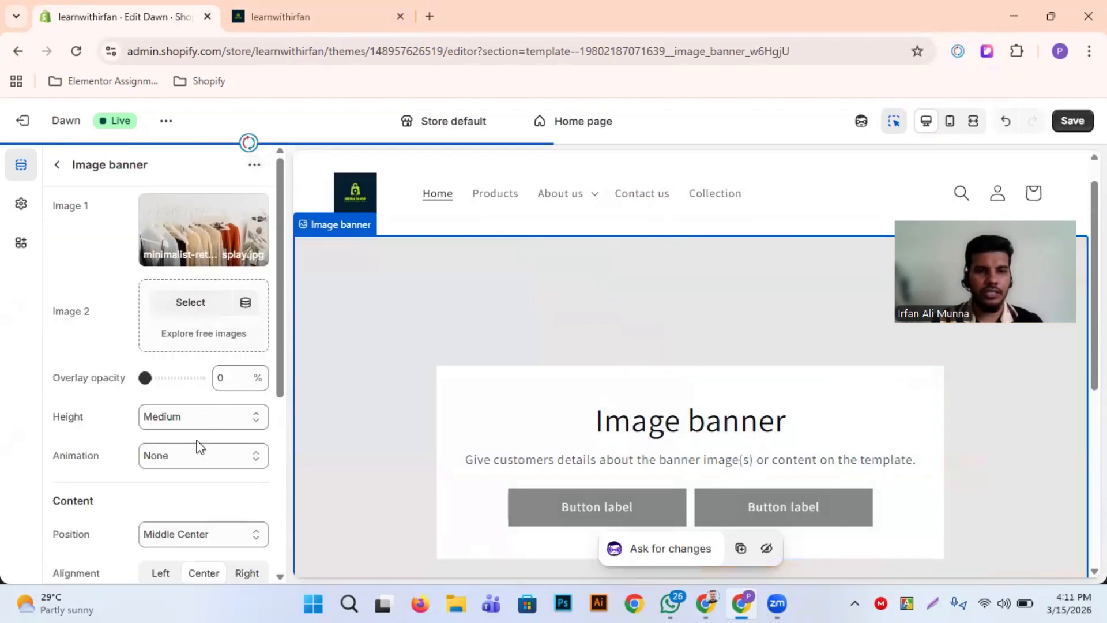
Try an overlay opacity of 60% on the image banner and review the darkened photo in the preview
{"action": "scroll", "coordinate": [122, 412], "scroll_direction": "down", "scroll_amount": 1}
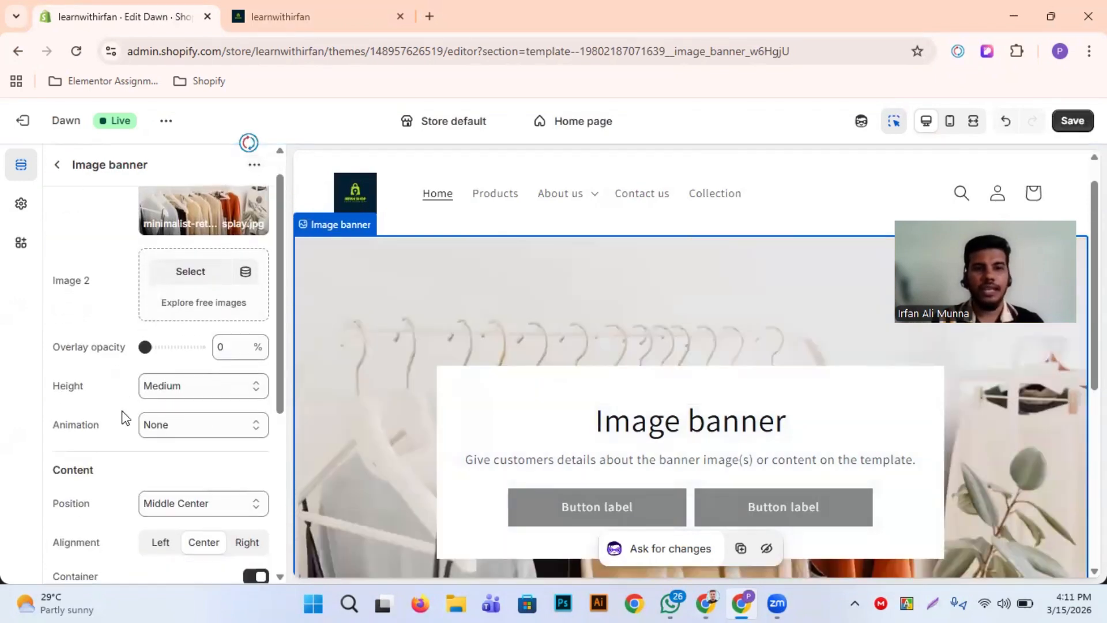
{"action": "scroll", "coordinate": [339, 396], "scroll_direction": "up", "scroll_amount": 1}
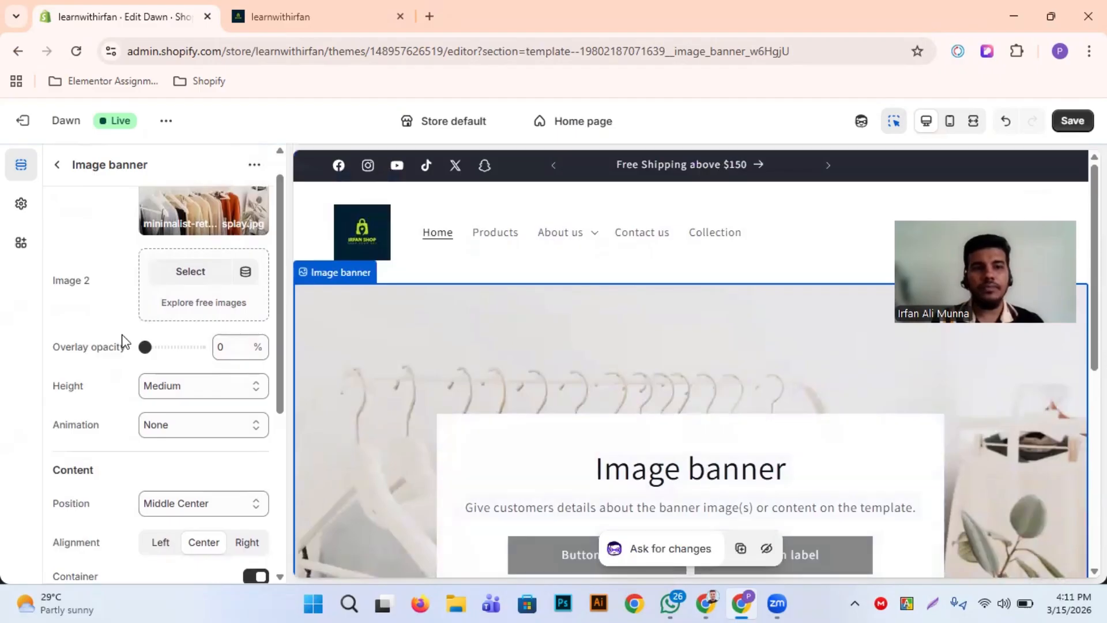
{"action": "scroll", "coordinate": [271, 346], "scroll_direction": "up", "scroll_amount": 1}
{"action": "scroll", "coordinate": [367, 354], "scroll_direction": "down", "scroll_amount": 1}
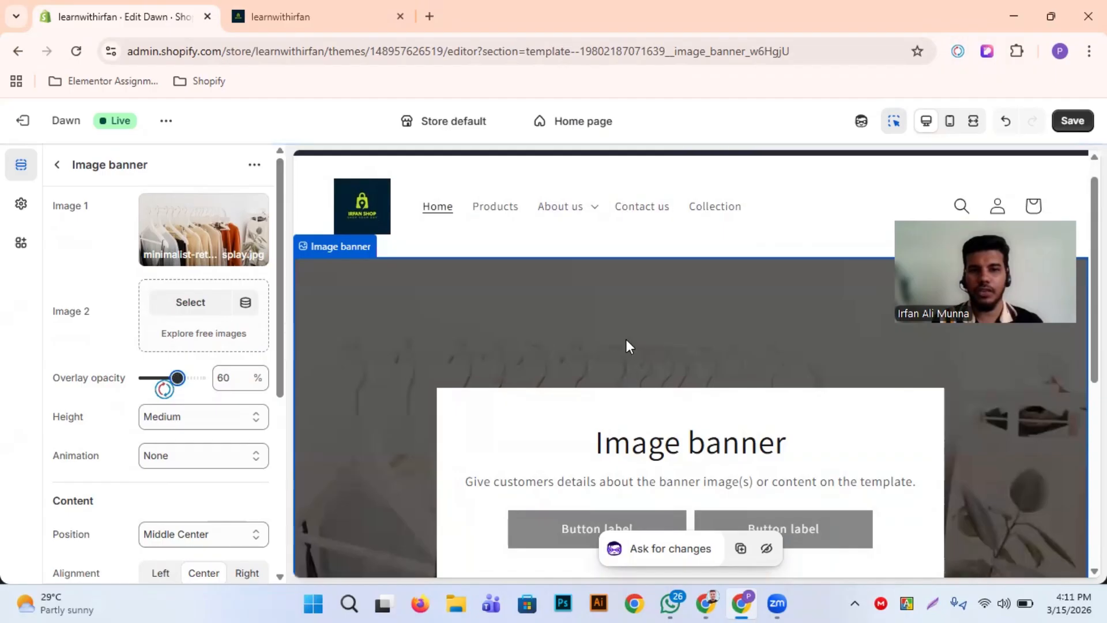
{"action": "scroll", "coordinate": [527, 367], "scroll_direction": "down", "scroll_amount": 3}
{"action": "scroll", "coordinate": [527, 366], "scroll_direction": "down", "scroll_amount": 4}
{"action": "scroll", "coordinate": [527, 366], "scroll_direction": "up", "scroll_amount": 5}
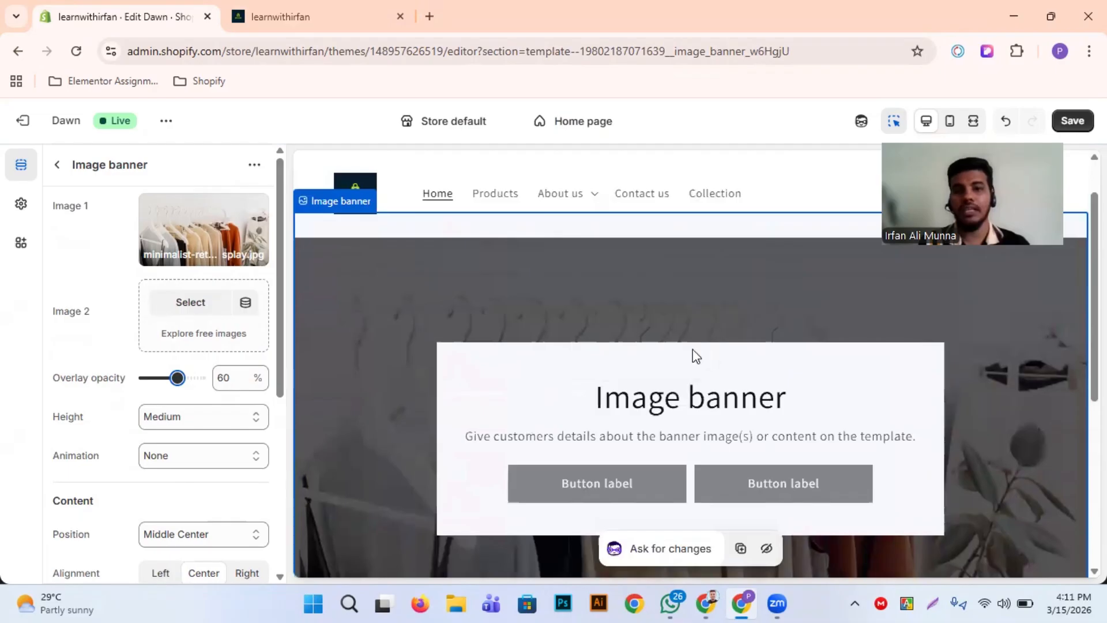
{"action": "scroll", "coordinate": [557, 450], "scroll_direction": "up", "scroll_amount": 2}
{"action": "scroll", "coordinate": [555, 445], "scroll_direction": "down", "scroll_amount": 3}
{"action": "scroll", "coordinate": [490, 438], "scroll_direction": "up", "scroll_amount": 3}
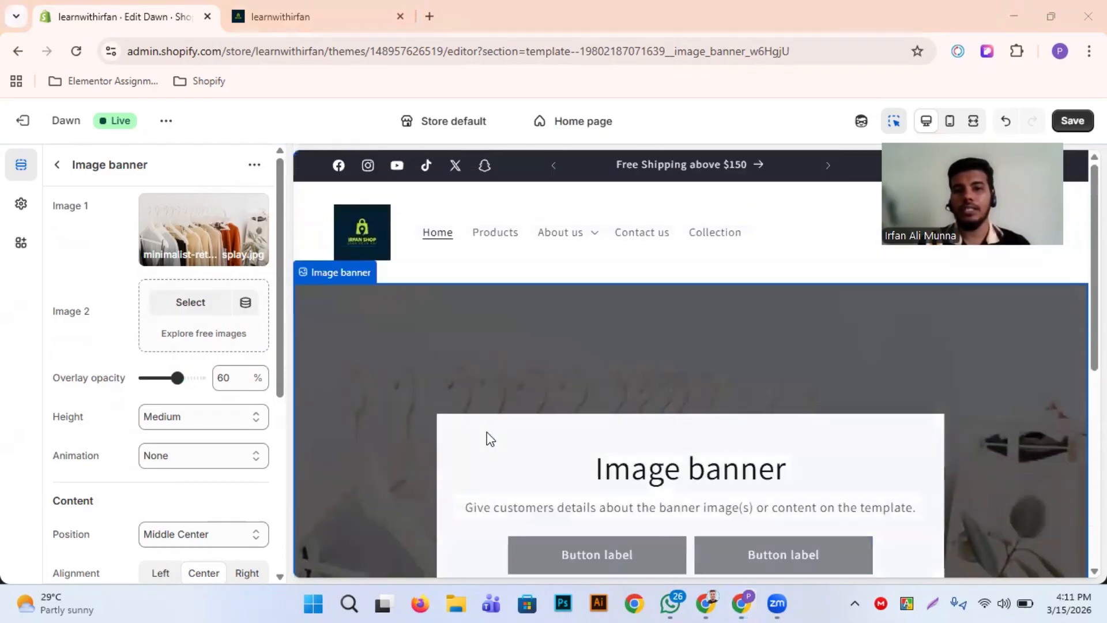
{"action": "scroll", "coordinate": [491, 438], "scroll_direction": "down", "scroll_amount": 1}
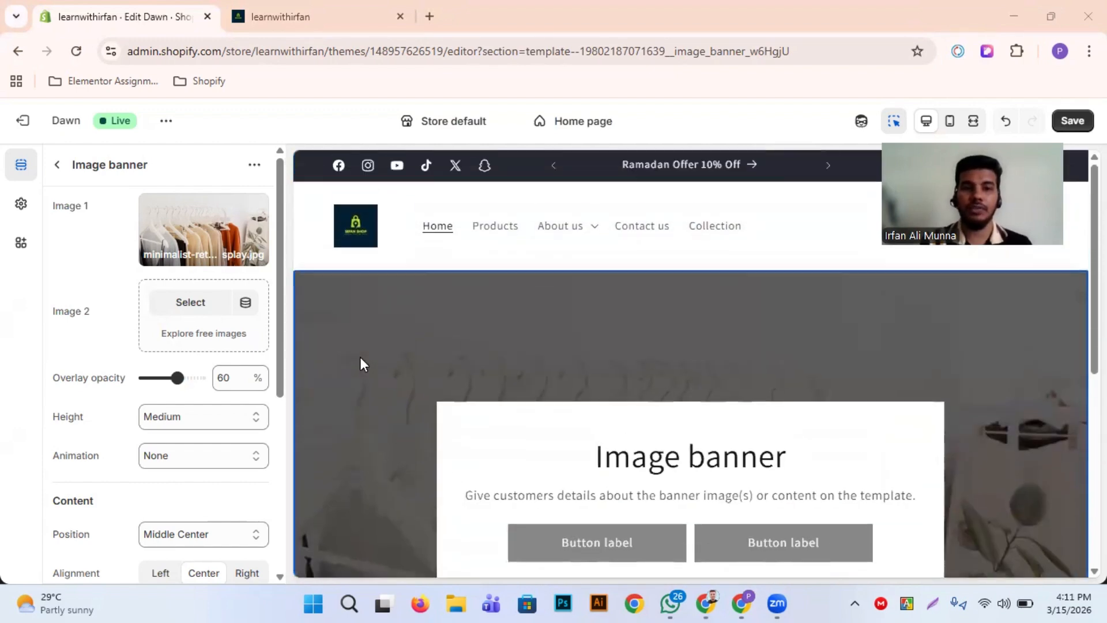
Set the image banner's overlay opacity to 10% and check the banner in the preview
{"action": "left_click_drag", "start_coordinate": [177, 378], "coordinate": [151, 378]}
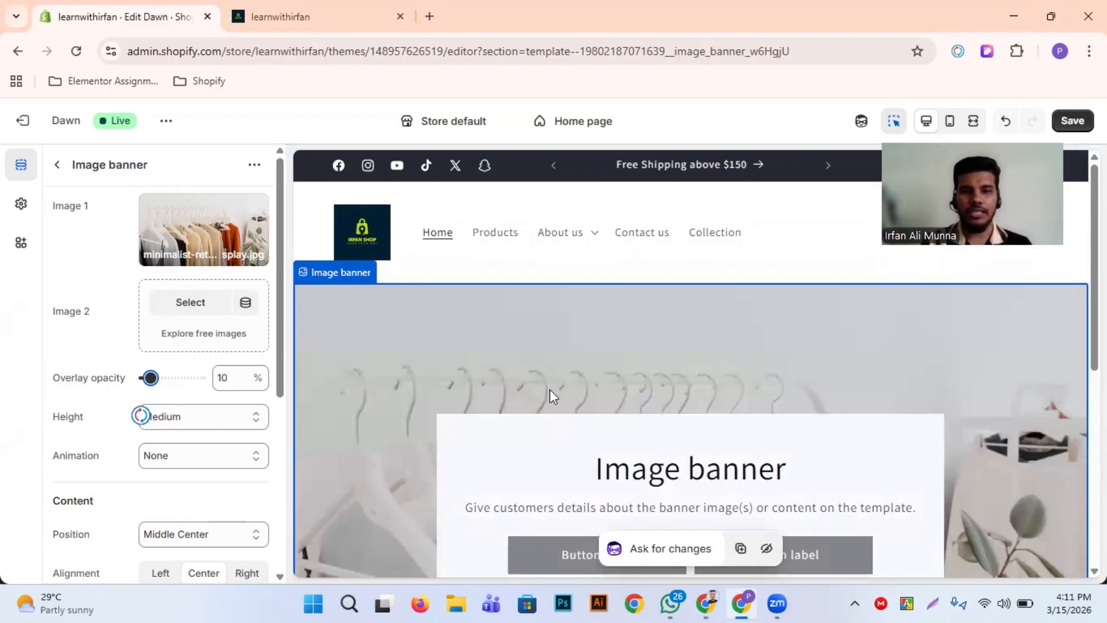
{"action": "scroll", "coordinate": [242, 415], "scroll_direction": "down", "scroll_amount": 1}
{"action": "scroll", "coordinate": [157, 434], "scroll_direction": "down", "scroll_amount": 1}
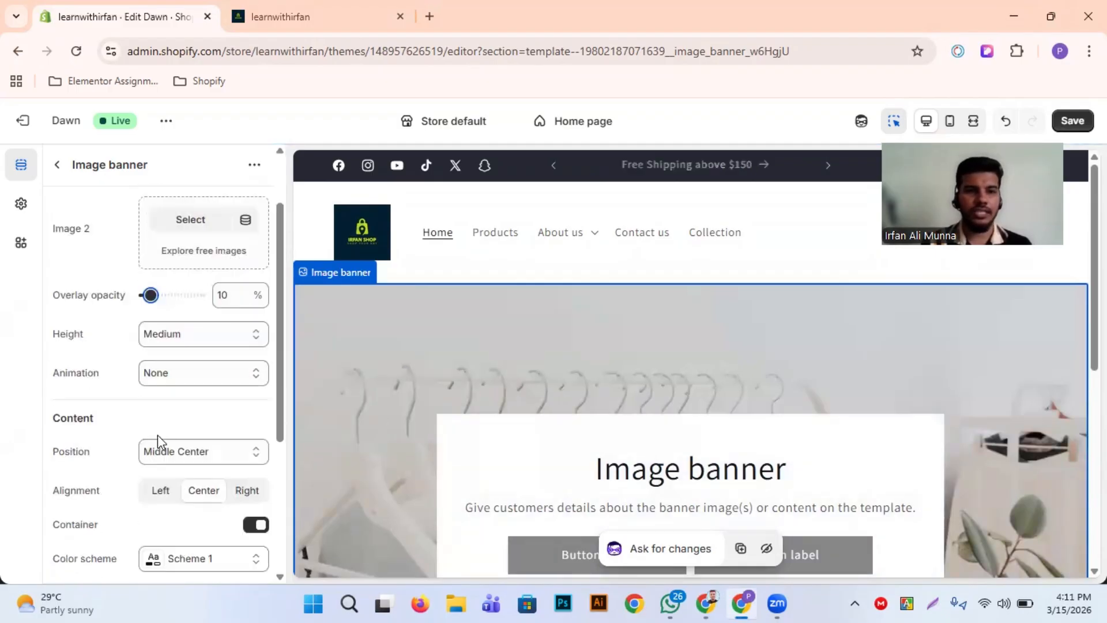
{"action": "scroll", "coordinate": [435, 397], "scroll_direction": "down", "scroll_amount": 2}
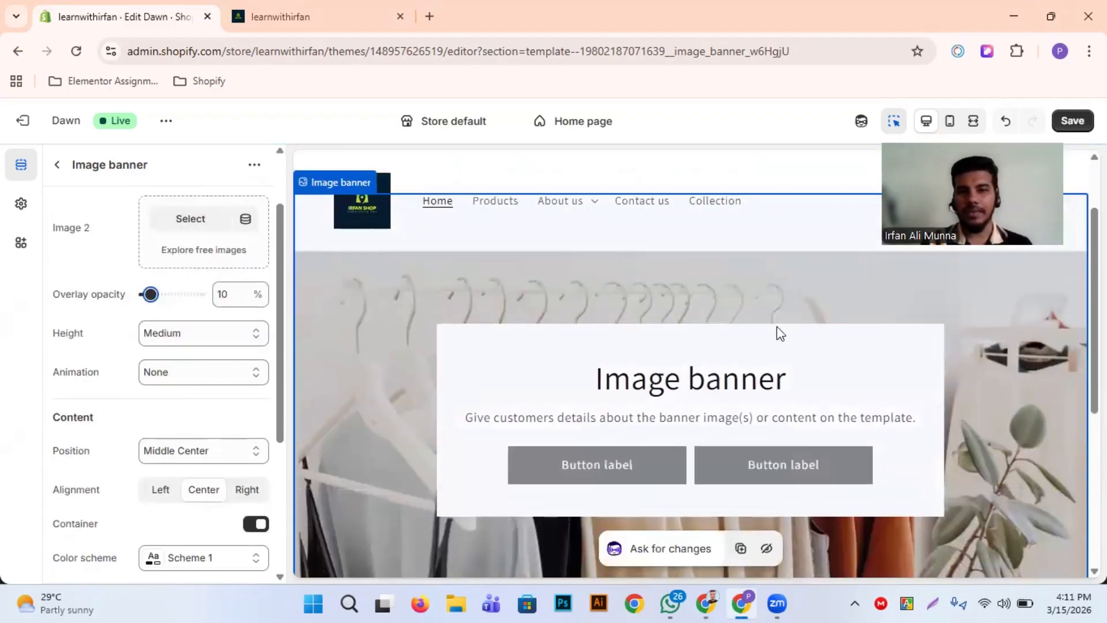
{"action": "scroll", "coordinate": [784, 362], "scroll_direction": "down", "scroll_amount": 2}
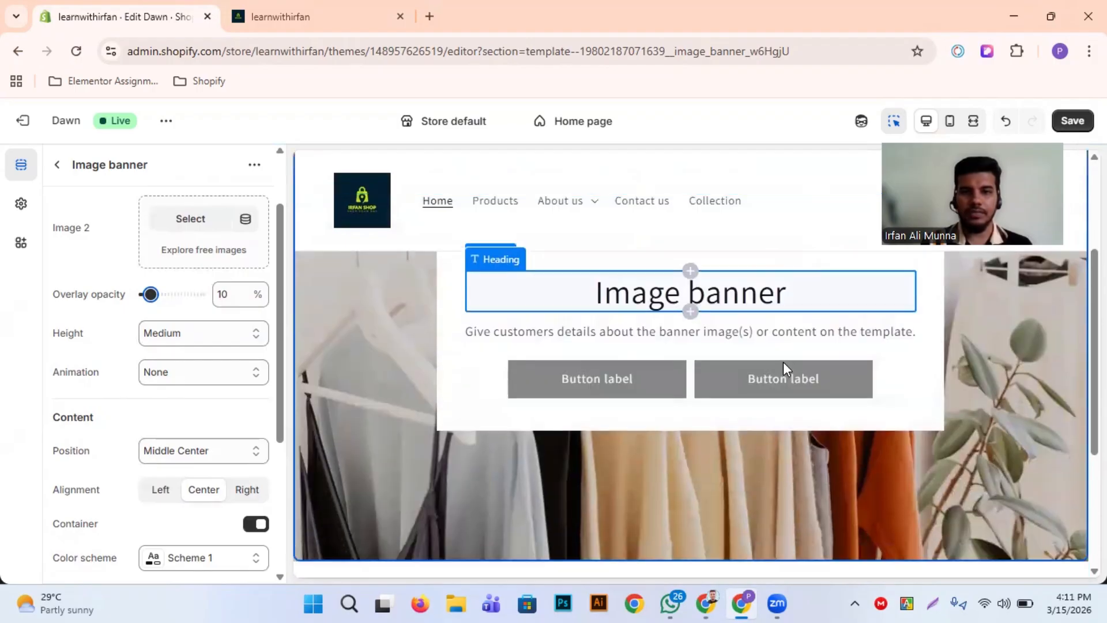
{"action": "scroll", "coordinate": [469, 396], "scroll_direction": "up", "scroll_amount": 1}
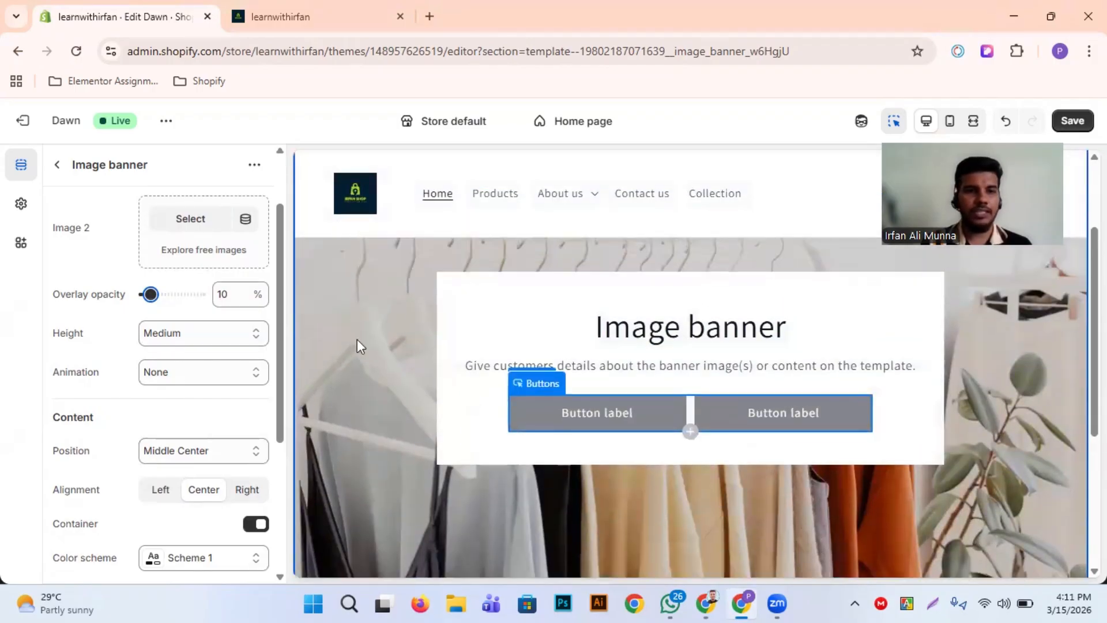
Try the banner heights Adapt to first image and Small in the preview, and set the height back to Medium
{"action": "left_click", "coordinate": [231, 340]}
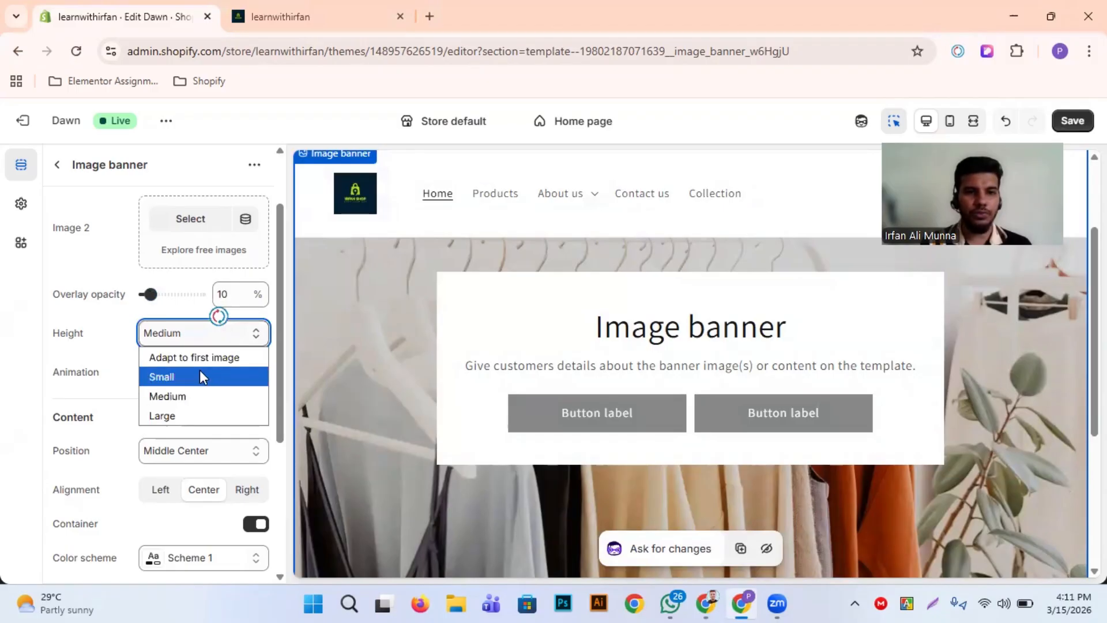
{"action": "left_click", "coordinate": [231, 363]}
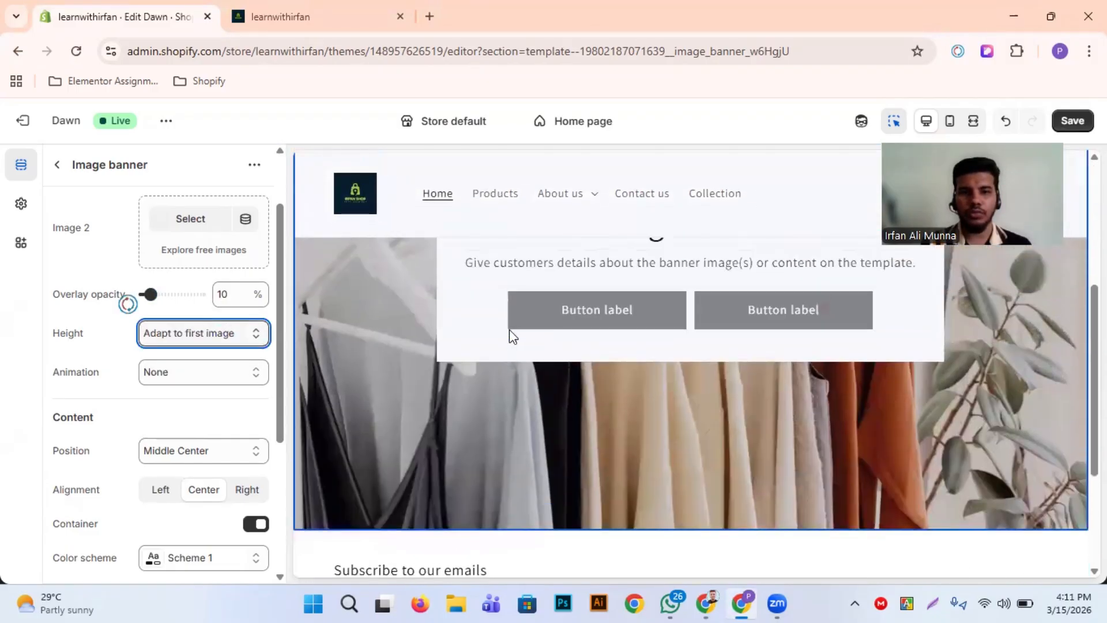
{"action": "left_click", "coordinate": [226, 338]}
{"action": "left_click", "coordinate": [198, 377]}
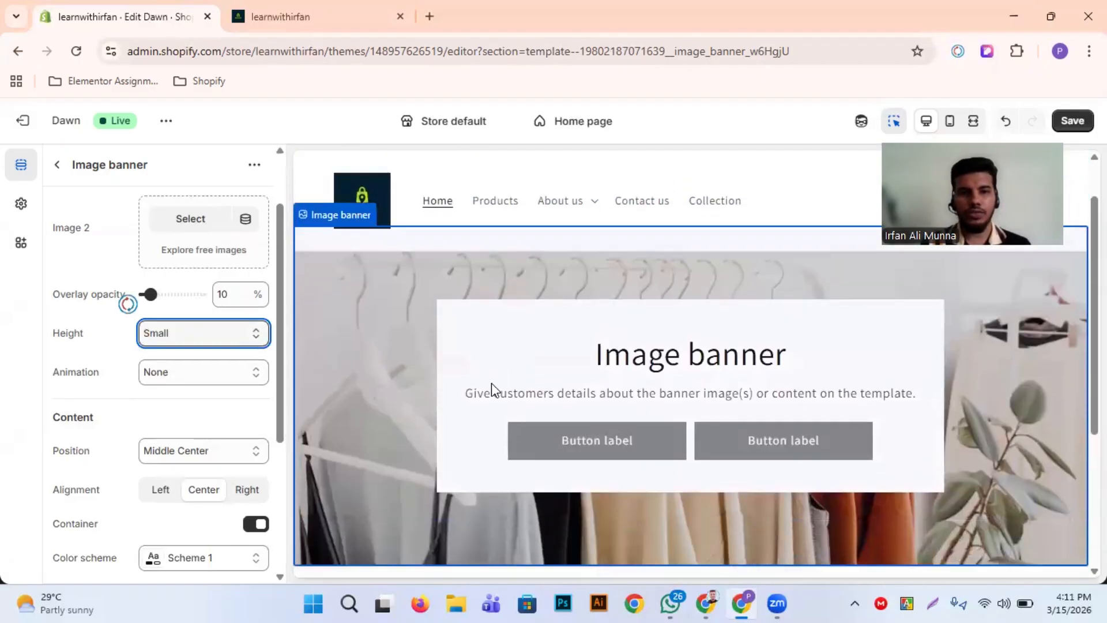
{"action": "left_click", "coordinate": [217, 330]}
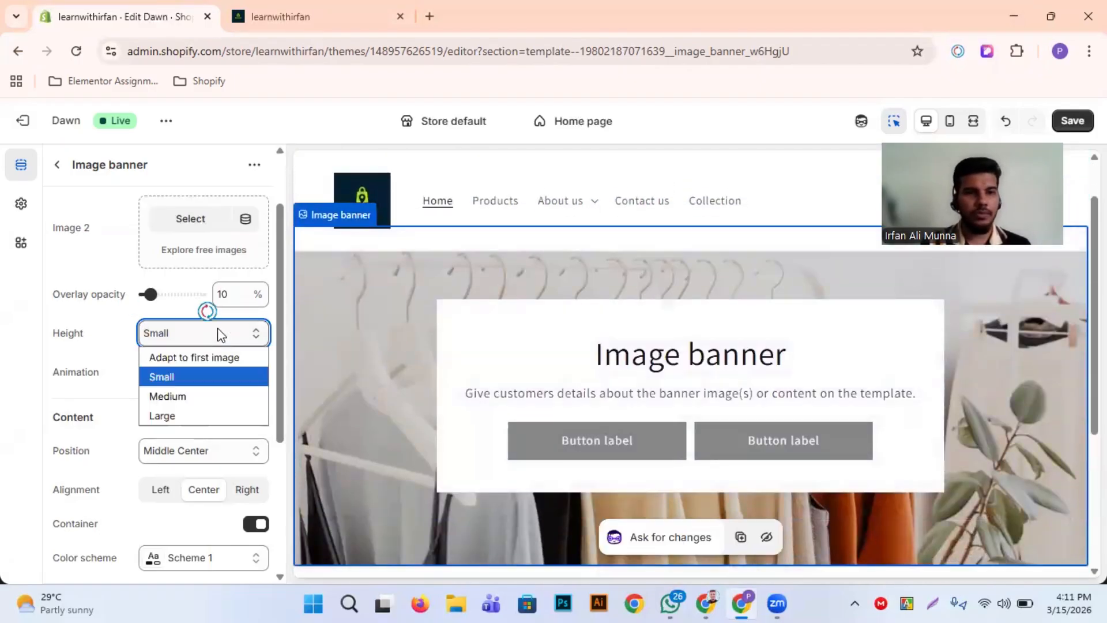
{"action": "left_click", "coordinate": [181, 397]}
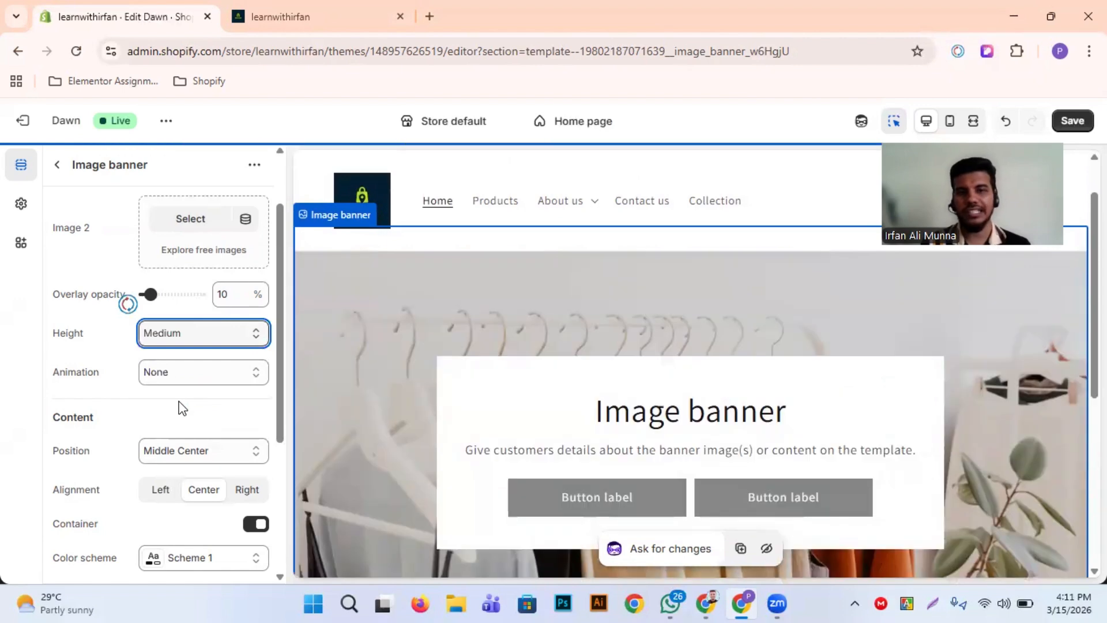
Try the Large banner height in the preview, and return the height to Medium
{"action": "left_click", "coordinate": [163, 342]}
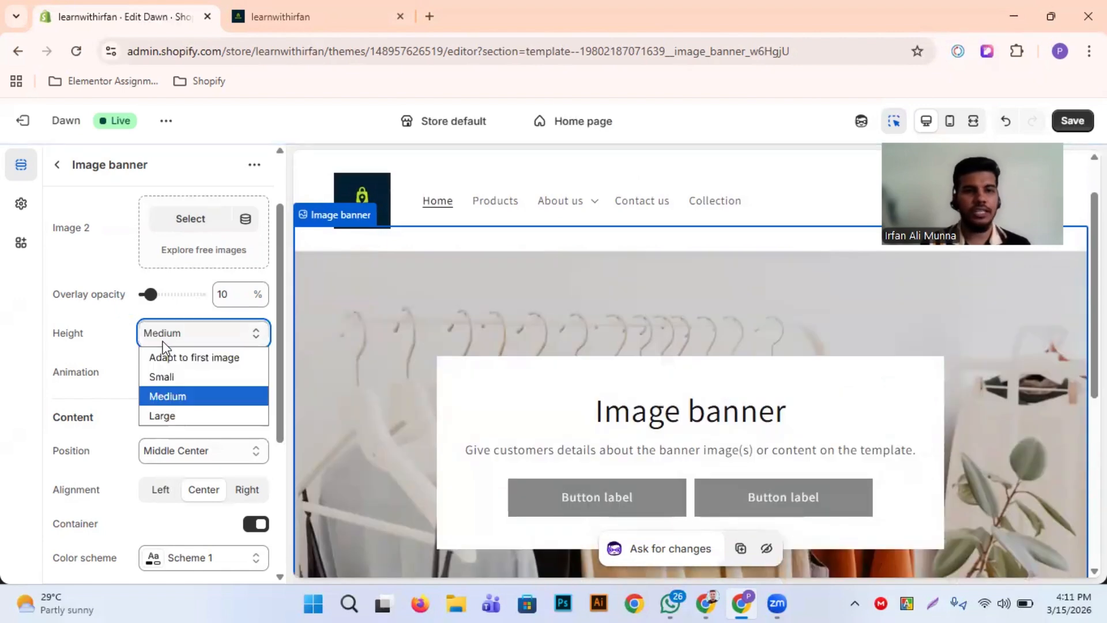
{"action": "left_click", "coordinate": [187, 418]}
{"action": "scroll", "coordinate": [482, 424], "scroll_direction": "down", "scroll_amount": 5}
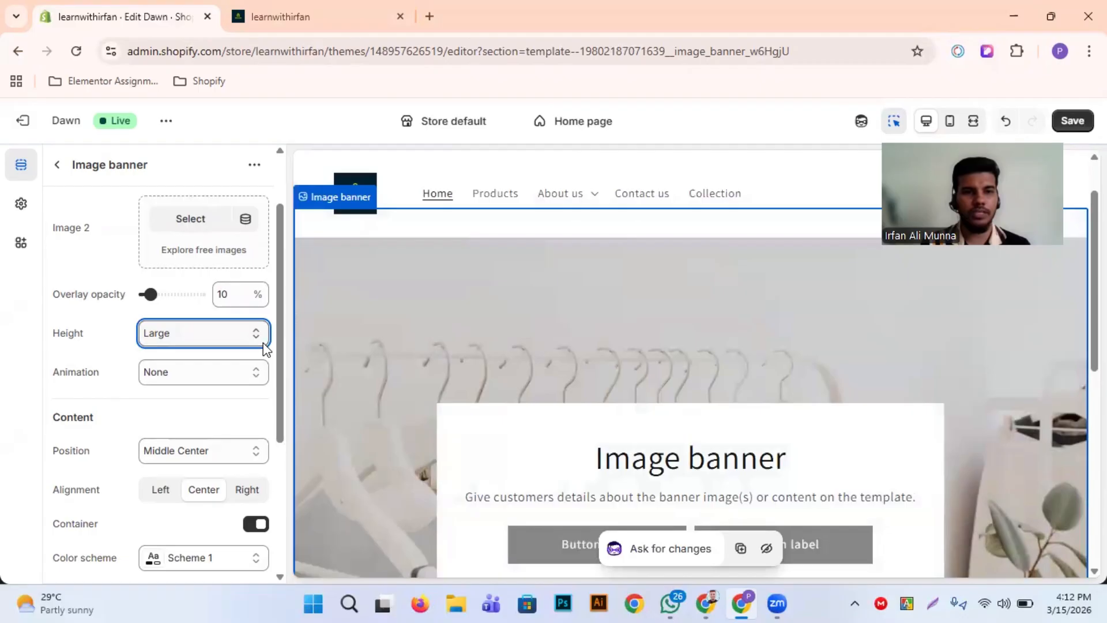
{"action": "left_click", "coordinate": [252, 330]}
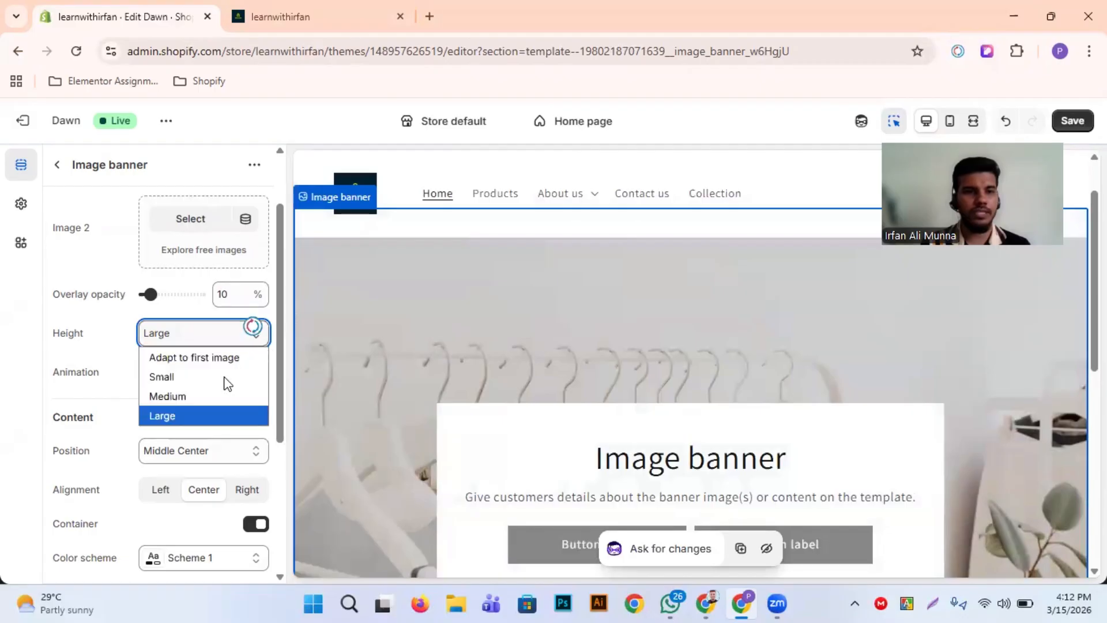
{"action": "left_click", "coordinate": [222, 396]}
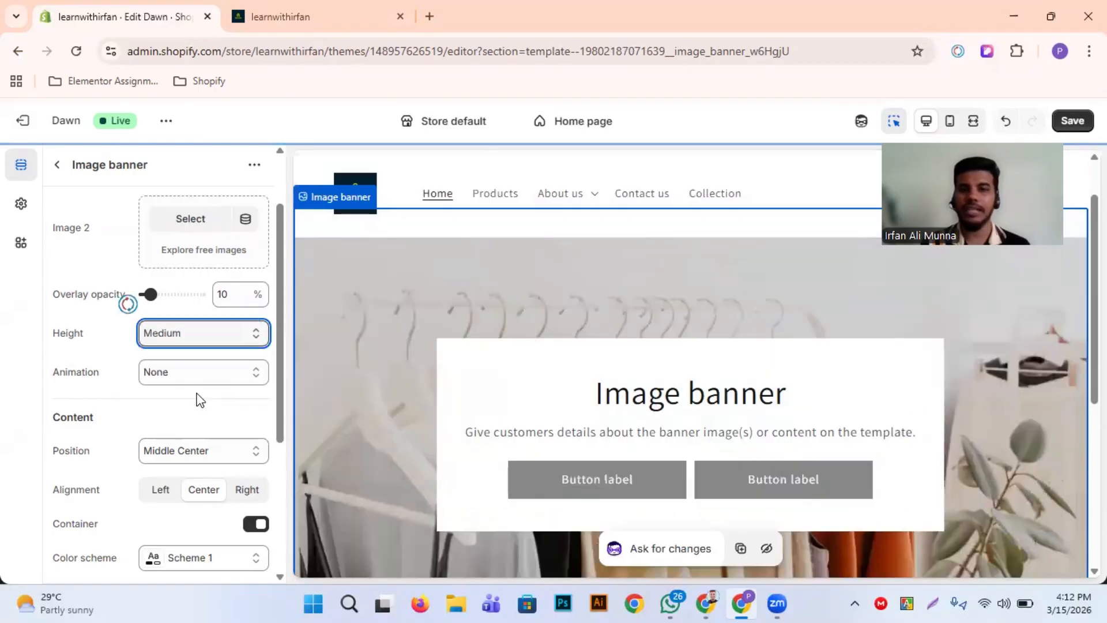
Examine the banner's Animation setting and its content and mobile layout options alongside the heading, text and buttons in the preview
{"action": "scroll", "coordinate": [58, 367], "scroll_direction": "down", "scroll_amount": 1}
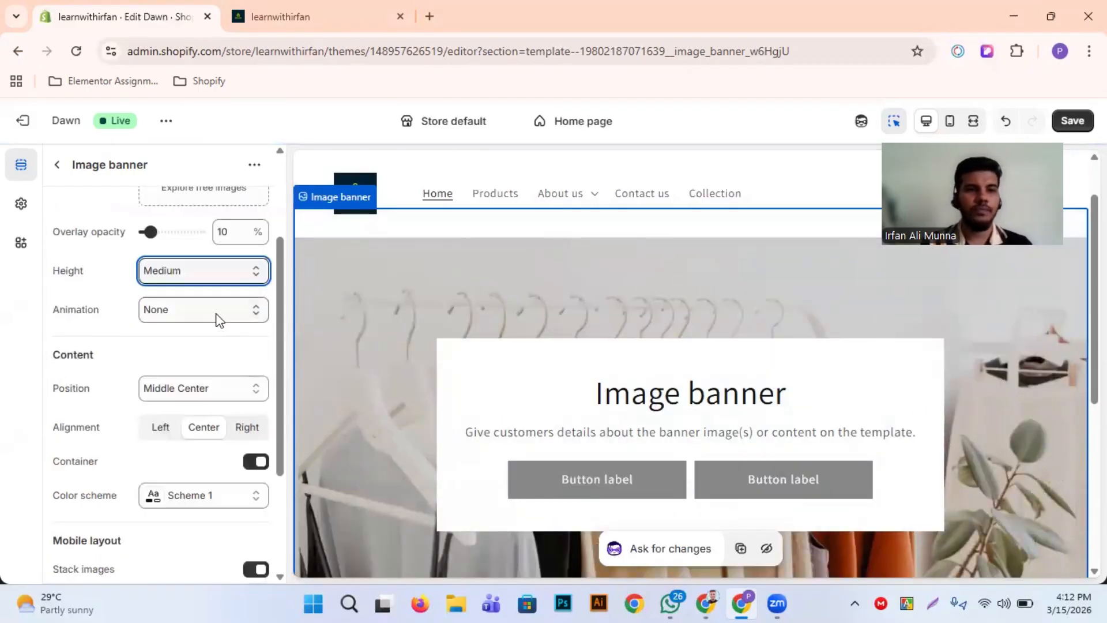
{"action": "left_click", "coordinate": [220, 313]}
{"action": "scroll", "coordinate": [447, 339], "scroll_direction": "up", "scroll_amount": 2}
{"action": "left_click", "coordinate": [448, 339]}
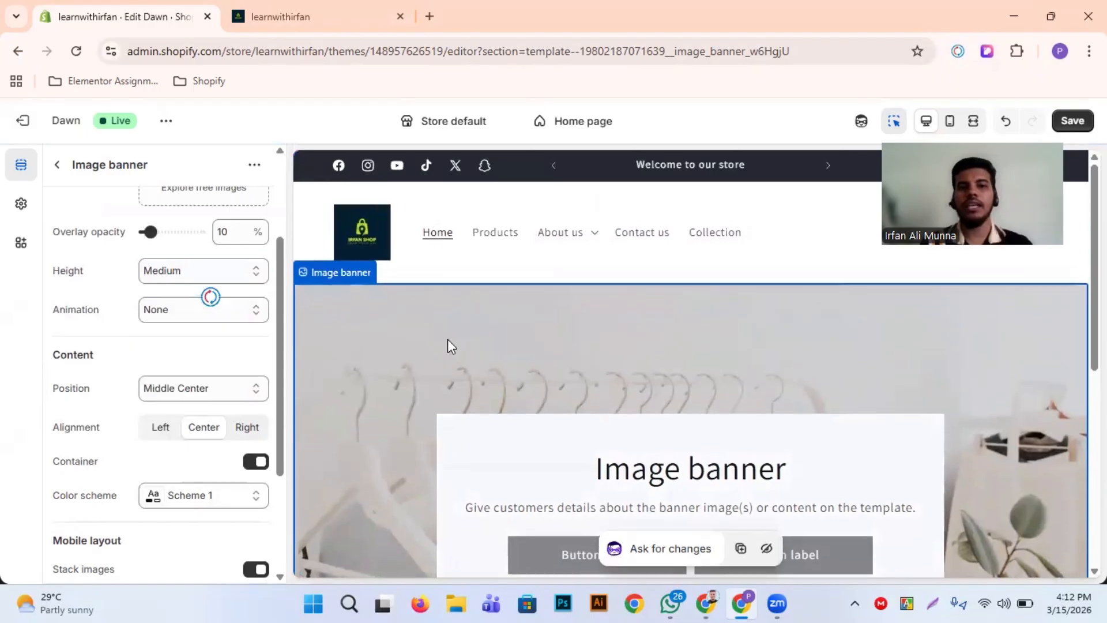
{"action": "scroll", "coordinate": [687, 358], "scroll_direction": "down", "scroll_amount": 2}
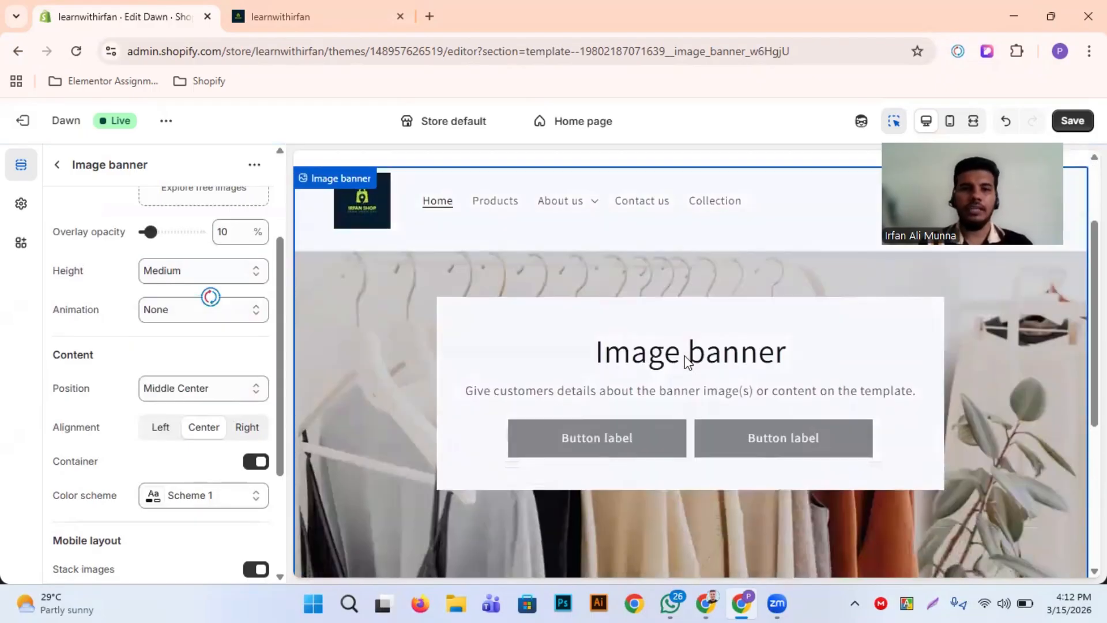
{"action": "left_click", "coordinate": [543, 398]}
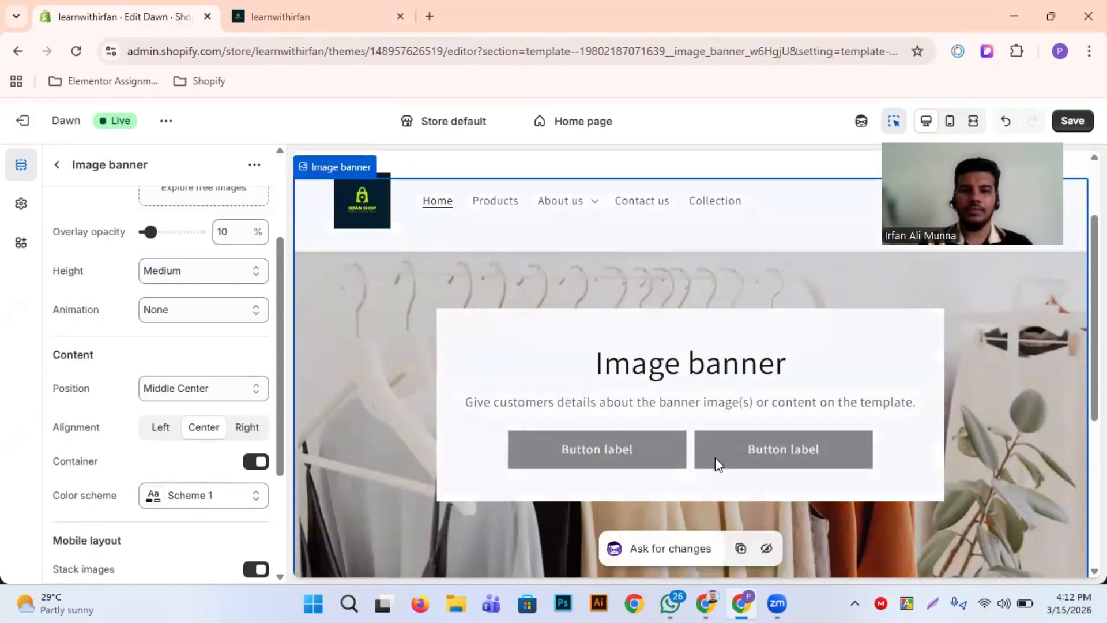
{"action": "scroll", "coordinate": [432, 360], "scroll_direction": "up", "scroll_amount": 1}
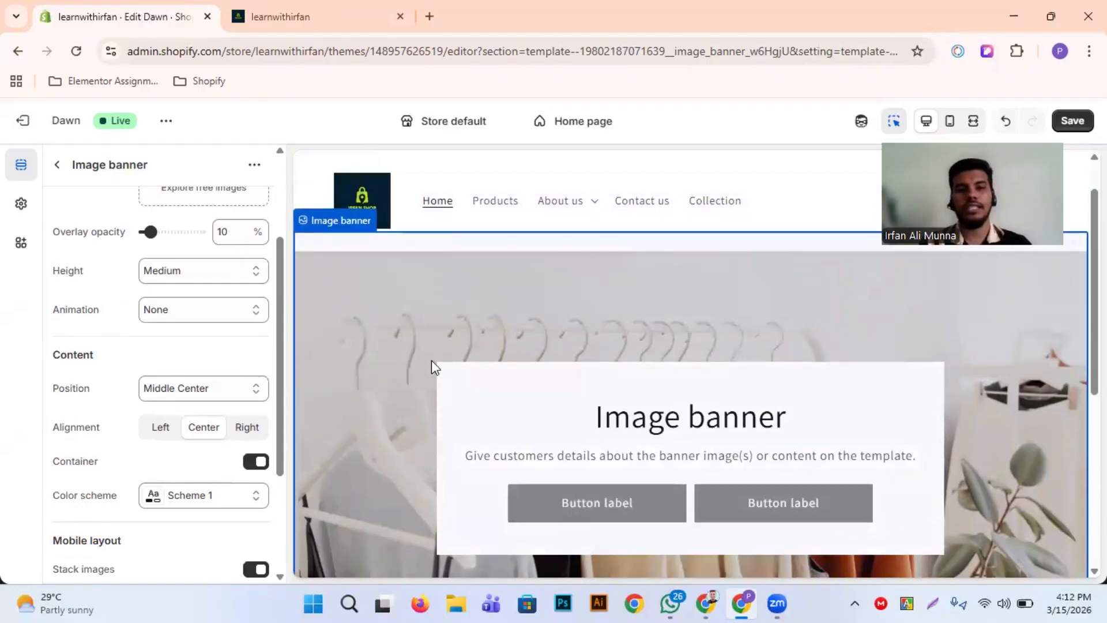
{"action": "scroll", "coordinate": [899, 402], "scroll_direction": "down", "scroll_amount": 3}
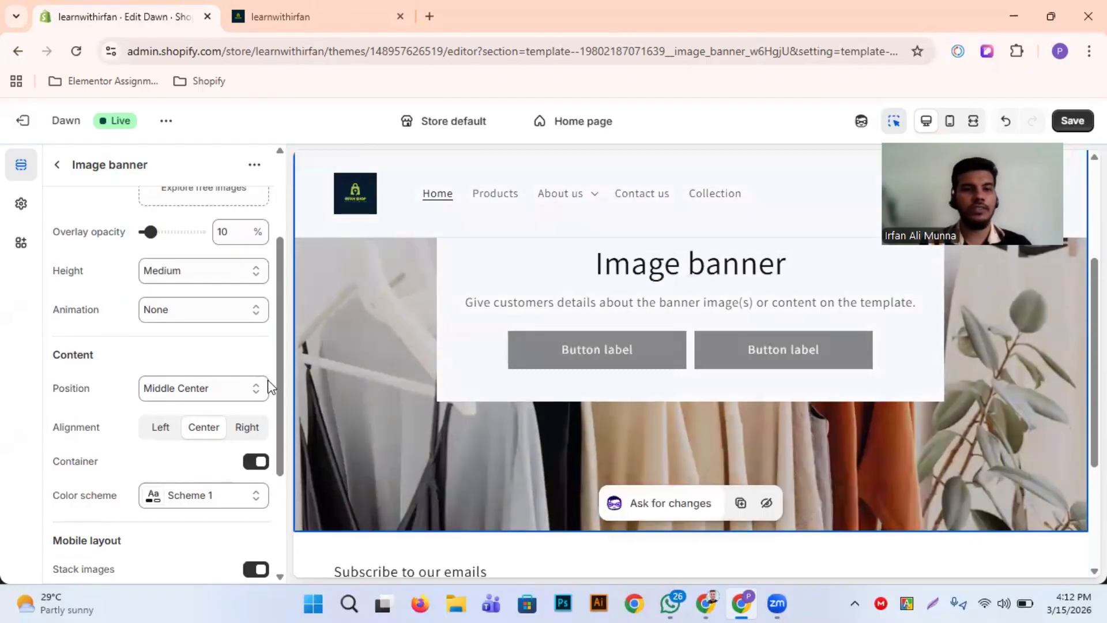
{"action": "scroll", "coordinate": [217, 379], "scroll_direction": "down", "scroll_amount": 2}
{"action": "scroll", "coordinate": [190, 312], "scroll_direction": "up", "scroll_amount": 1}
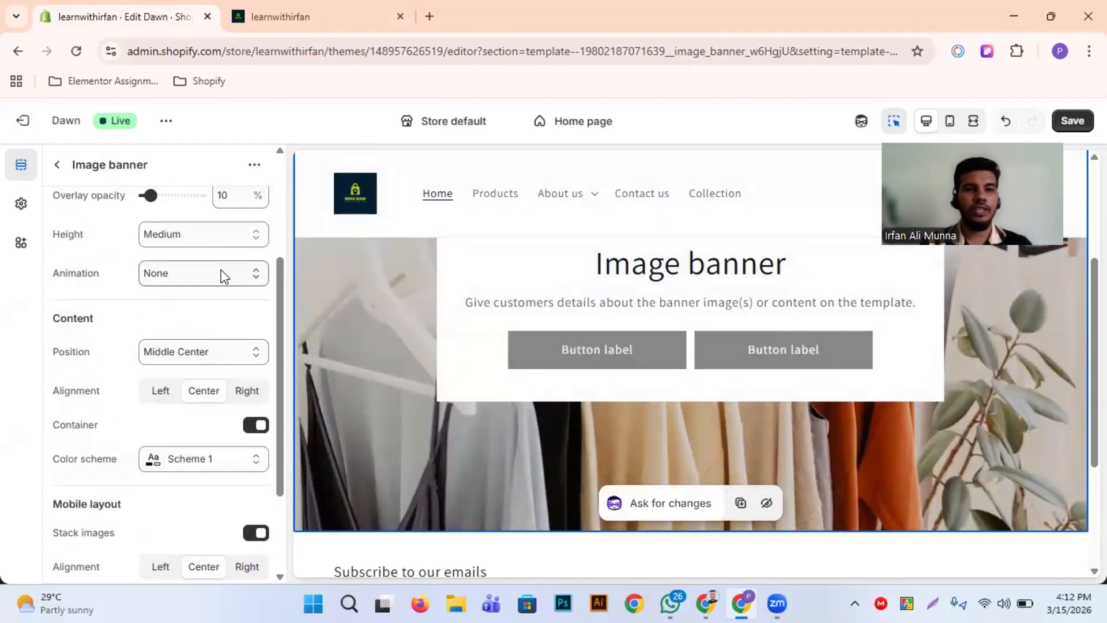
Try the Ambient movement animation on the image banner and check its effect in the preview
{"action": "left_click", "coordinate": [220, 274]}
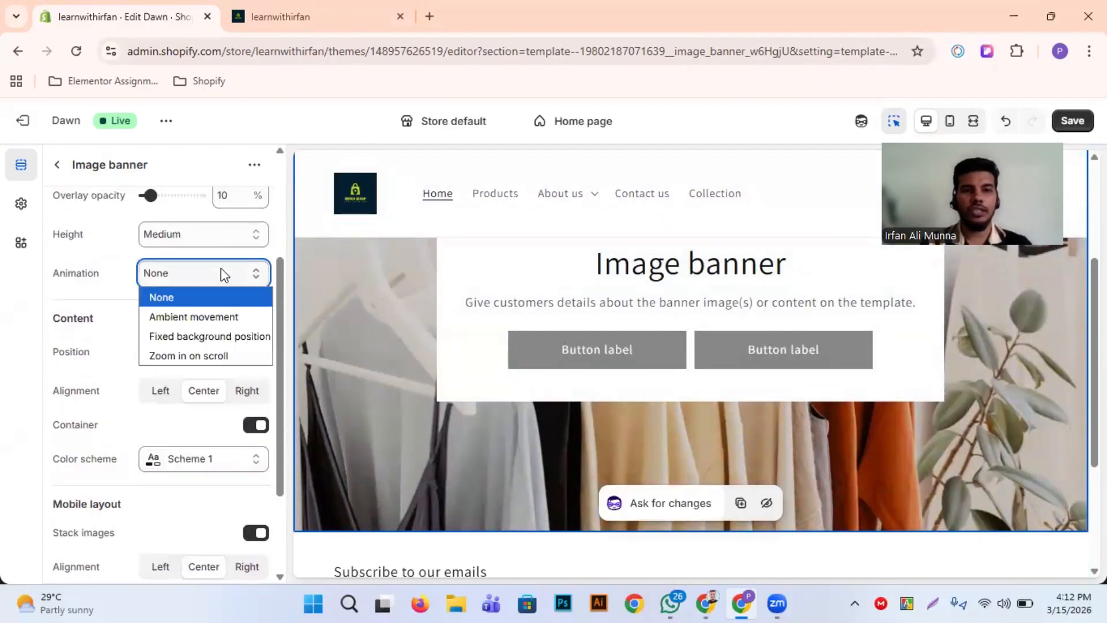
{"action": "left_click", "coordinate": [206, 316]}
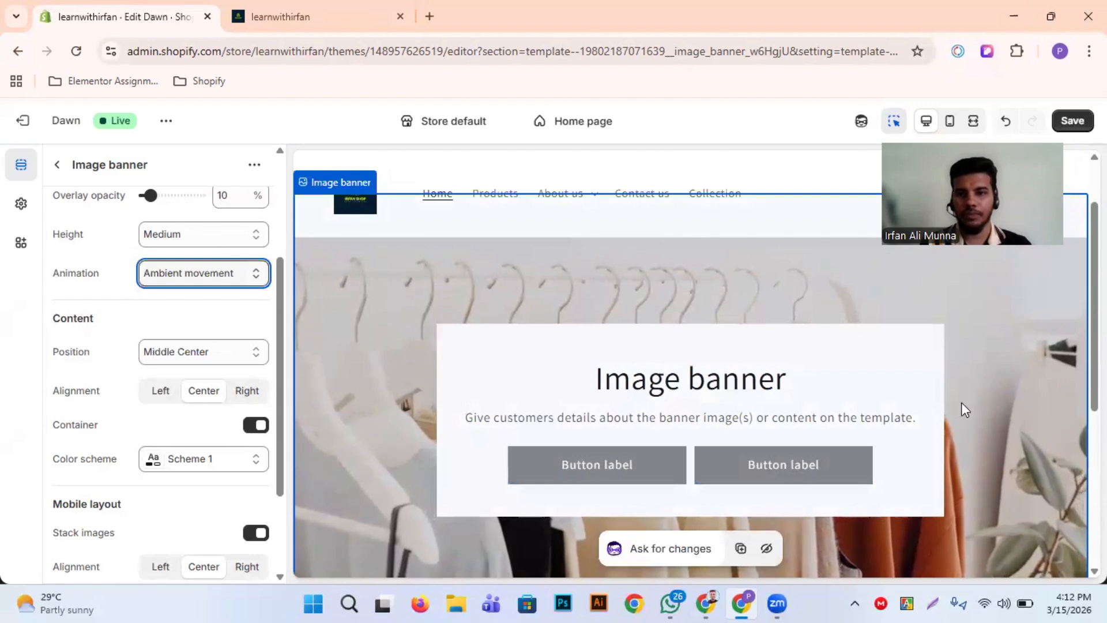
{"action": "scroll", "coordinate": [432, 367], "scroll_direction": "down", "scroll_amount": 1}
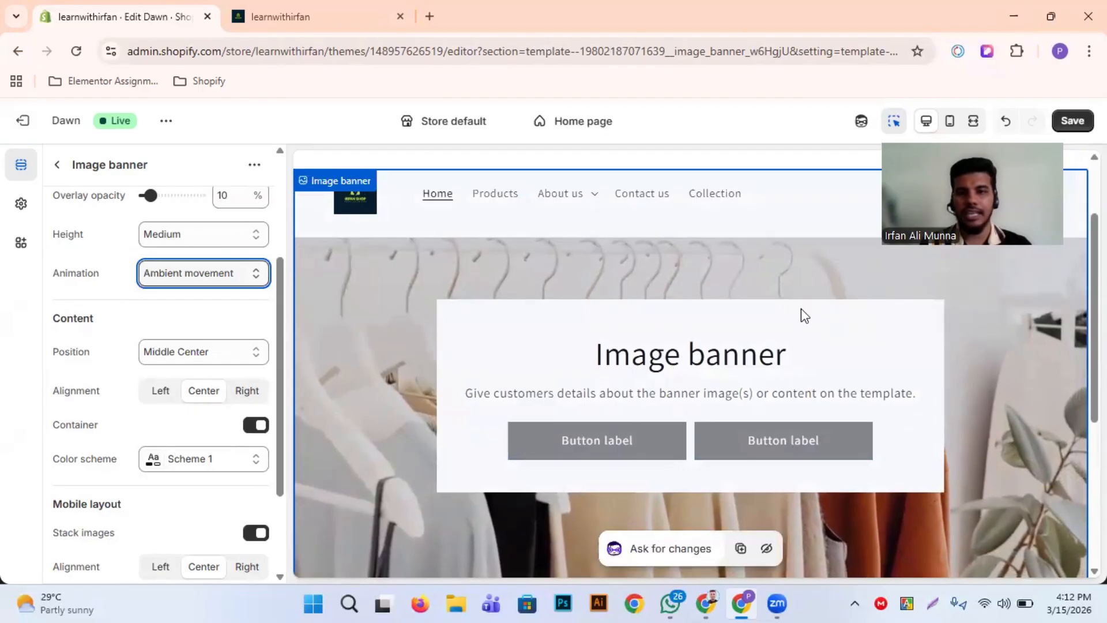
{"action": "scroll", "coordinate": [654, 410], "scroll_direction": "down", "scroll_amount": 2}
{"action": "scroll", "coordinate": [721, 413], "scroll_direction": "up", "scroll_amount": 3}
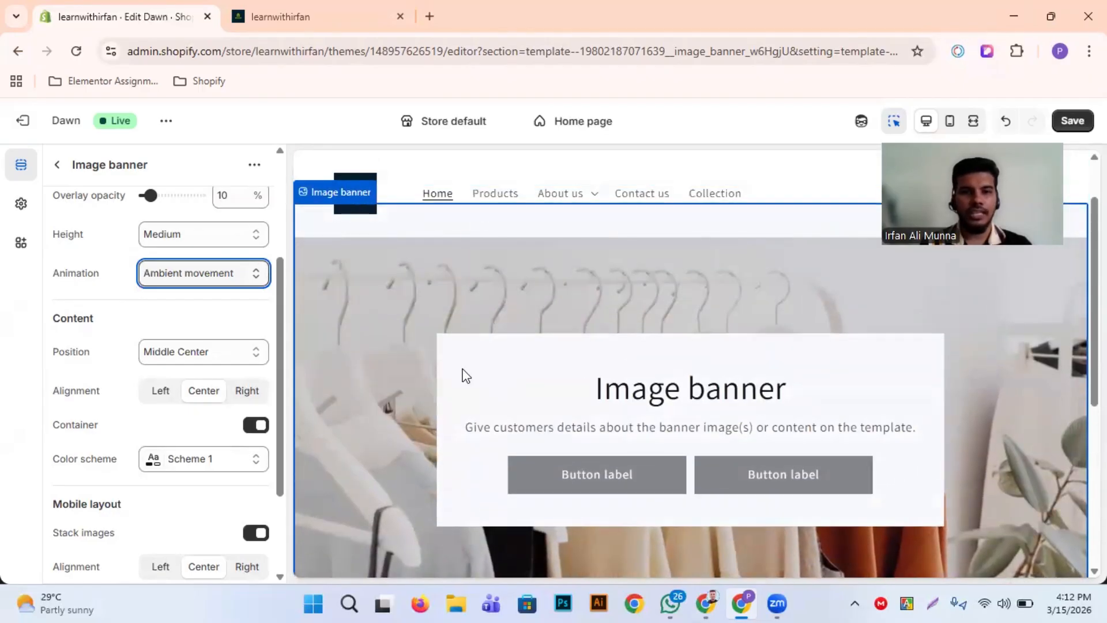
Try the Fixed background position animation on the image banner and check how the photo behaves while the preview page moves
{"action": "left_click", "coordinate": [219, 274]}
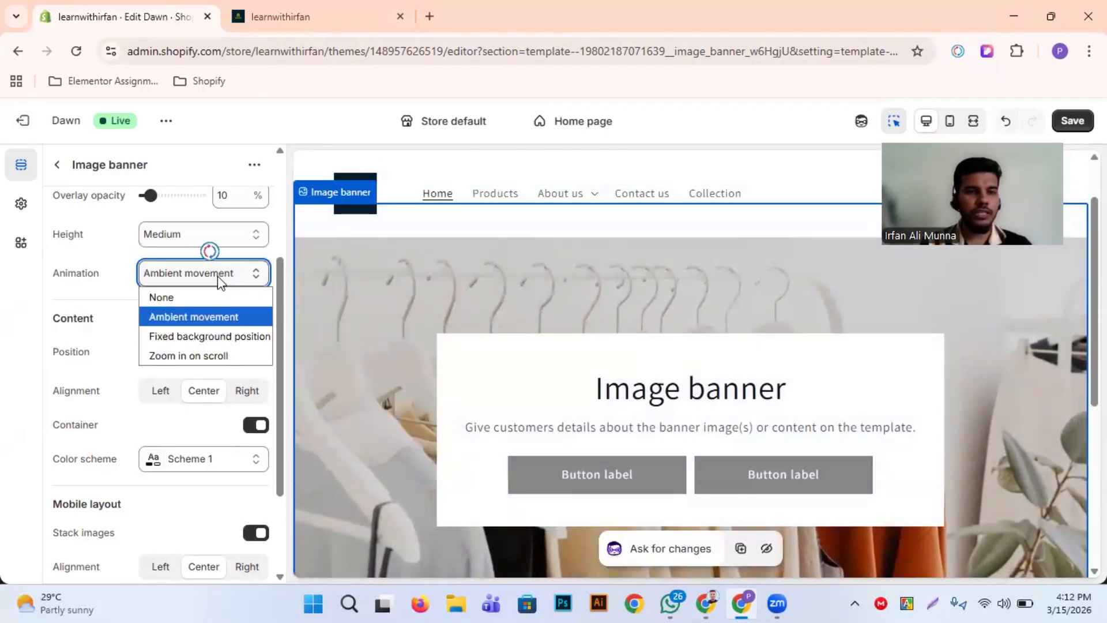
{"action": "left_click", "coordinate": [182, 334]}
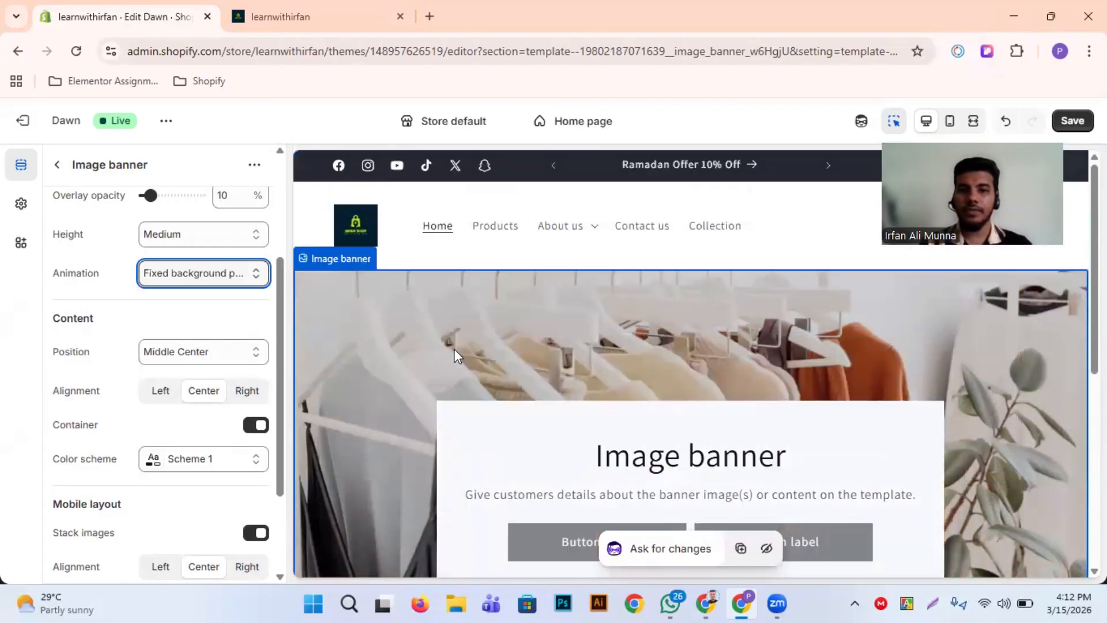
{"action": "scroll", "coordinate": [457, 356], "scroll_direction": "down", "scroll_amount": 5}
{"action": "scroll", "coordinate": [457, 356], "scroll_direction": "up", "scroll_amount": 5}
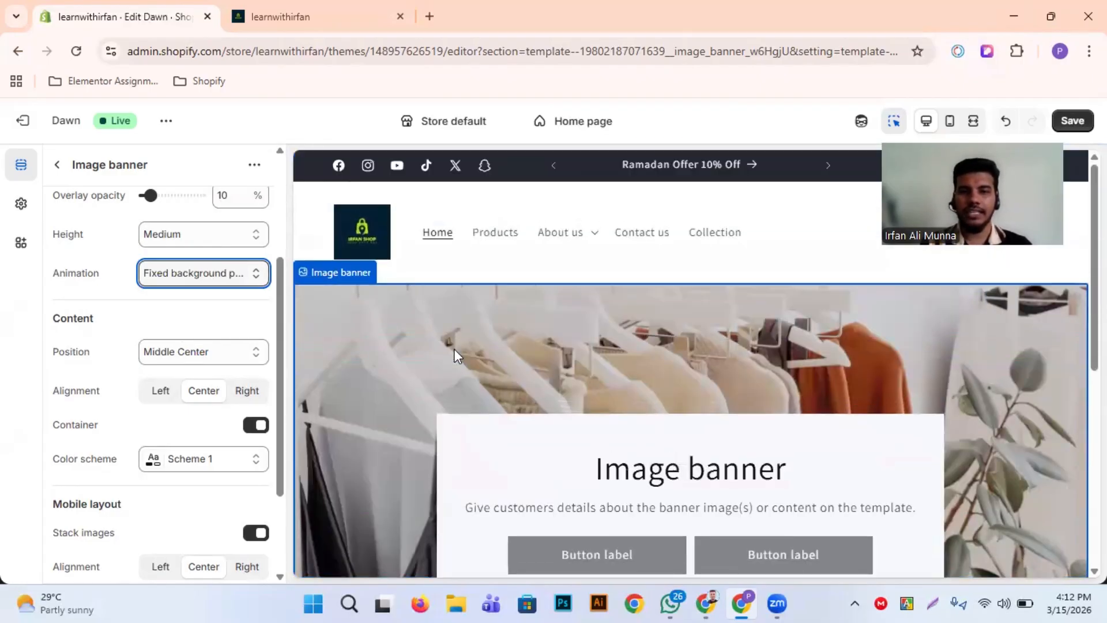
{"action": "scroll", "coordinate": [457, 356], "scroll_direction": "down", "scroll_amount": 3}
{"action": "scroll", "coordinate": [457, 356], "scroll_direction": "up", "scroll_amount": 3}
{"action": "scroll", "coordinate": [455, 353], "scroll_direction": "down", "scroll_amount": 1}
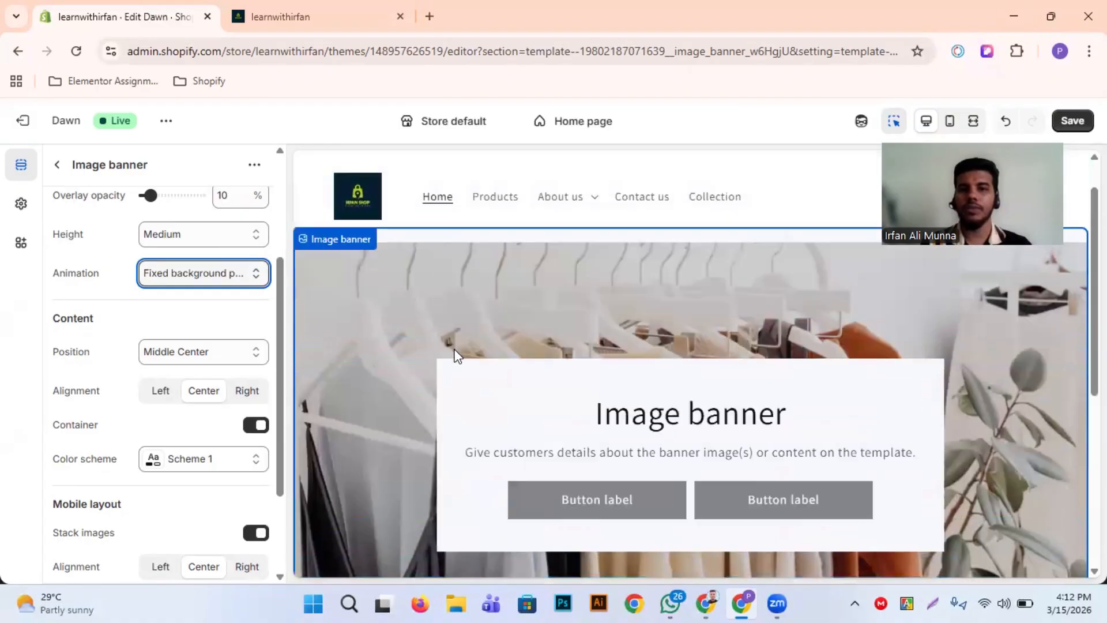
{"action": "scroll", "coordinate": [456, 353], "scroll_direction": "up", "scroll_amount": 1}
{"action": "scroll", "coordinate": [455, 353], "scroll_direction": "down", "scroll_amount": 1}
{"action": "scroll", "coordinate": [455, 355], "scroll_direction": "up", "scroll_amount": 1}
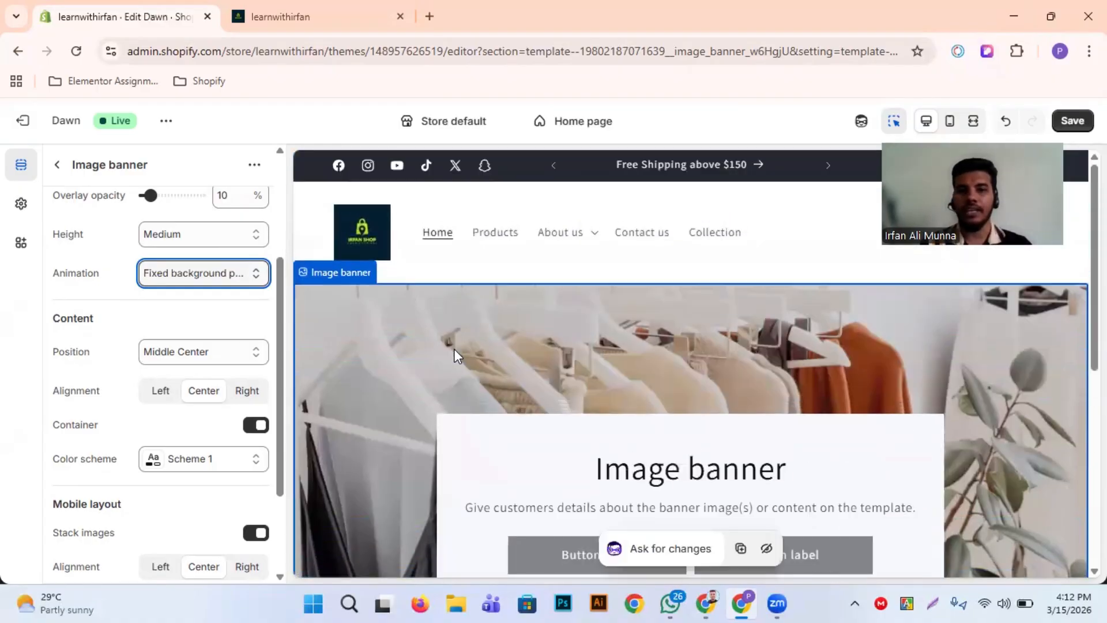
{"action": "scroll", "coordinate": [456, 356], "scroll_direction": "down", "scroll_amount": 5}
{"action": "scroll", "coordinate": [455, 356], "scroll_direction": "up", "scroll_amount": 5}
{"action": "scroll", "coordinate": [454, 353], "scroll_direction": "down", "scroll_amount": 3}
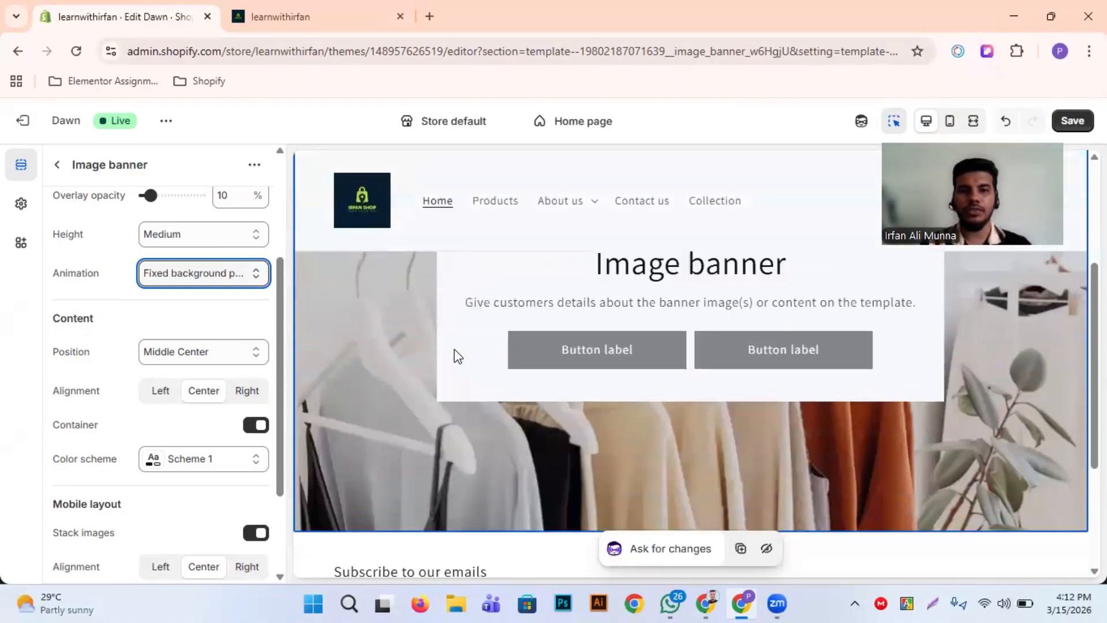
{"action": "scroll", "coordinate": [455, 353], "scroll_direction": "up", "scroll_amount": 3}
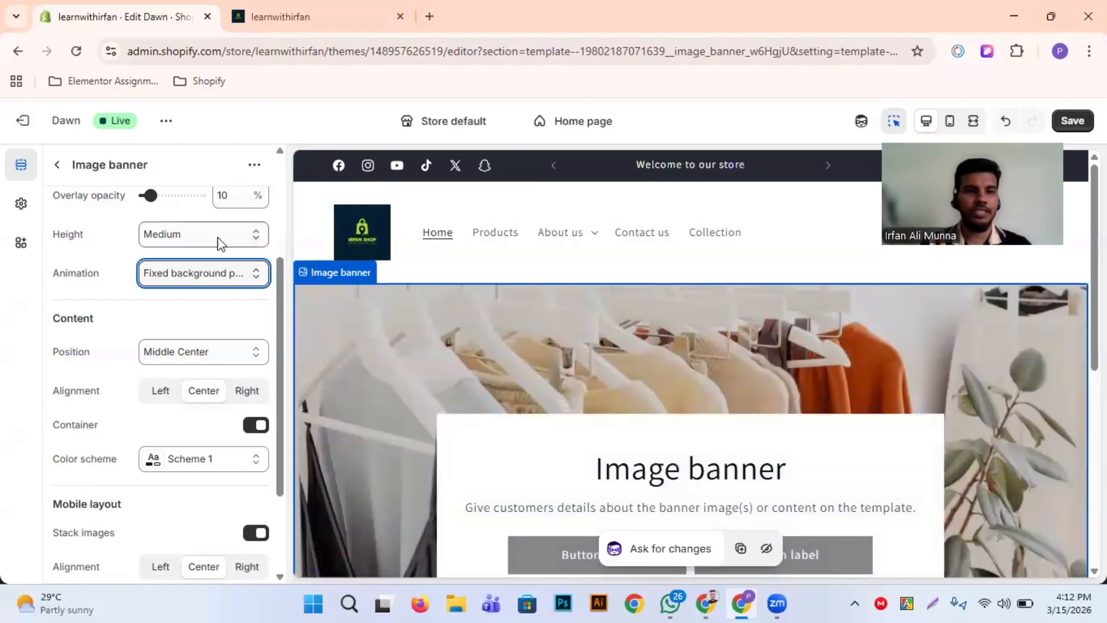
Try the Zoom in on scroll animation on the image banner and check its effect in the preview
{"action": "left_click", "coordinate": [206, 283]}
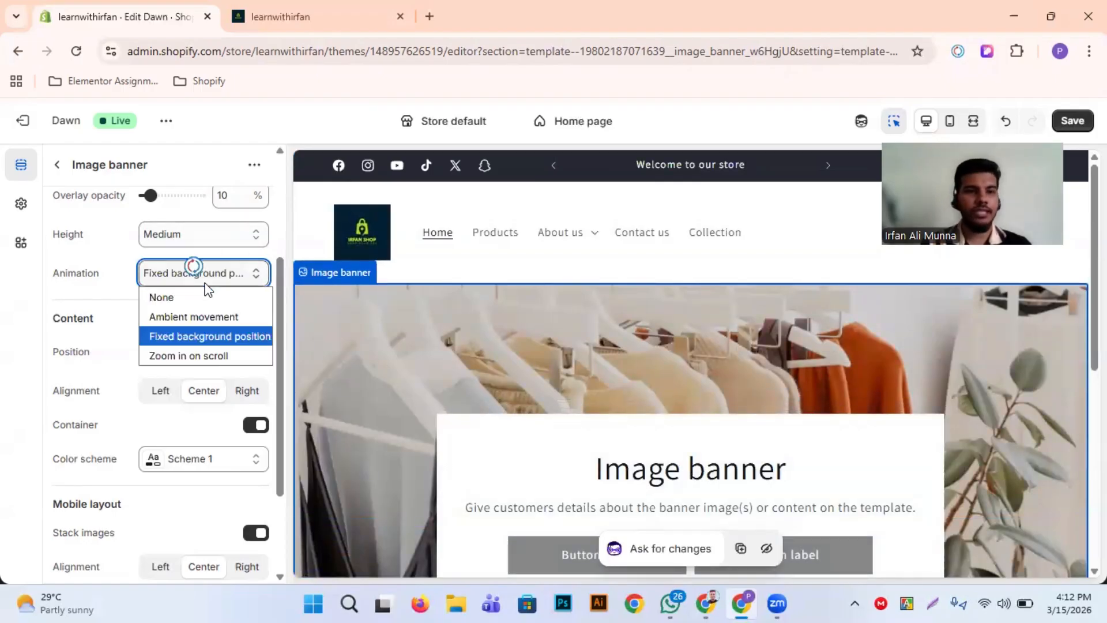
{"action": "left_click", "coordinate": [202, 354]}
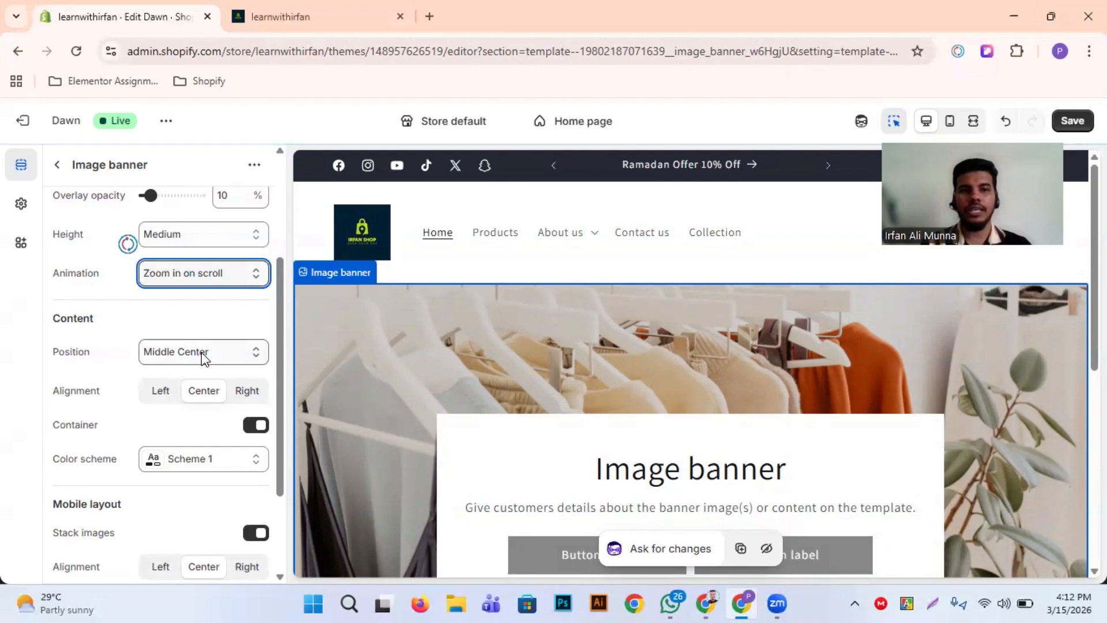
{"action": "scroll", "coordinate": [514, 358], "scroll_direction": "down", "scroll_amount": 10}
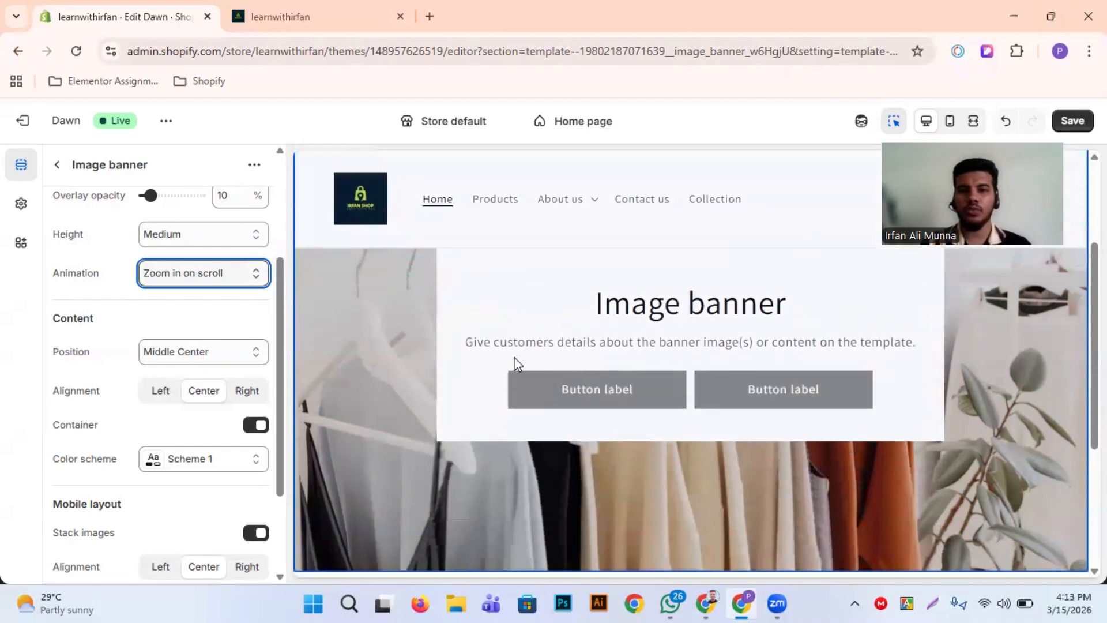
{"action": "scroll", "coordinate": [513, 360], "scroll_direction": "up", "scroll_amount": 10}
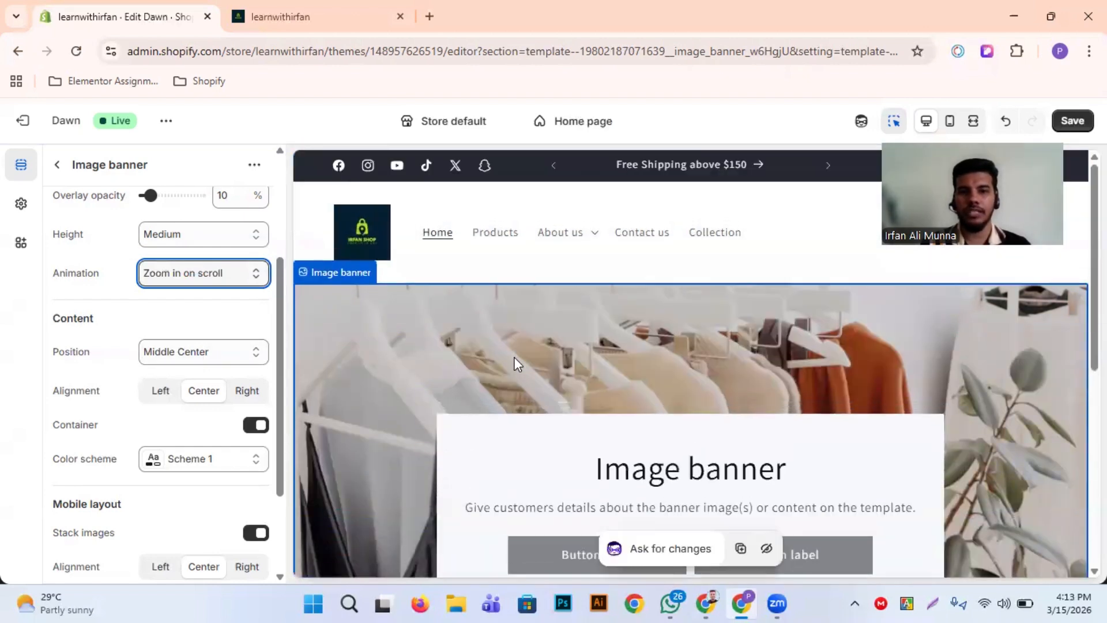
{"action": "scroll", "coordinate": [515, 362], "scroll_direction": "down", "scroll_amount": 10}
{"action": "scroll", "coordinate": [455, 341], "scroll_direction": "up", "scroll_amount": 10}
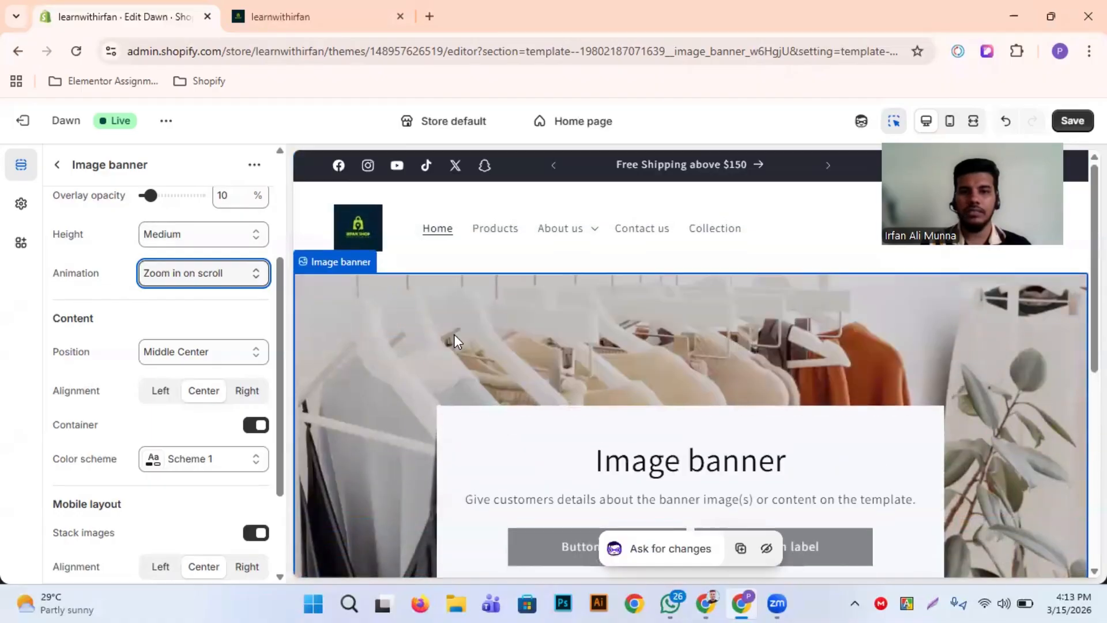
{"action": "scroll", "coordinate": [455, 341], "scroll_direction": "down", "scroll_amount": 3}
{"action": "scroll", "coordinate": [455, 341], "scroll_direction": "up", "scroll_amount": 3}
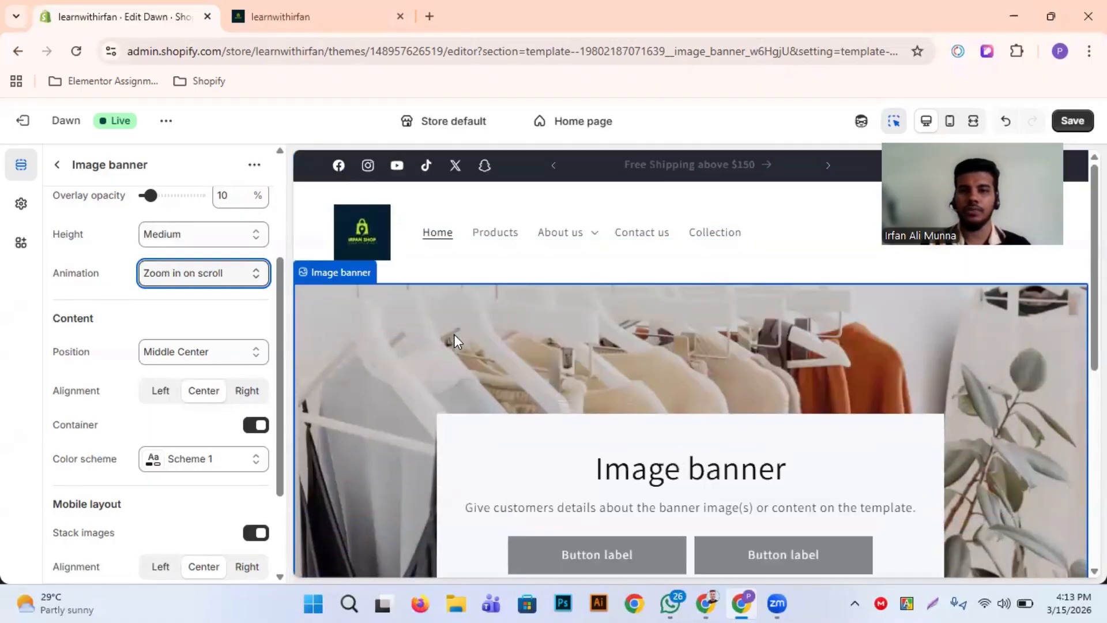
Set the image banner's animation to Fixed background position and check the banner in the preview
{"action": "left_click", "coordinate": [213, 275]}
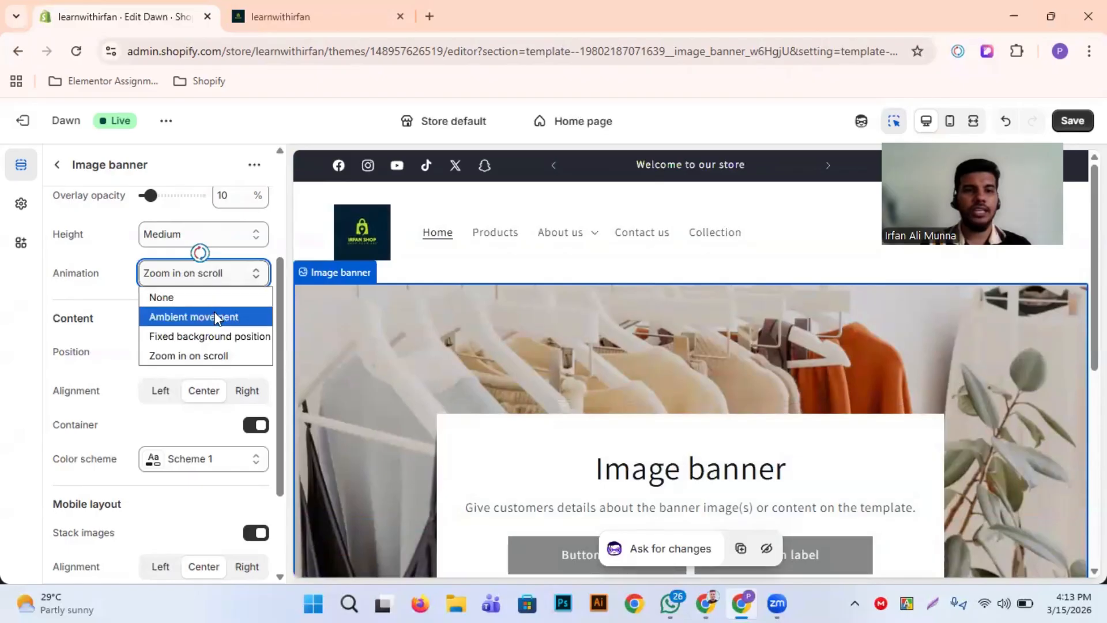
{"action": "left_click", "coordinate": [202, 333]}
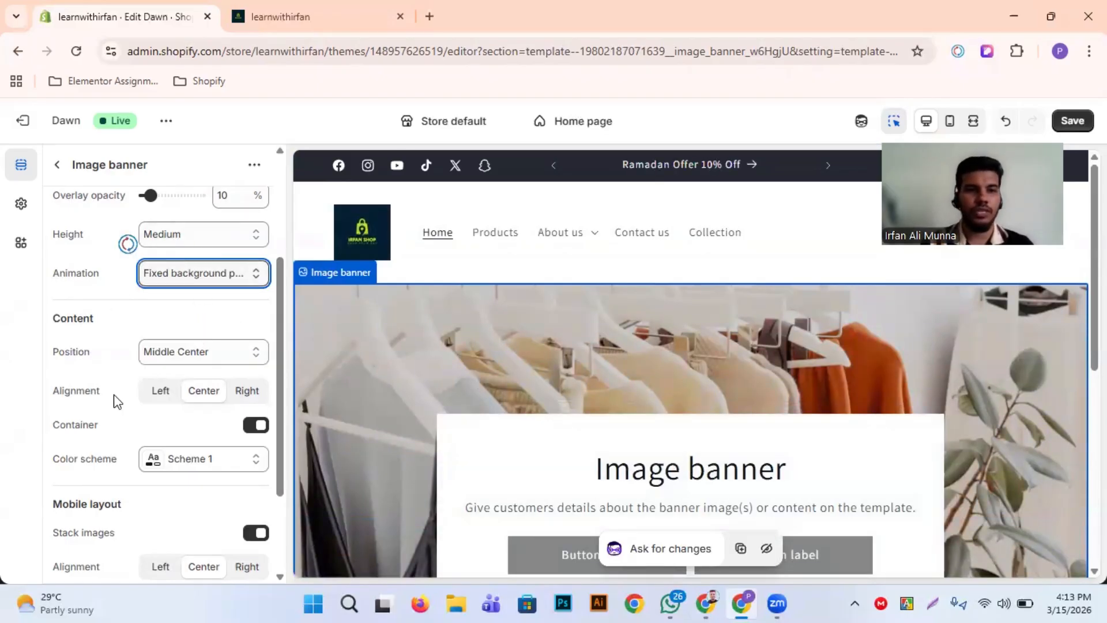
{"action": "scroll", "coordinate": [117, 399], "scroll_direction": "down", "scroll_amount": 1}
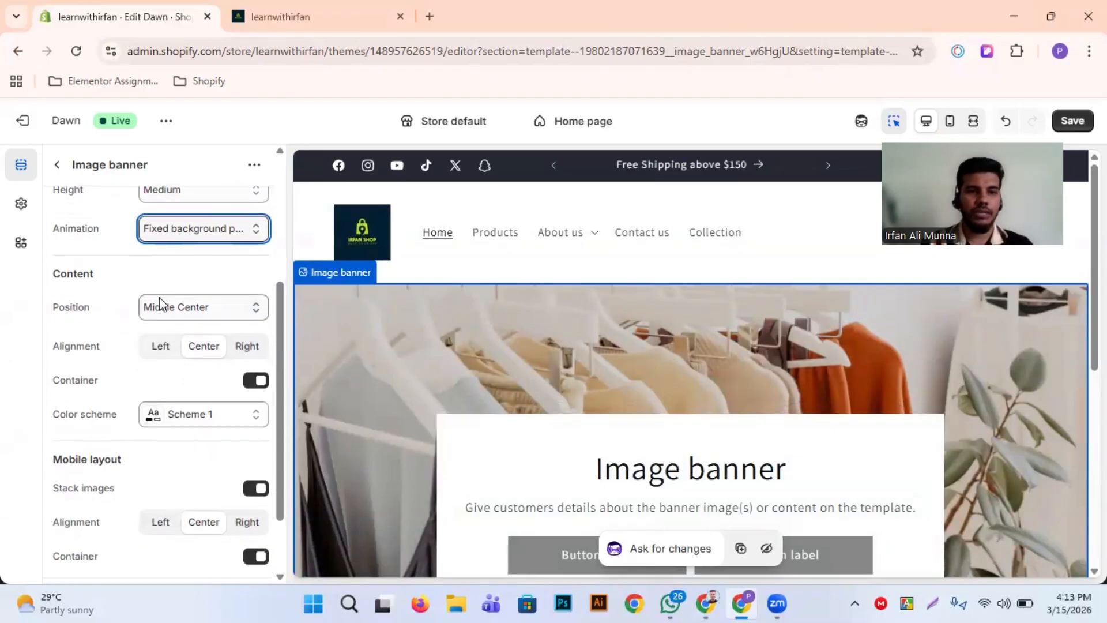
{"action": "scroll", "coordinate": [406, 372], "scroll_direction": "down", "scroll_amount": 2}
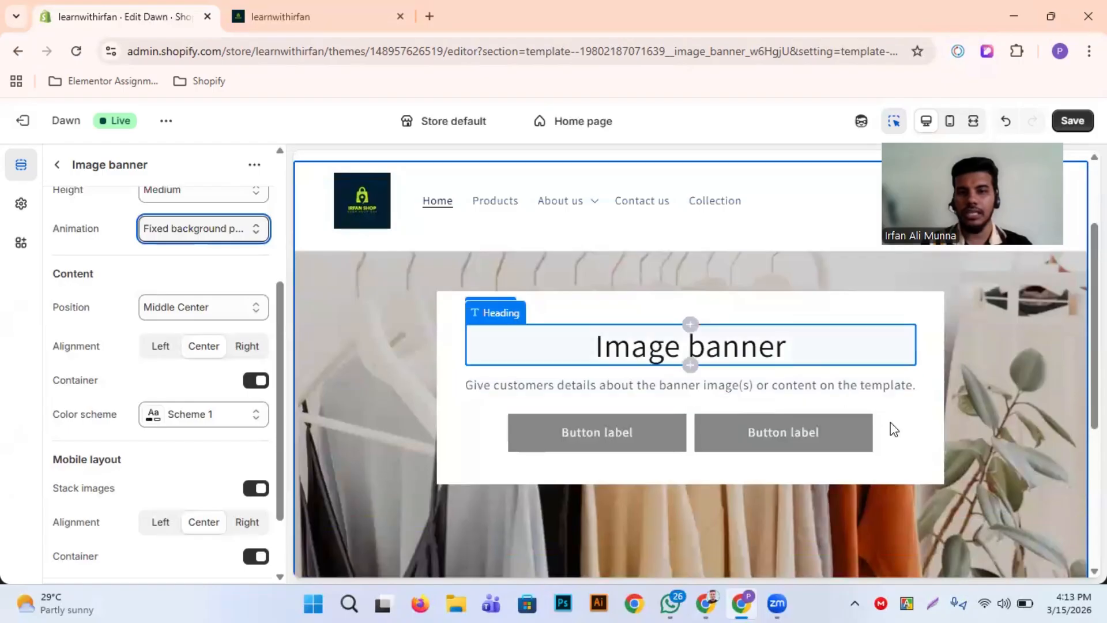
Try the content positions Top Left and Middle Left in the preview, and return the position to Middle Center
{"action": "left_click", "coordinate": [223, 304]}
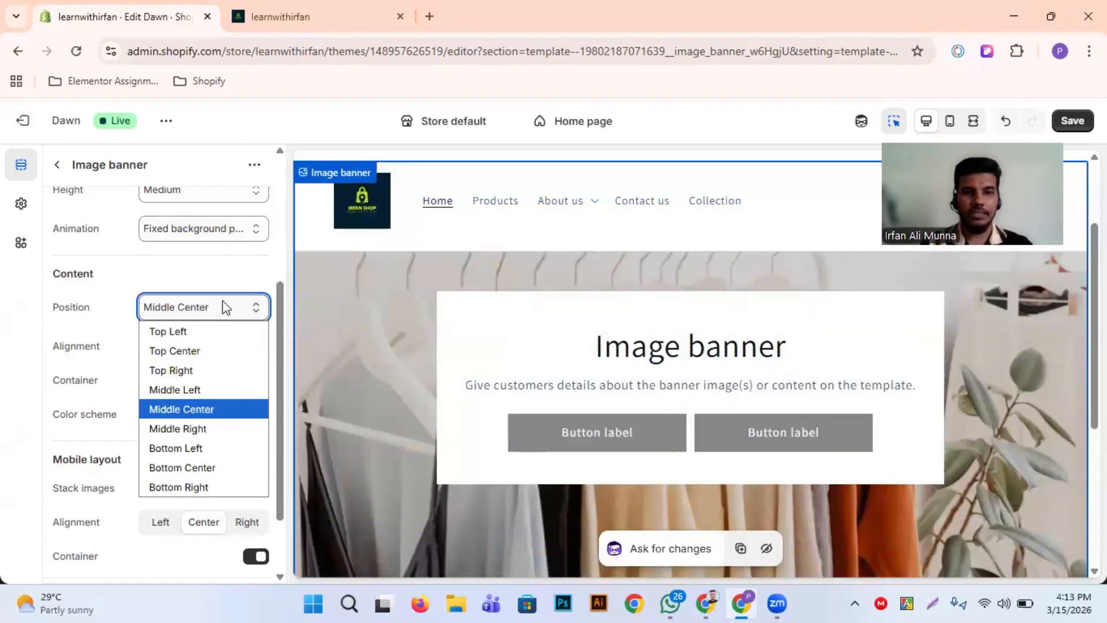
{"action": "left_click", "coordinate": [196, 337]}
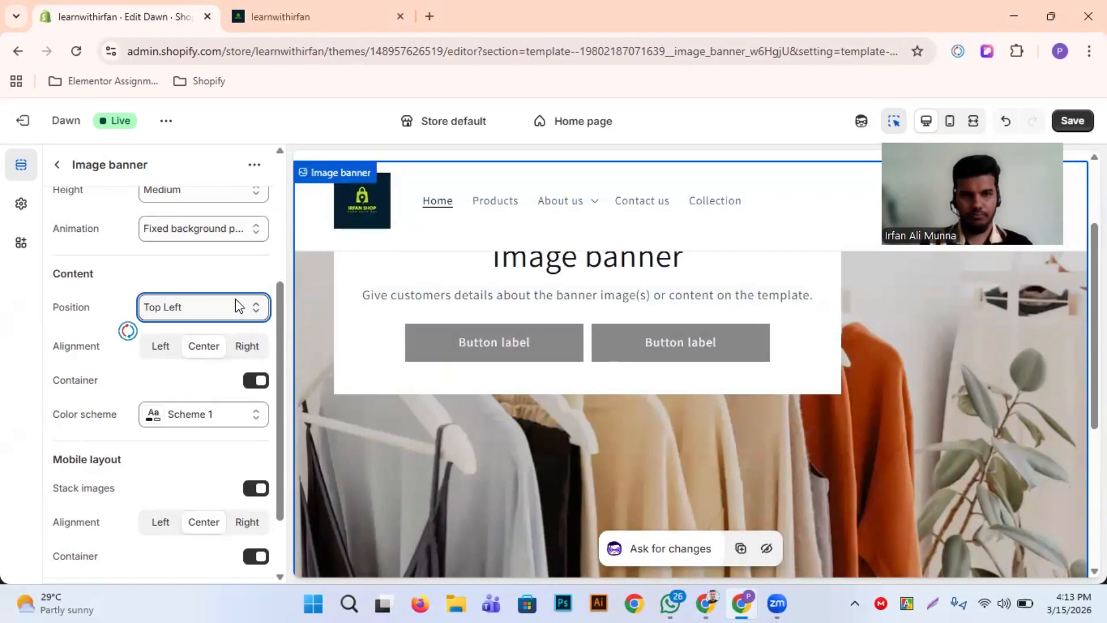
{"action": "left_click", "coordinate": [235, 298]}
{"action": "left_click", "coordinate": [203, 394]}
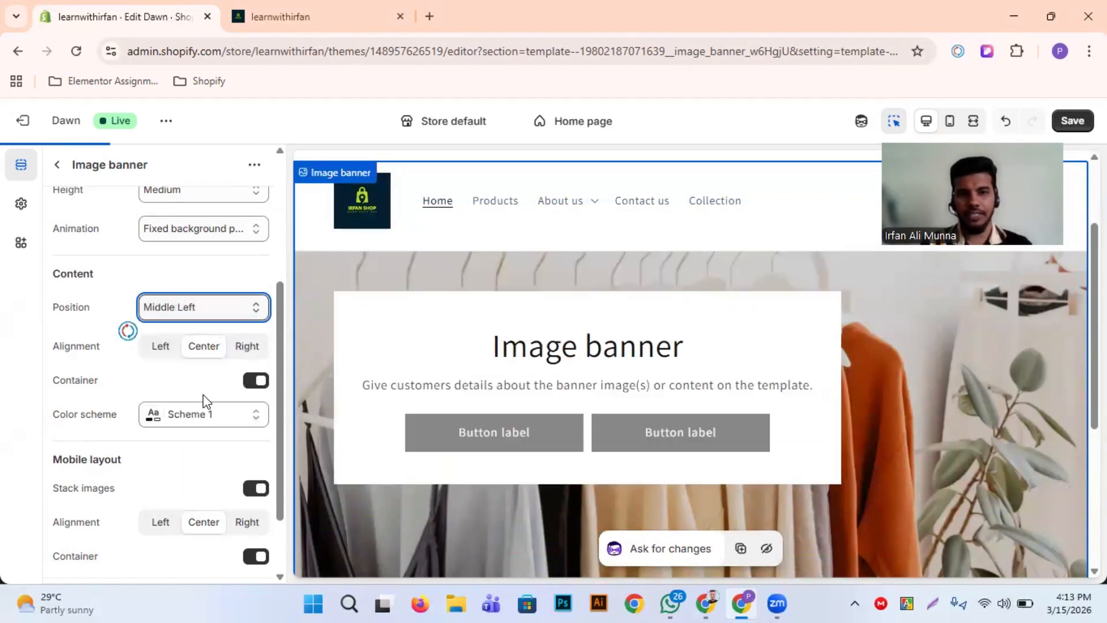
{"action": "left_click", "coordinate": [222, 315]}
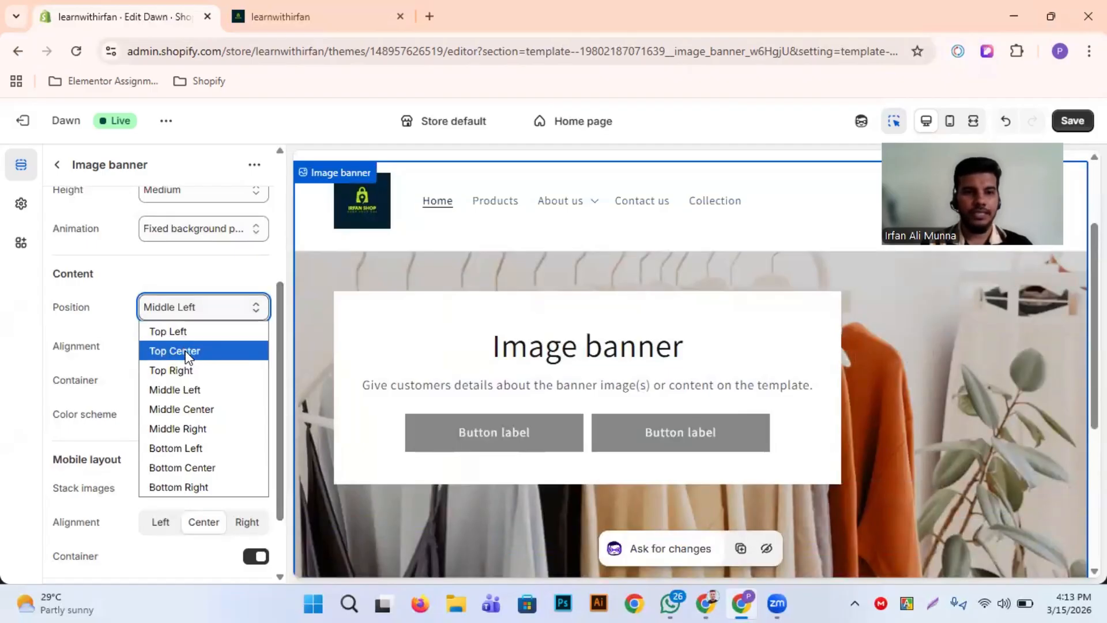
{"action": "left_click", "coordinate": [192, 405]}
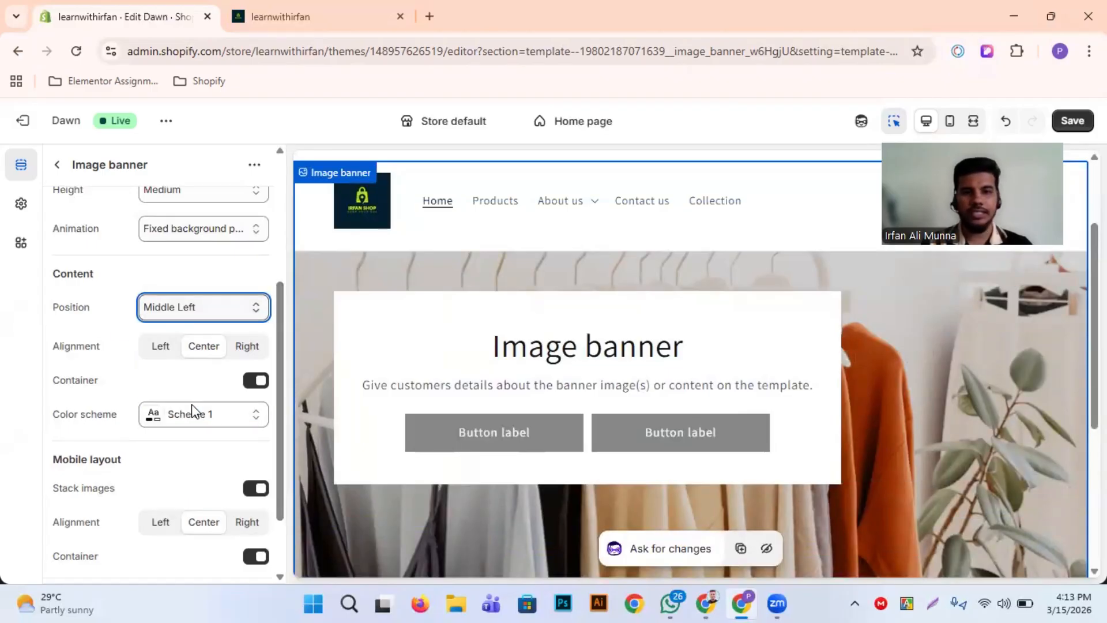
{"action": "scroll", "coordinate": [586, 455], "scroll_direction": "down", "scroll_amount": 2}
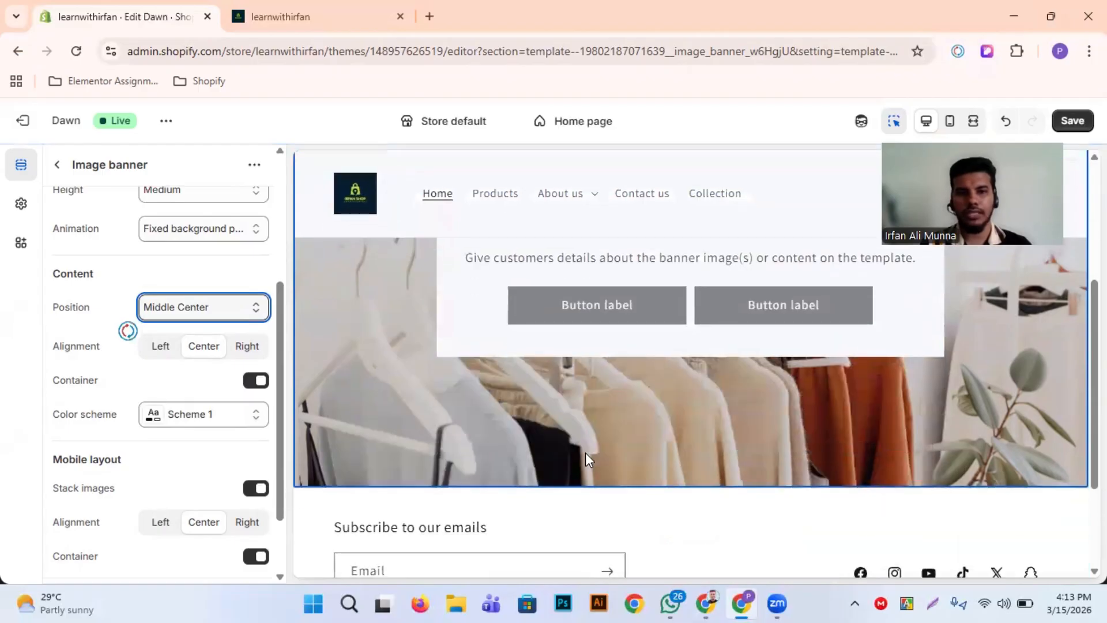
{"action": "scroll", "coordinate": [172, 427], "scroll_direction": "down", "scroll_amount": 1}
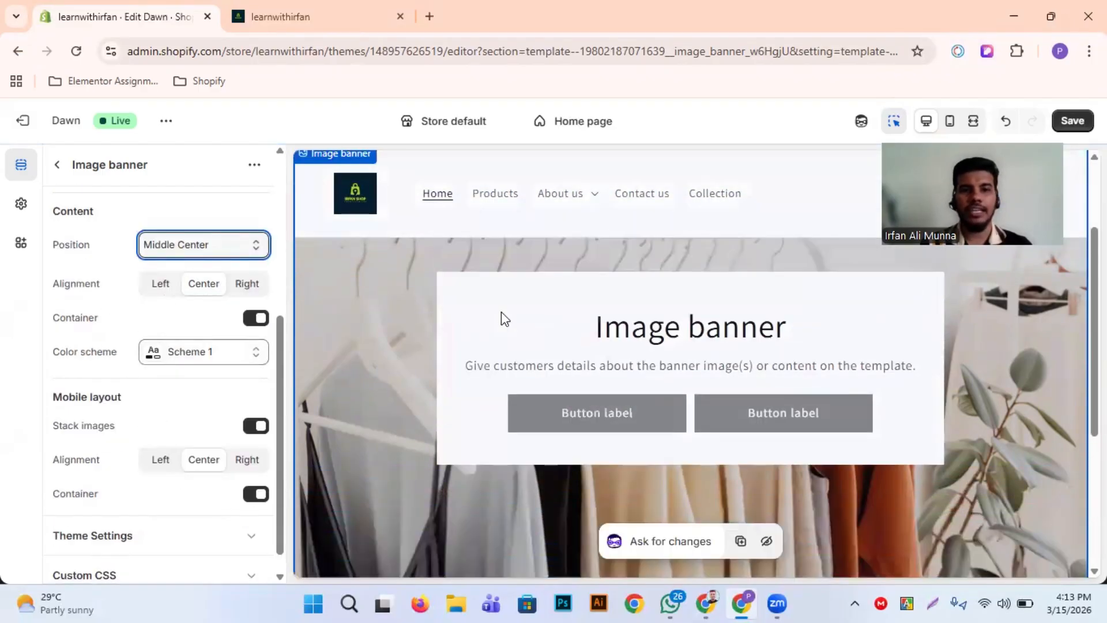
Try Left content alignment for the banner in the preview, and set the alignment back to Center
{"action": "left_click", "coordinate": [163, 286]}
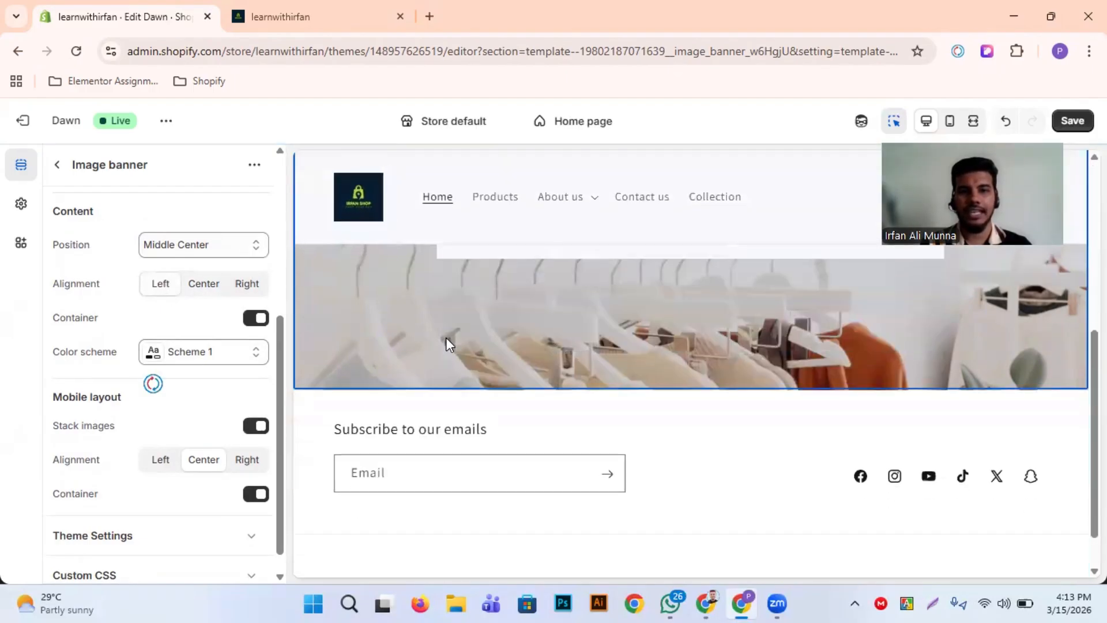
{"action": "scroll", "coordinate": [445, 338], "scroll_direction": "down", "scroll_amount": 3}
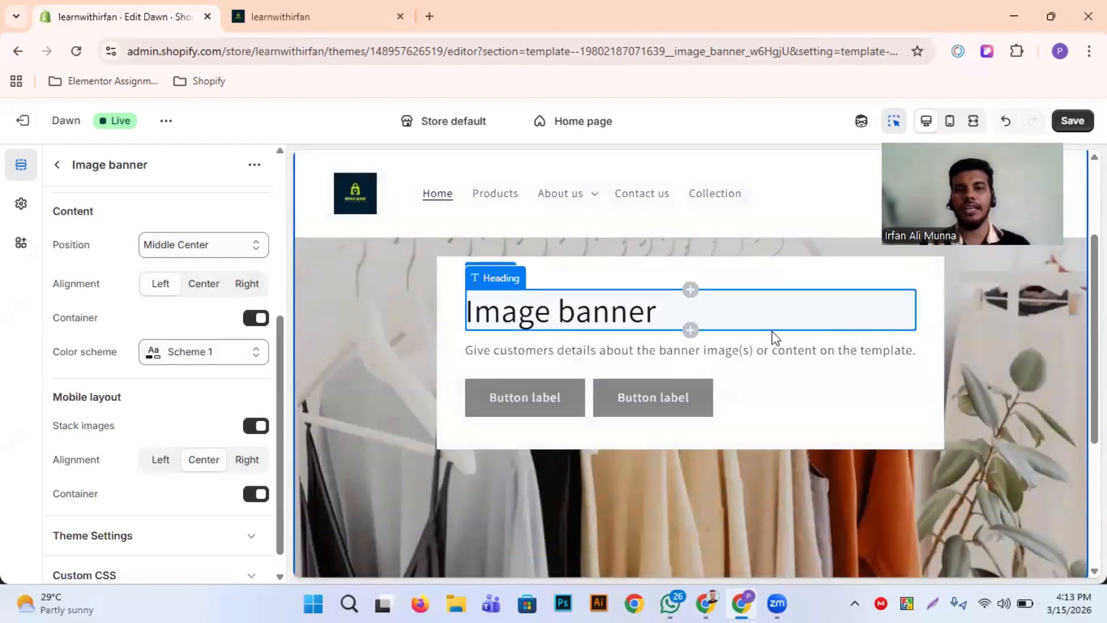
{"action": "left_click", "coordinate": [205, 288]}
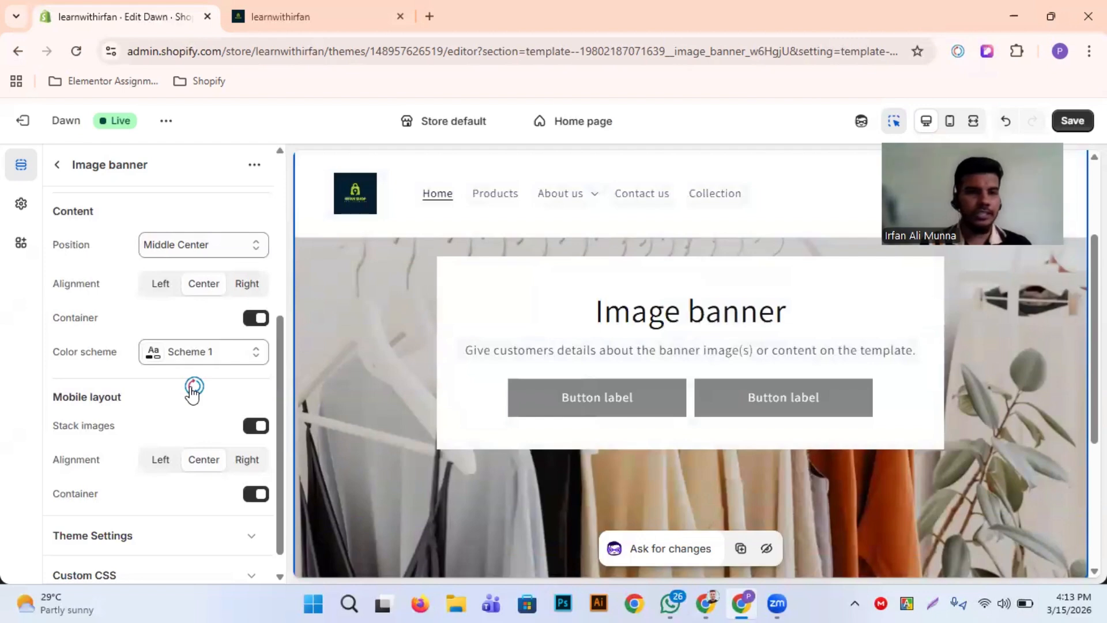
Try the banner's content Container option, keep it enabled, and set the color scheme to Scheme 2
{"action": "scroll", "coordinate": [158, 333], "scroll_direction": "down", "scroll_amount": 1}
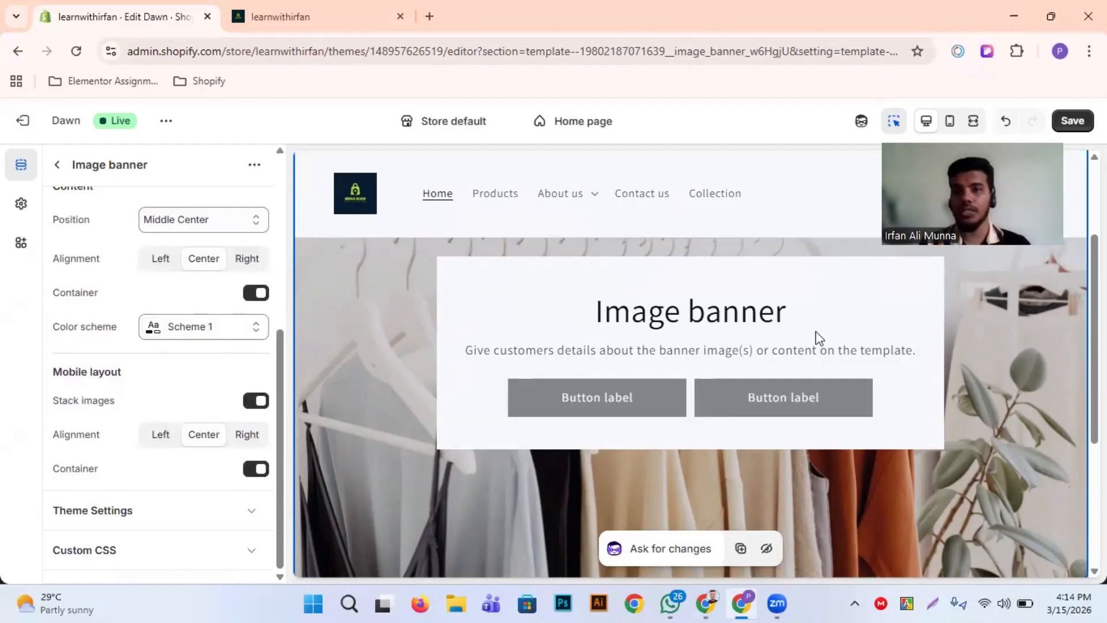
{"action": "left_click", "coordinate": [254, 294]}
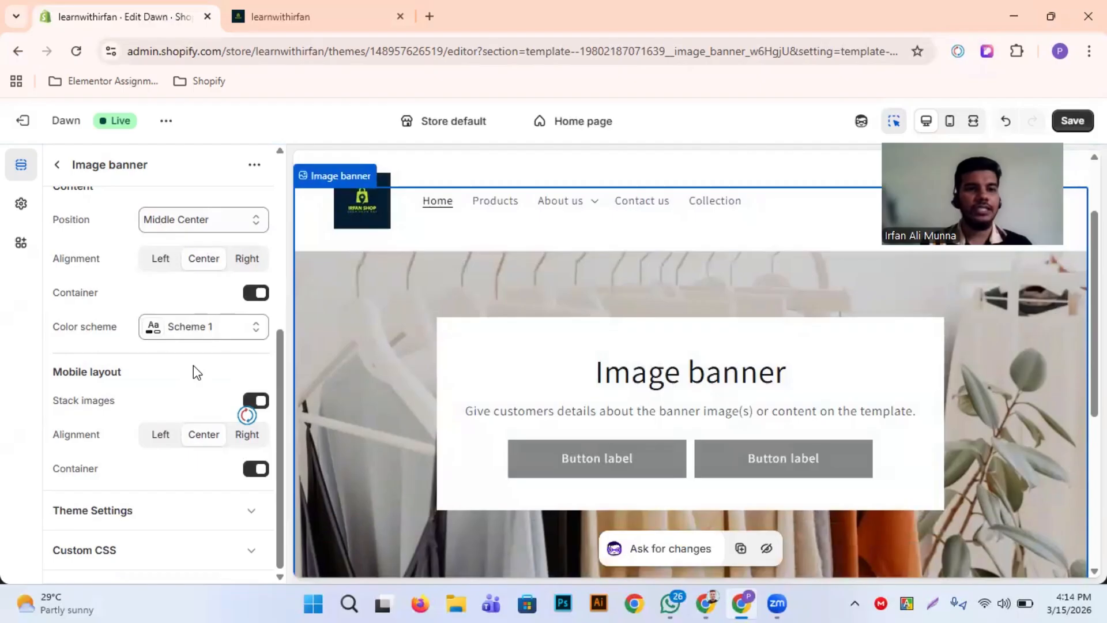
{"action": "left_click", "coordinate": [211, 330]}
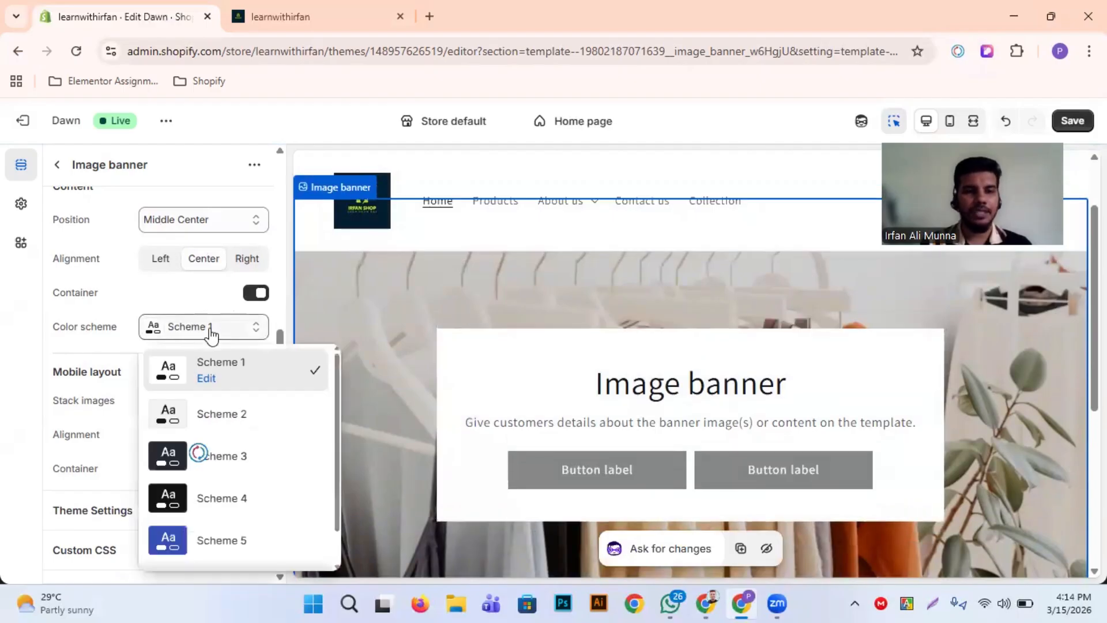
{"action": "left_click", "coordinate": [213, 417]}
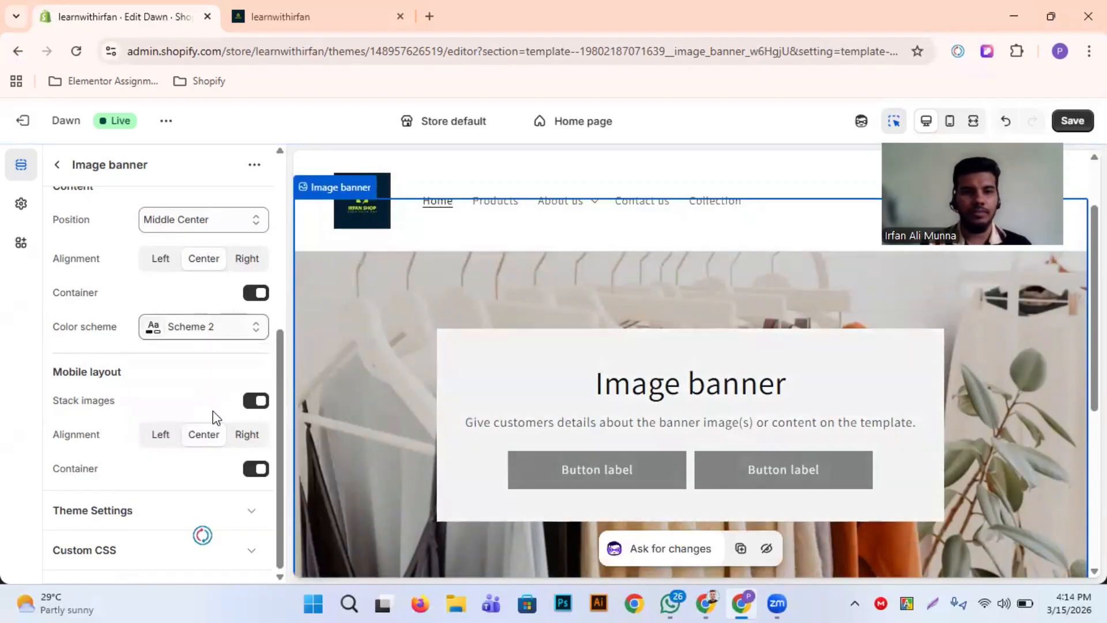
Try color schemes Scheme 3 and Scheme 4 for the image banner, and set the color scheme to Scheme 1
{"action": "left_click", "coordinate": [185, 345]}
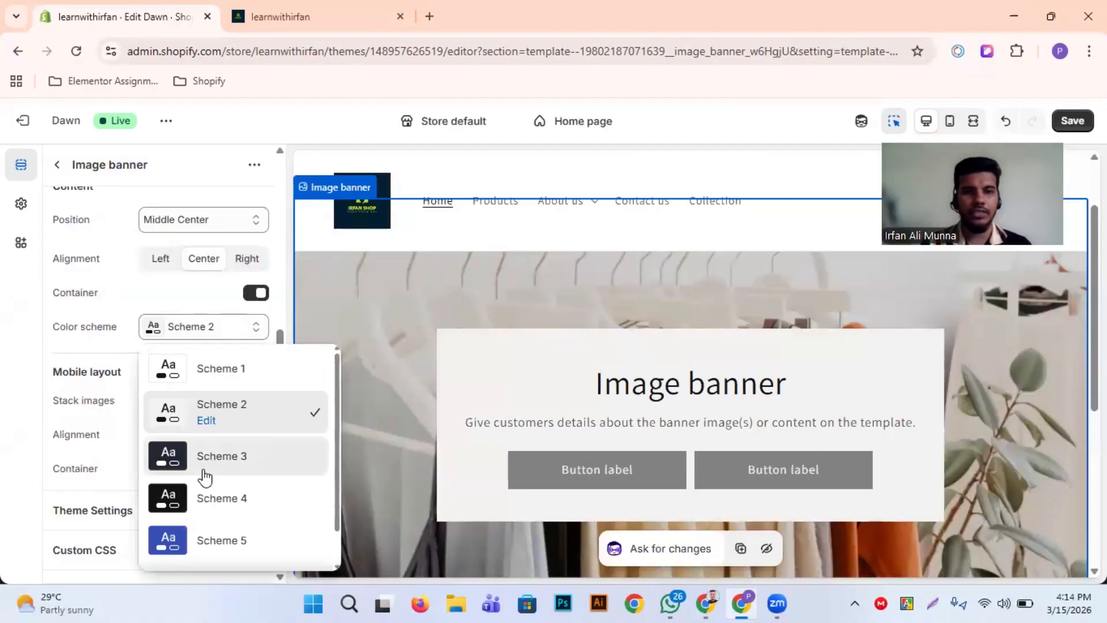
{"action": "left_click", "coordinate": [206, 457]}
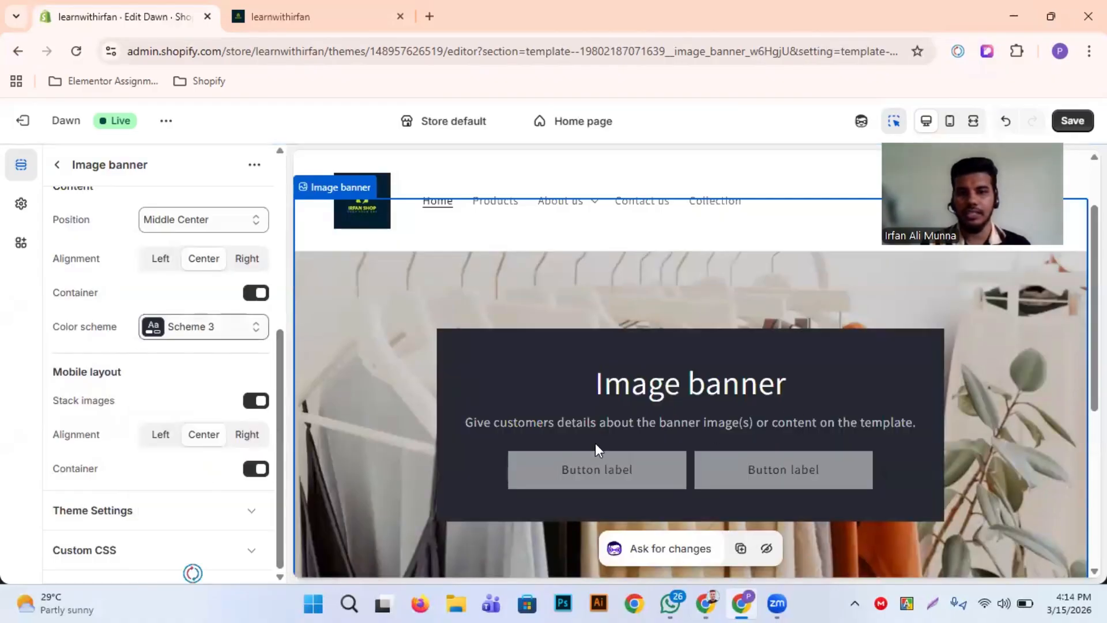
{"action": "left_click", "coordinate": [203, 333]}
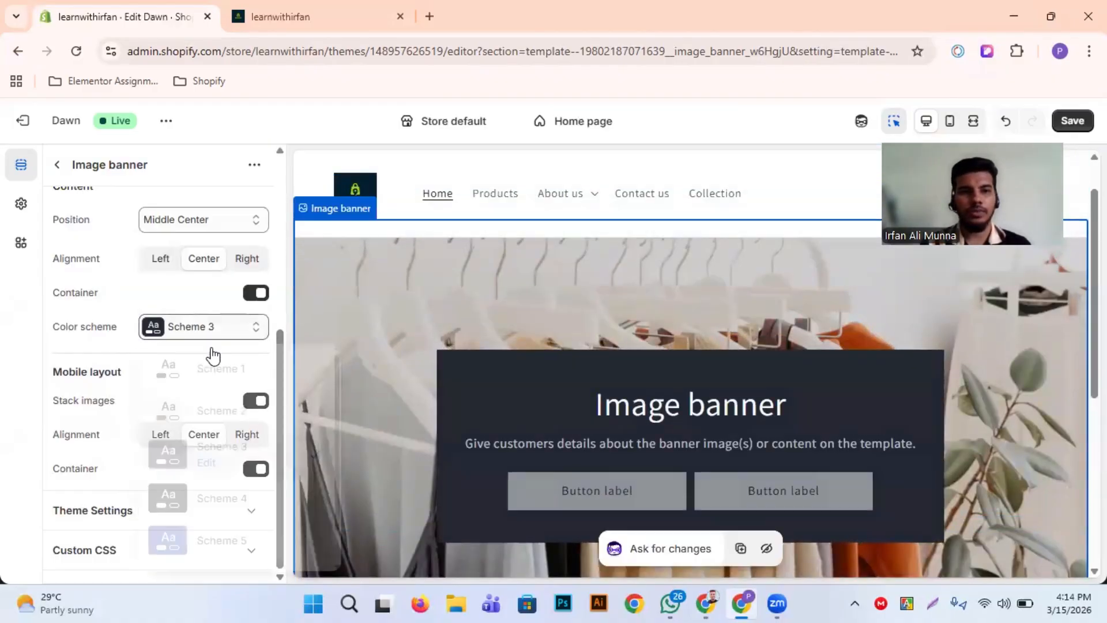
{"action": "left_click", "coordinate": [210, 497]}
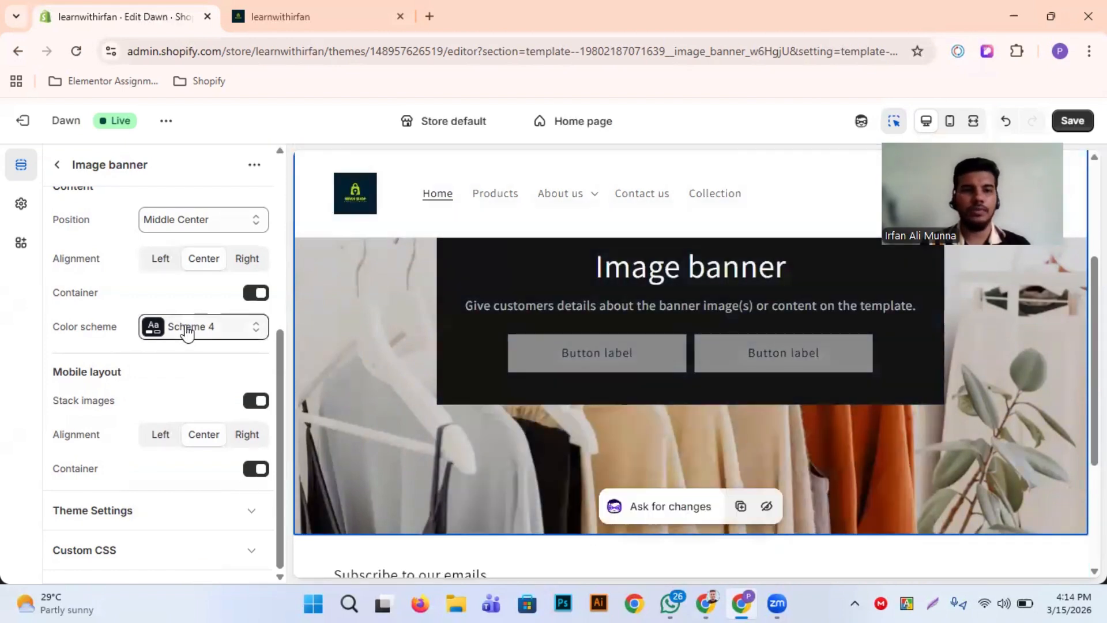
{"action": "left_click", "coordinate": [185, 327]}
{"action": "left_click", "coordinate": [227, 389]}
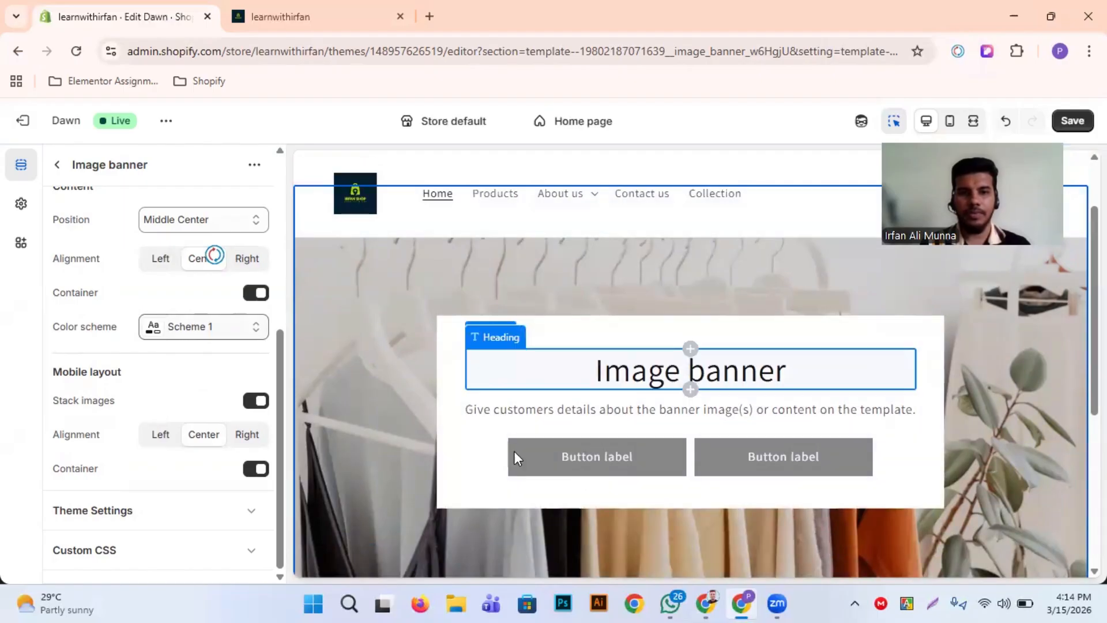
Open Scheme 1 for editing, try #121212 as the solid button label color, and set it back to #FFFFFF
{"action": "left_click", "coordinate": [203, 329]}
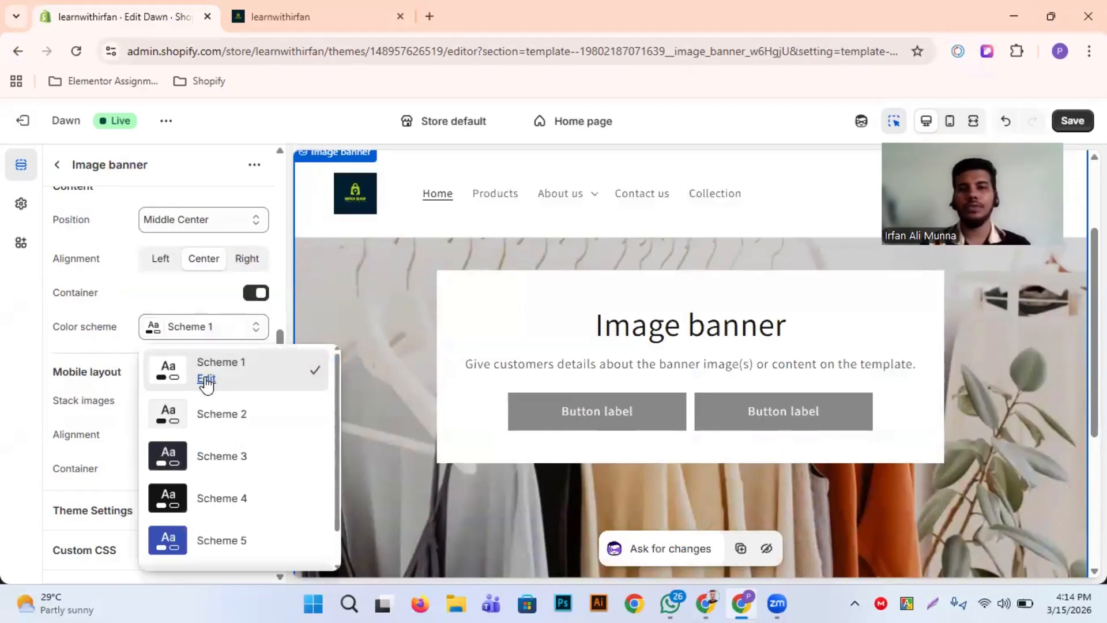
{"action": "left_click", "coordinate": [206, 381]}
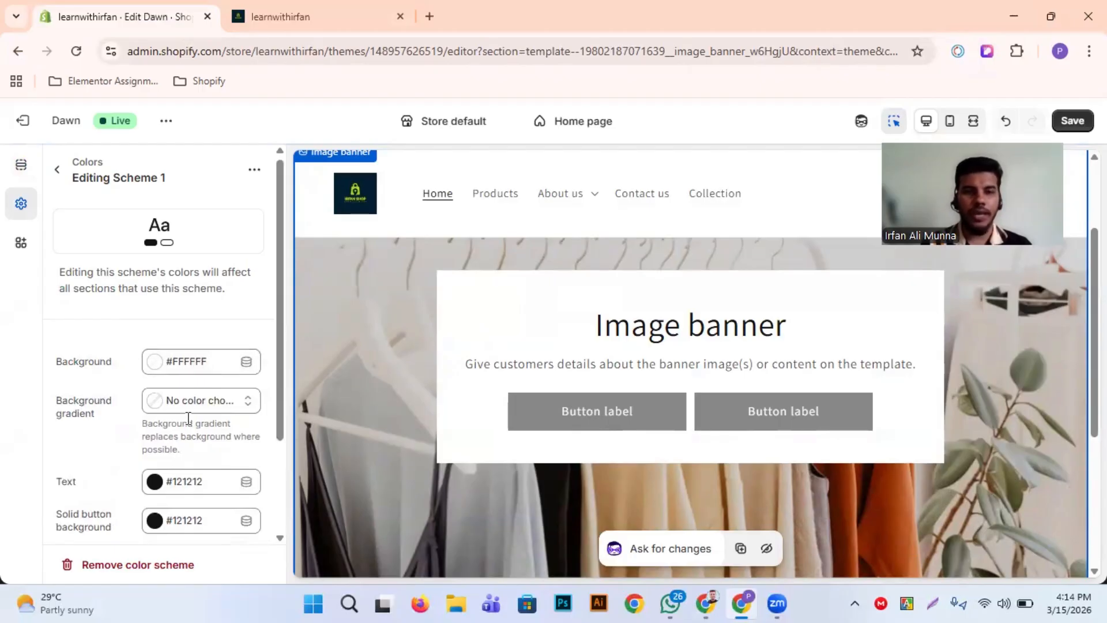
{"action": "scroll", "coordinate": [86, 417], "scroll_direction": "down", "scroll_amount": 2}
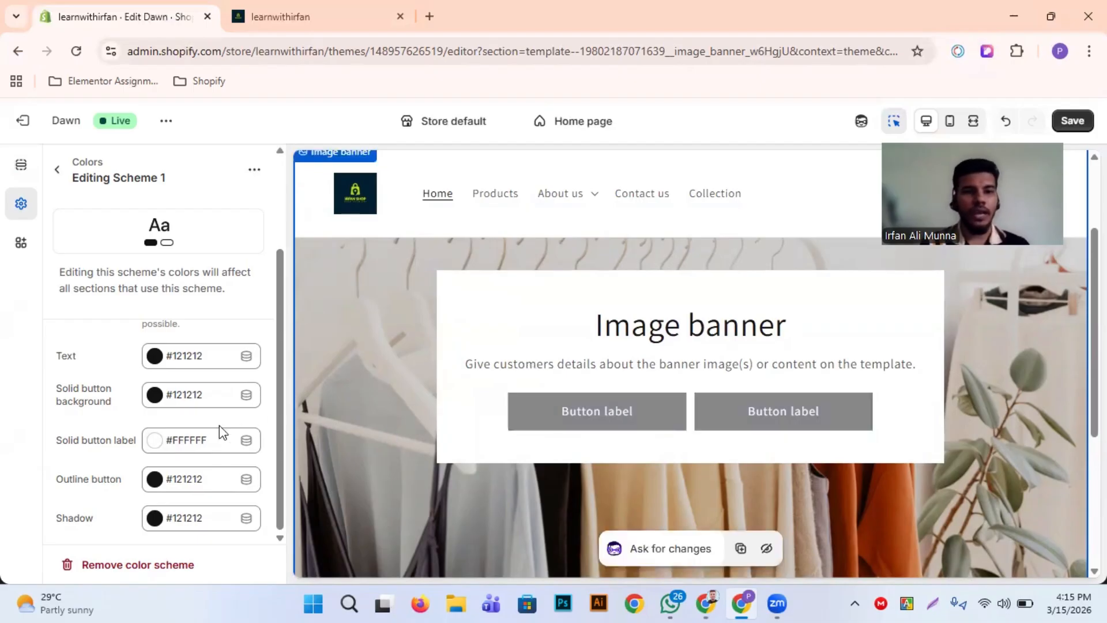
{"action": "left_click", "coordinate": [209, 446]}
{"action": "left_click", "coordinate": [186, 405]}
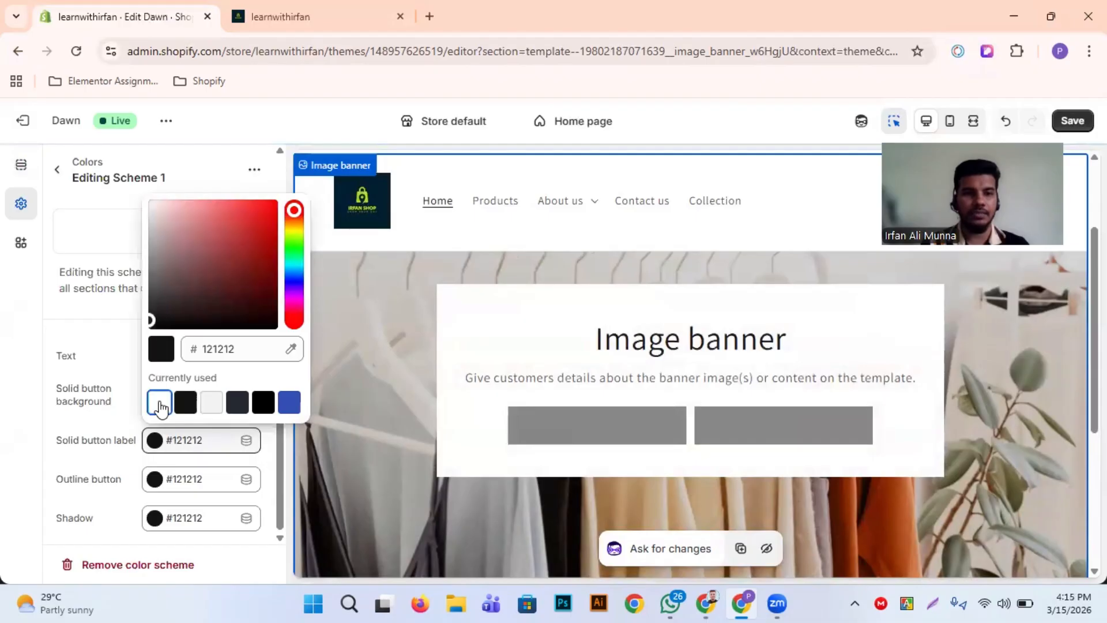
{"action": "left_click", "coordinate": [160, 406]}
{"action": "left_click", "coordinate": [0, 470]}
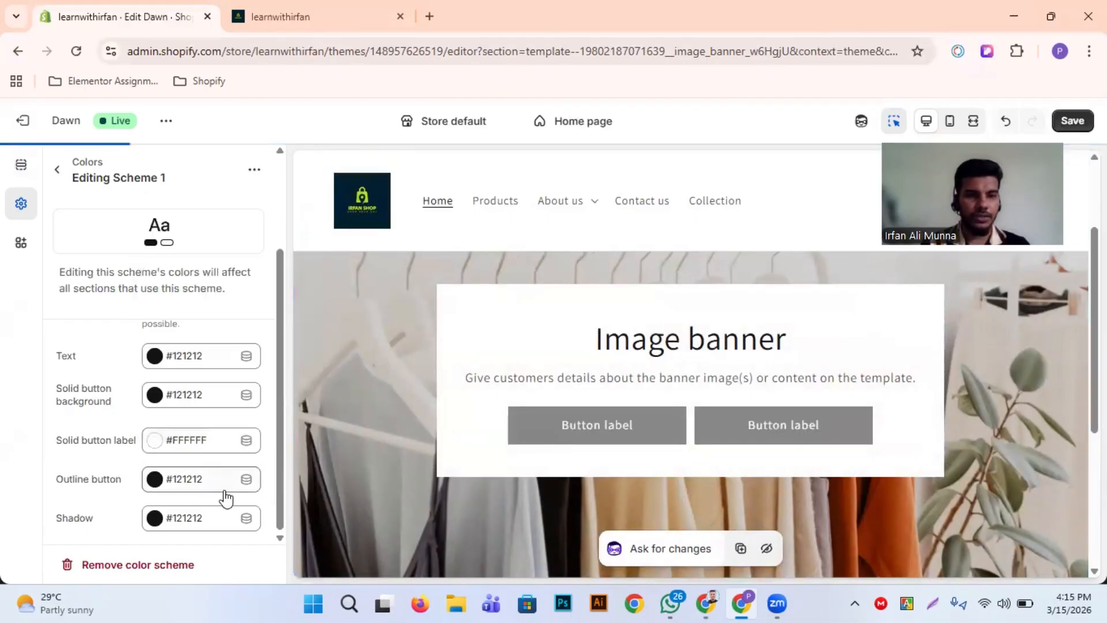
Try #FFFFFF as Scheme 1's outline button color, and set it back to #121212
{"action": "left_click", "coordinate": [188, 493]}
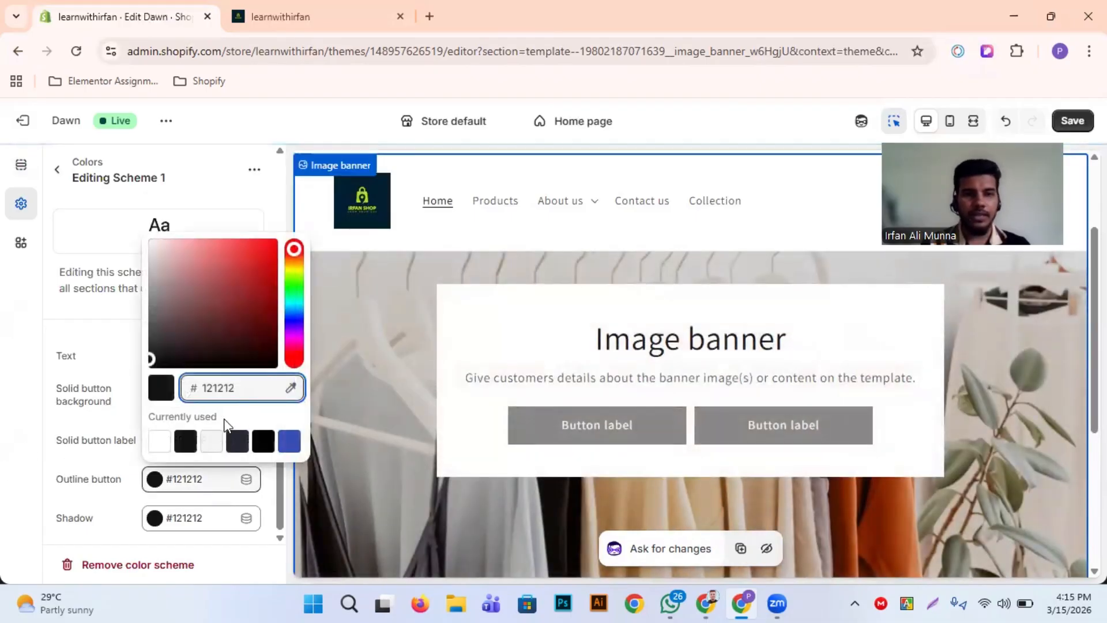
{"action": "left_click", "coordinate": [158, 450]}
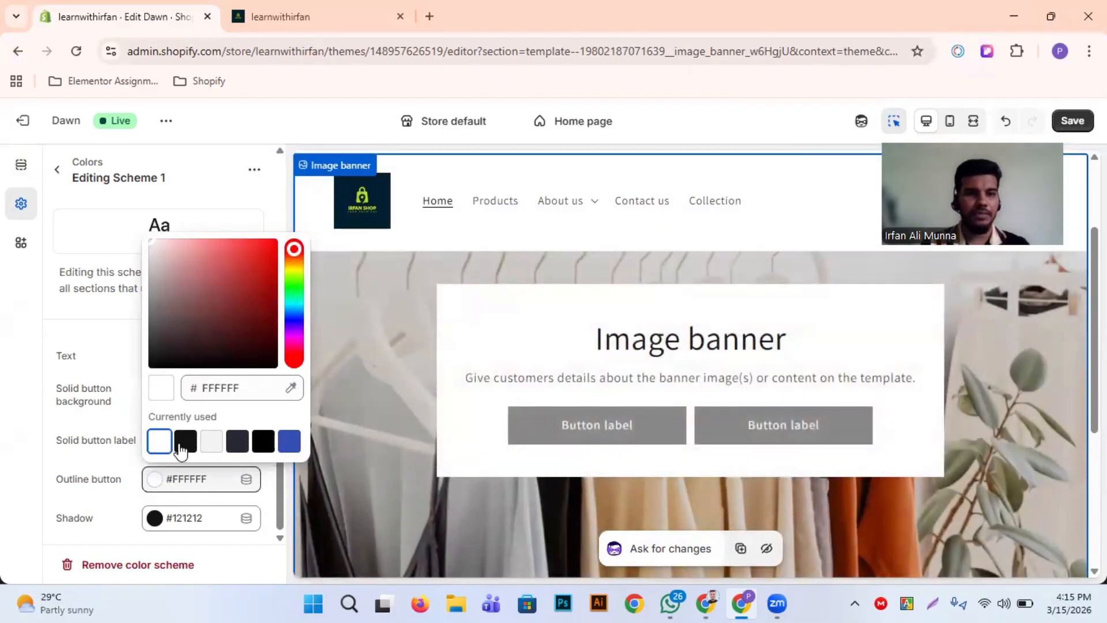
{"action": "left_click", "coordinate": [181, 450]}
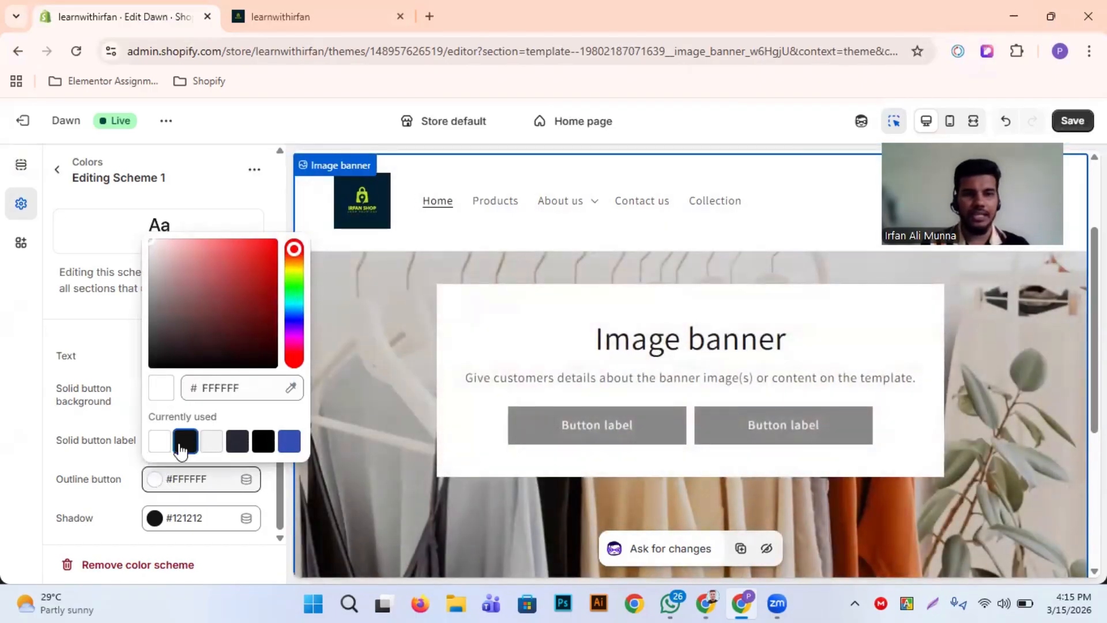
{"action": "left_click", "coordinate": [37, 417]}
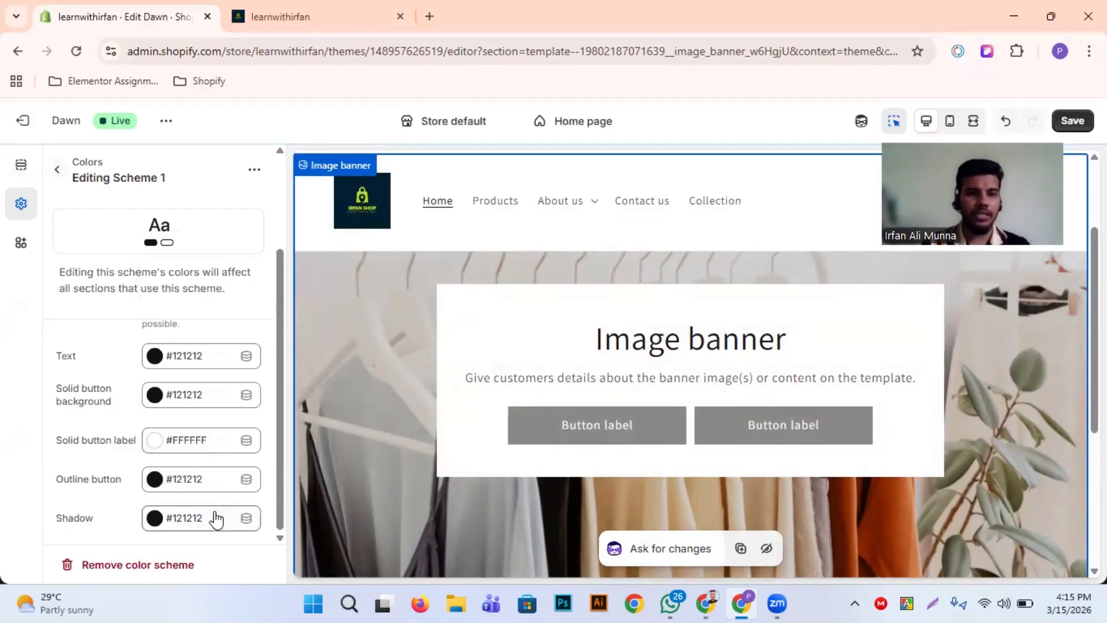
Review the color schemes in the theme settings, and return to the image banner's content and mobile layout settings
{"action": "left_click", "coordinate": [56, 171]}
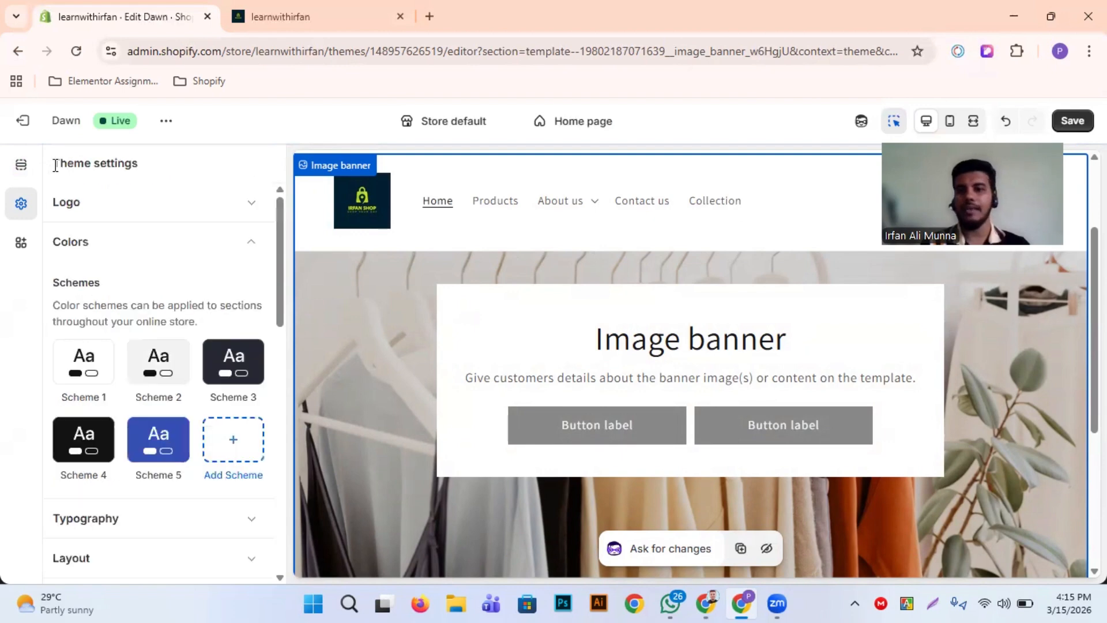
{"action": "scroll", "coordinate": [100, 343], "scroll_direction": "down", "scroll_amount": 3}
{"action": "scroll", "coordinate": [202, 252], "scroll_direction": "up", "scroll_amount": 3}
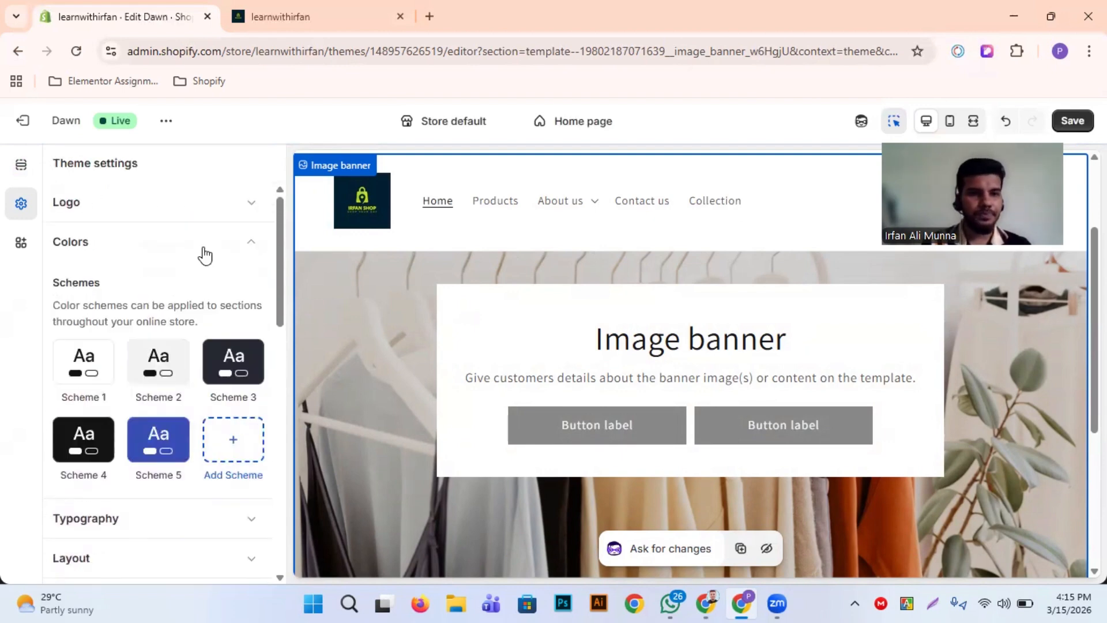
{"action": "left_click", "coordinate": [23, 166]}
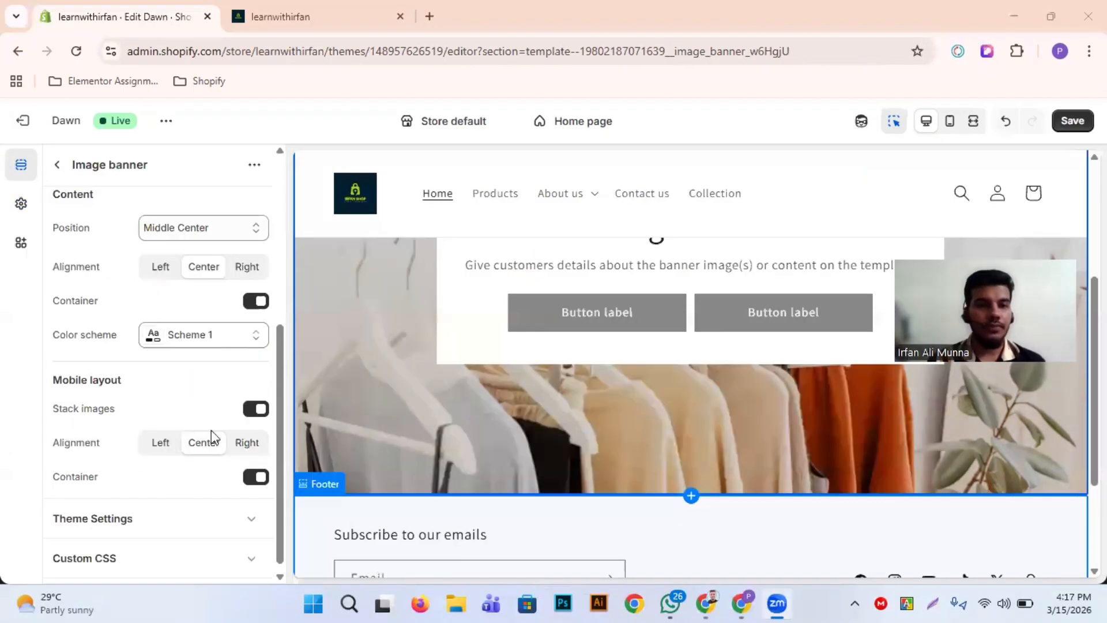
{"action": "scroll", "coordinate": [123, 354], "scroll_direction": "up", "scroll_amount": 1}
{"action": "scroll", "coordinate": [123, 356], "scroll_direction": "down", "scroll_amount": 1}
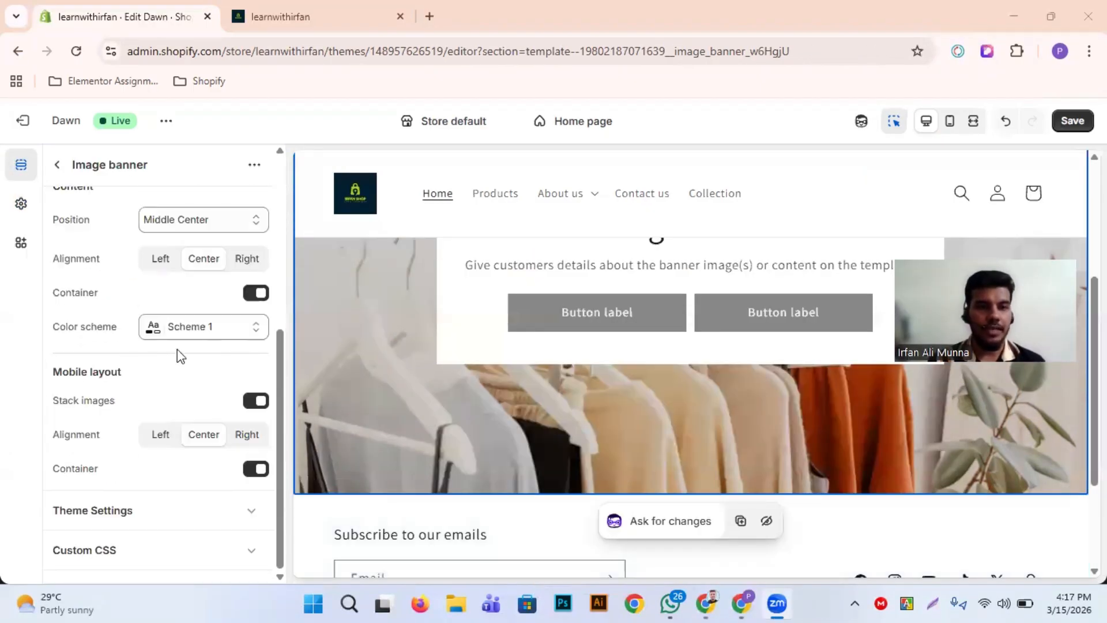
Preview the banner in mobile view, try it with the mobile layout's Stack images option off, and enable the option again
{"action": "left_click", "coordinate": [952, 124]}
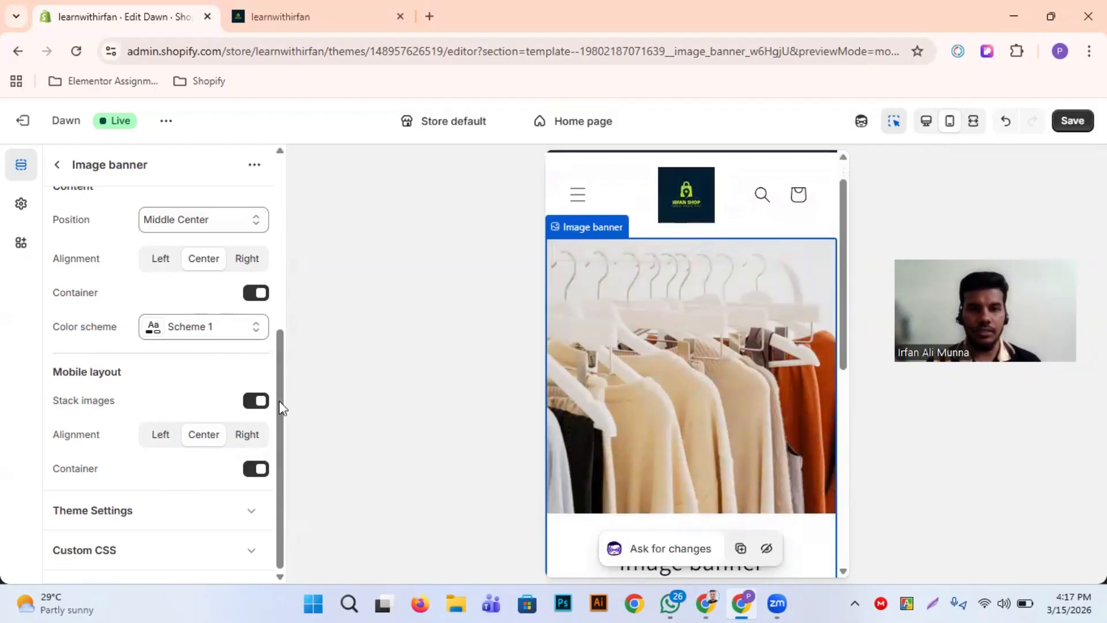
{"action": "left_click", "coordinate": [257, 405]}
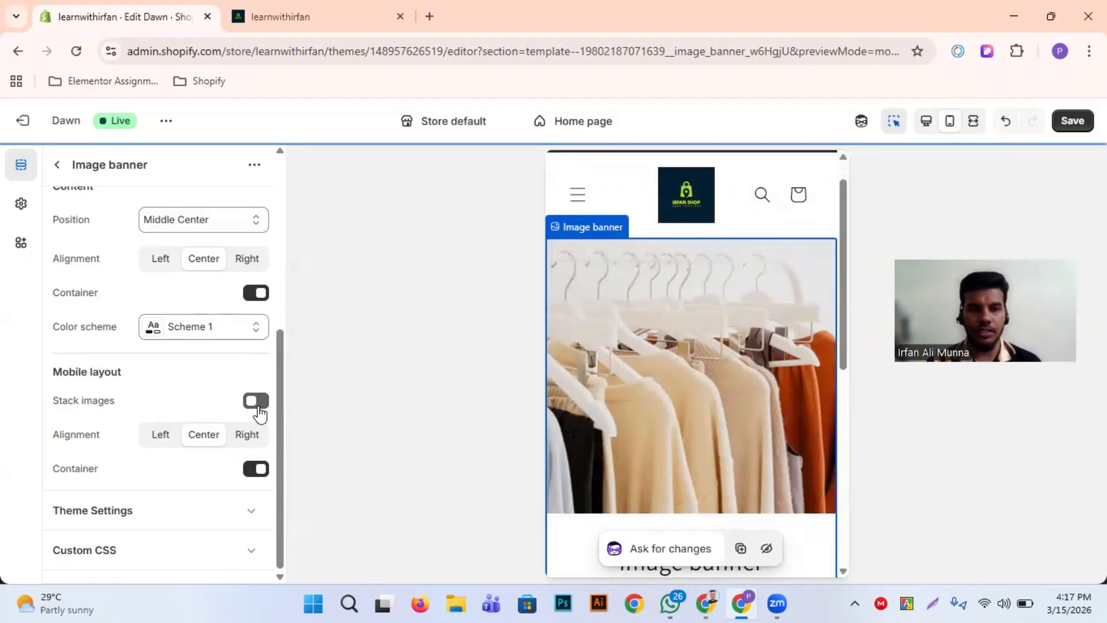
{"action": "scroll", "coordinate": [703, 420], "scroll_direction": "down", "scroll_amount": 5}
{"action": "scroll", "coordinate": [703, 421], "scroll_direction": "down", "scroll_amount": 2}
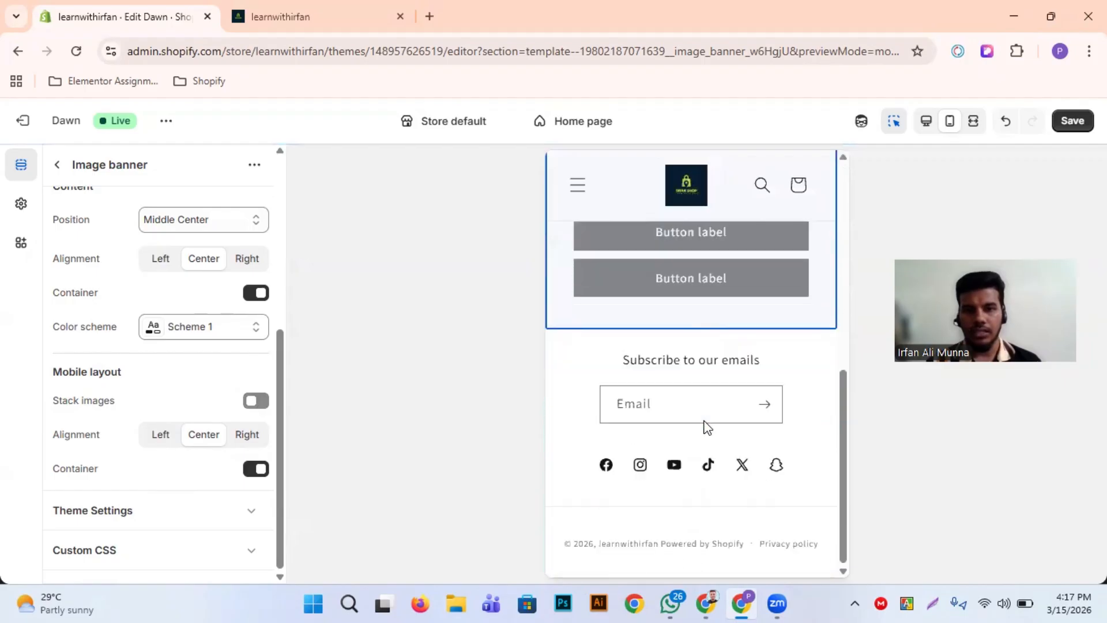
{"action": "scroll", "coordinate": [703, 421], "scroll_direction": "up", "scroll_amount": 8}
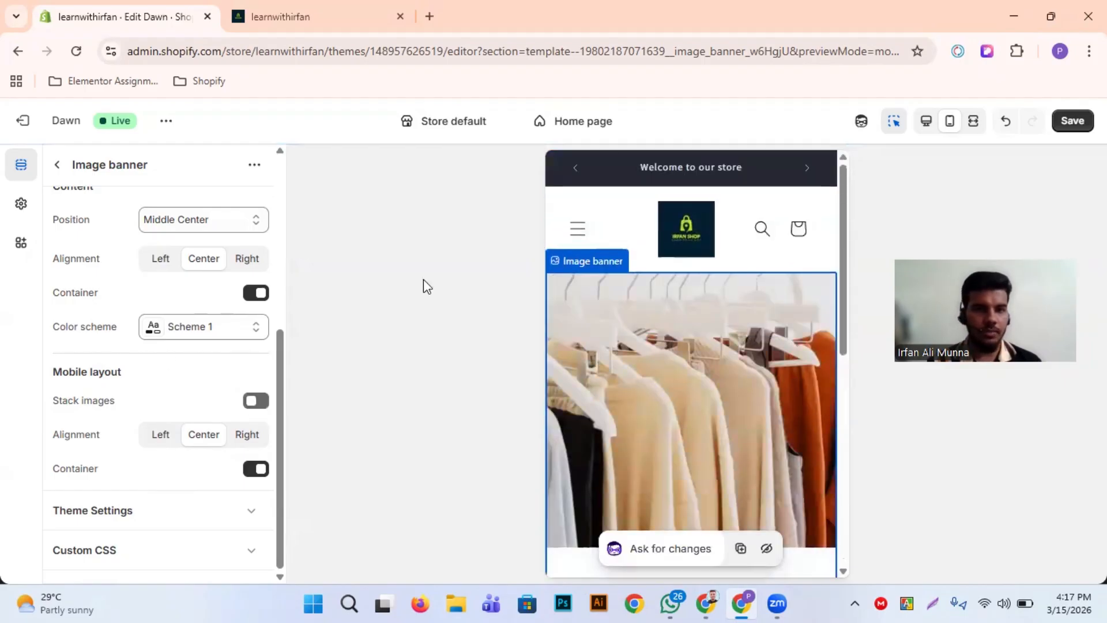
{"action": "scroll", "coordinate": [682, 235], "scroll_direction": "down", "scroll_amount": 1}
{"action": "scroll", "coordinate": [683, 235], "scroll_direction": "up", "scroll_amount": 1}
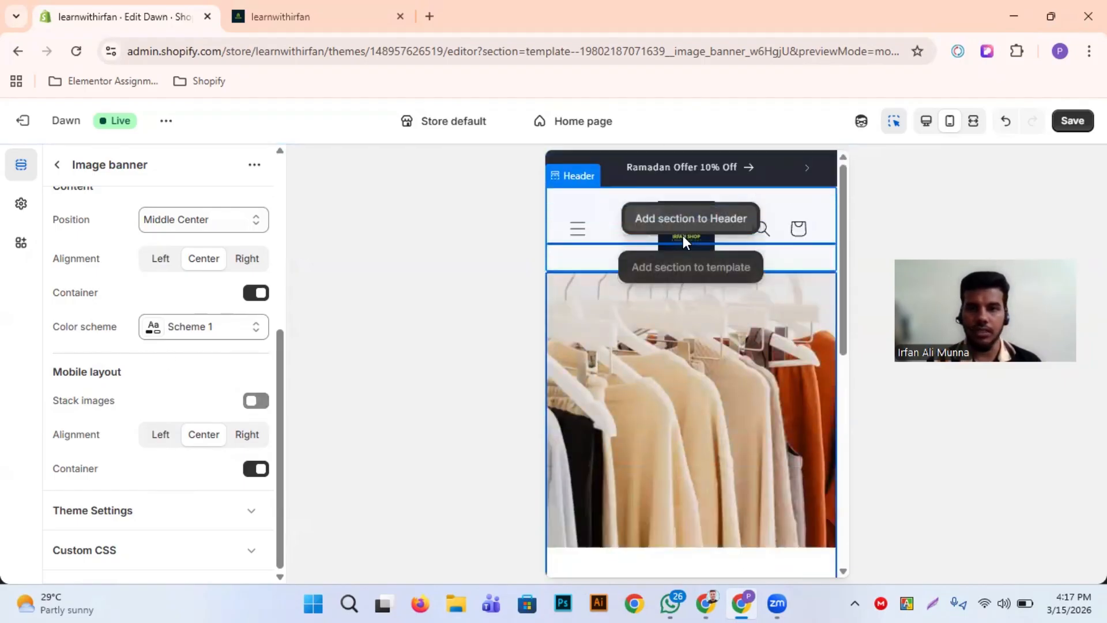
{"action": "scroll", "coordinate": [693, 327], "scroll_direction": "down", "scroll_amount": 3}
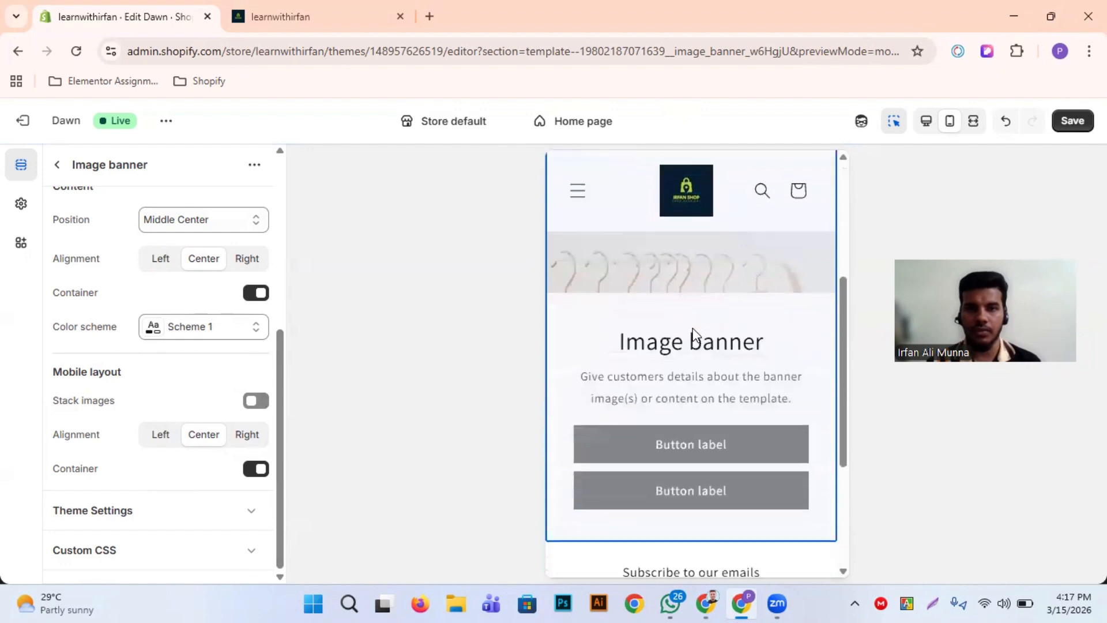
{"action": "scroll", "coordinate": [693, 327], "scroll_direction": "up", "scroll_amount": 1}
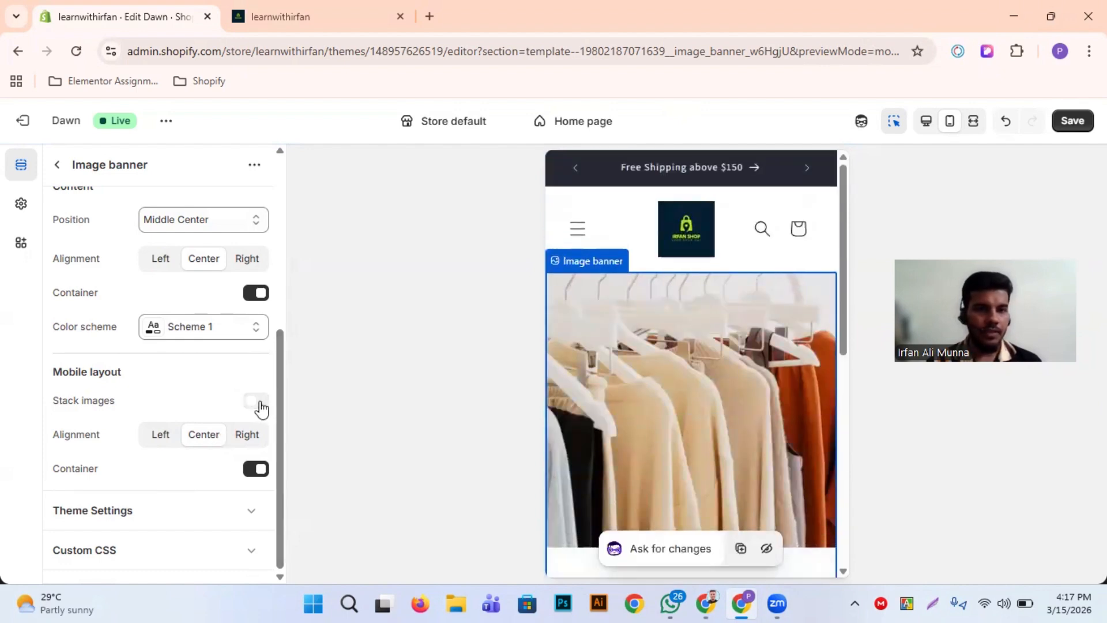
{"action": "left_click", "coordinate": [257, 401]}
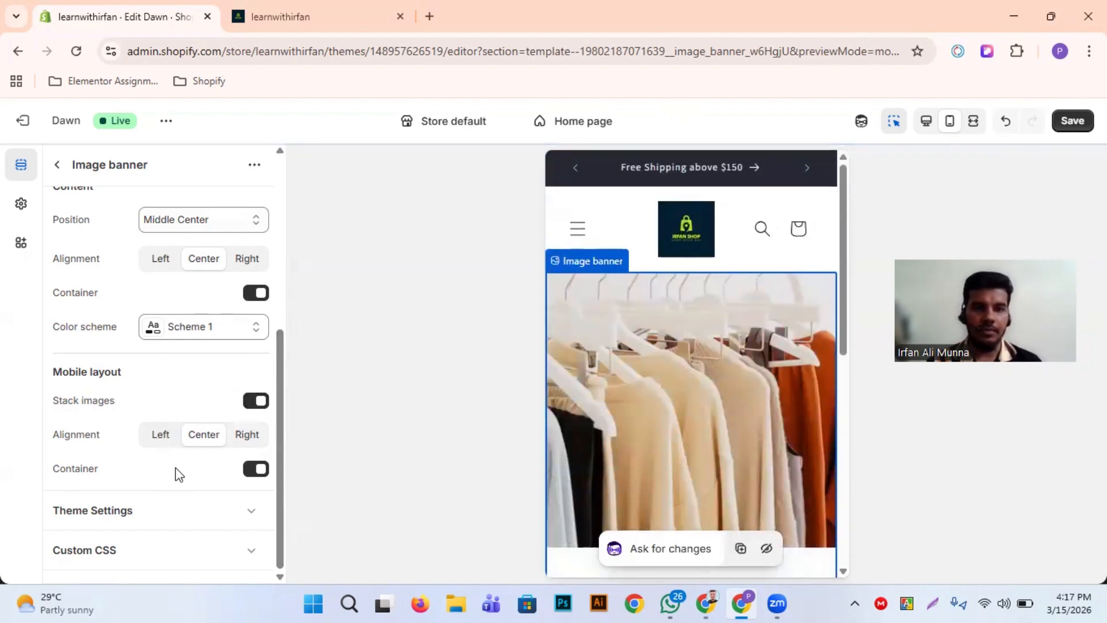
{"action": "scroll", "coordinate": [797, 356], "scroll_direction": "down", "scroll_amount": 5}
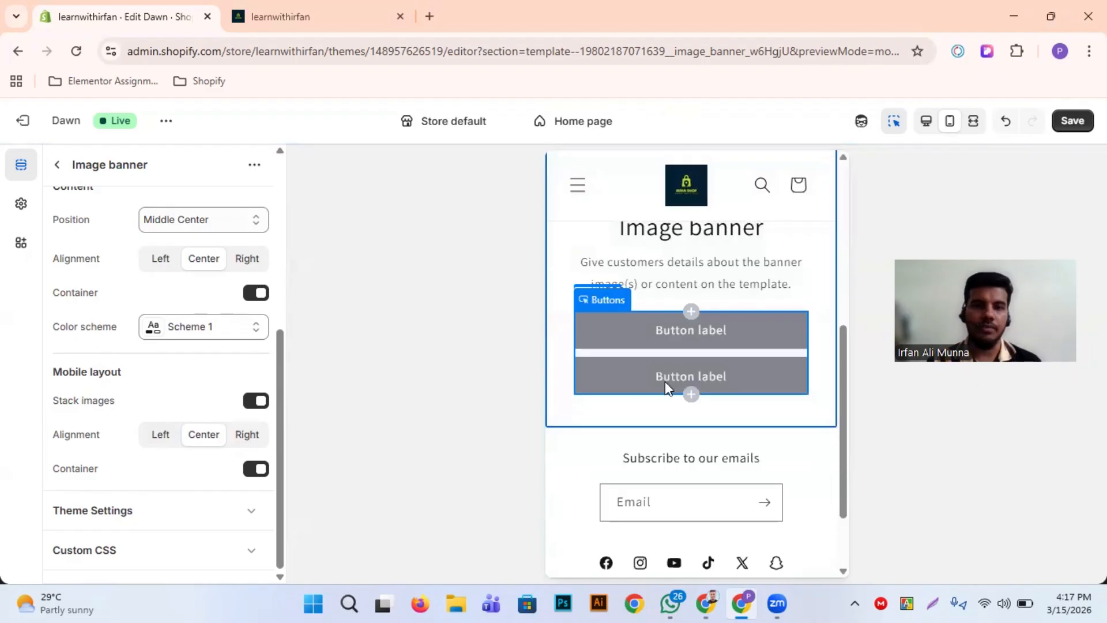
{"action": "scroll", "coordinate": [665, 382], "scroll_direction": "down", "scroll_amount": 2}
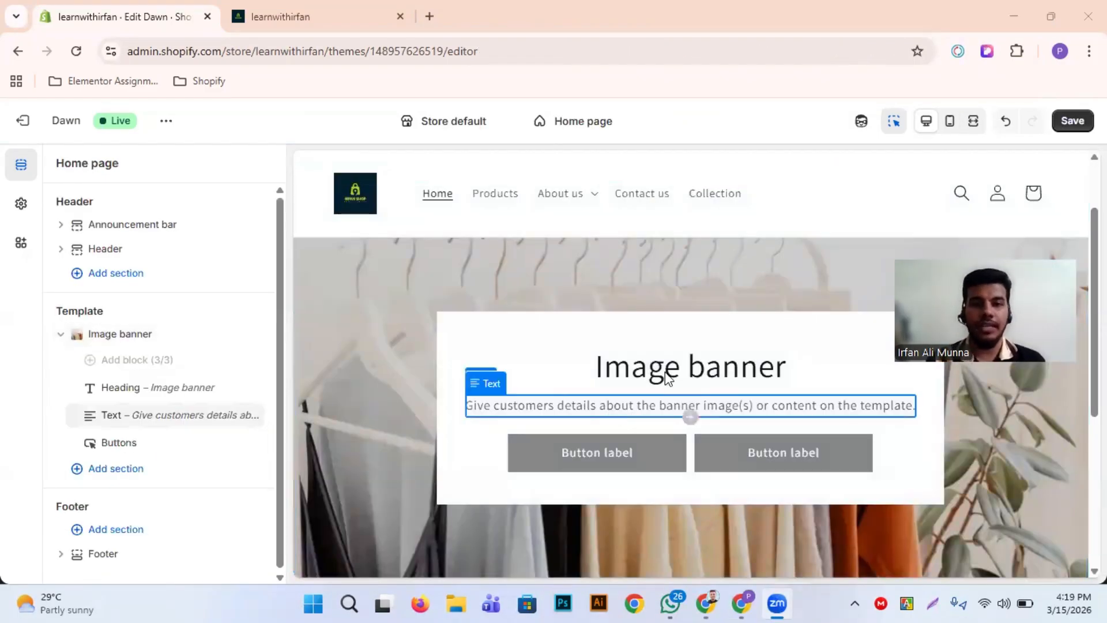
Replace the image banner's heading text with "New Collection"
{"action": "left_click", "coordinate": [668, 377]}
{"action": "left_click", "coordinate": [670, 375]}
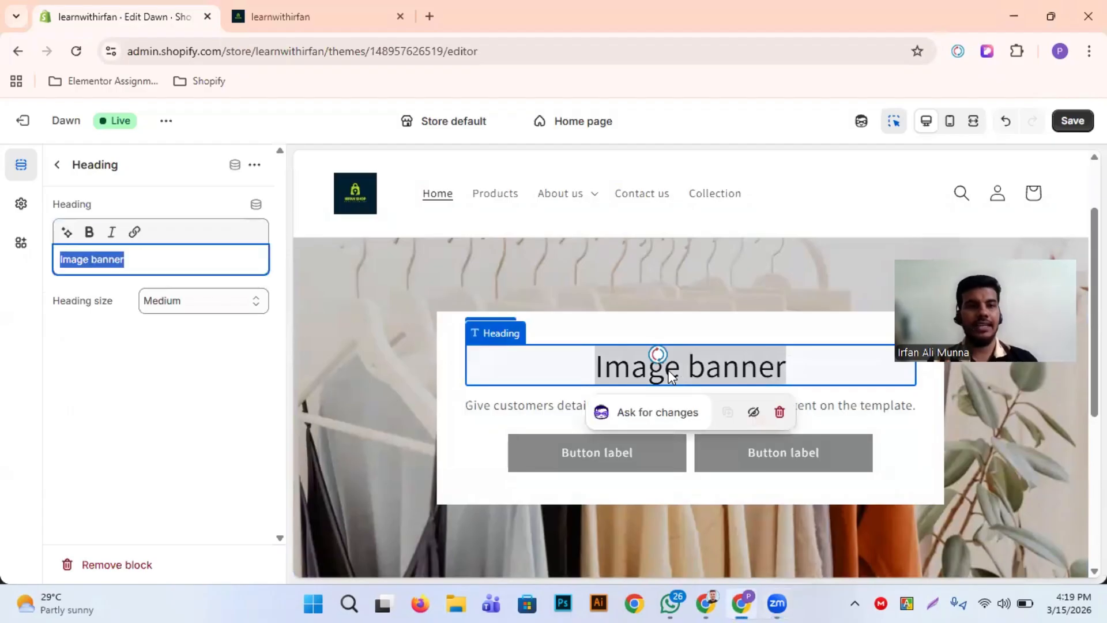
{"action": "left_click", "coordinate": [166, 258]}
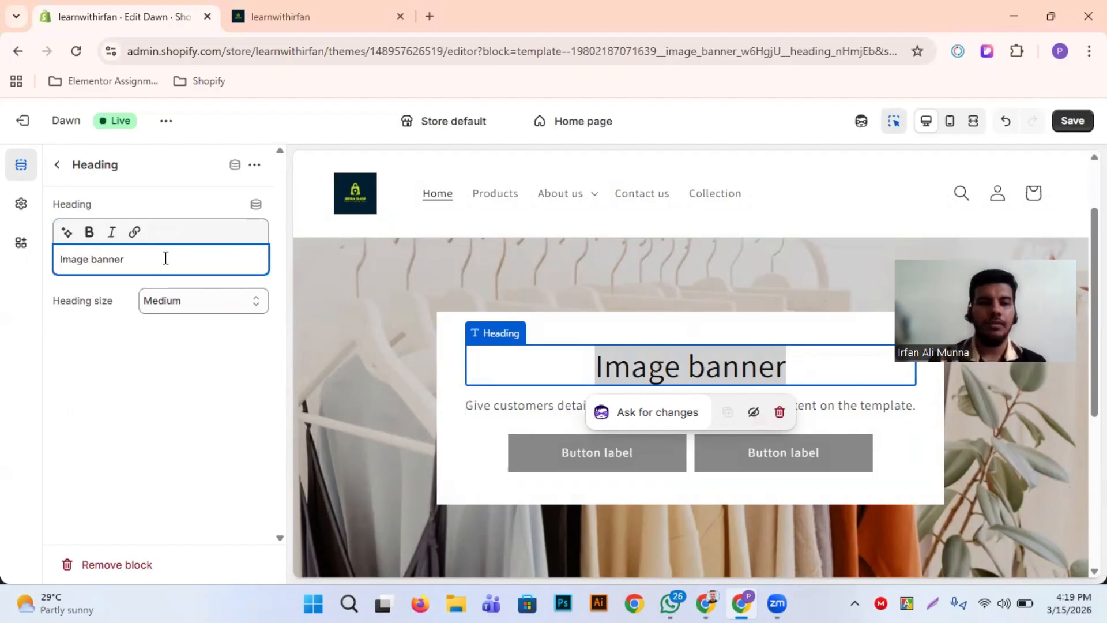
{"action": "key", "text": "BackSpace"}
{"action": "key", "text": "BackSpace"}
{"action": "key", "text": "BackSpace"}
{"action": "key", "text": "BackSpace"}
{"action": "key", "text": "BackSpace"}
{"action": "key", "text": "BackSpace"}
{"action": "key", "text": "BackSpace"}
{"action": "key", "text": "BackSpace"}
{"action": "key", "text": "BackSpace"}
{"action": "key", "text": "BackSpace"}
{"action": "key", "text": "BackSpace"}
{"action": "key", "text": "BackSpace"}
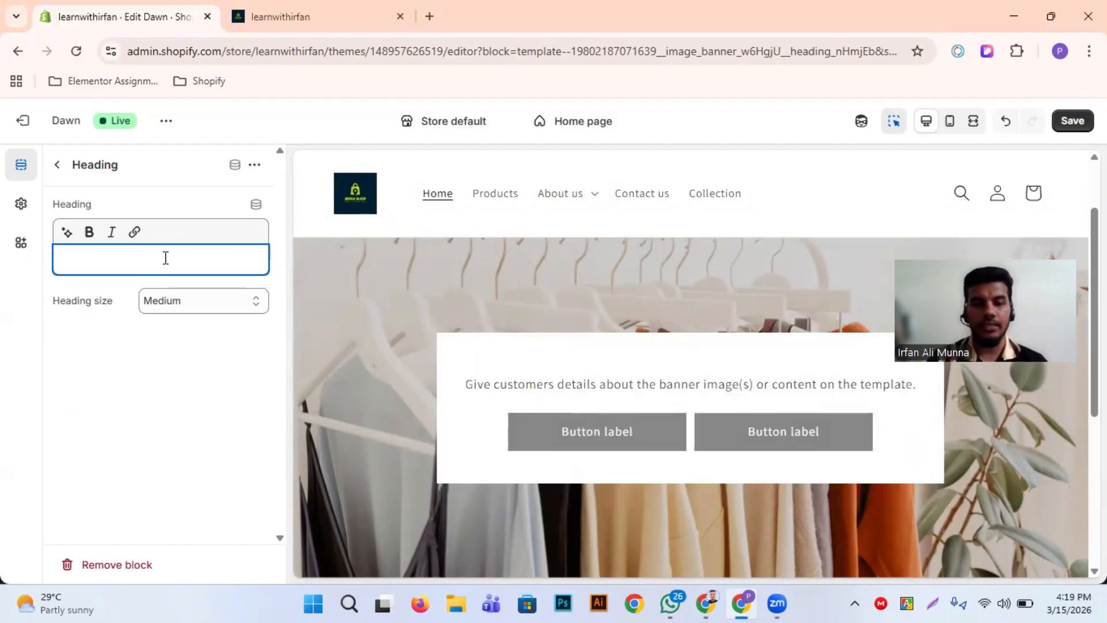
{"action": "type", "text": "New Colle"}
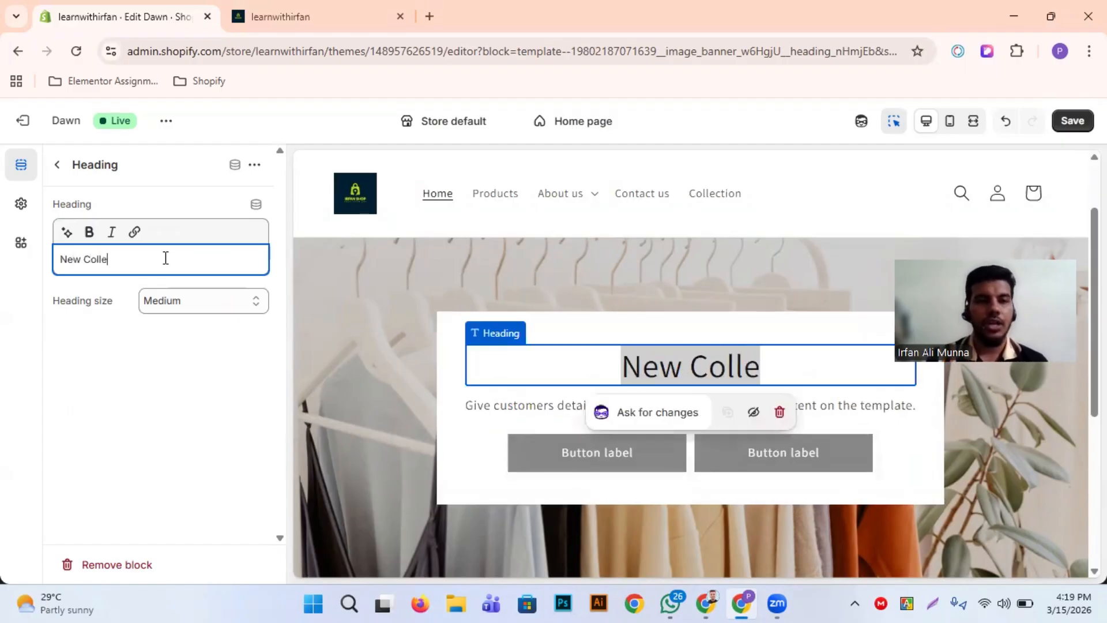
{"action": "type", "text": "ction"}
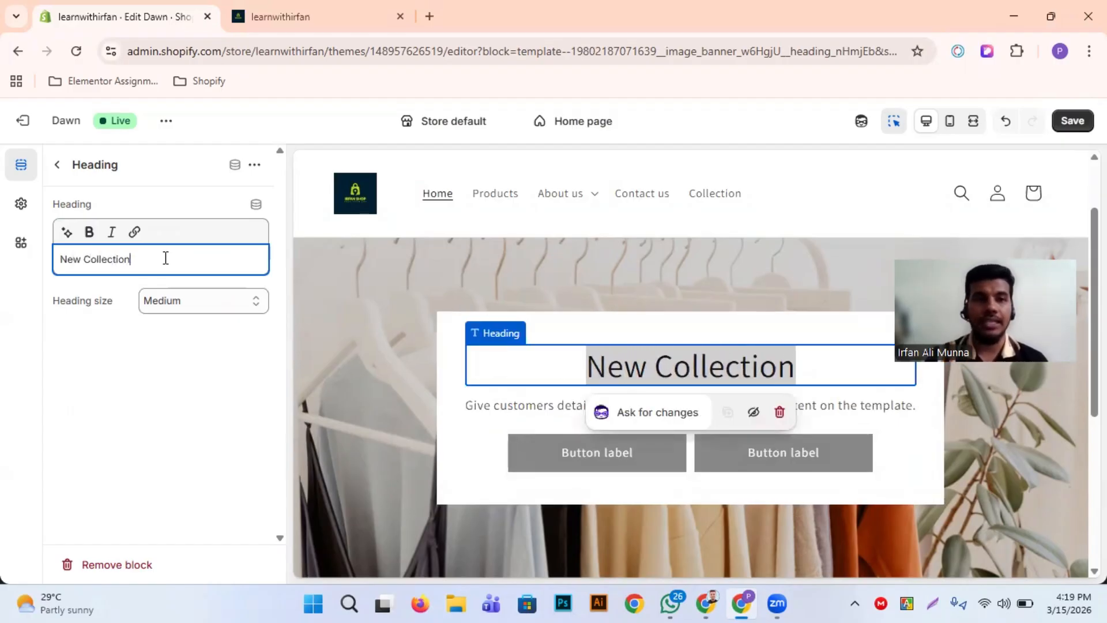
{"action": "left_click", "coordinate": [235, 383]}
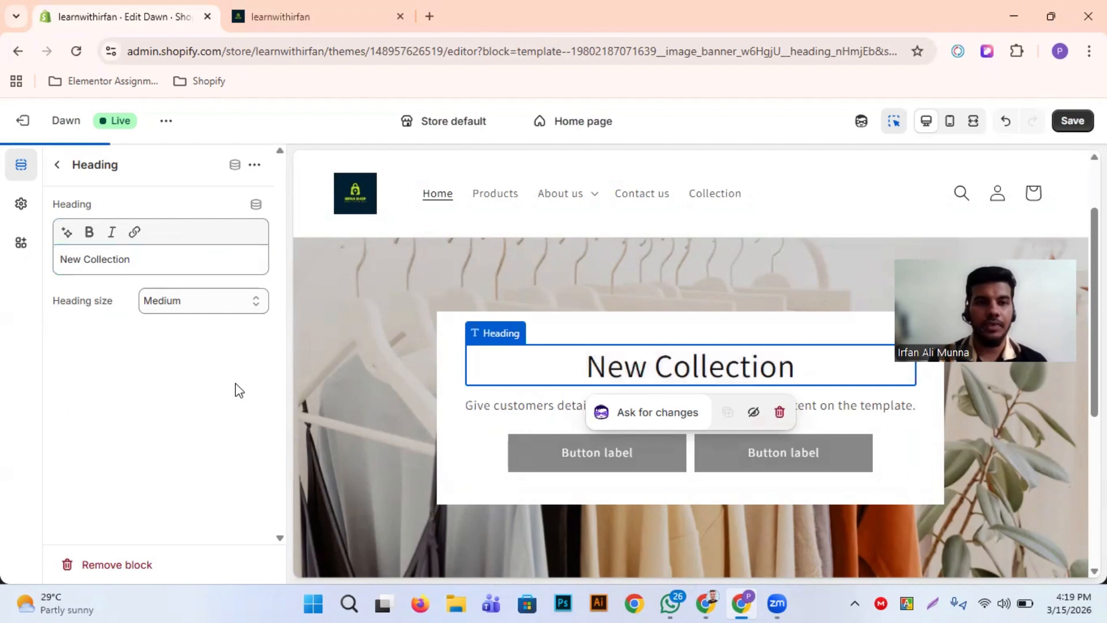
Review the heading size options and the image banner's text block without changing them
{"action": "left_click", "coordinate": [199, 301]}
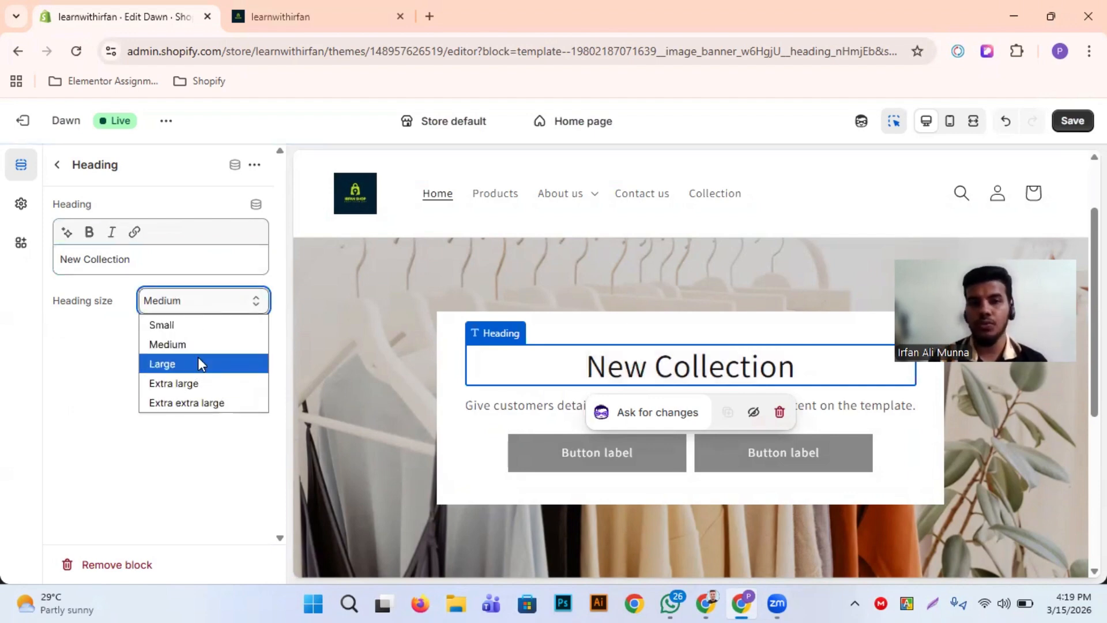
{"action": "left_click", "coordinate": [90, 384]}
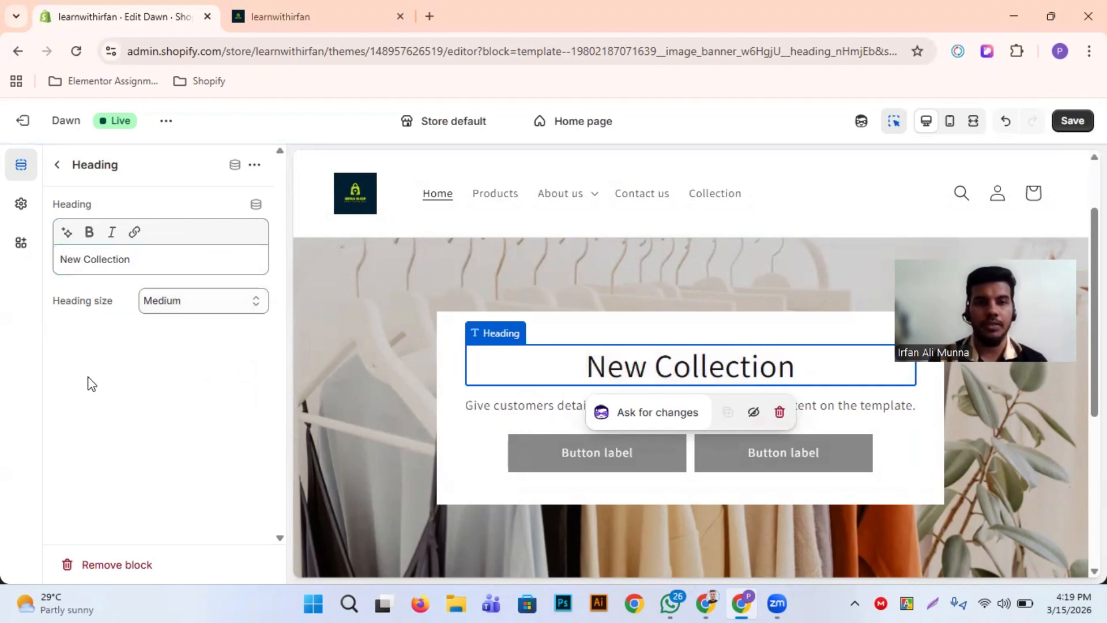
{"action": "left_click", "coordinate": [504, 435]}
{"action": "left_click", "coordinate": [614, 404]}
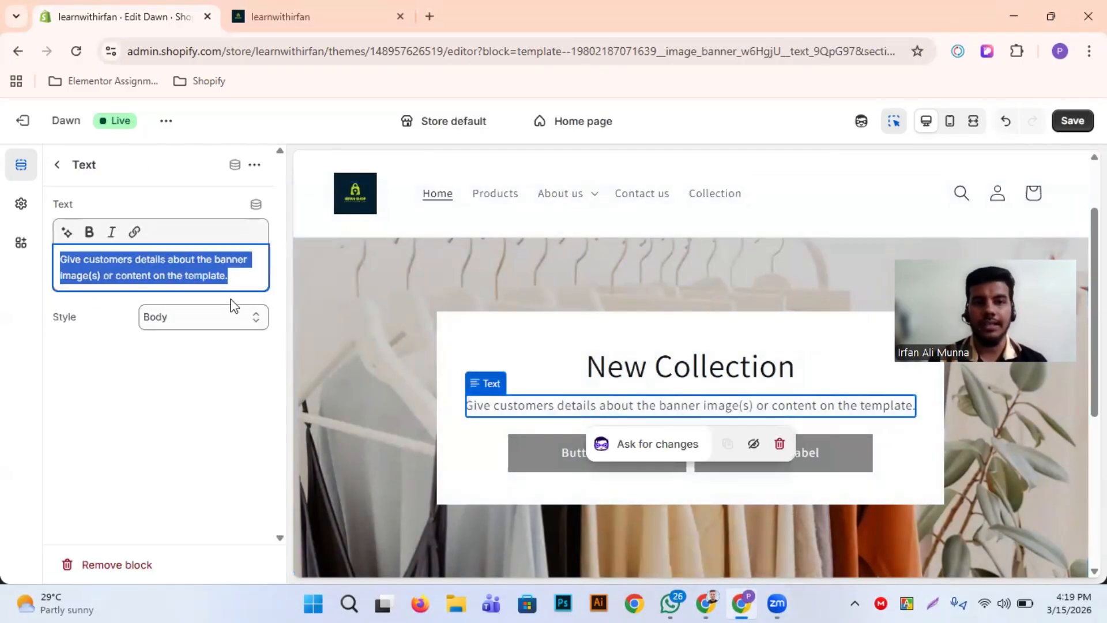
{"action": "left_click", "coordinate": [562, 407]}
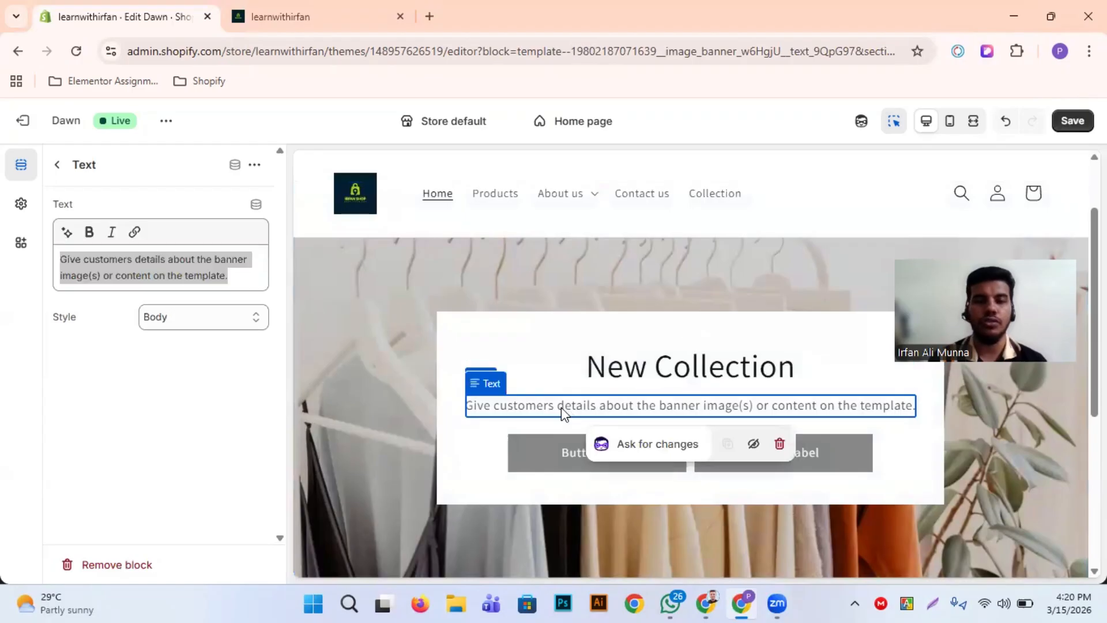
Link Button 1 of the image banner's buttons block to All products
{"action": "left_click", "coordinate": [552, 447]}
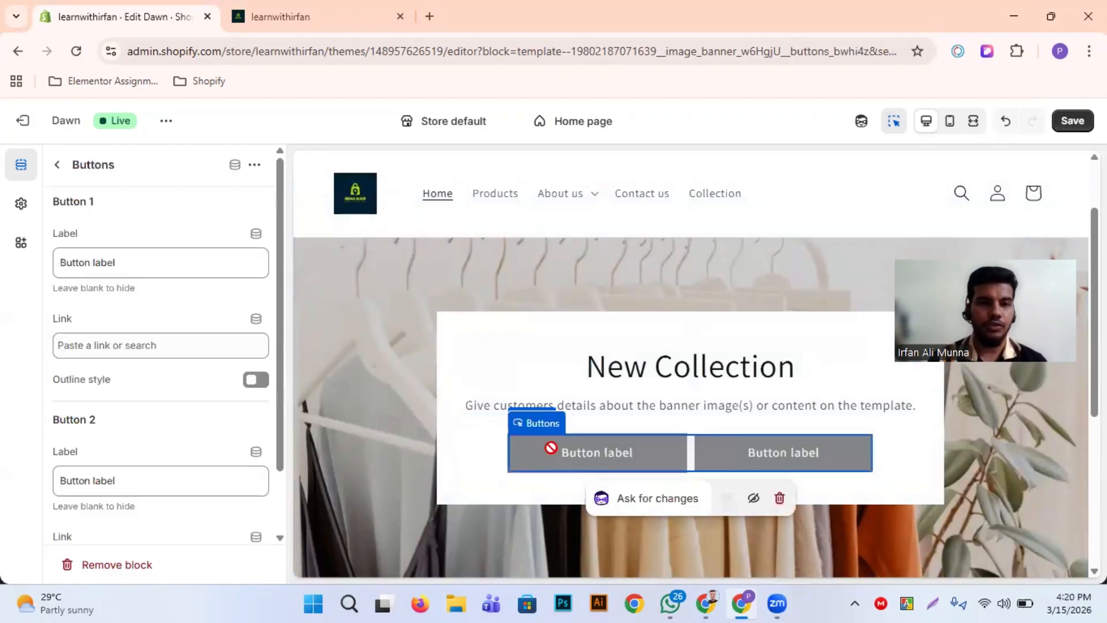
{"action": "left_click", "coordinate": [146, 346]}
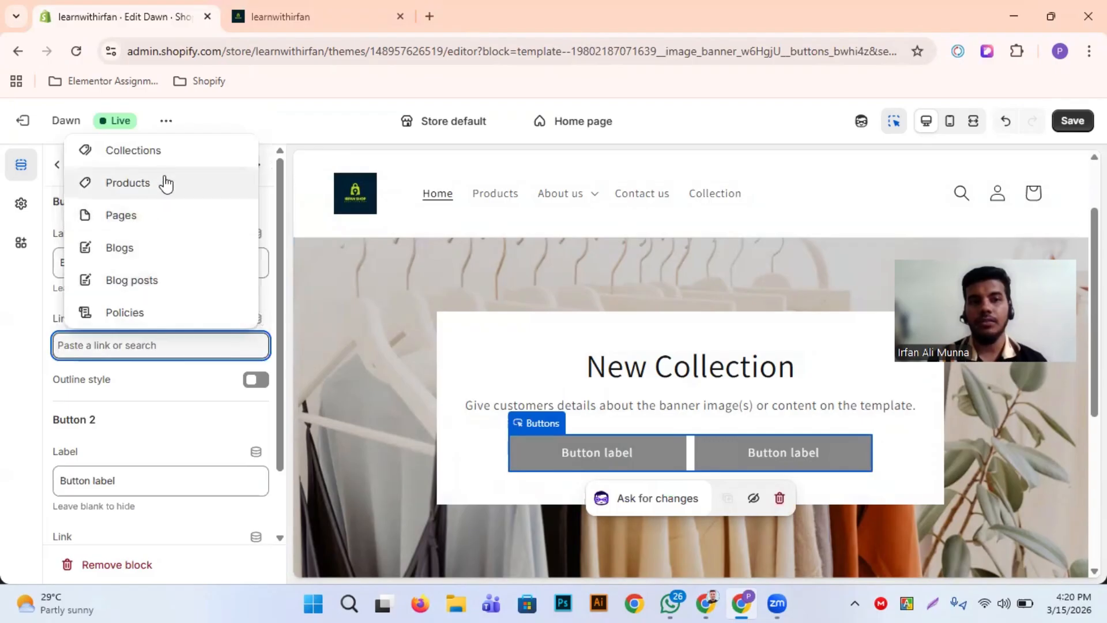
{"action": "left_click", "coordinate": [163, 182]}
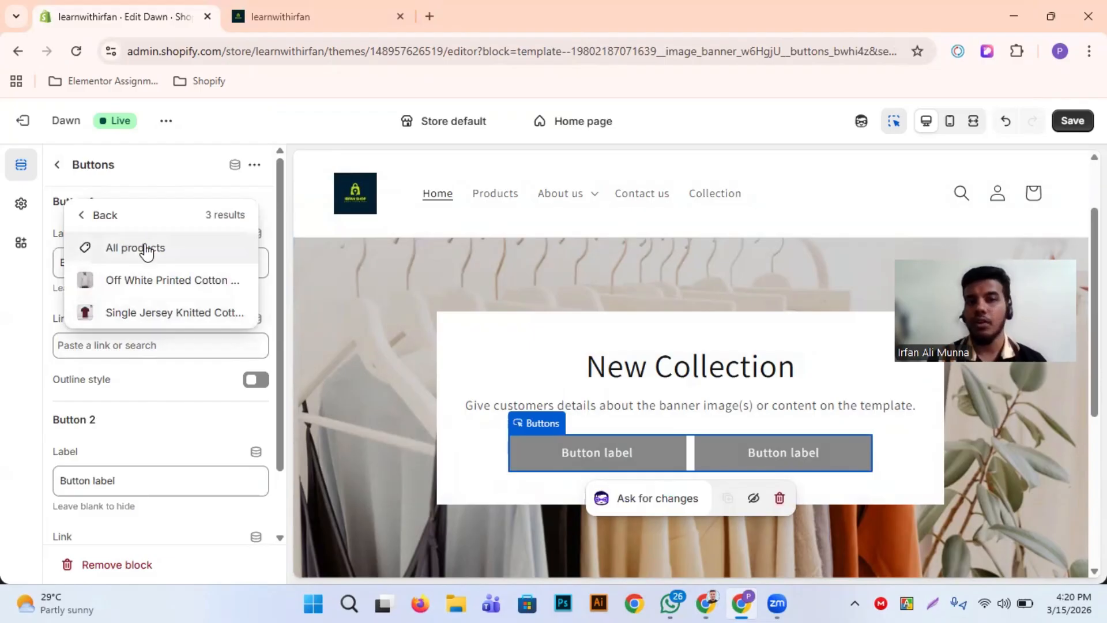
{"action": "left_click", "coordinate": [145, 249]}
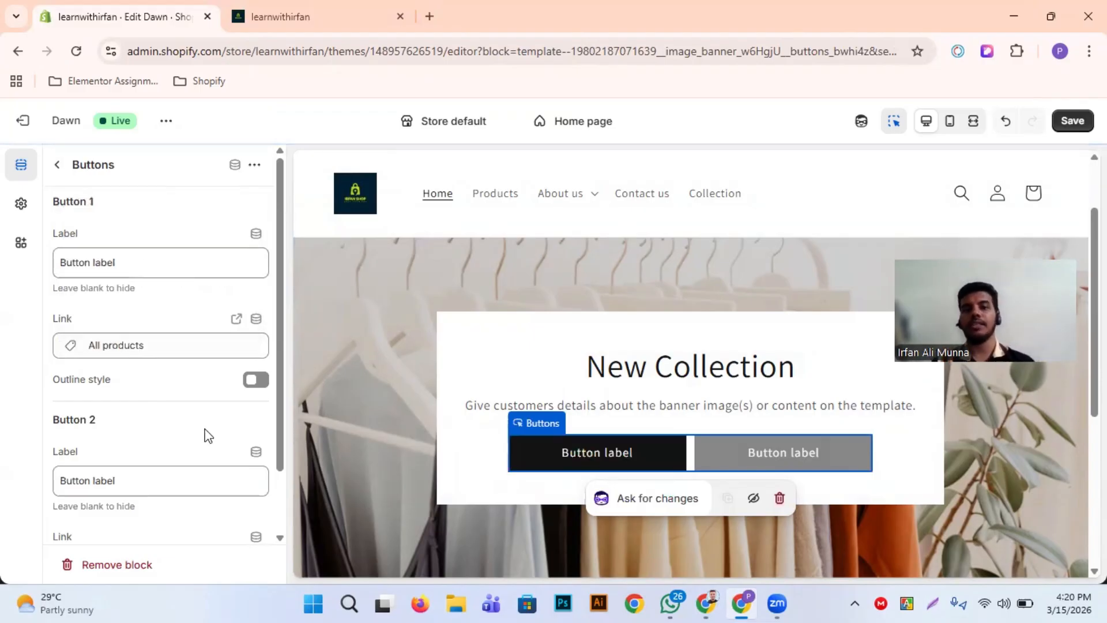
Change Button 1's label to "Explore Now"
{"action": "left_click", "coordinate": [153, 267]}
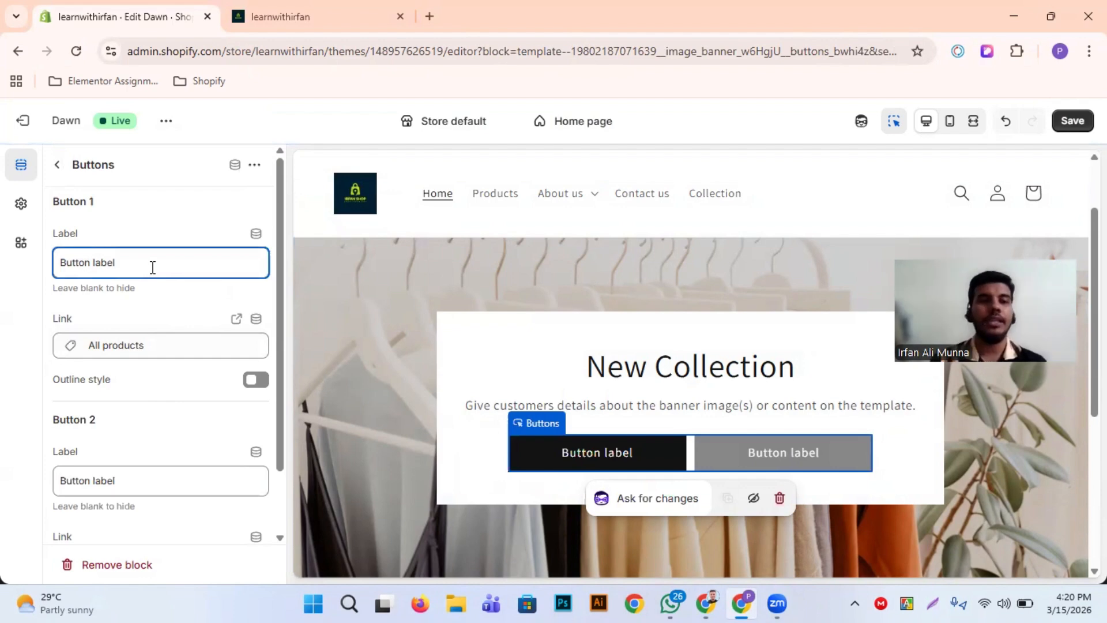
{"action": "key", "text": "ctrl+a"}
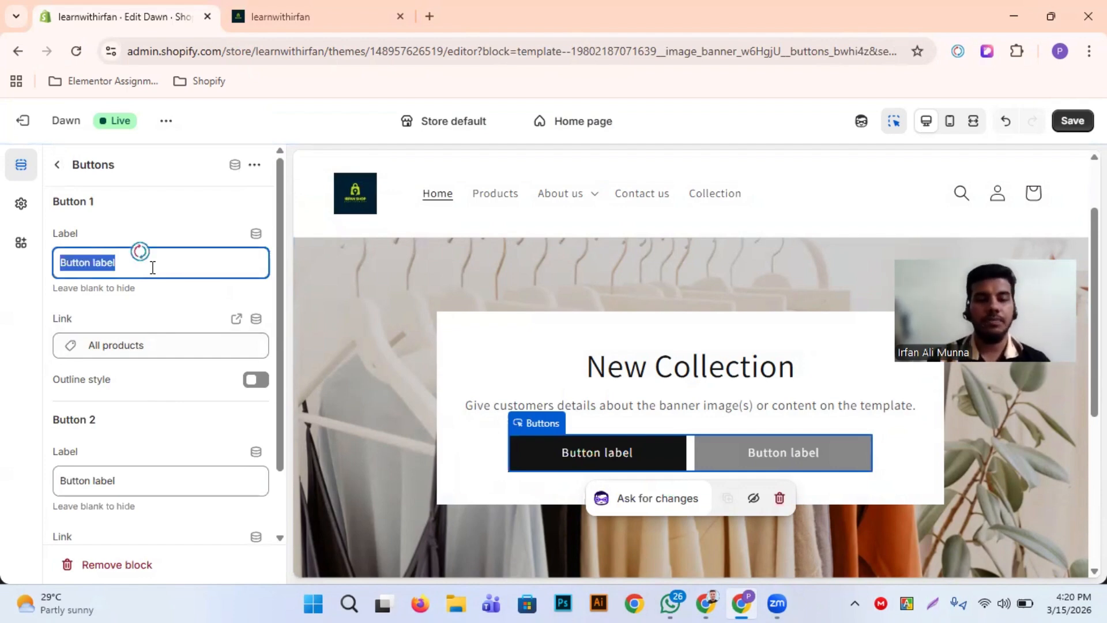
{"action": "type", "text": "Explore"}
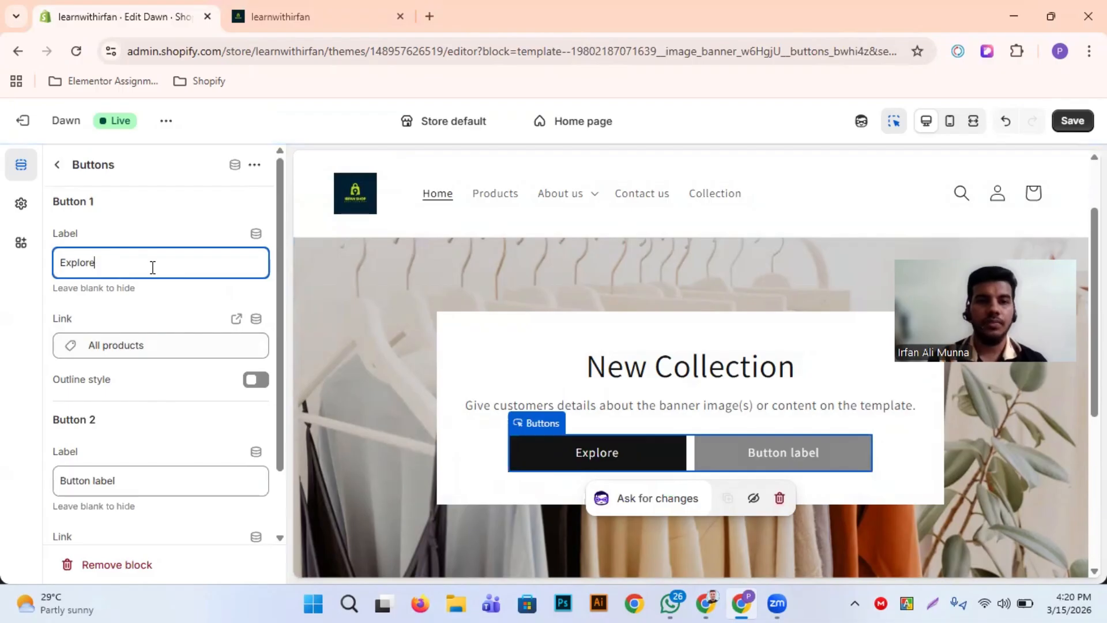
{"action": "type", "text": " Now"}
{"action": "key", "text": "BackSpace"}
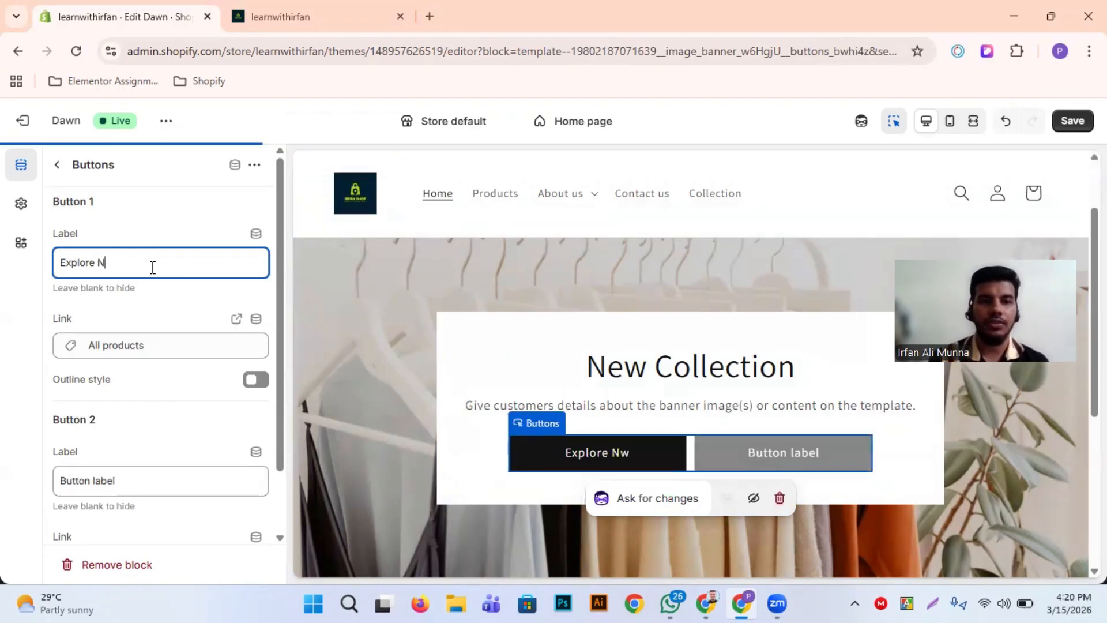
{"action": "type", "text": "ow"}
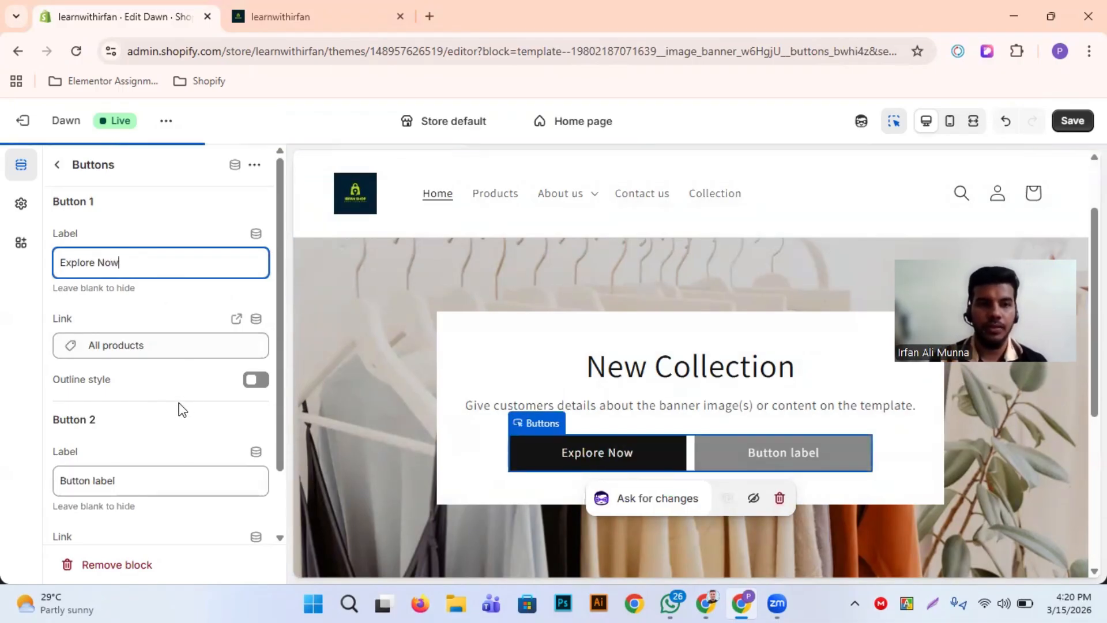
Try the outline style on Button 1, and turn it off again
{"action": "scroll", "coordinate": [182, 398], "scroll_direction": "down", "scroll_amount": 1}
{"action": "left_click", "coordinate": [259, 358]}
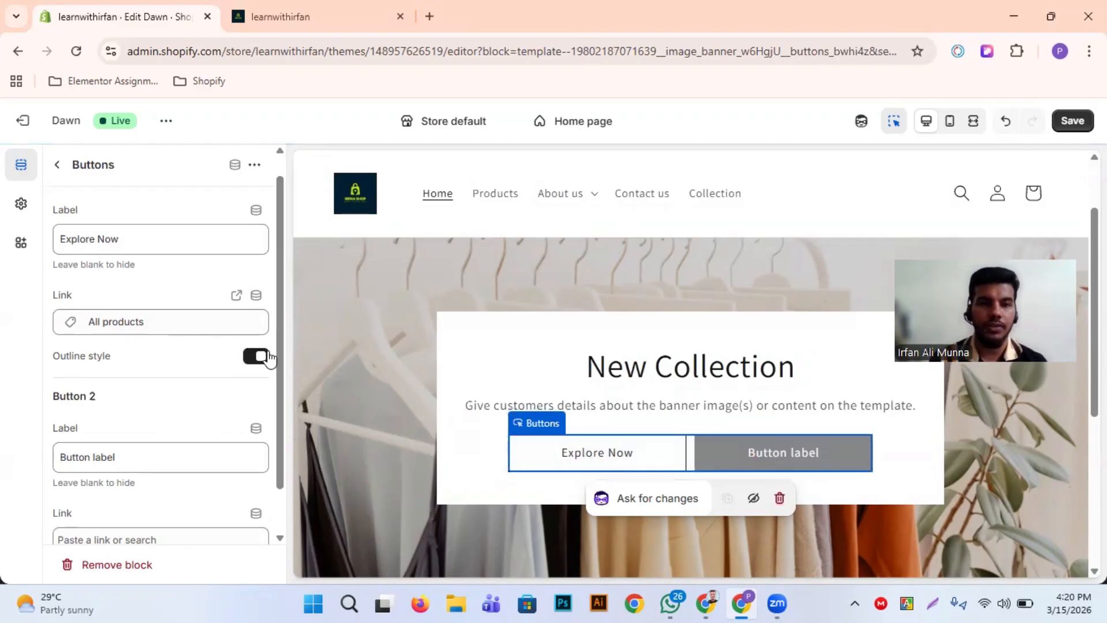
{"action": "left_click", "coordinate": [252, 362]}
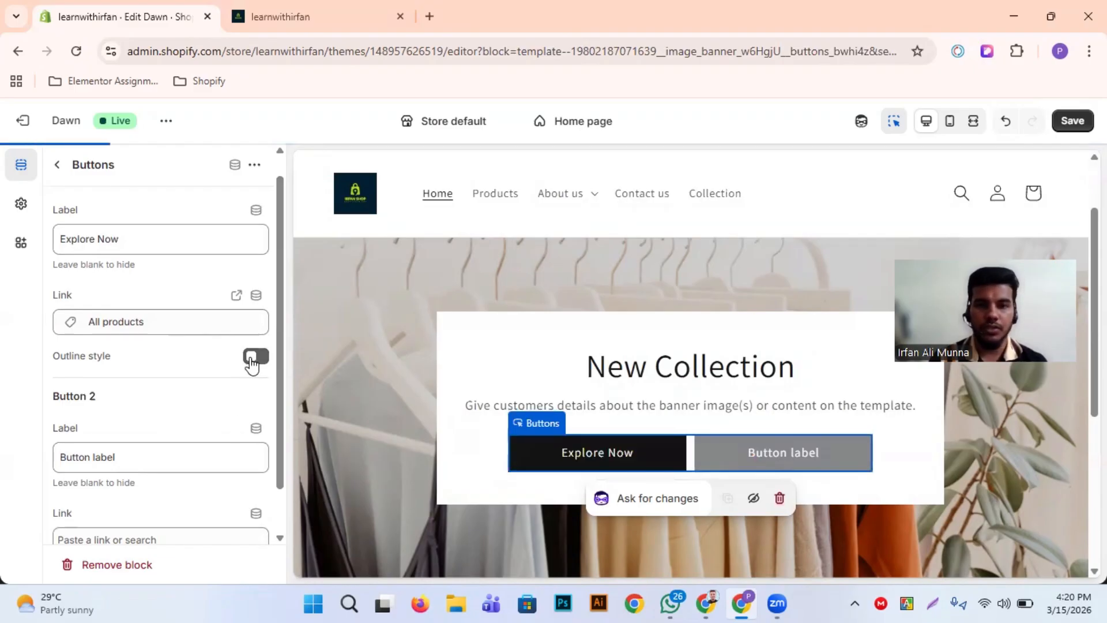
Change Button 2's label to "Shop Now"
{"action": "scroll", "coordinate": [139, 447], "scroll_direction": "down", "scroll_amount": 1}
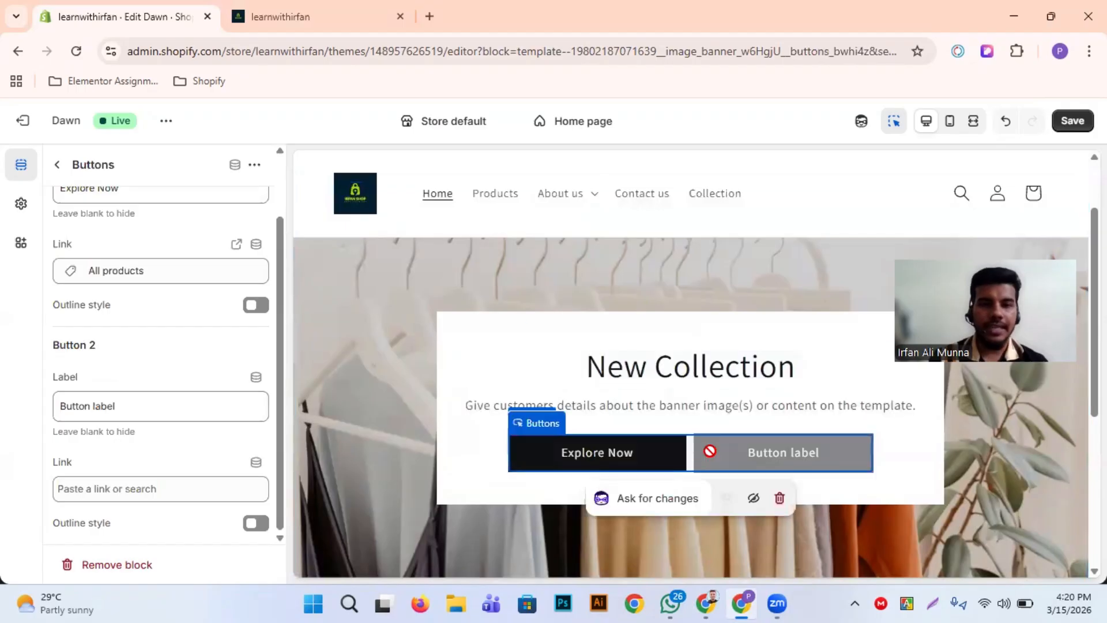
{"action": "left_click", "coordinate": [160, 398]}
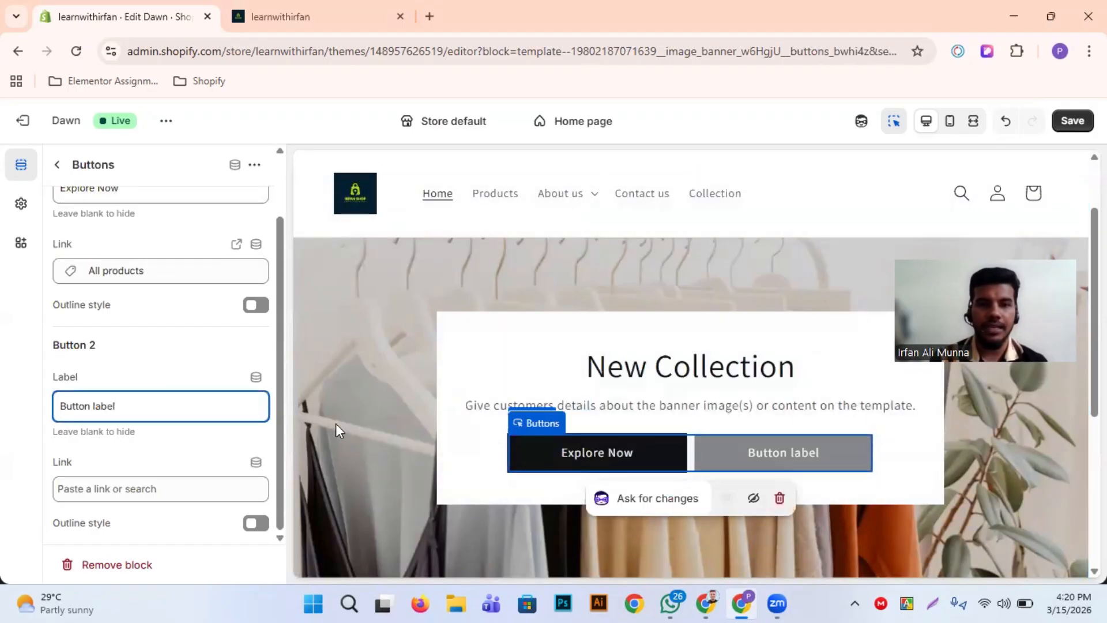
{"action": "triple_click", "coordinate": [198, 398]}
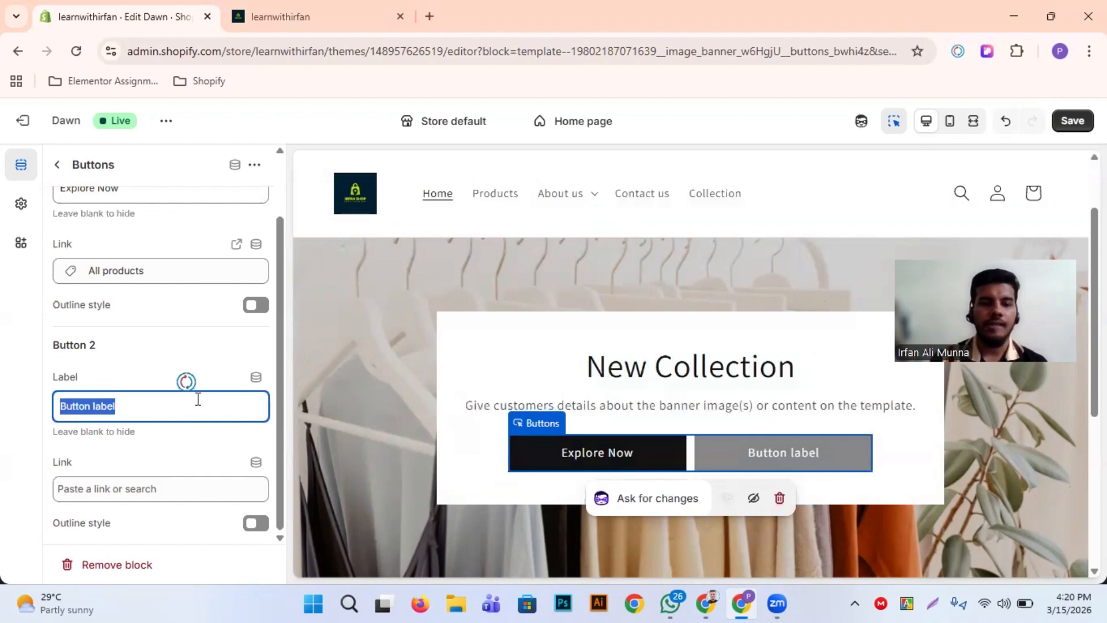
{"action": "type", "text": "Shop Now"}
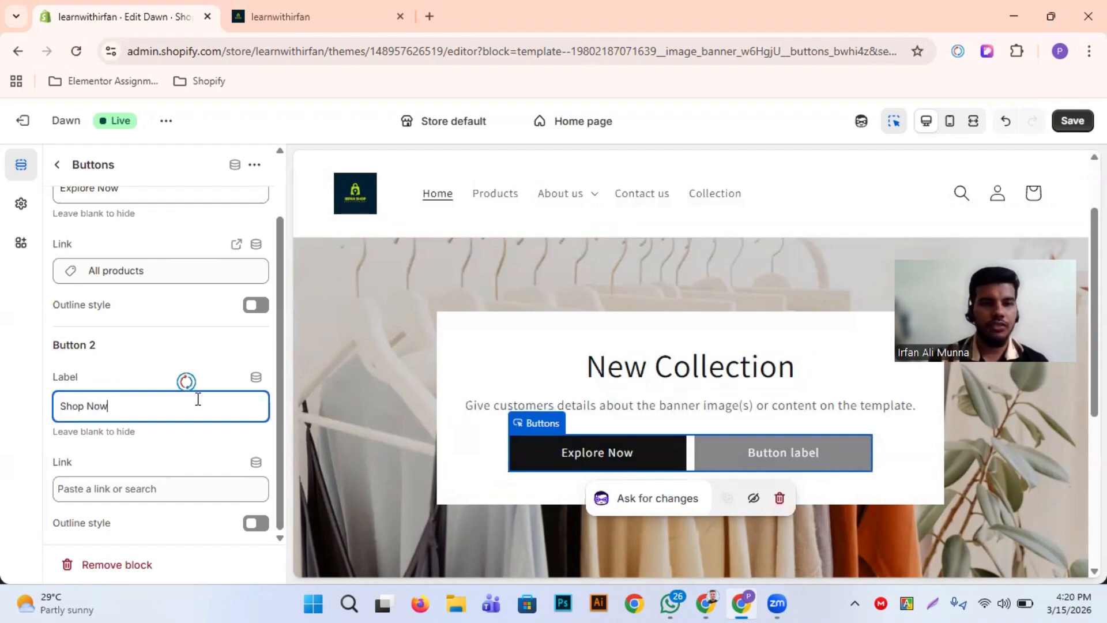
Link Button 2 to All products and enable its outline style
{"action": "left_click", "coordinate": [175, 495]}
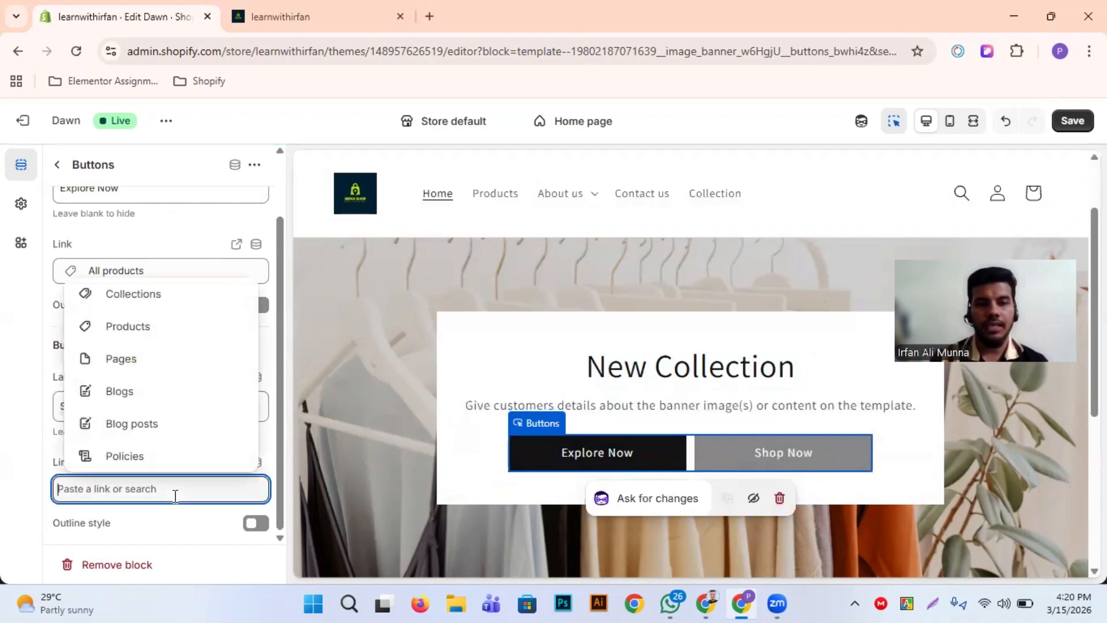
{"action": "left_click", "coordinate": [165, 325]}
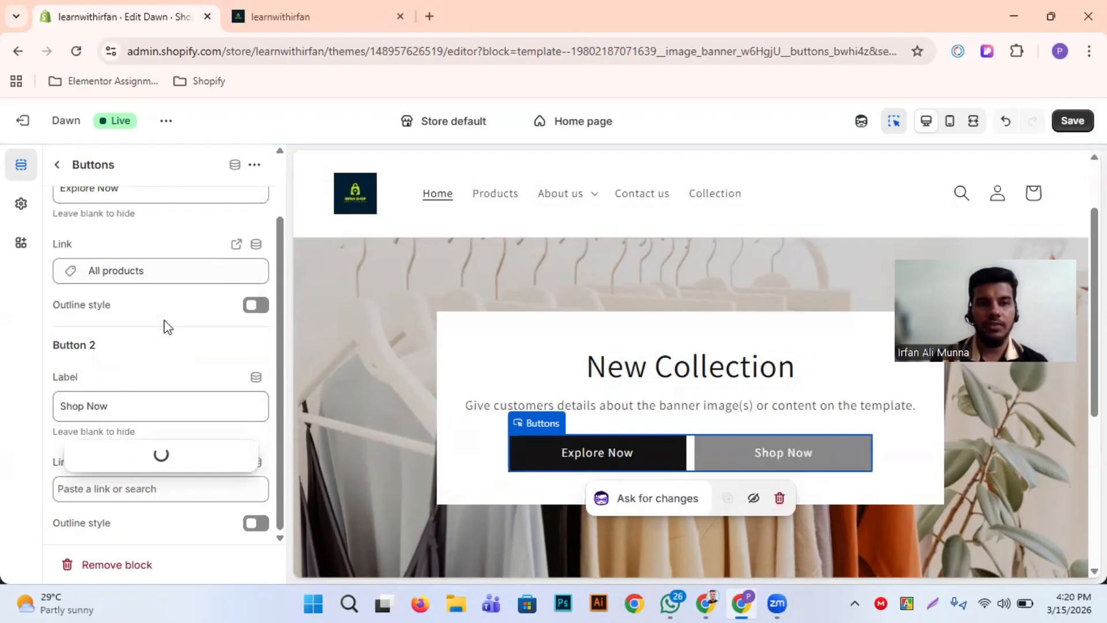
{"action": "left_click", "coordinate": [140, 392]}
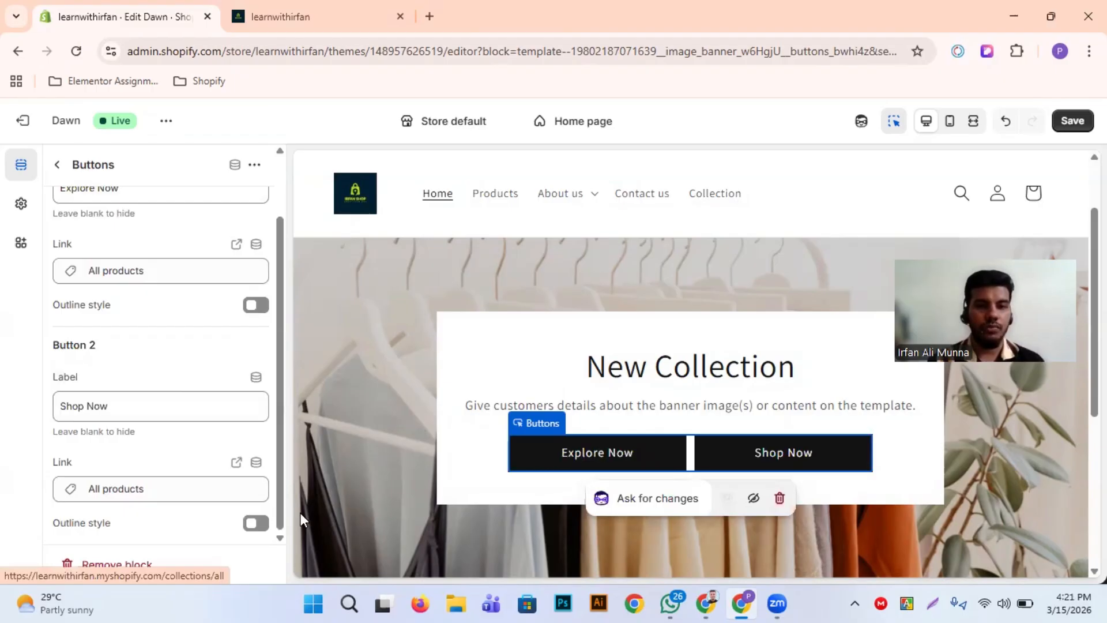
{"action": "left_click", "coordinate": [260, 524]}
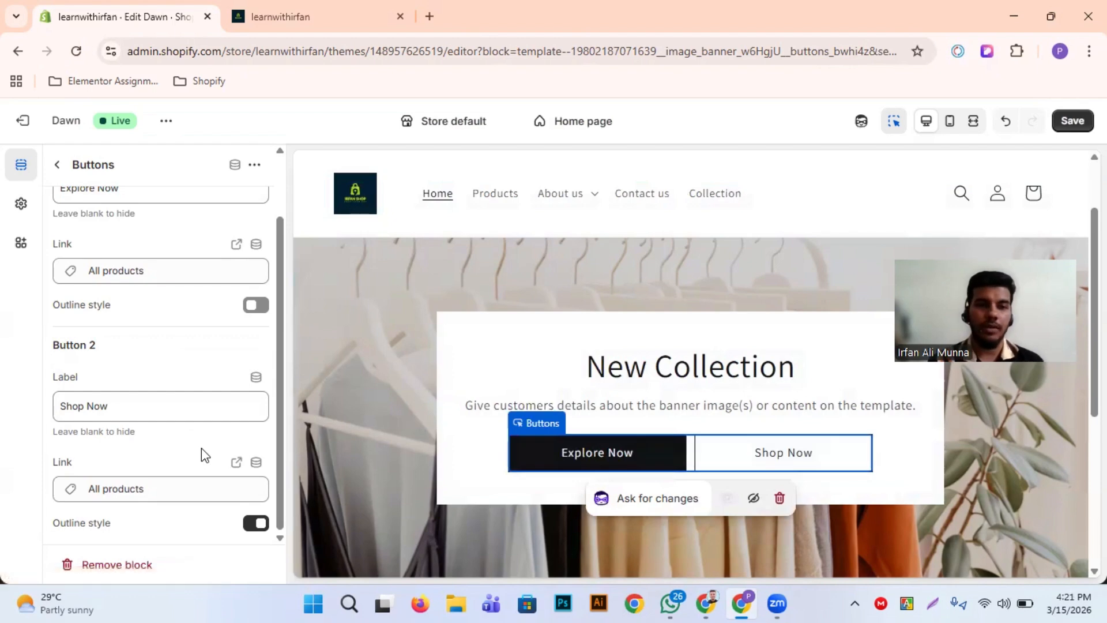
Return to the Home page's section list and examine the finished image banner in the preview
{"action": "scroll", "coordinate": [201, 448], "scroll_direction": "up", "scroll_amount": 1}
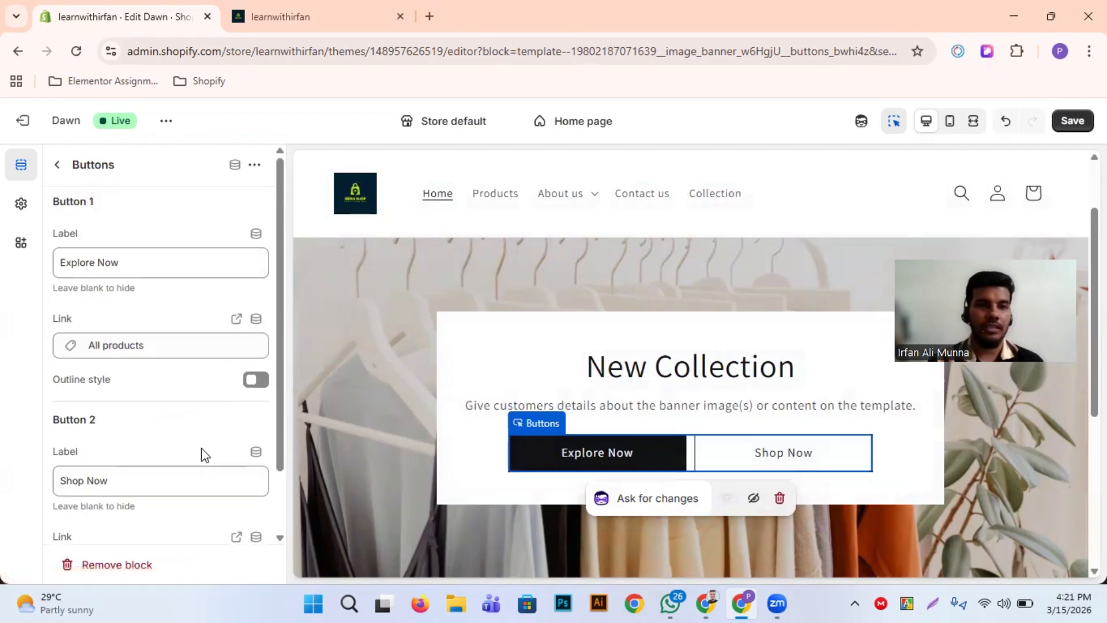
{"action": "left_click", "coordinate": [470, 340]}
{"action": "scroll", "coordinate": [547, 426], "scroll_direction": "down", "scroll_amount": 2}
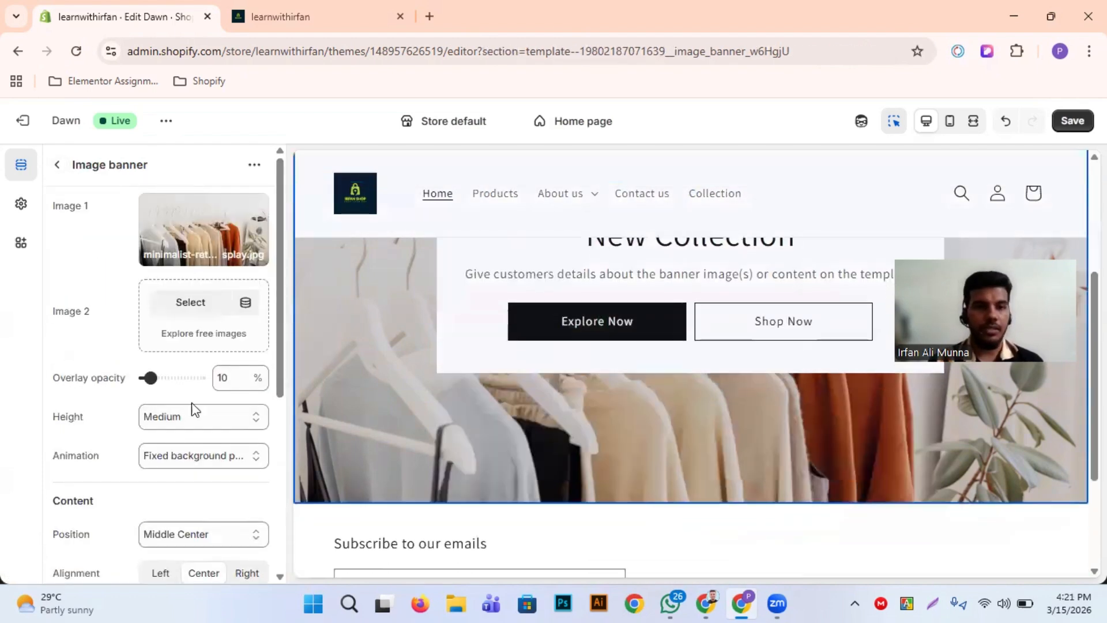
{"action": "left_click", "coordinate": [59, 166]}
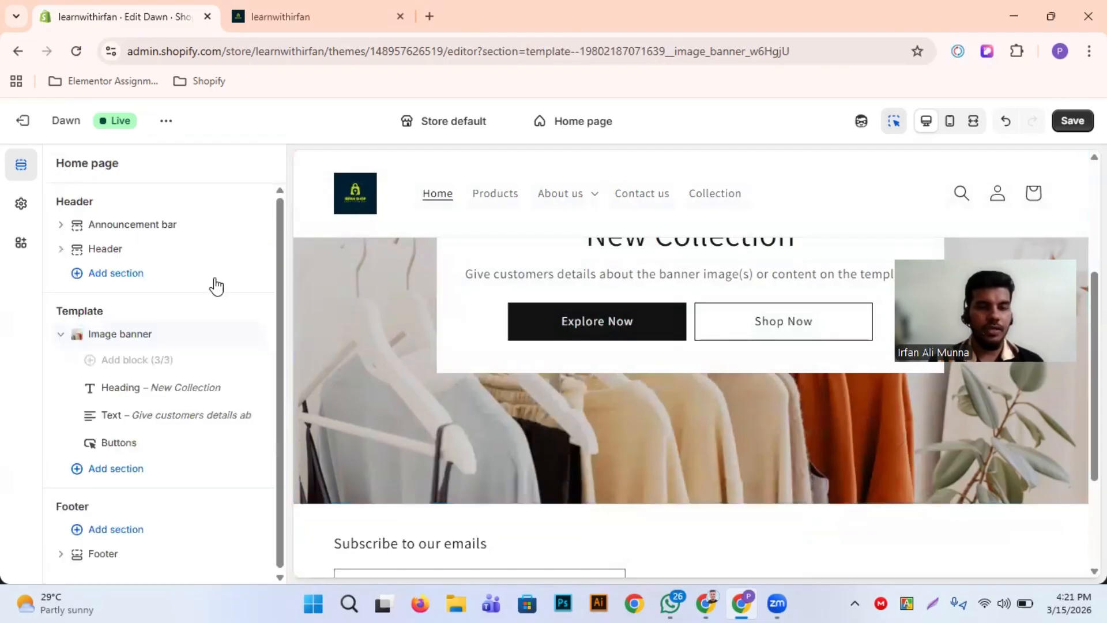
{"action": "scroll", "coordinate": [577, 415], "scroll_direction": "up", "scroll_amount": 2}
{"action": "scroll", "coordinate": [646, 438], "scroll_direction": "down", "scroll_amount": 1}
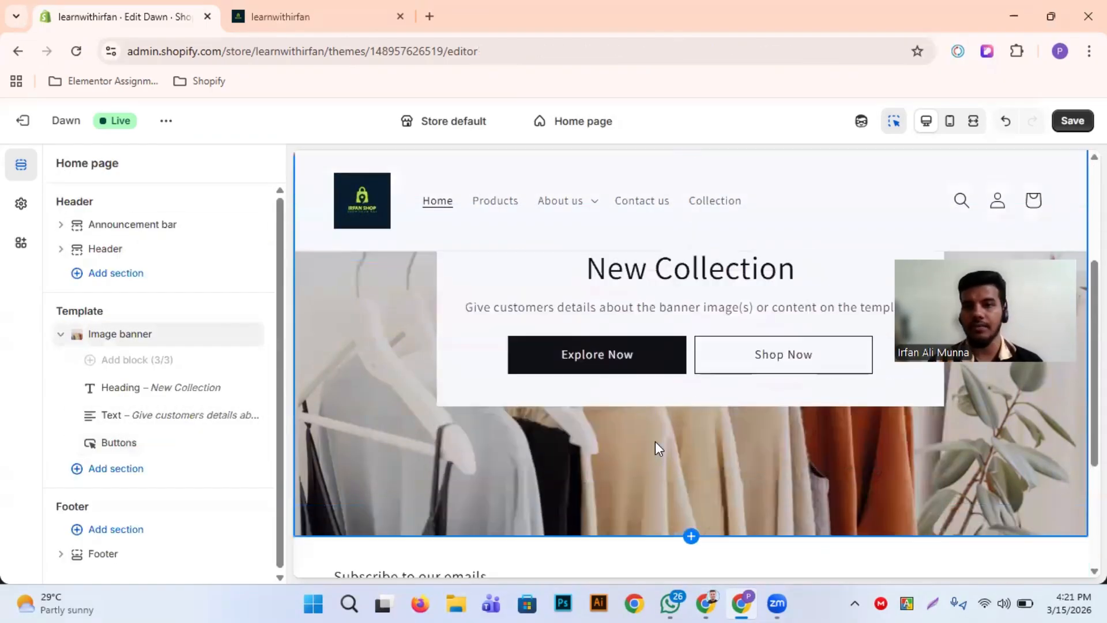
{"action": "scroll", "coordinate": [655, 441], "scroll_direction": "down", "scroll_amount": 3}
{"action": "scroll", "coordinate": [415, 365], "scroll_direction": "up", "scroll_amount": 5}
{"action": "scroll", "coordinate": [416, 365], "scroll_direction": "down", "scroll_amount": 5}
{"action": "scroll", "coordinate": [415, 369], "scroll_direction": "up", "scroll_amount": 5}
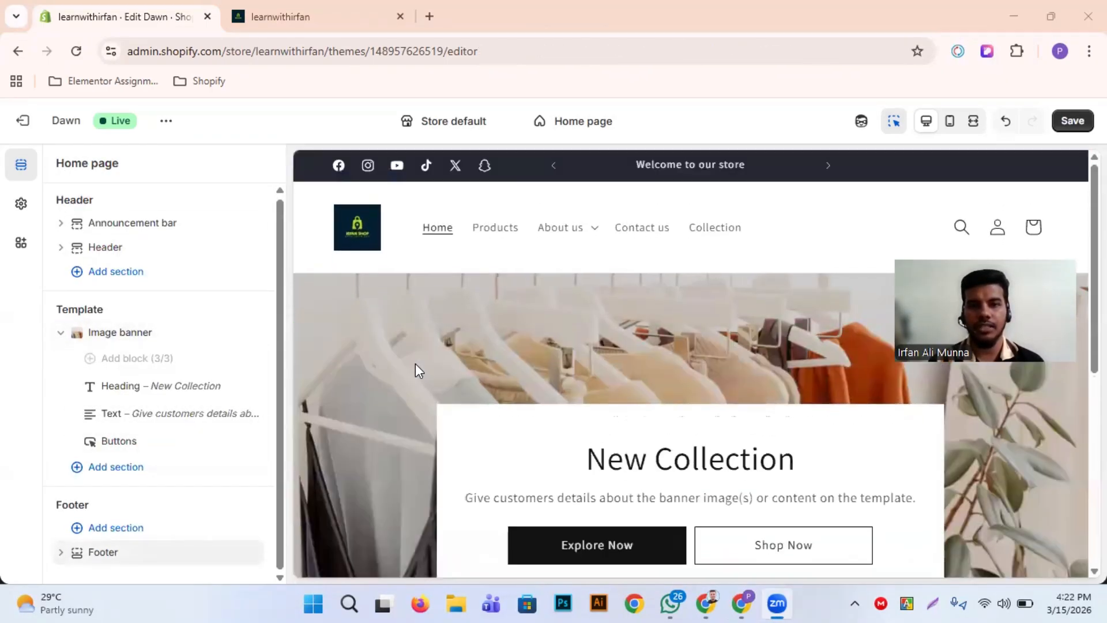
Save the theme changes, and reload the live storefront to check the updated image banner
{"action": "left_click", "coordinate": [1072, 123]}
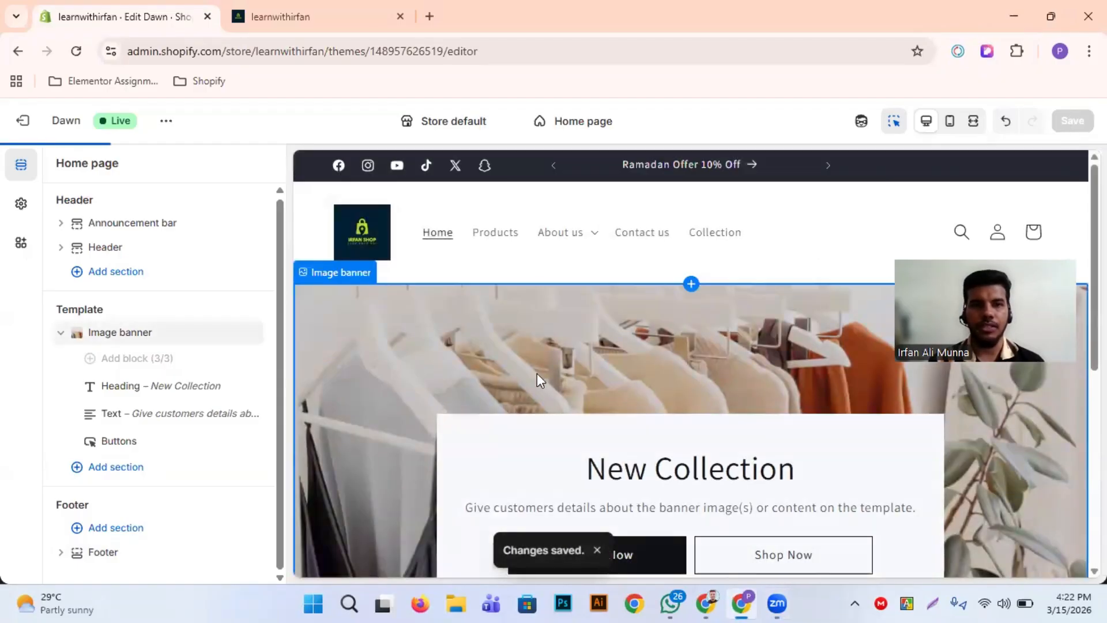
{"action": "left_click", "coordinate": [336, 8]}
{"action": "left_click", "coordinate": [70, 60]}
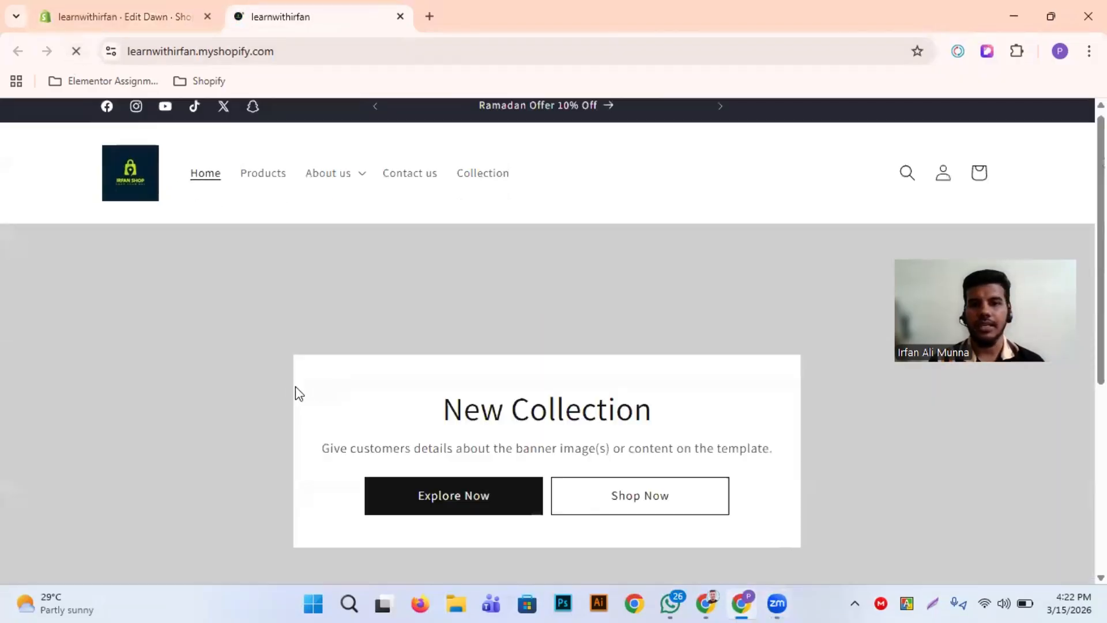
{"action": "scroll", "coordinate": [295, 387], "scroll_direction": "down", "scroll_amount": 3}
{"action": "scroll", "coordinate": [587, 390], "scroll_direction": "up", "scroll_amount": 3}
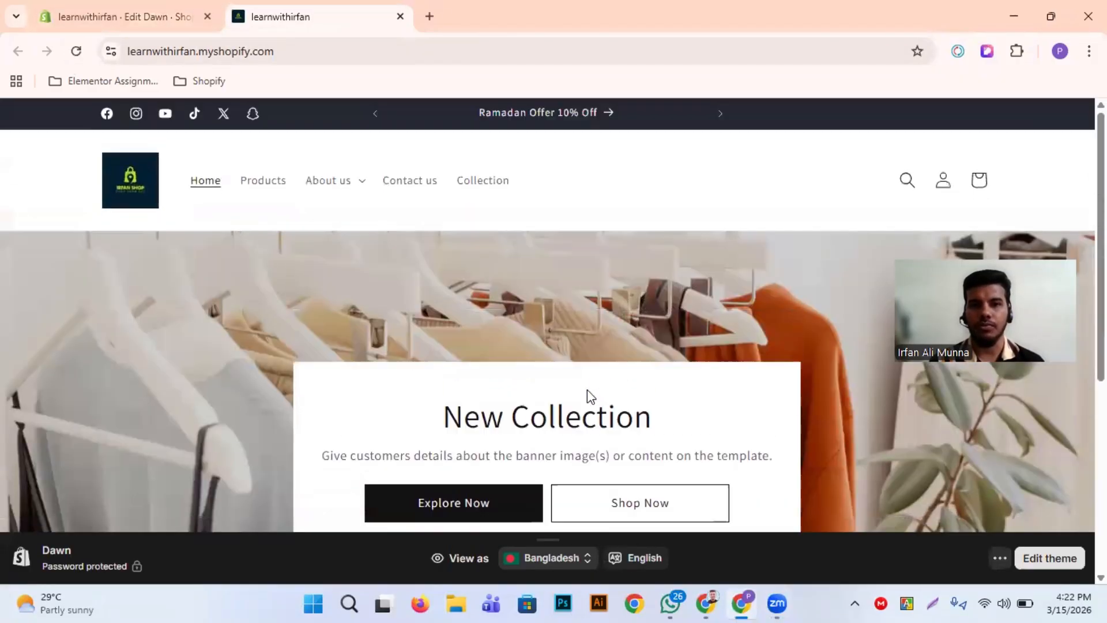
{"action": "scroll", "coordinate": [587, 389], "scroll_direction": "down", "scroll_amount": 1}
{"action": "scroll", "coordinate": [587, 389], "scroll_direction": "down", "scroll_amount": 5}
{"action": "scroll", "coordinate": [587, 389], "scroll_direction": "up", "scroll_amount": 5}
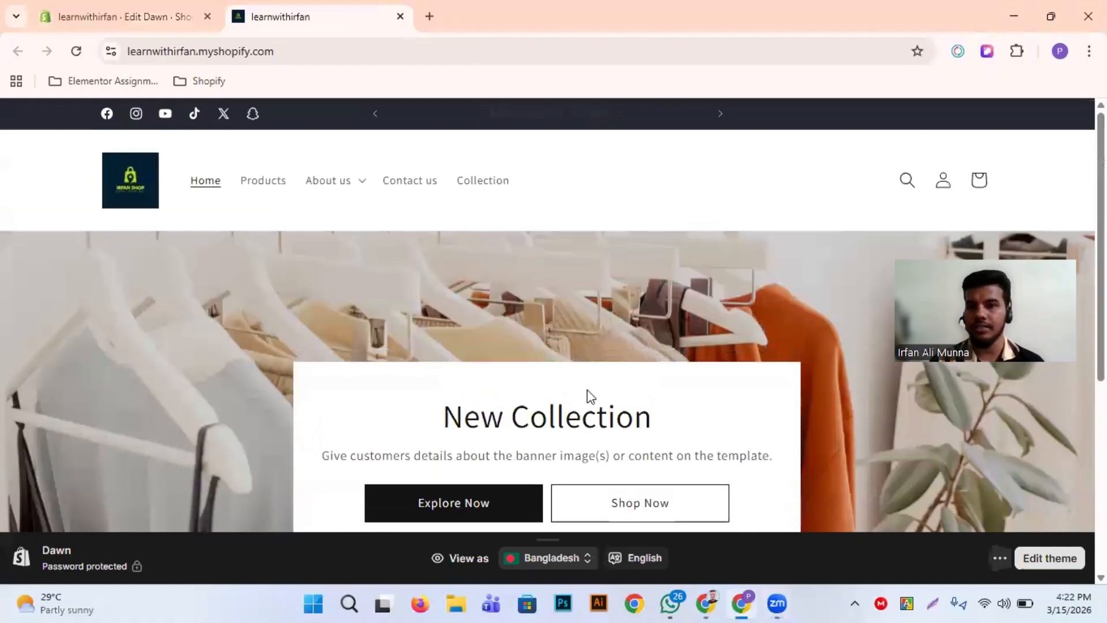
Return to the theme editor and add a Featured collection section to the Home page template below the image banner
{"action": "left_click", "coordinate": [214, 10]}
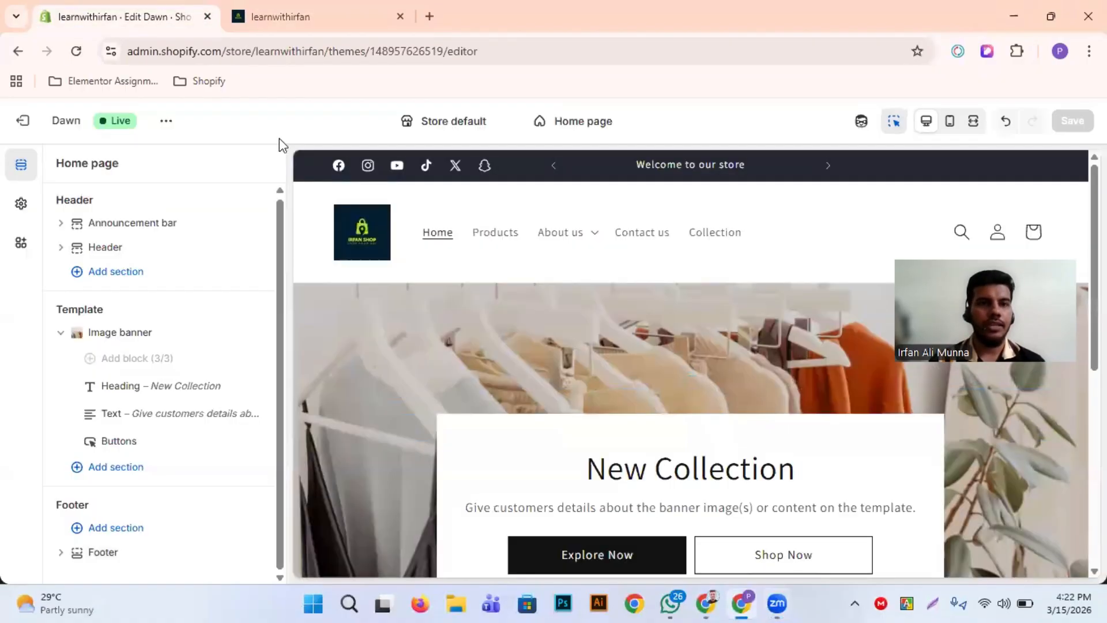
{"action": "scroll", "coordinate": [376, 397], "scroll_direction": "down", "scroll_amount": 5}
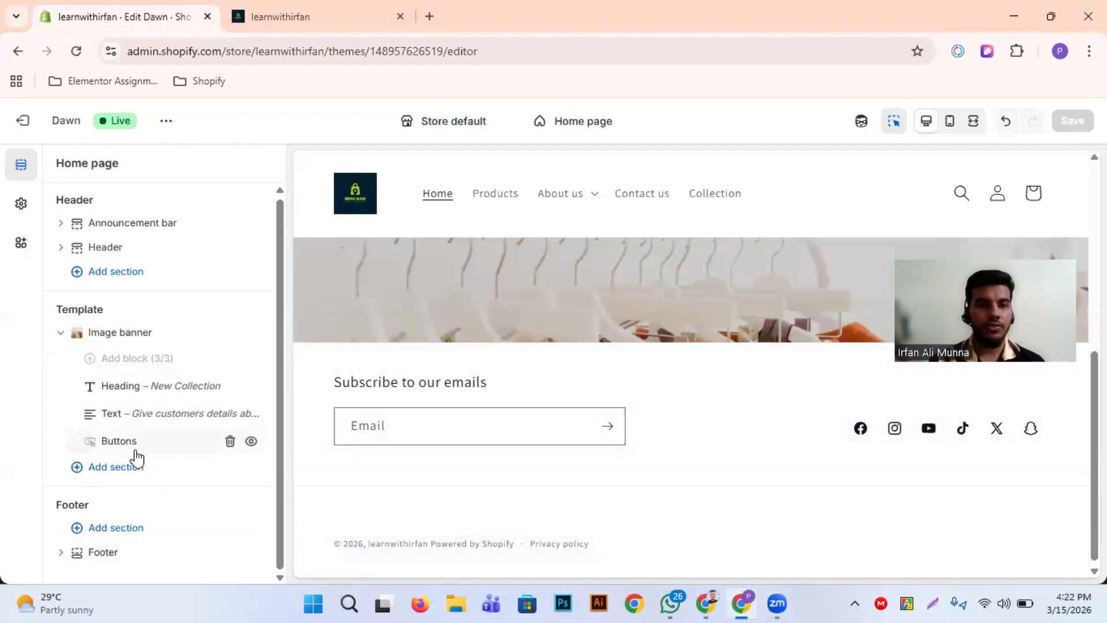
{"action": "left_click", "coordinate": [115, 469]}
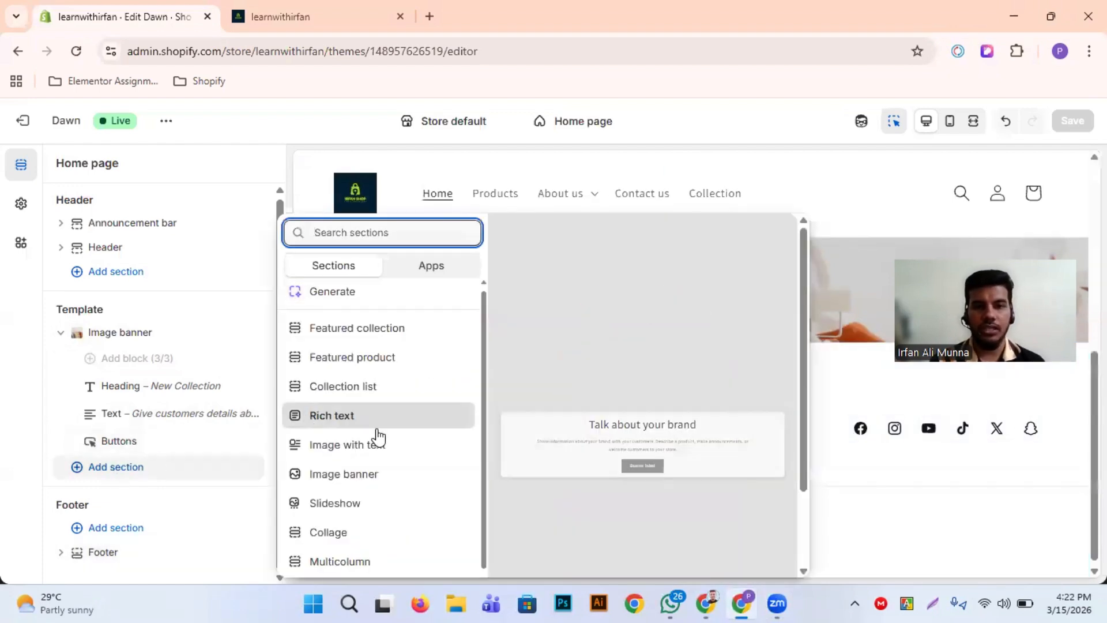
{"action": "scroll", "coordinate": [376, 438], "scroll_direction": "down", "scroll_amount": 4}
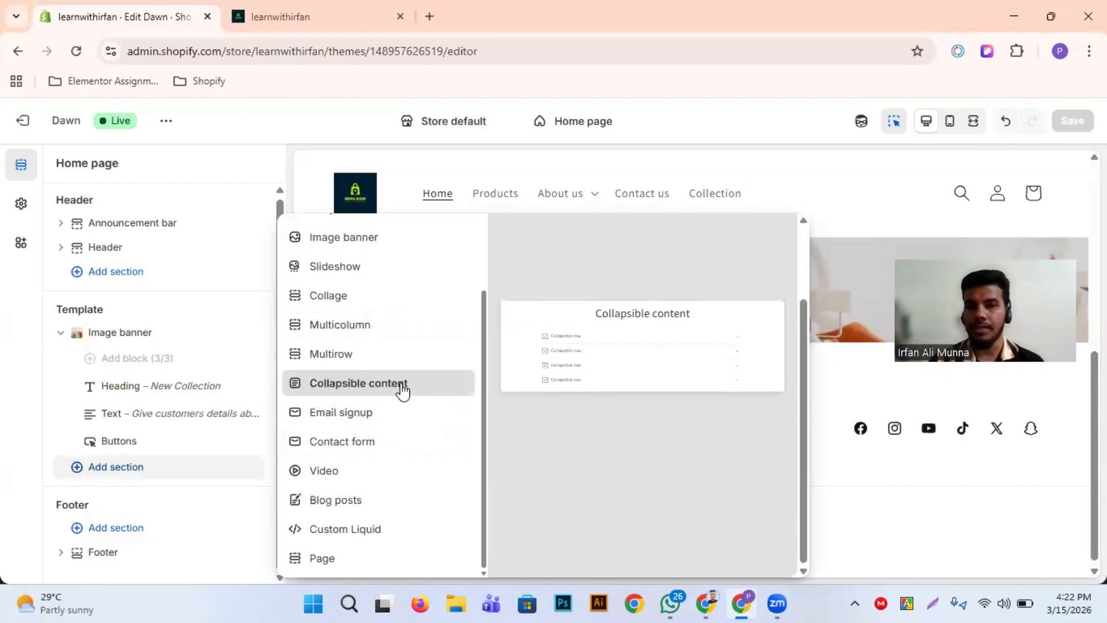
{"action": "scroll", "coordinate": [403, 391], "scroll_direction": "up", "scroll_amount": 1}
{"action": "scroll", "coordinate": [402, 391], "scroll_direction": "up", "scroll_amount": 3}
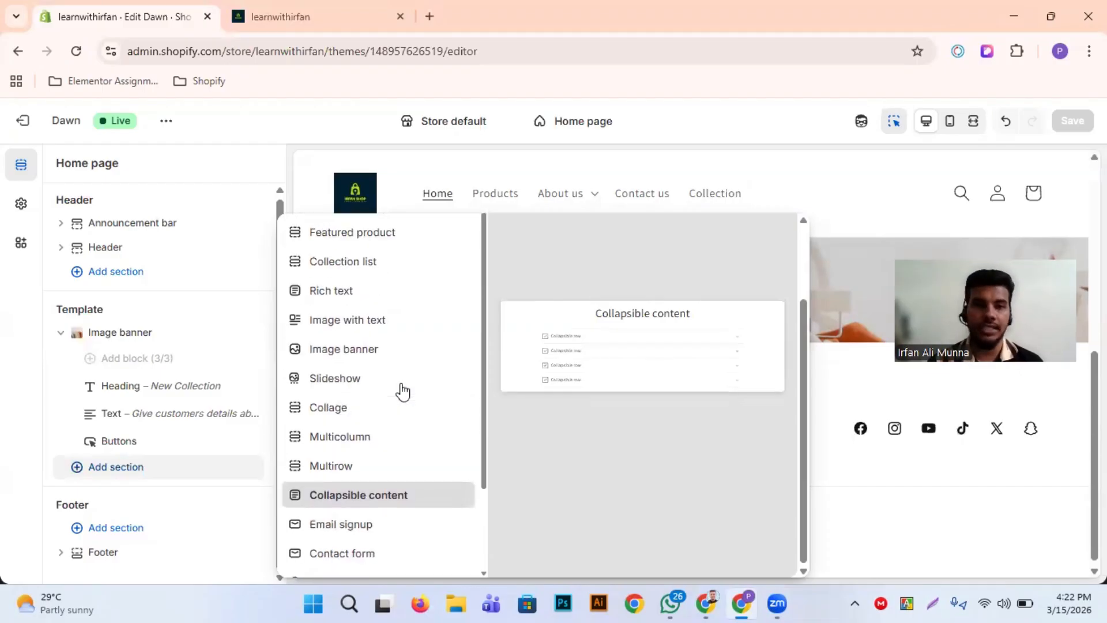
{"action": "scroll", "coordinate": [403, 391], "scroll_direction": "up", "scroll_amount": 1}
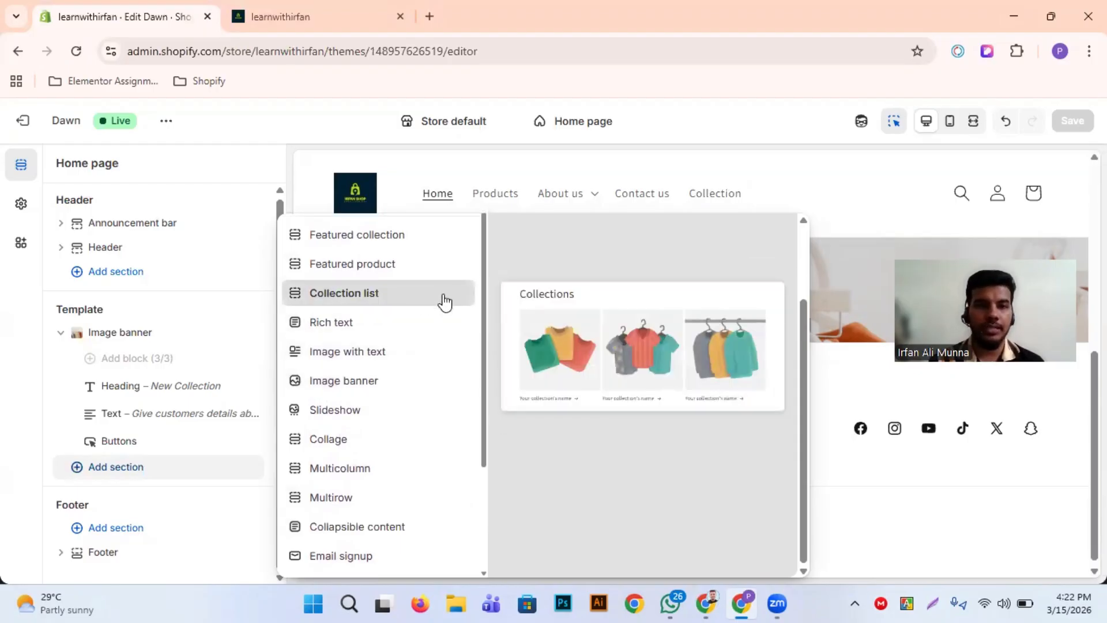
{"action": "scroll", "coordinate": [390, 283], "scroll_direction": "down", "scroll_amount": 1}
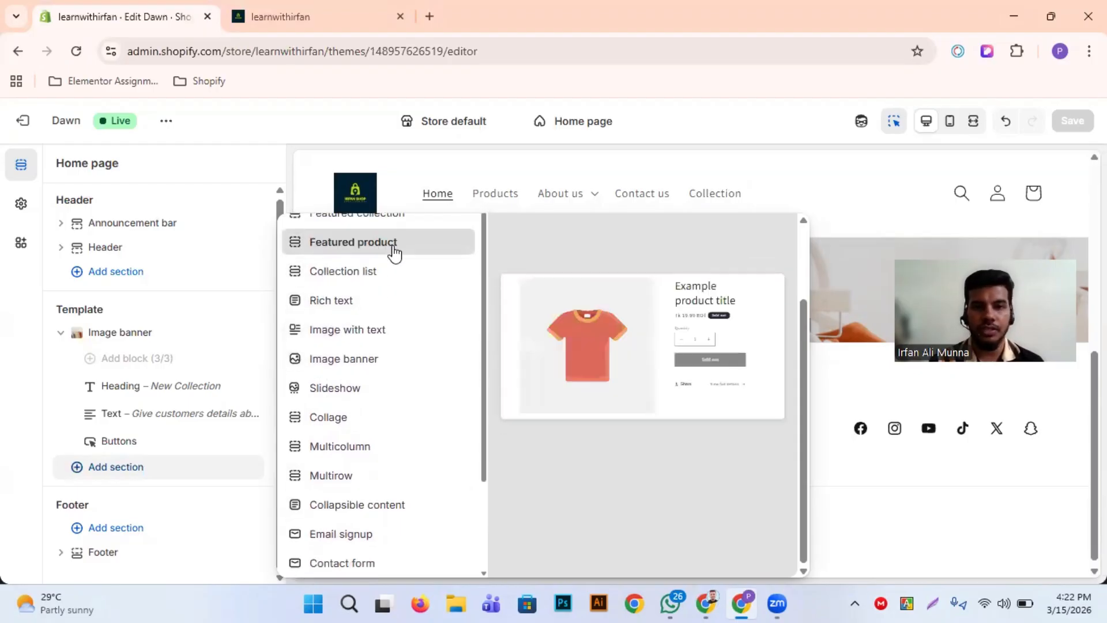
{"action": "scroll", "coordinate": [394, 254], "scroll_direction": "up", "scroll_amount": 1}
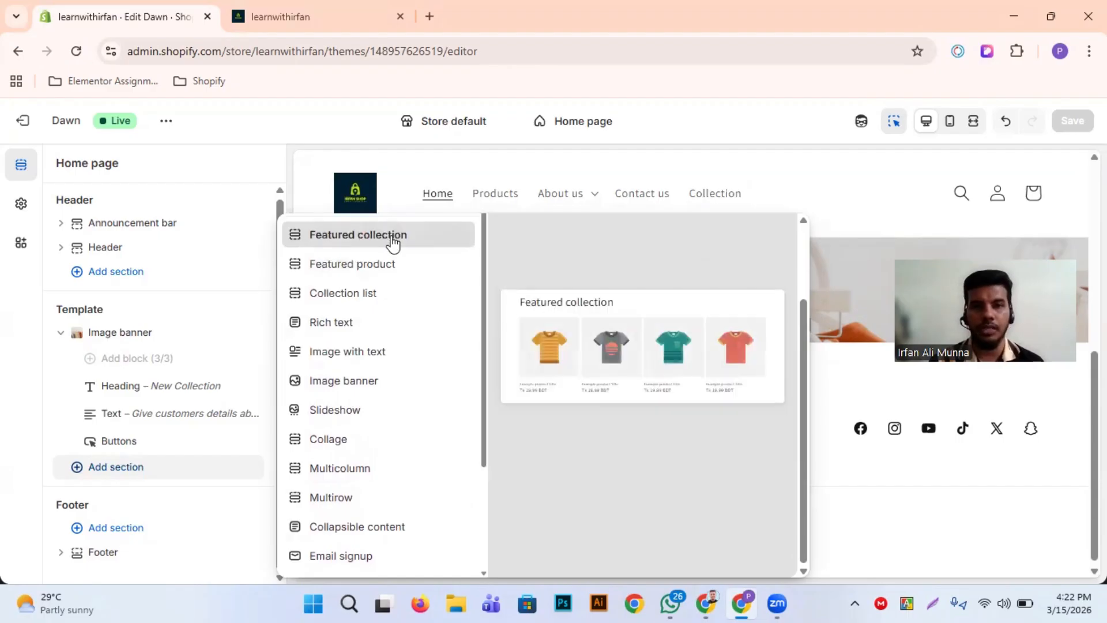
{"action": "left_click", "coordinate": [394, 244]}
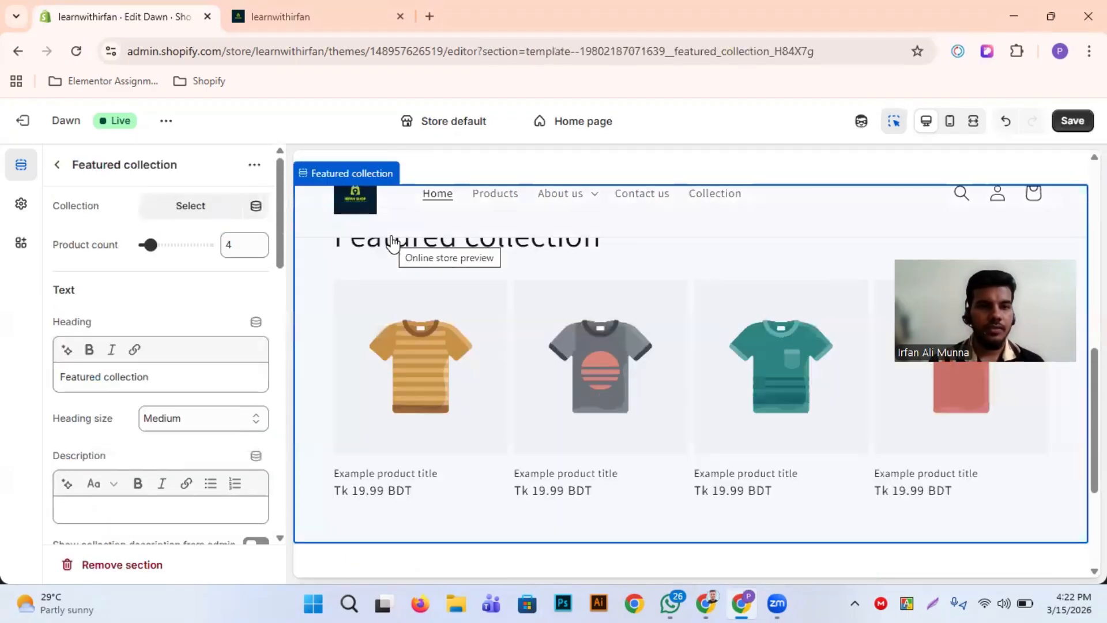
Return to the Home page's section list, collapse the image banner's blocks, and review the page in the preview
{"action": "left_click", "coordinate": [60, 168]}
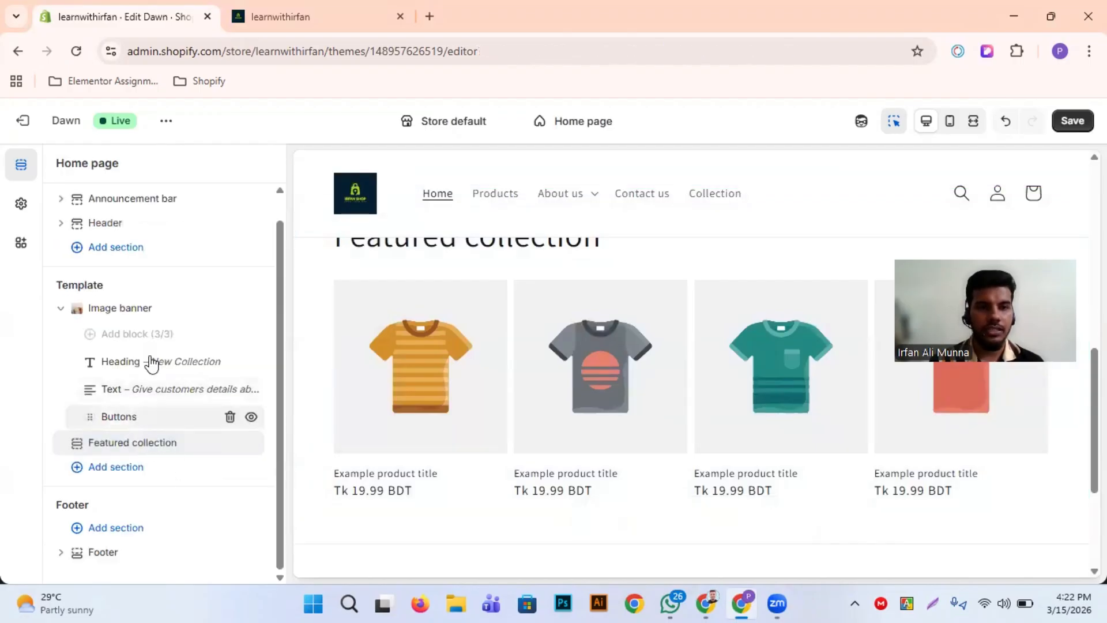
{"action": "left_click", "coordinate": [63, 312]}
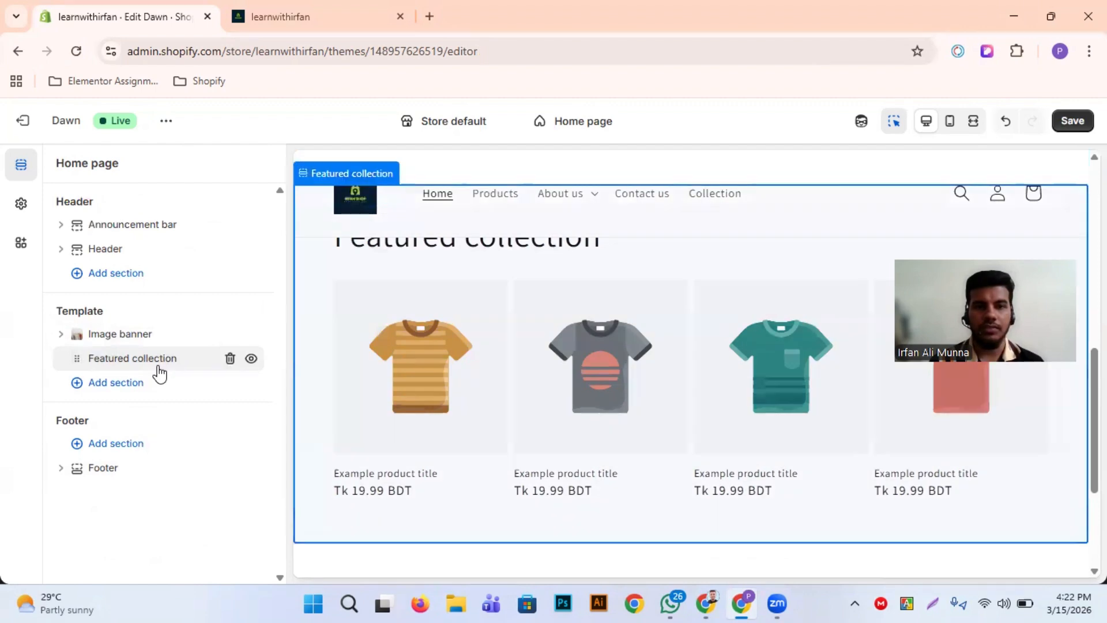
{"action": "scroll", "coordinate": [560, 379], "scroll_direction": "up", "scroll_amount": 8}
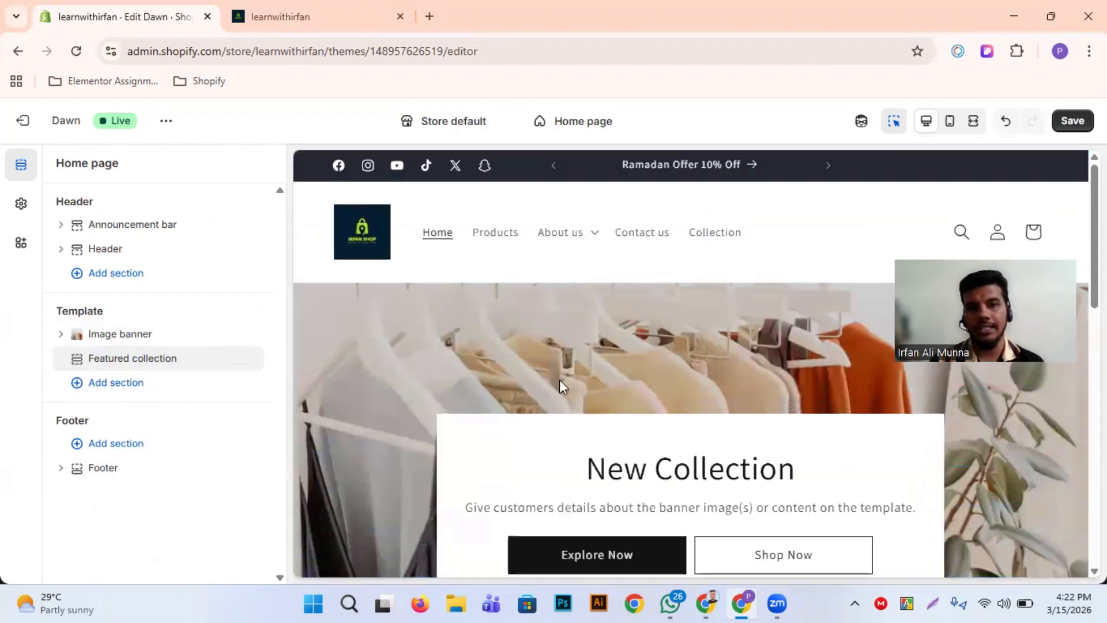
{"action": "scroll", "coordinate": [560, 380], "scroll_direction": "down", "scroll_amount": 8}
Change the Featured collection section's heading to "Our Featured collection"
{"action": "left_click", "coordinate": [181, 358]}
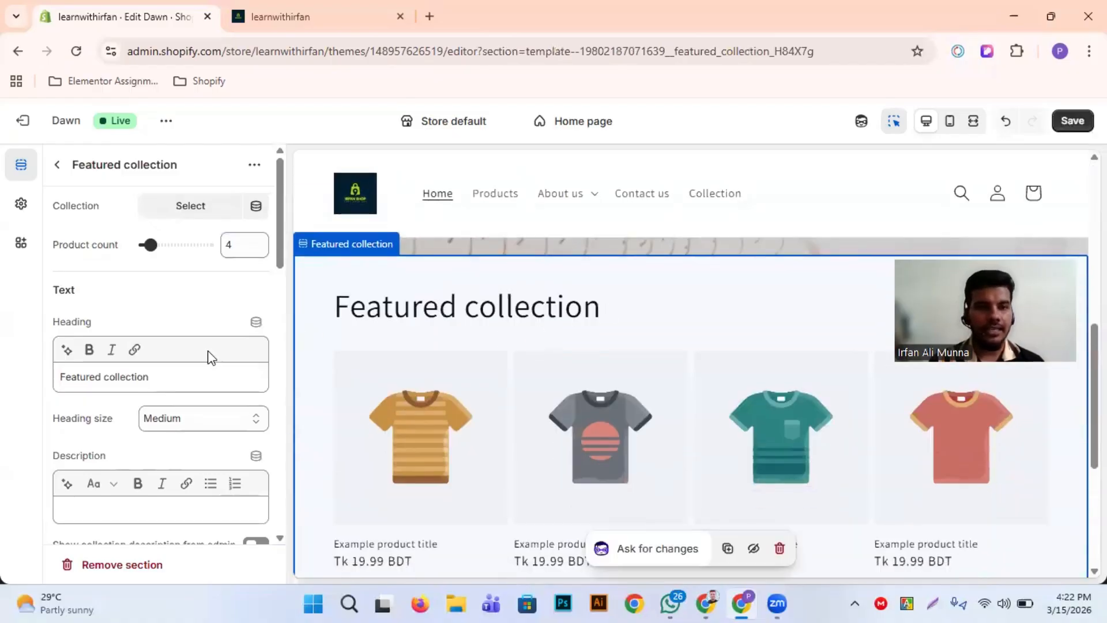
{"action": "left_click", "coordinate": [178, 375]}
{"action": "key", "text": "ctrl+a"}
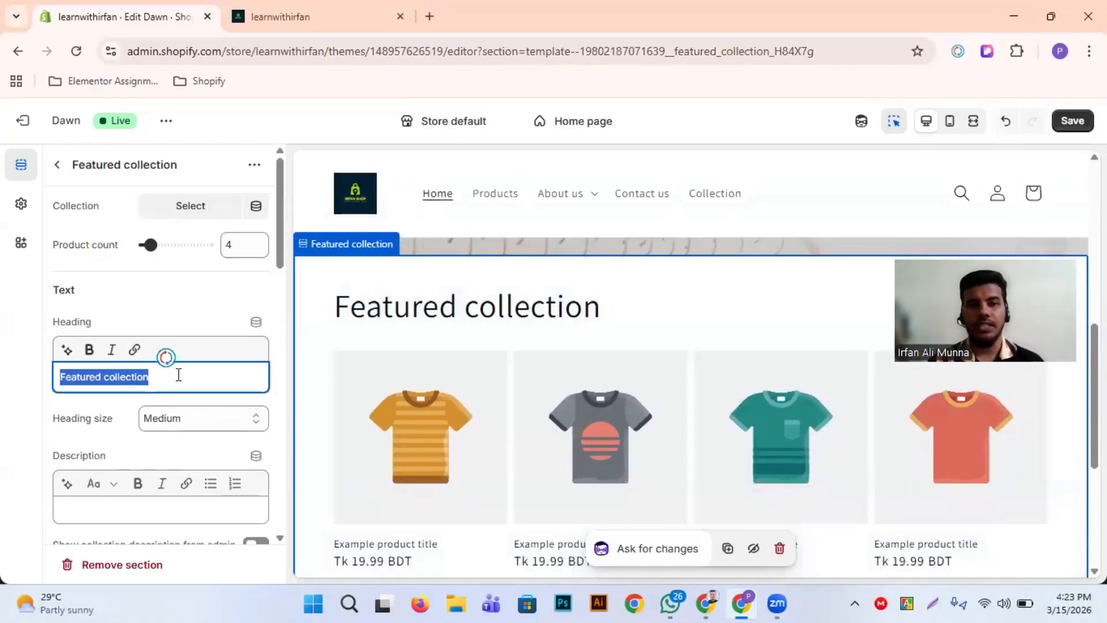
{"action": "key", "text": "Left"}
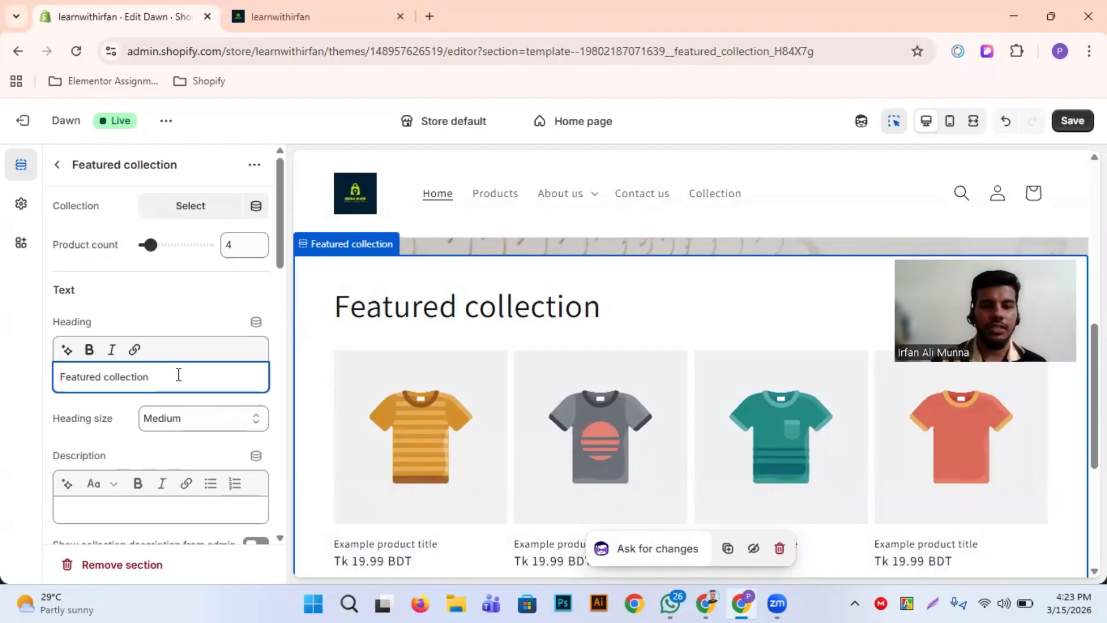
{"action": "type", "text": "OUr"}
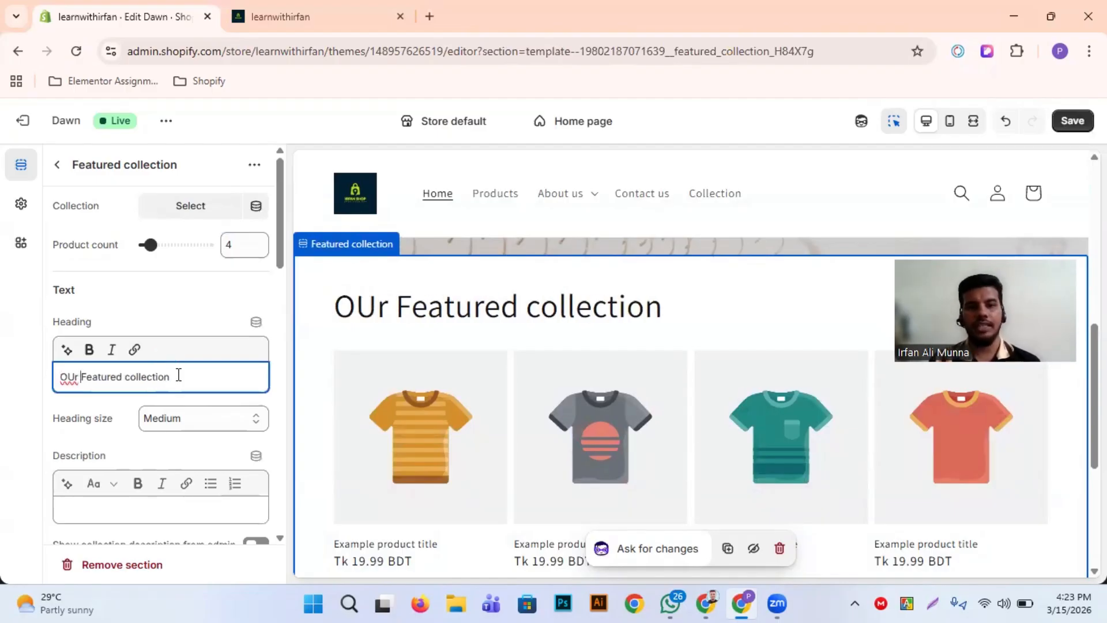
{"action": "key", "text": "BackSpace"}
{"action": "key", "text": "BackSpace"}
{"action": "key", "text": "BackSpace"}
{"action": "type", "text": "ur"}
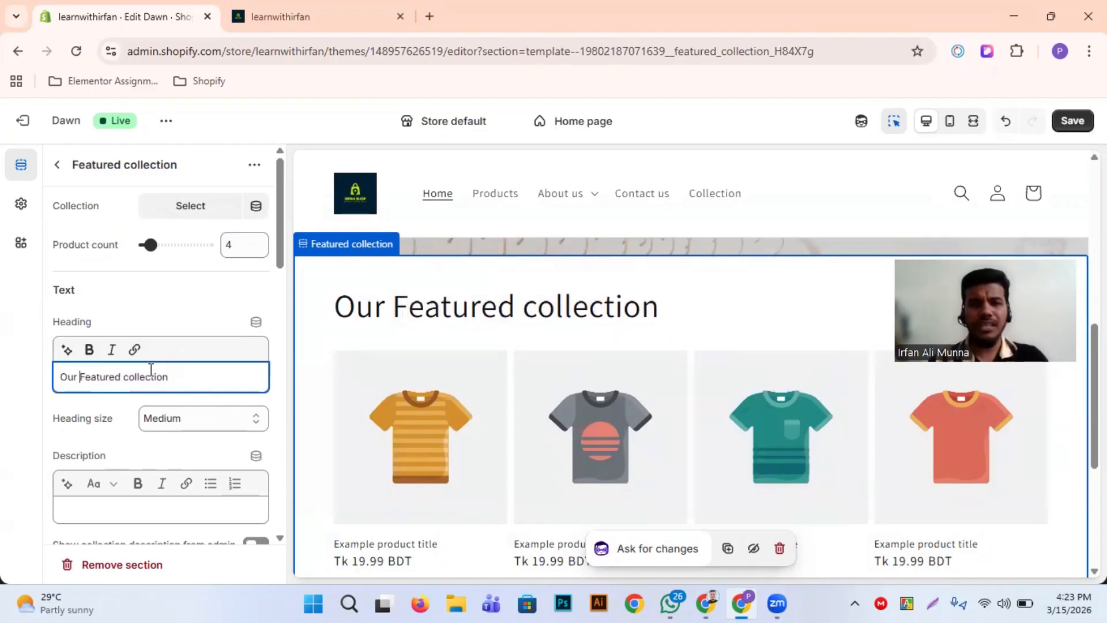
Try the Small heading size on the featured collection, and set it back to Medium
{"action": "scroll", "coordinate": [57, 380], "scroll_direction": "down", "scroll_amount": 1}
{"action": "left_click", "coordinate": [57, 380]}
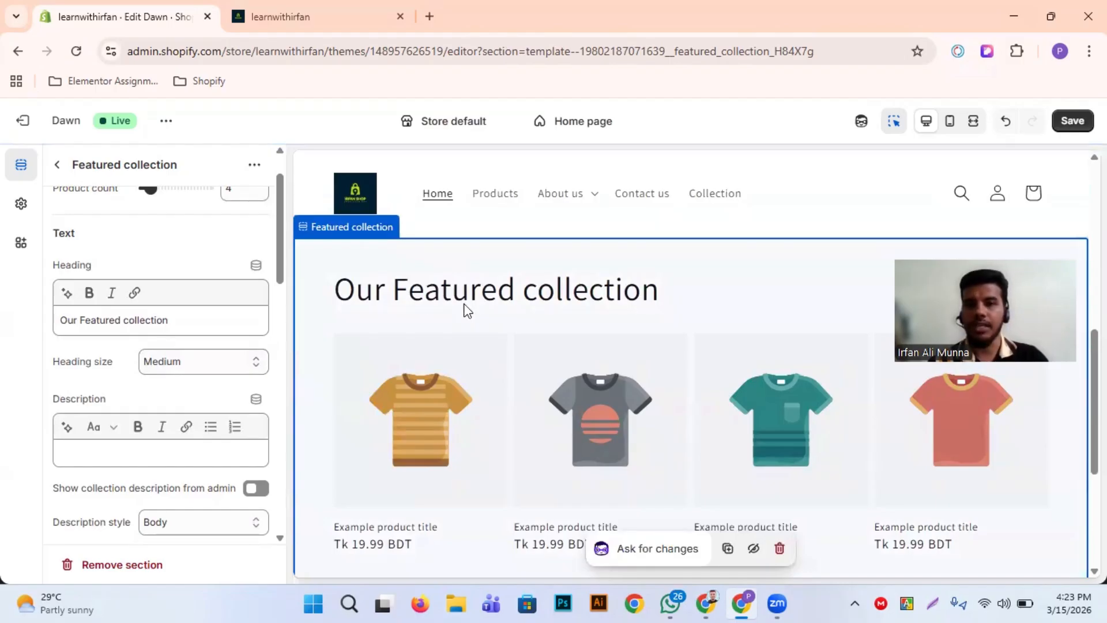
{"action": "left_click", "coordinate": [229, 368]}
{"action": "left_click", "coordinate": [202, 371]}
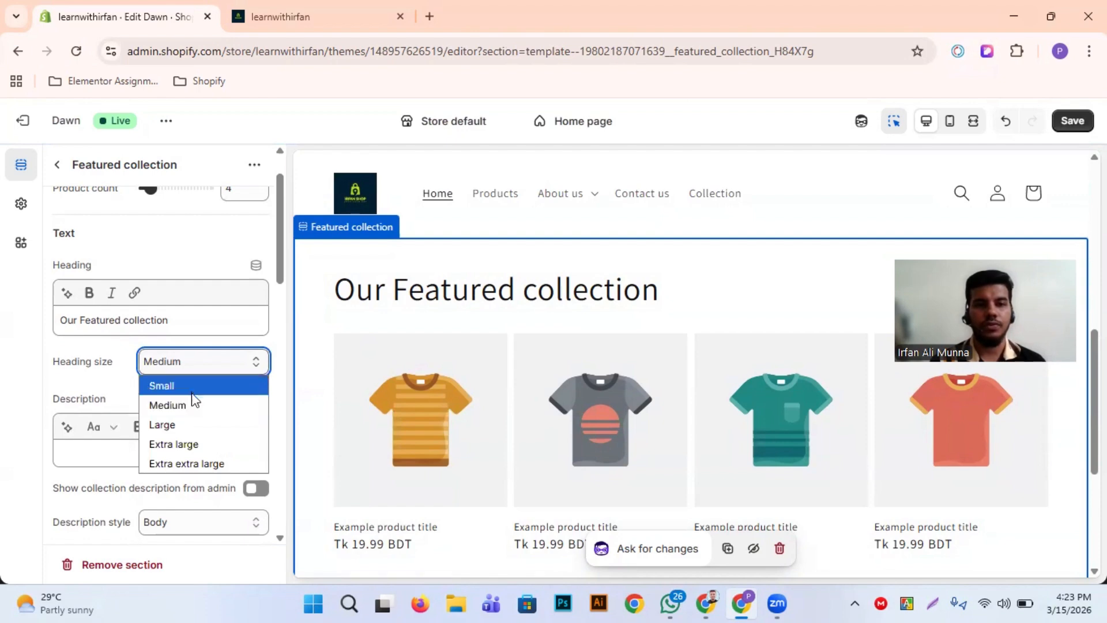
{"action": "left_click", "coordinate": [191, 391]}
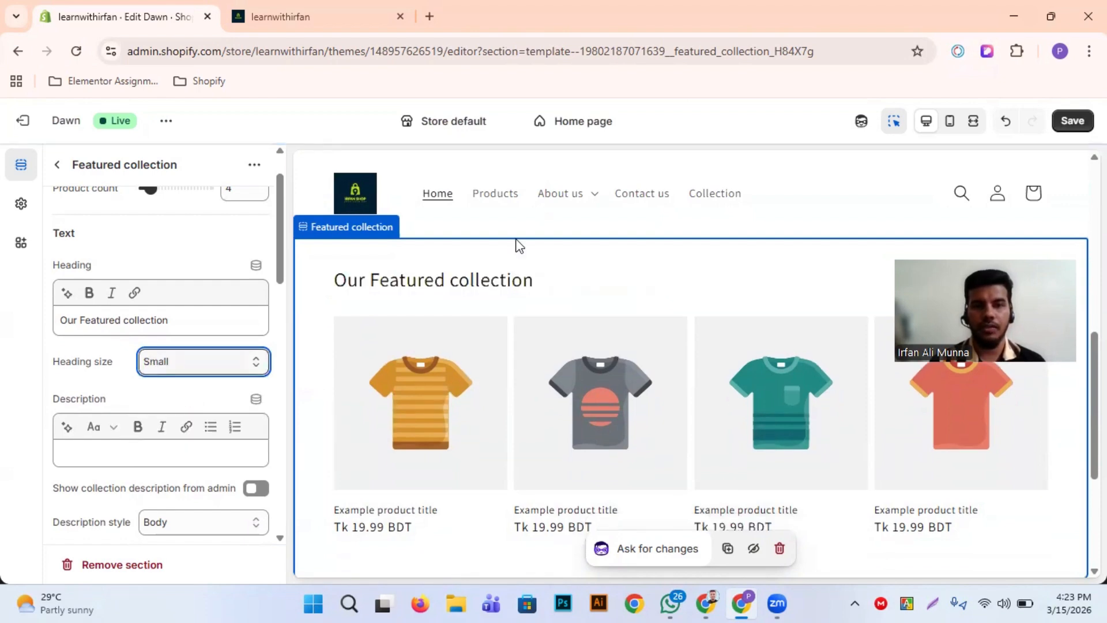
{"action": "left_click", "coordinate": [177, 368]}
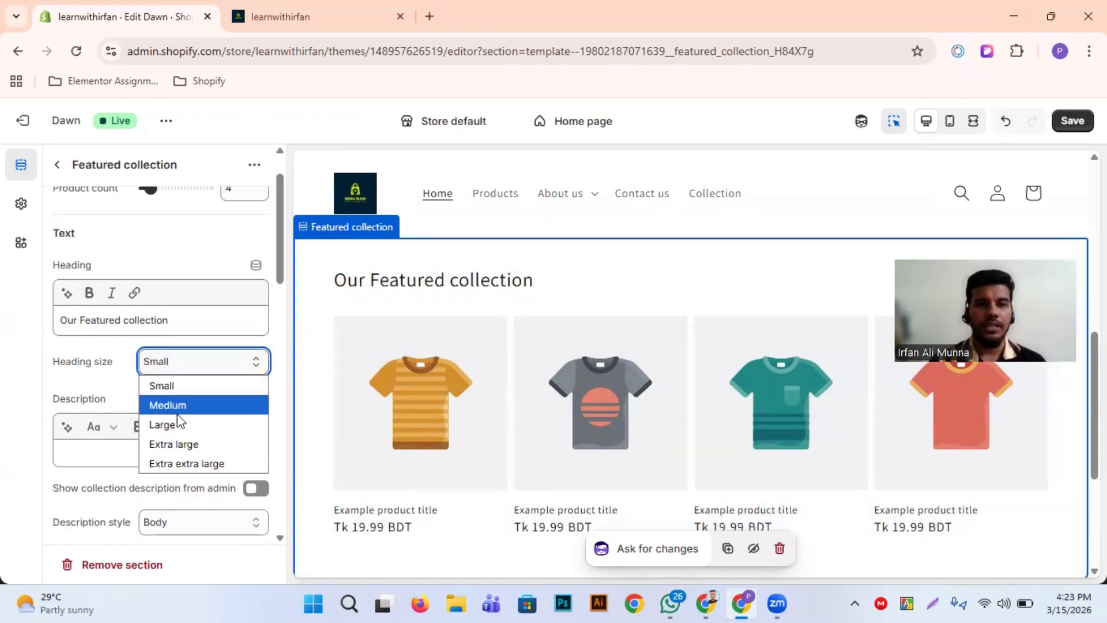
{"action": "left_click", "coordinate": [195, 406]}
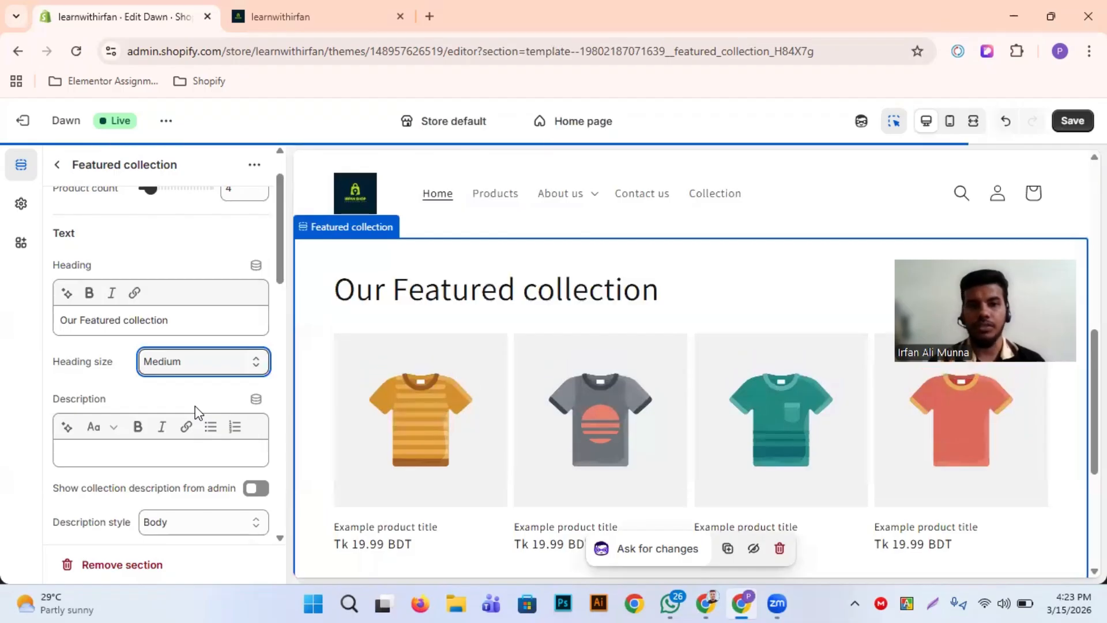
Enter "This is our featured collection" as the featured collection's description
{"action": "scroll", "coordinate": [157, 400], "scroll_direction": "down", "scroll_amount": 1}
{"action": "left_click", "coordinate": [161, 397]}
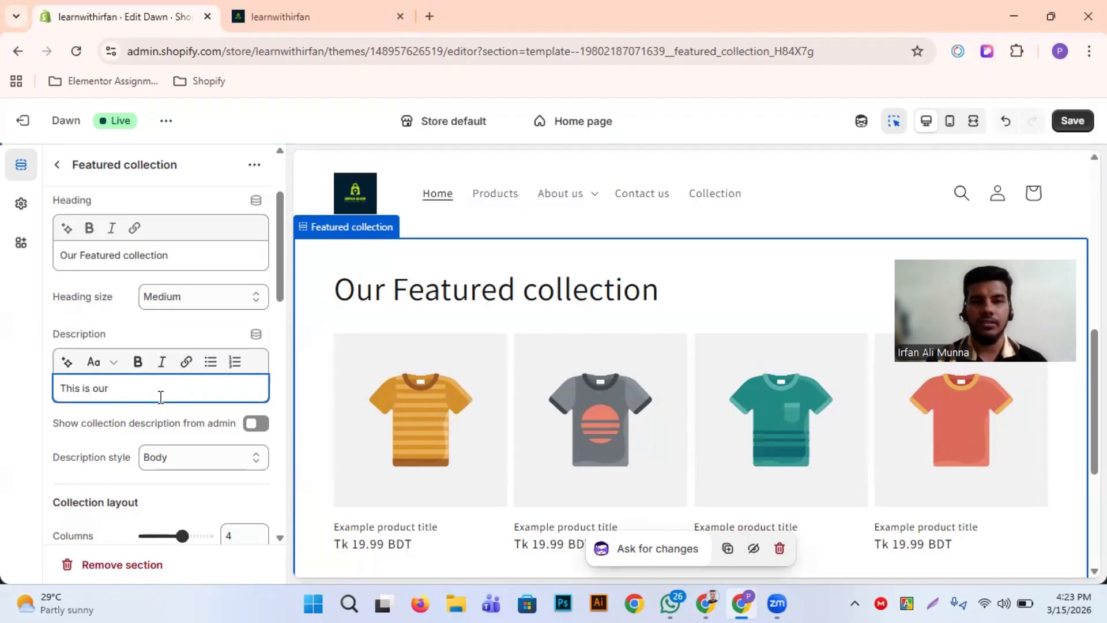
{"action": "type", "text": "This is our featured collection"}
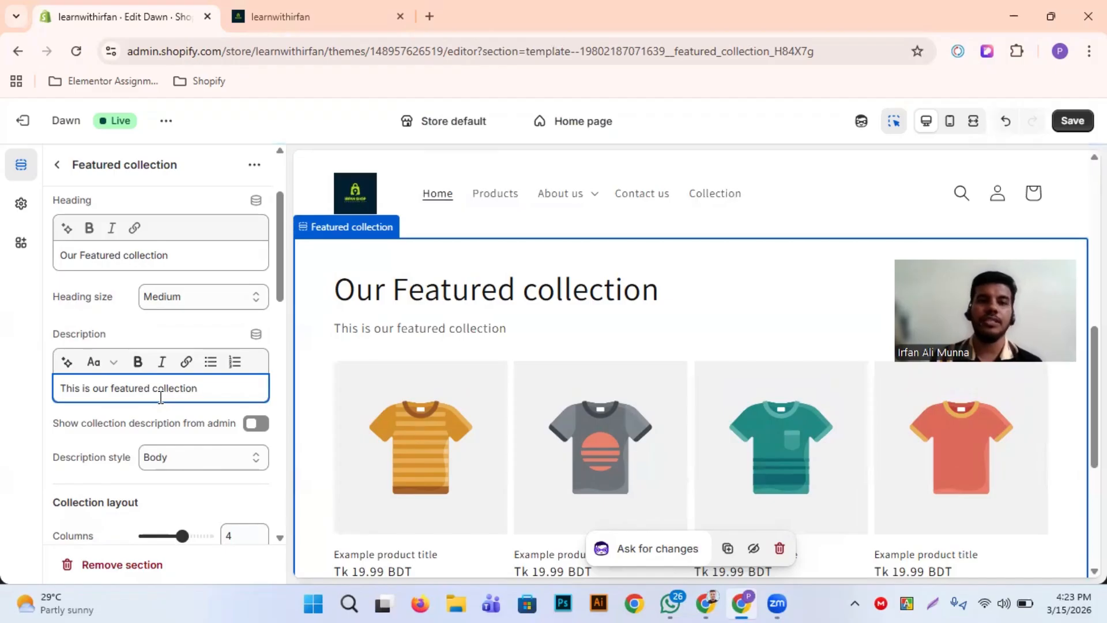
{"action": "left_click", "coordinate": [22, 407]}
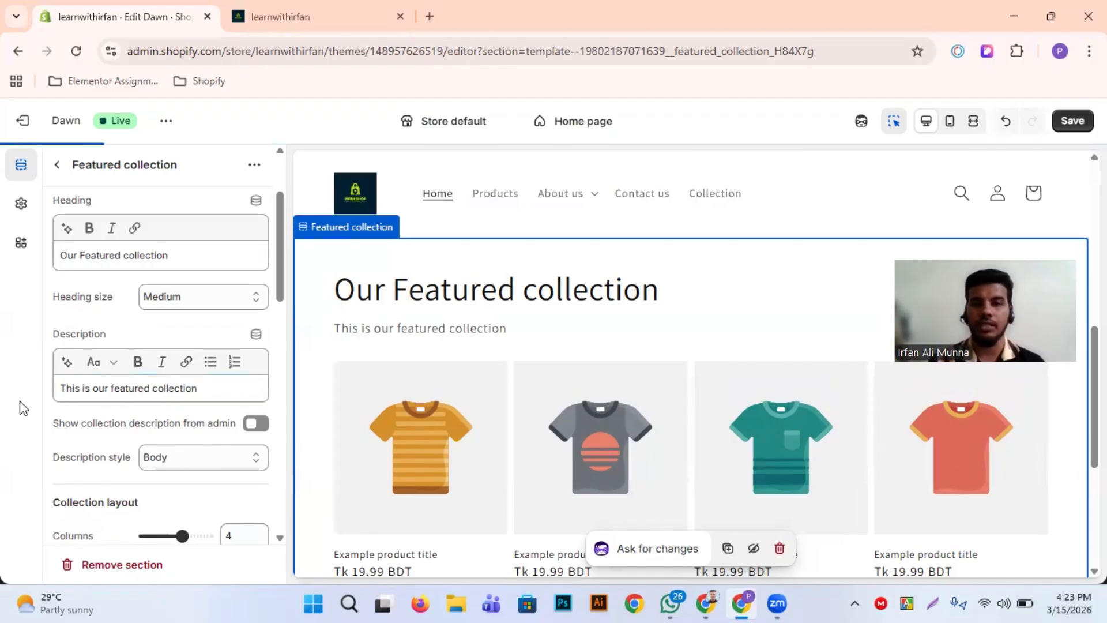
Switch the collection description from admin on and off again to compare its effect in the preview
{"action": "scroll", "coordinate": [203, 452], "scroll_direction": "down", "scroll_amount": 2}
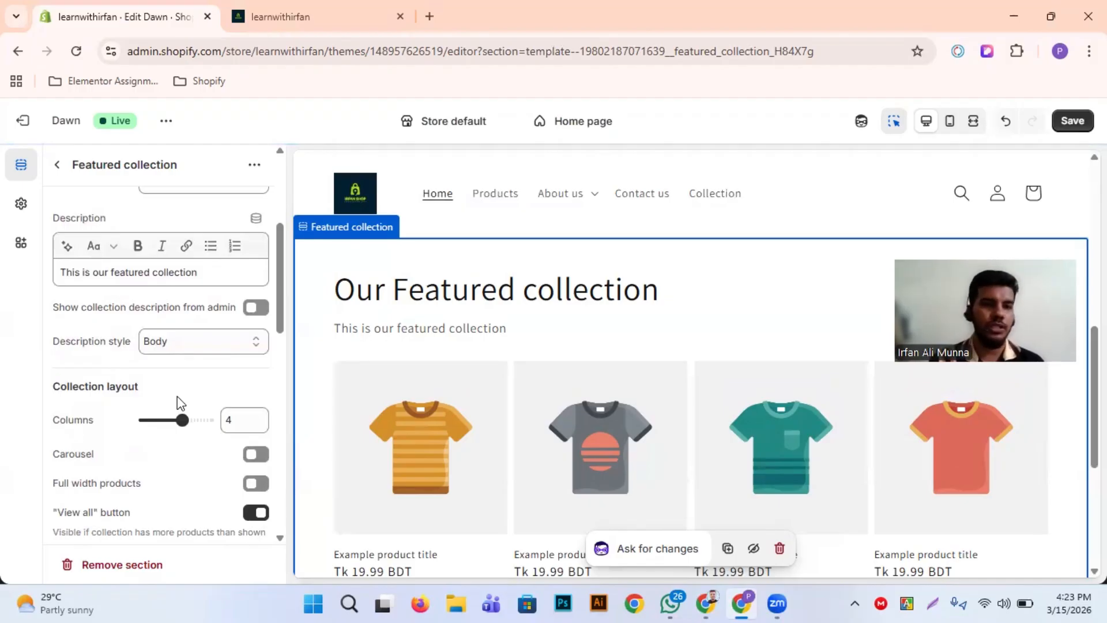
{"action": "scroll", "coordinate": [178, 396], "scroll_direction": "up", "scroll_amount": 1}
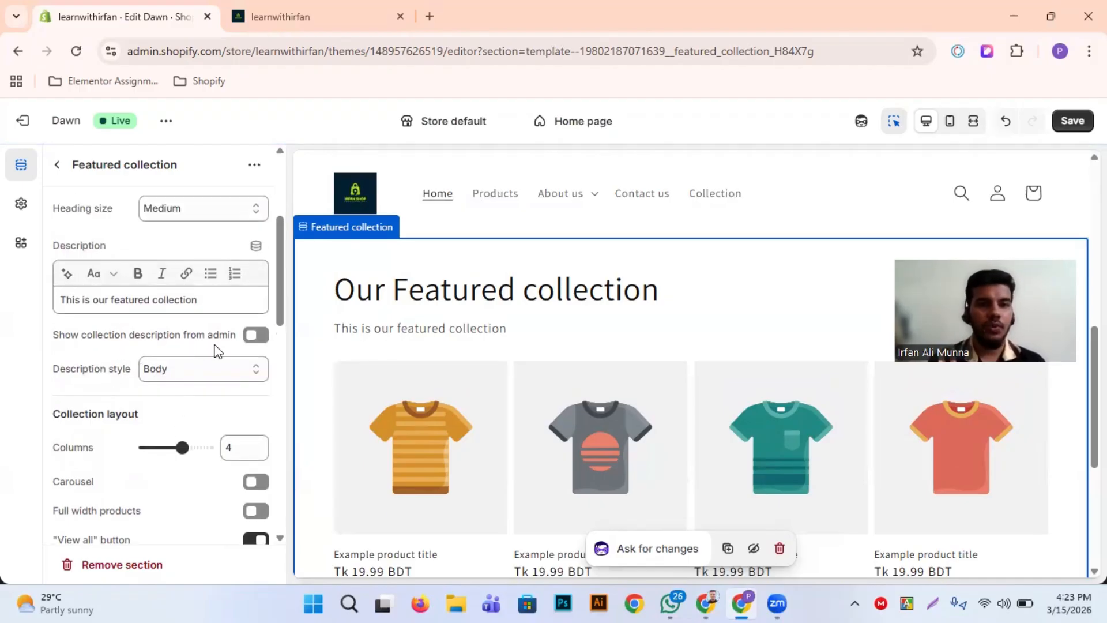
{"action": "left_click", "coordinate": [257, 337]}
{"action": "scroll", "coordinate": [488, 389], "scroll_direction": "down", "scroll_amount": 2}
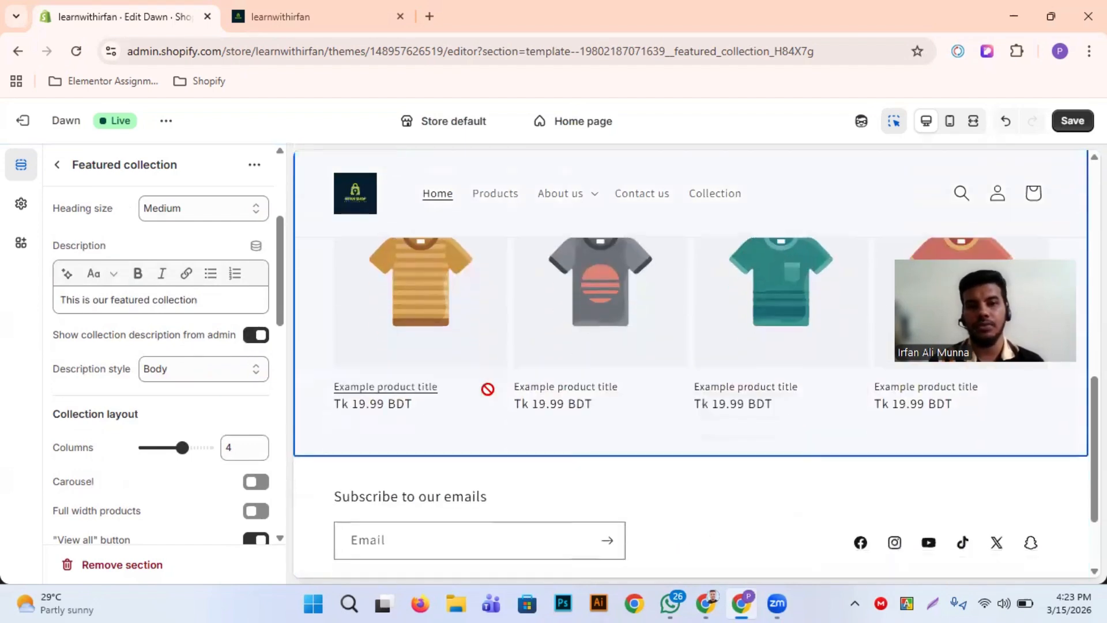
{"action": "left_click", "coordinate": [253, 339]}
{"action": "scroll", "coordinate": [422, 392], "scroll_direction": "down", "scroll_amount": 5}
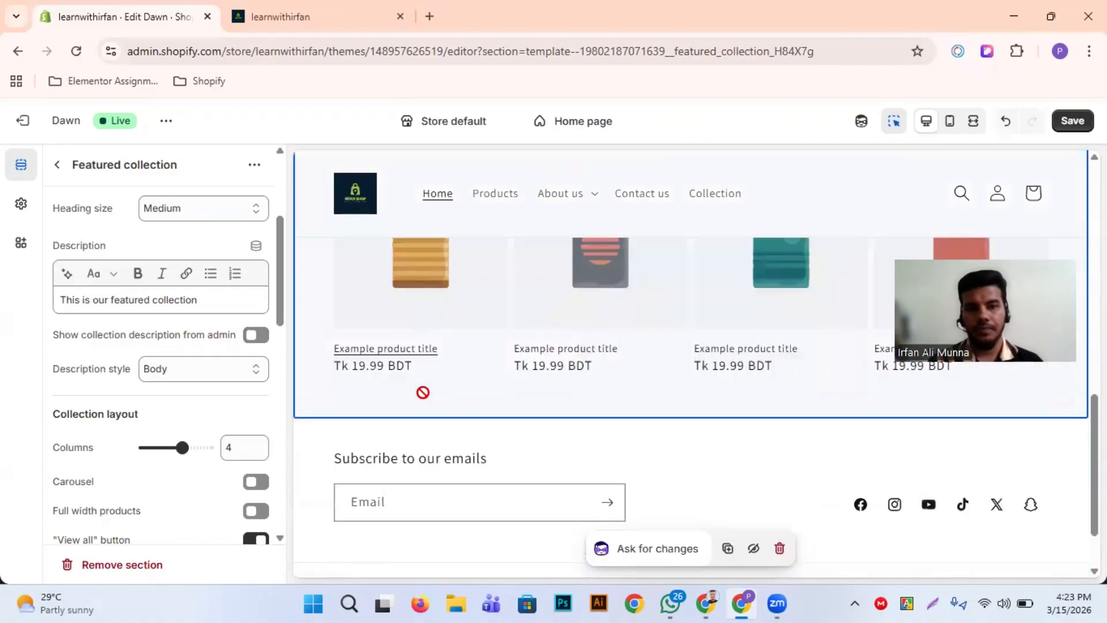
{"action": "scroll", "coordinate": [423, 392], "scroll_direction": "up", "scroll_amount": 2}
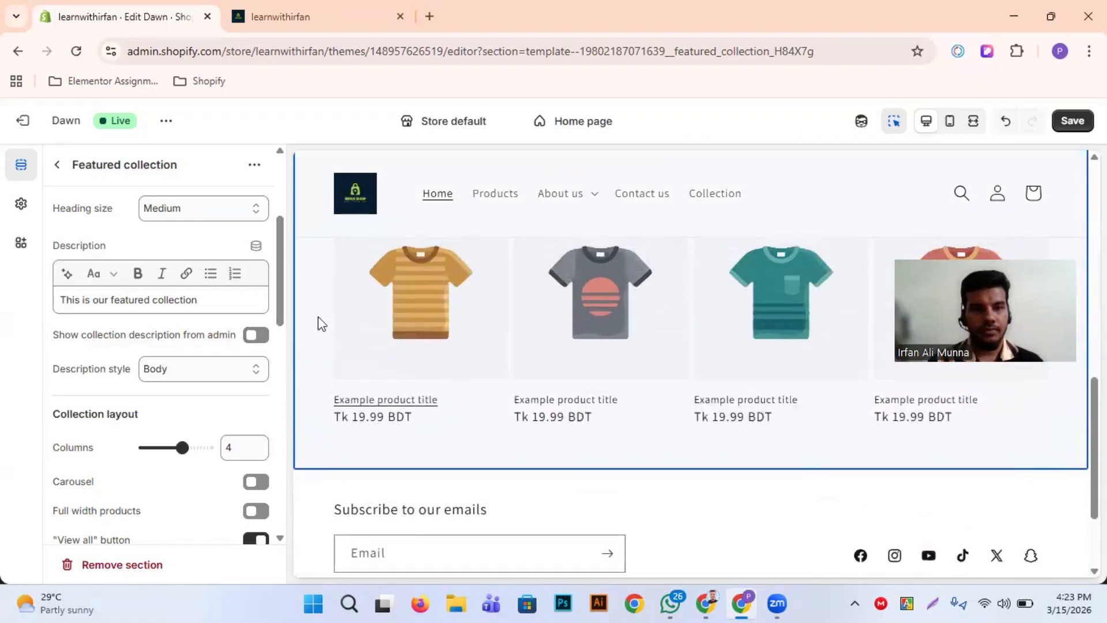
Enable showing the collection description from admin and examine the featured collection section in the preview
{"action": "left_click", "coordinate": [261, 340]}
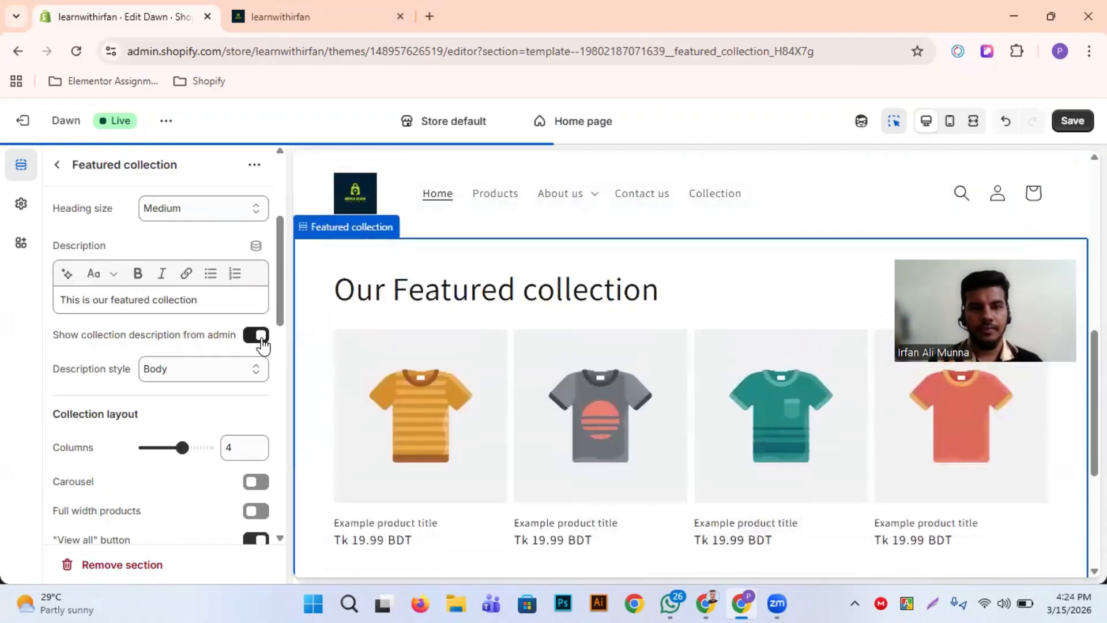
{"action": "scroll", "coordinate": [503, 426], "scroll_direction": "down", "scroll_amount": 5}
{"action": "scroll", "coordinate": [503, 426], "scroll_direction": "up", "scroll_amount": 3}
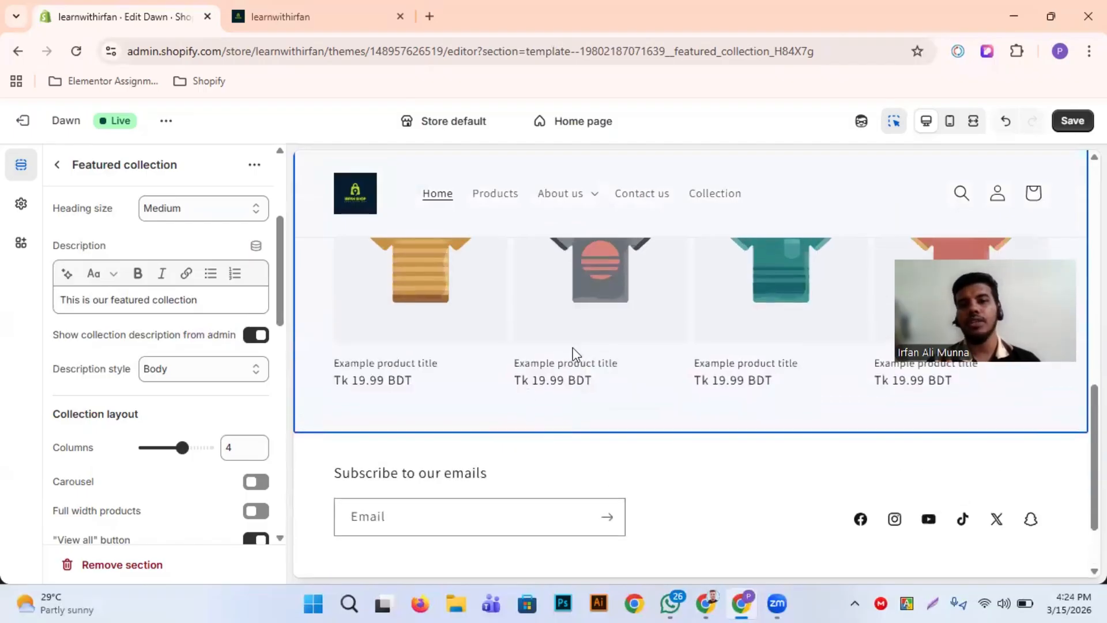
{"action": "scroll", "coordinate": [585, 340], "scroll_direction": "up", "scroll_amount": 1}
{"action": "scroll", "coordinate": [585, 341], "scroll_direction": "down", "scroll_amount": 1}
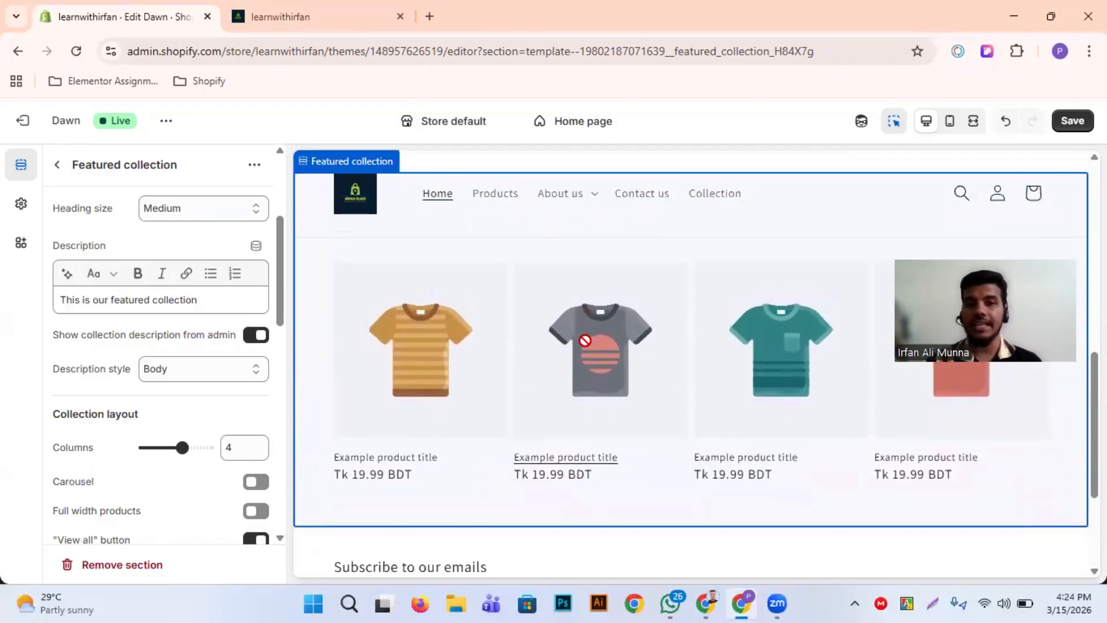
{"action": "scroll", "coordinate": [585, 341], "scroll_direction": "up", "scroll_amount": 1}
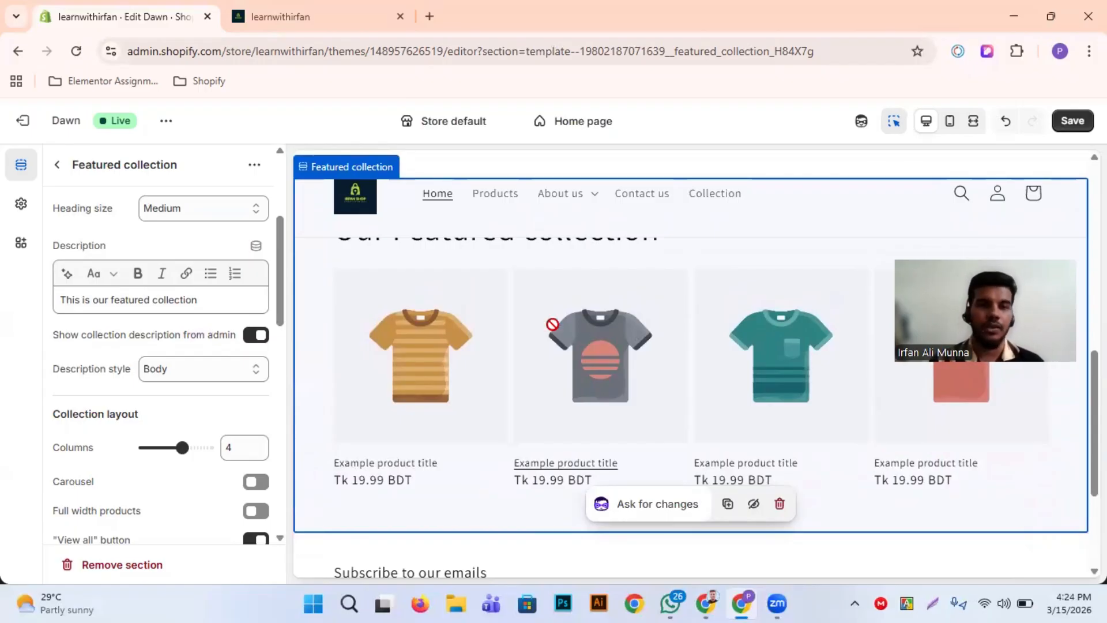
{"action": "scroll", "coordinate": [427, 397], "scroll_direction": "down", "scroll_amount": 1}
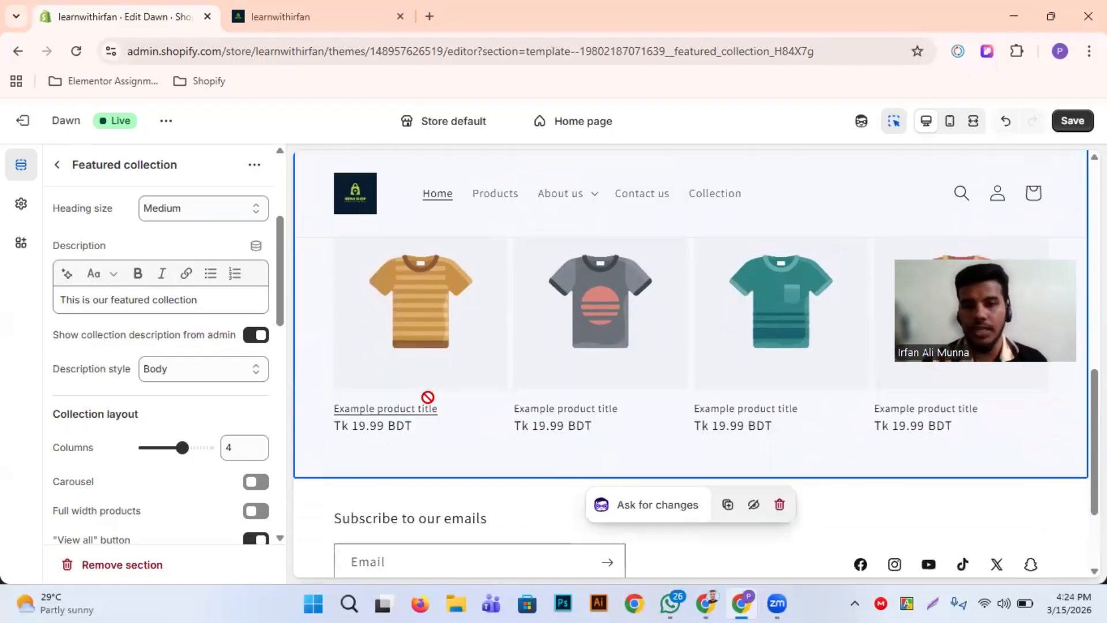
Try the Subtitle description style on the featured collection, and set it back to Body
{"action": "scroll", "coordinate": [150, 408], "scroll_direction": "down", "scroll_amount": 1}
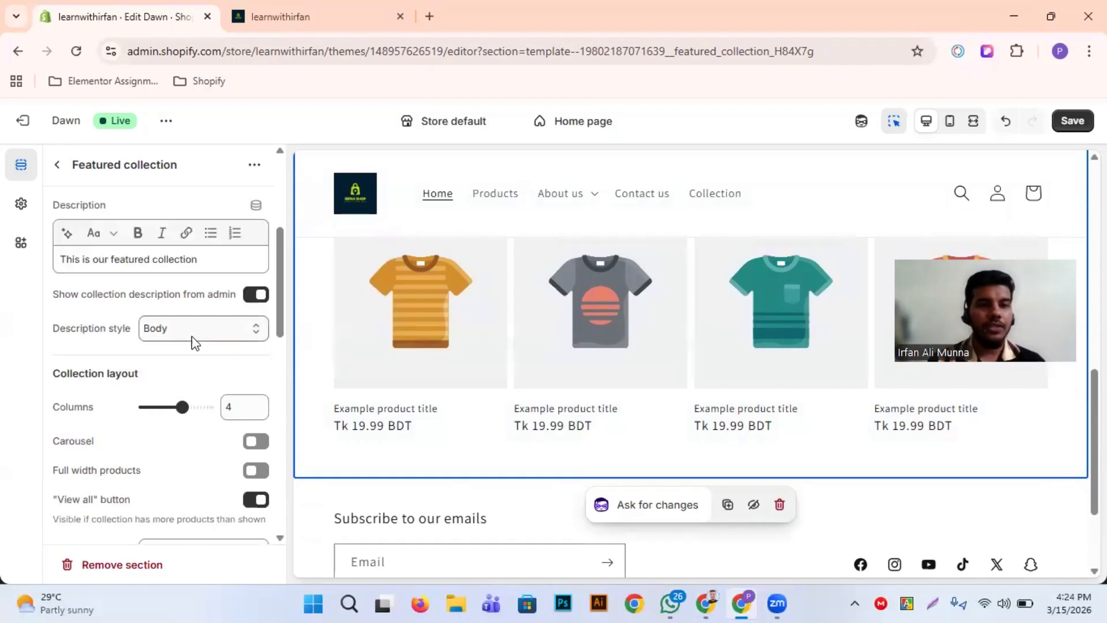
{"action": "left_click", "coordinate": [215, 332]}
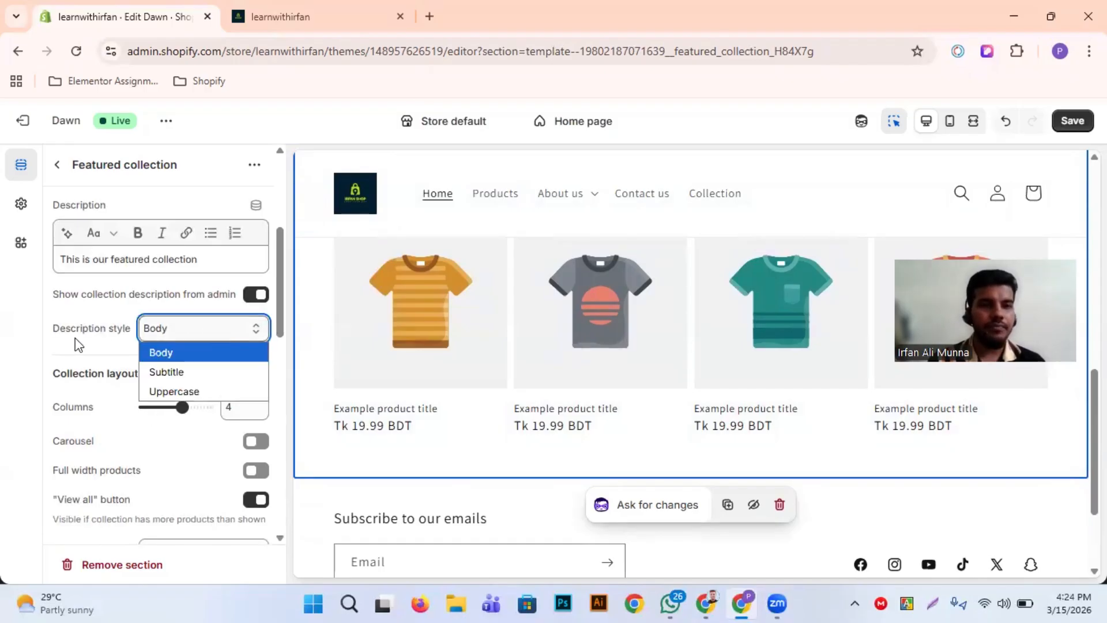
{"action": "left_click", "coordinate": [203, 374]}
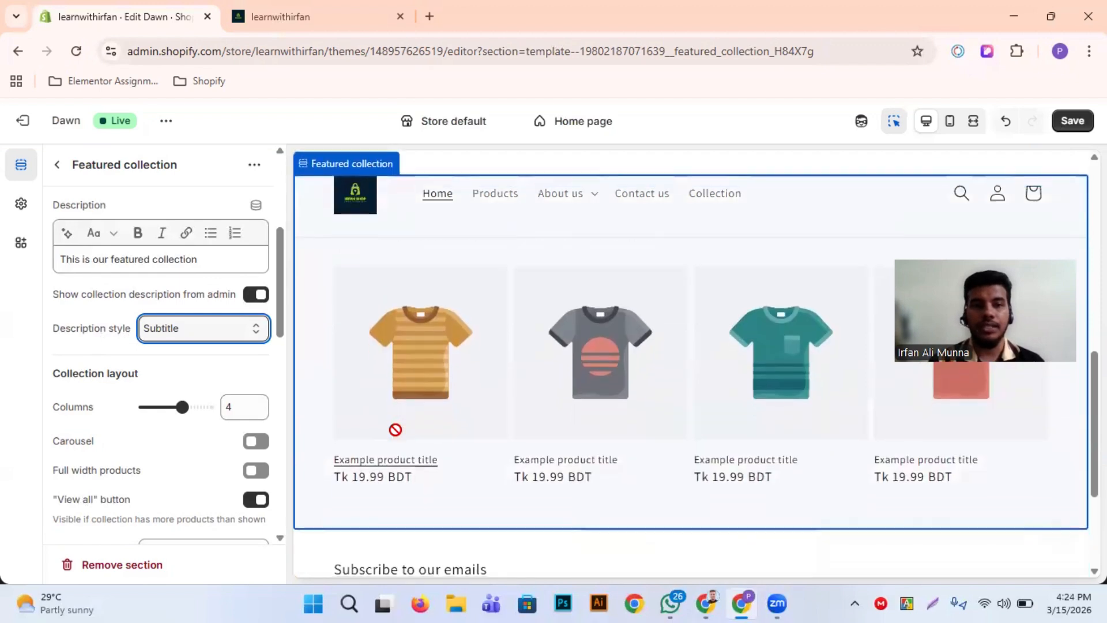
{"action": "scroll", "coordinate": [395, 430], "scroll_direction": "down", "scroll_amount": 4}
{"action": "left_click", "coordinate": [234, 329]}
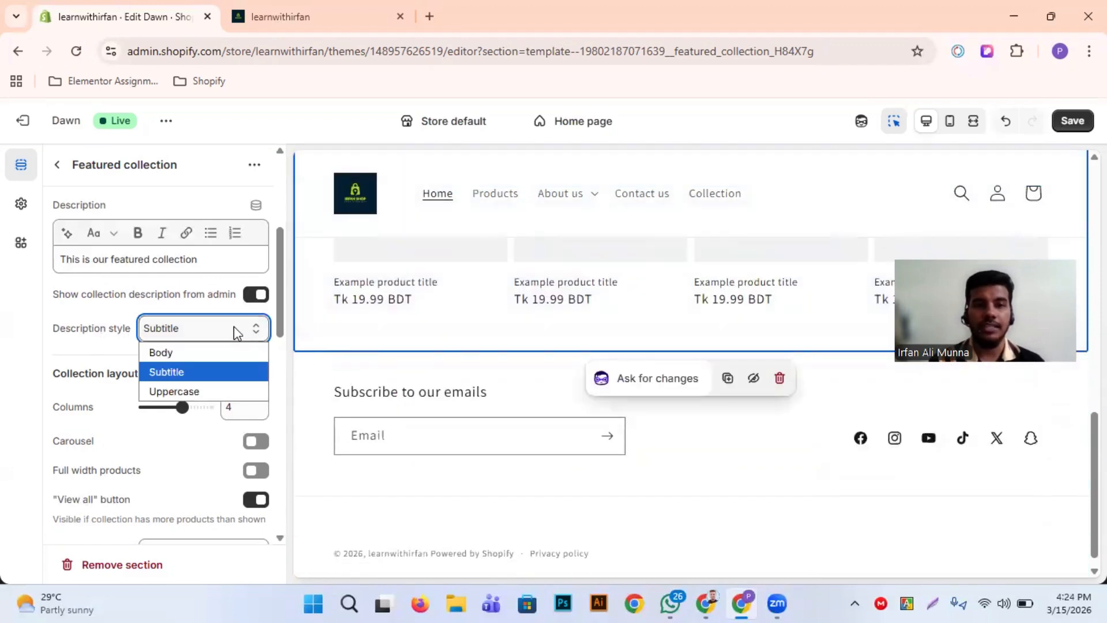
{"action": "left_click", "coordinate": [211, 359]}
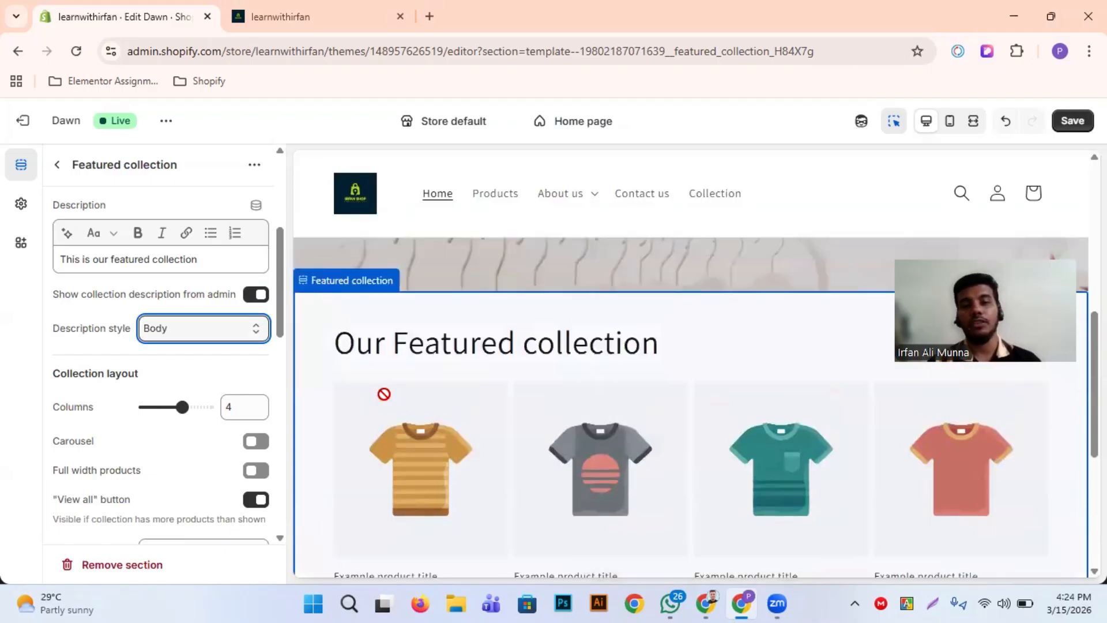
{"action": "scroll", "coordinate": [528, 435], "scroll_direction": "down", "scroll_amount": 2}
{"action": "scroll", "coordinate": [519, 391], "scroll_direction": "up", "scroll_amount": 2}
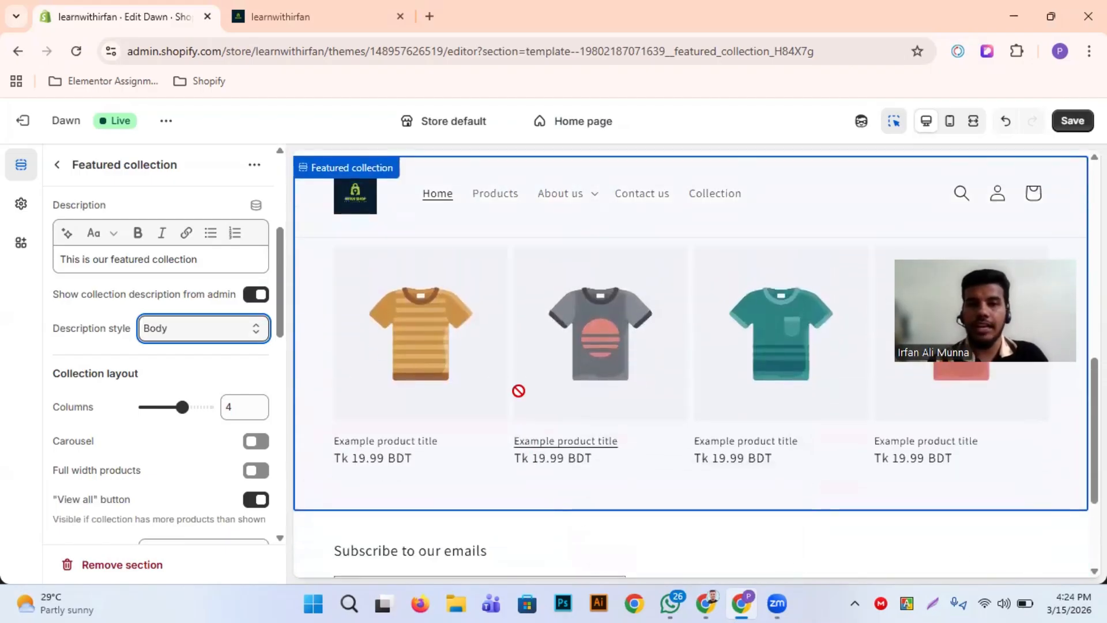
Try 3 columns in the featured collection's layout, and set the column count back to 4
{"action": "scroll", "coordinate": [519, 390], "scroll_direction": "down", "scroll_amount": 2}
{"action": "scroll", "coordinate": [156, 403], "scroll_direction": "down", "scroll_amount": 2}
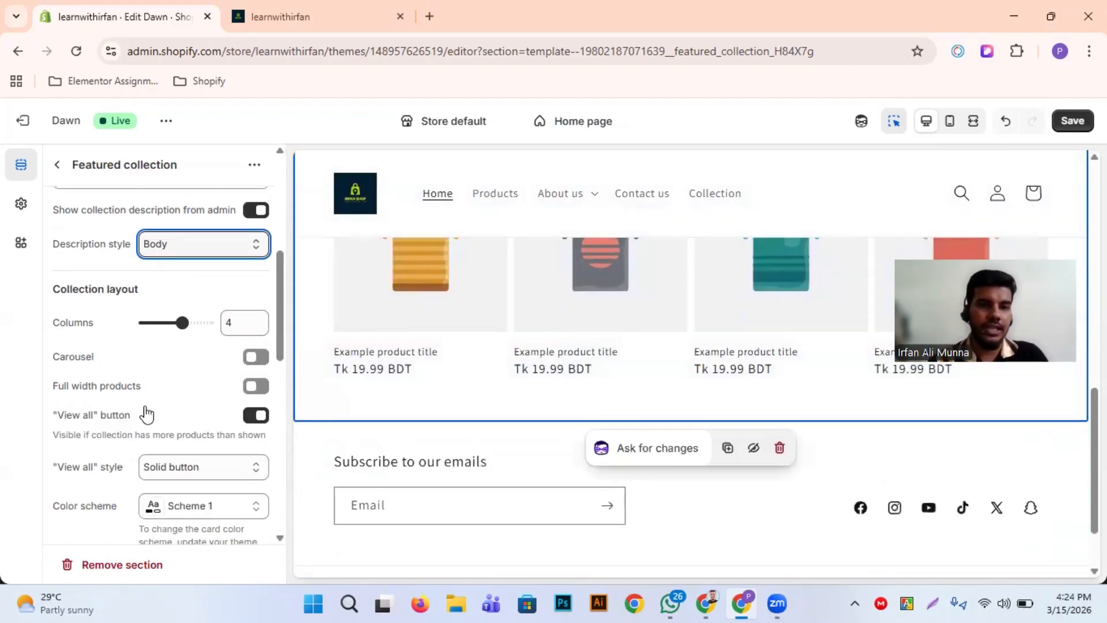
{"action": "scroll", "coordinate": [734, 323], "scroll_direction": "up", "scroll_amount": 3}
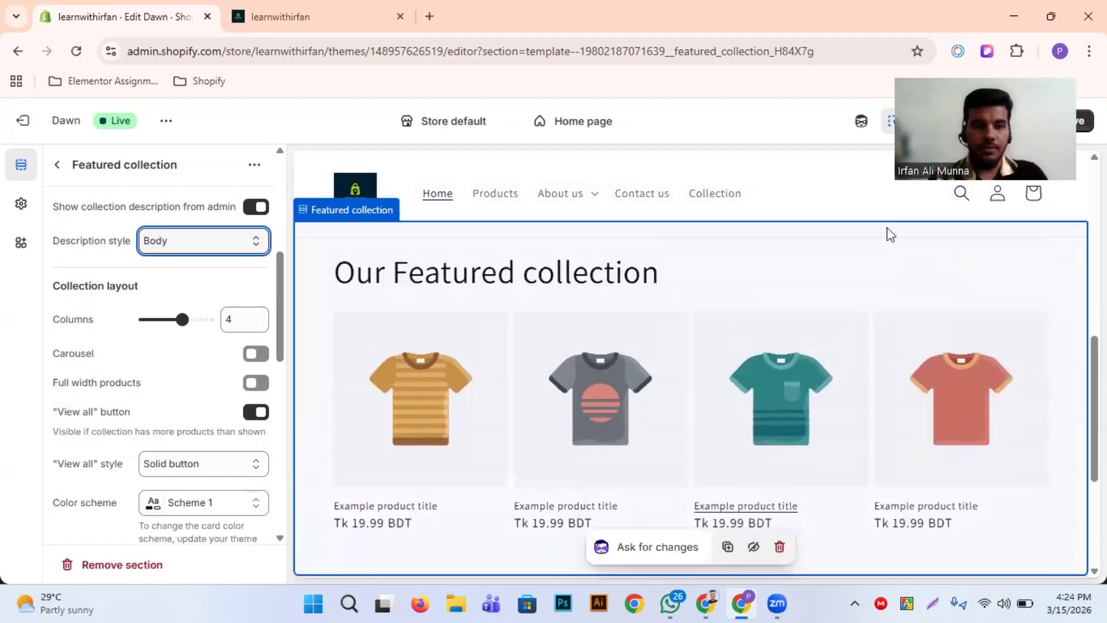
{"action": "scroll", "coordinate": [887, 227], "scroll_direction": "down", "scroll_amount": 1}
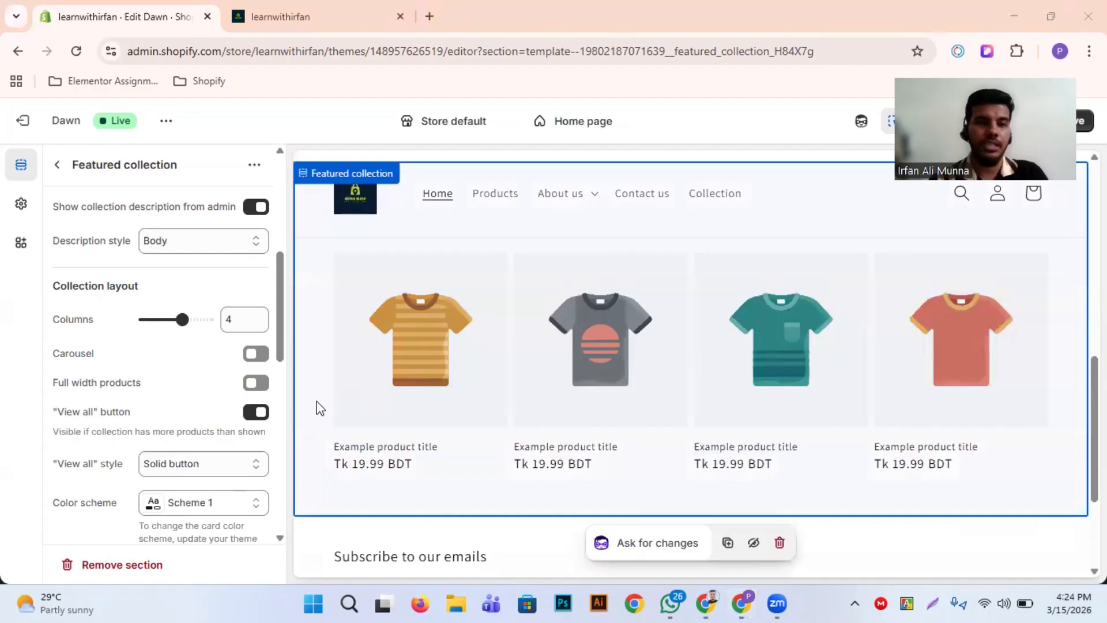
{"action": "double_click", "coordinate": [244, 319]}
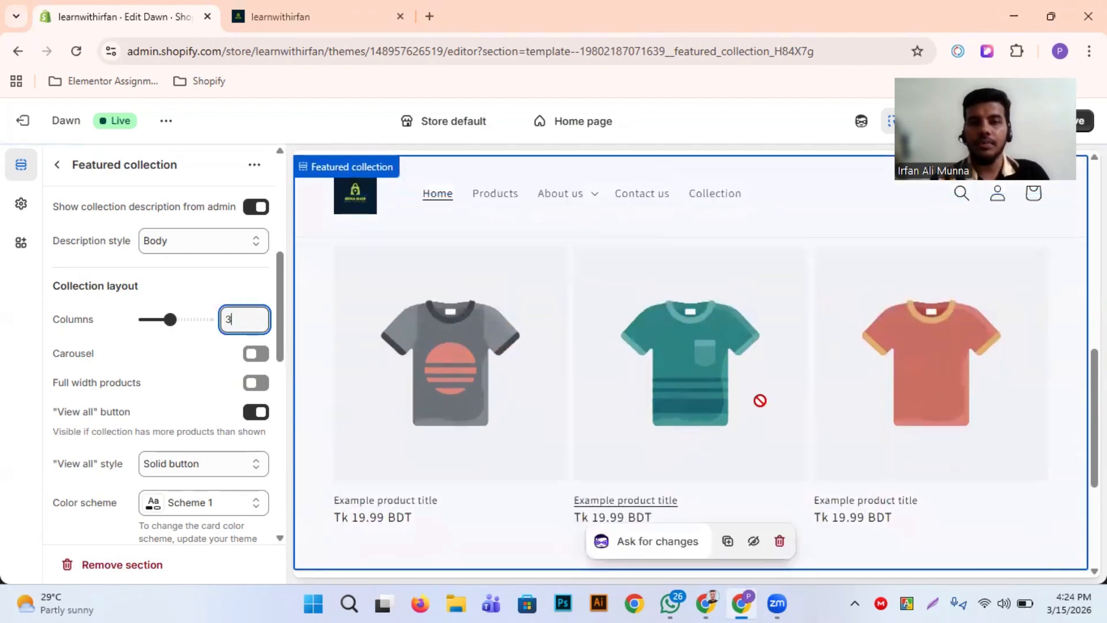
{"action": "double_click", "coordinate": [238, 324]}
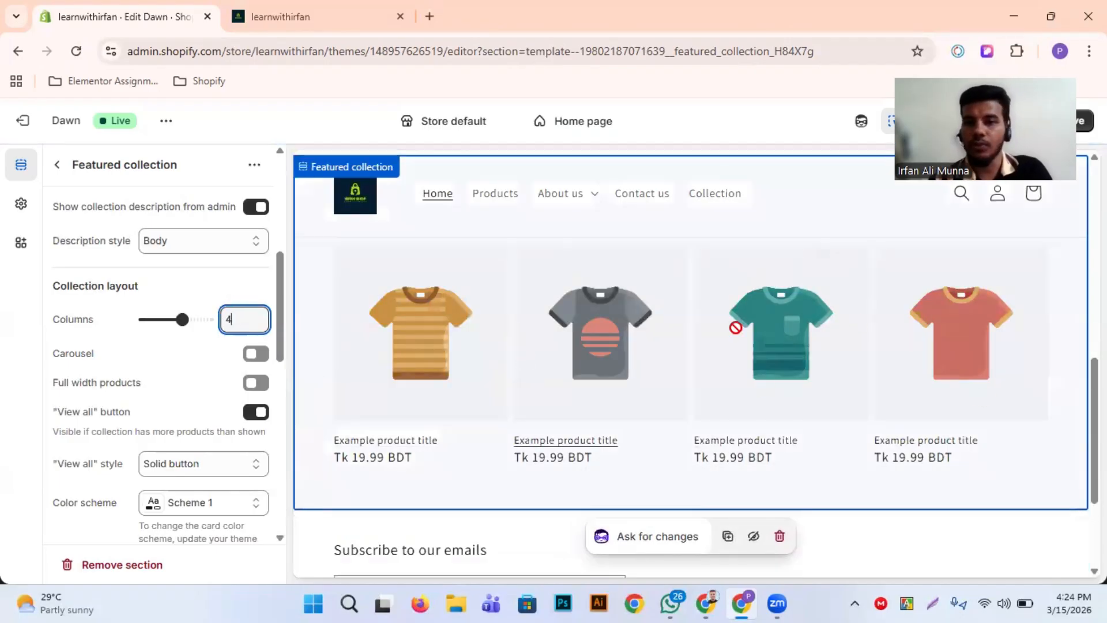
Enable the carousel in the featured collection's layout and check the product row in the preview
{"action": "scroll", "coordinate": [208, 363], "scroll_direction": "down", "scroll_amount": 1}
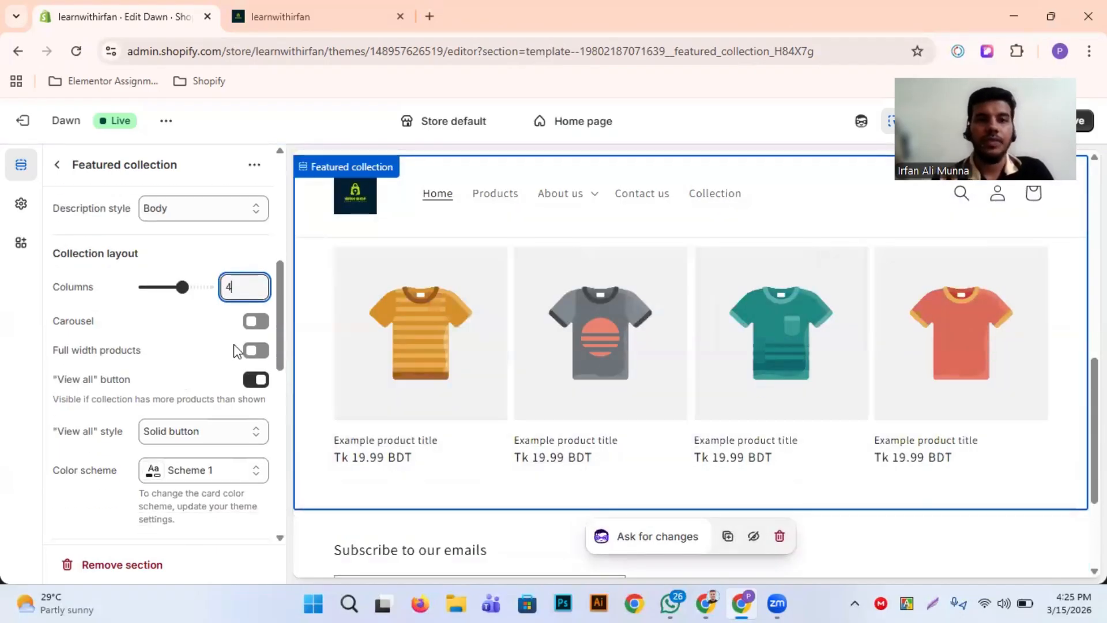
{"action": "left_click", "coordinate": [258, 324]}
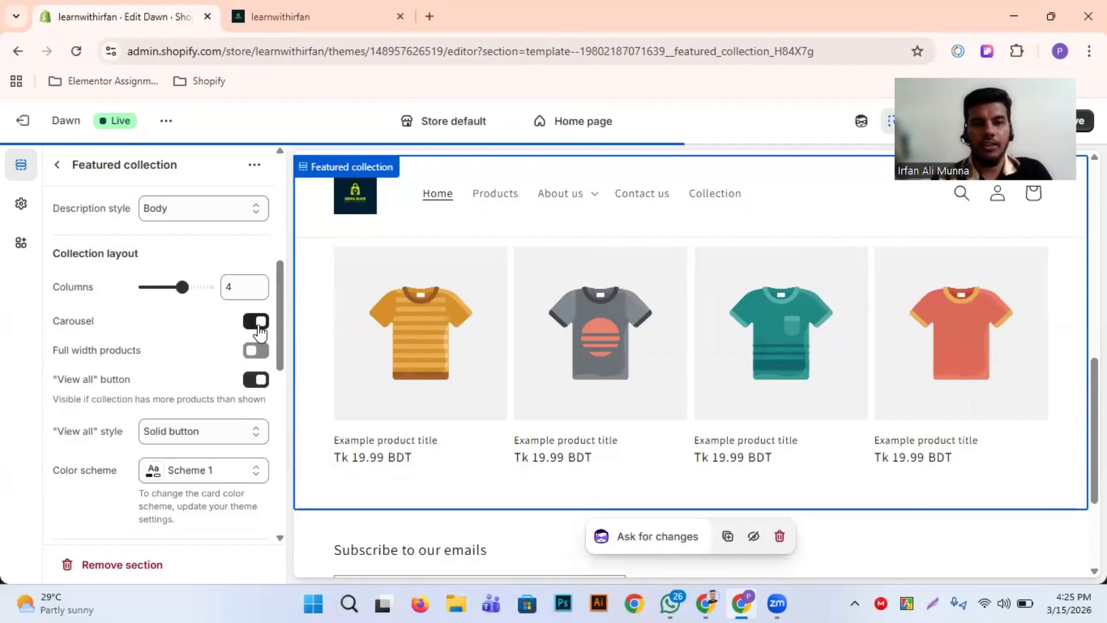
{"action": "scroll", "coordinate": [505, 355], "scroll_direction": "up", "scroll_amount": 1}
{"action": "scroll", "coordinate": [699, 348], "scroll_direction": "left", "scroll_amount": 3}
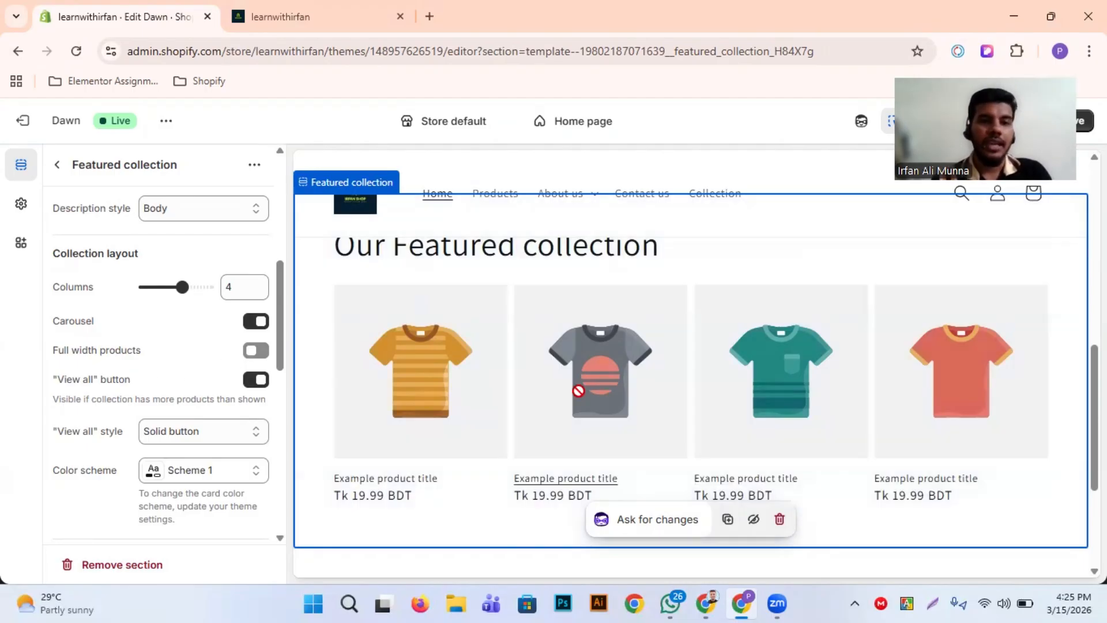
{"action": "scroll", "coordinate": [576, 389], "scroll_direction": "down", "scroll_amount": 1}
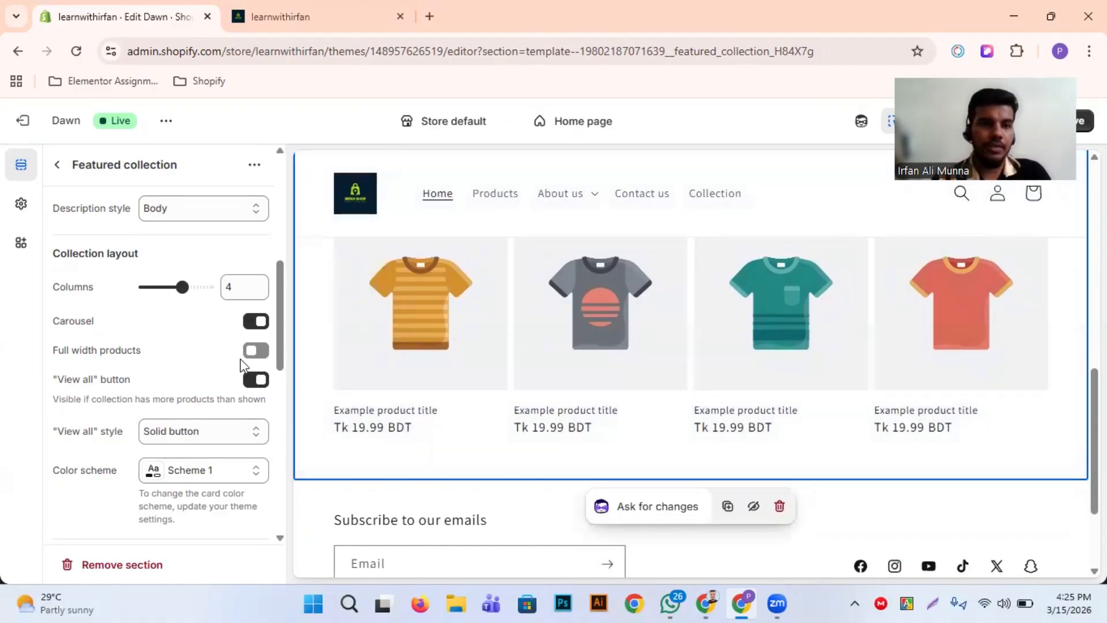
Enable full width products for the featured collection
{"action": "left_click", "coordinate": [257, 353]}
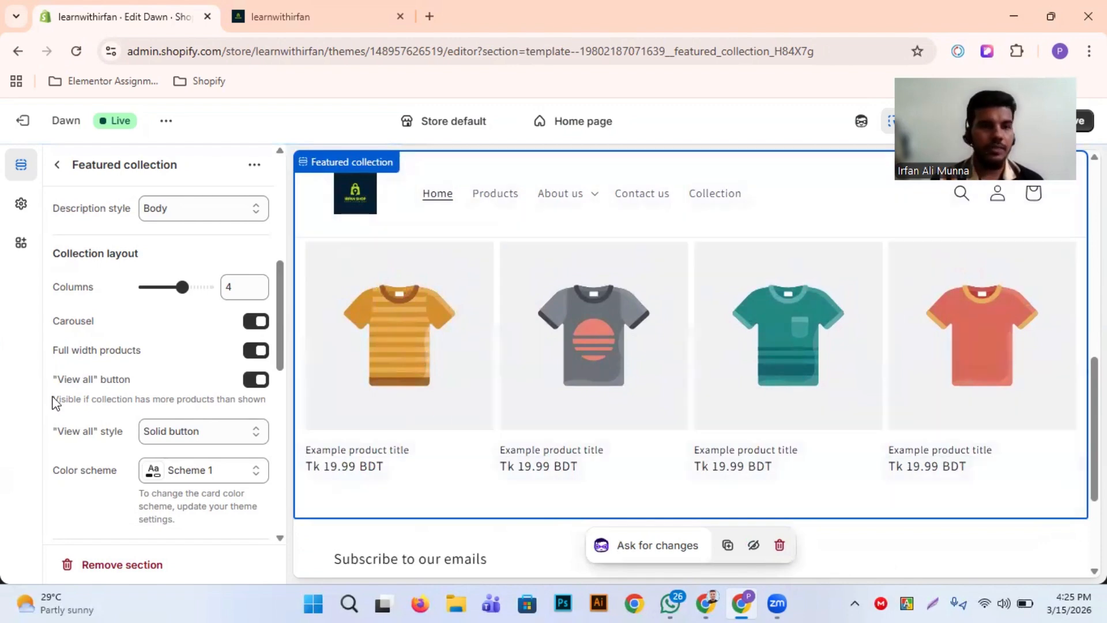
{"action": "scroll", "coordinate": [56, 407], "scroll_direction": "down", "scroll_amount": 1}
{"action": "scroll", "coordinate": [426, 410], "scroll_direction": "down", "scroll_amount": 1}
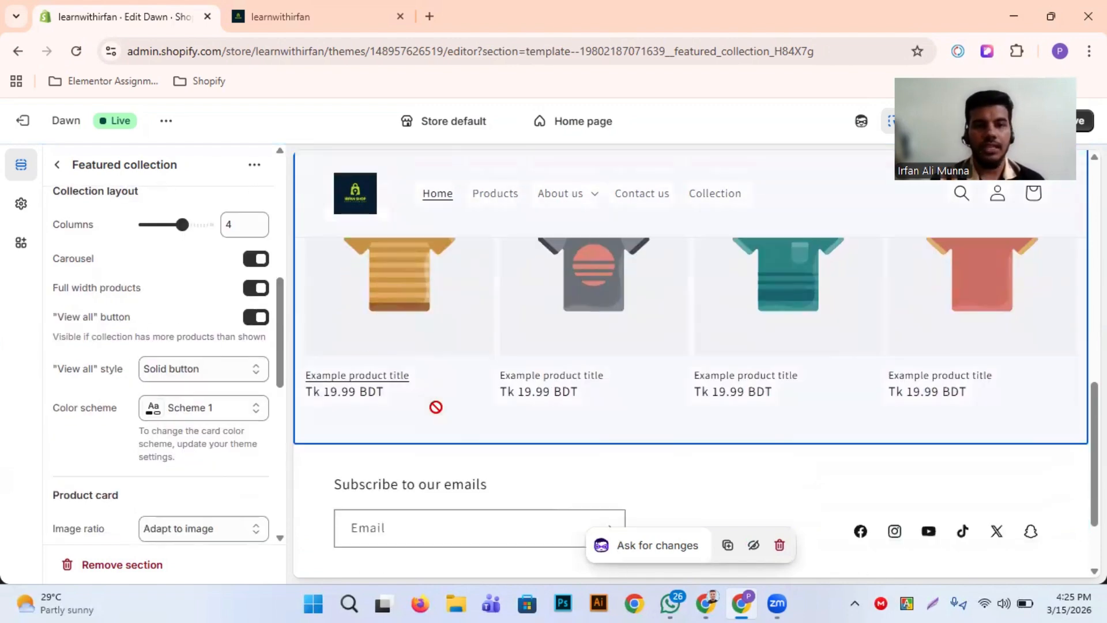
Switch the featured collection's "View all" button off and on again to compare its effect in the preview
{"action": "scroll", "coordinate": [465, 439], "scroll_direction": "down", "scroll_amount": 2}
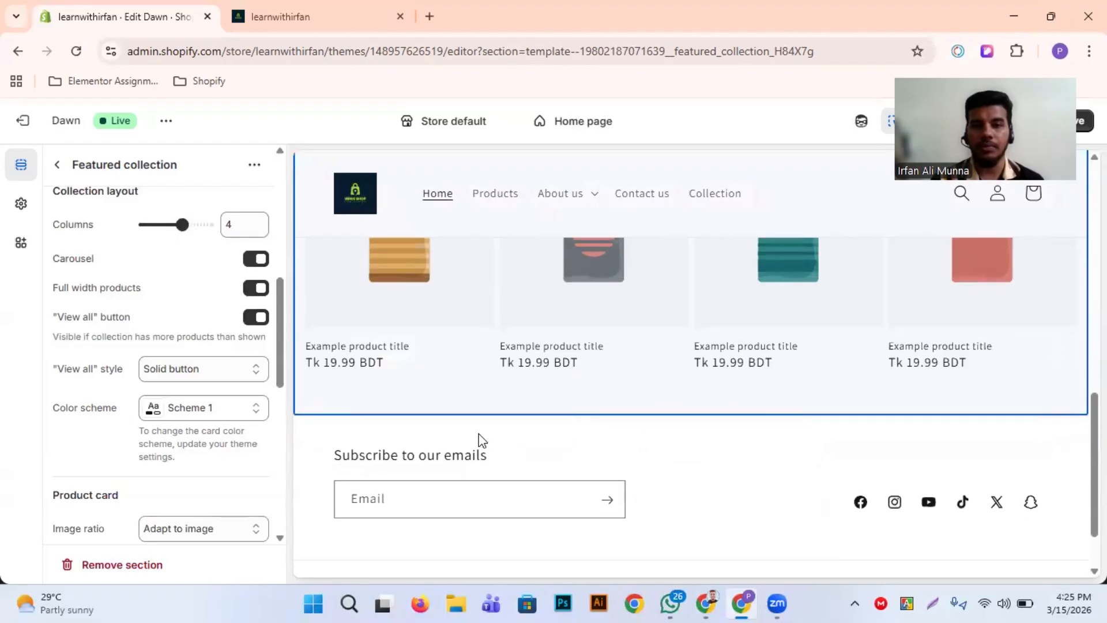
{"action": "left_click", "coordinate": [256, 317]}
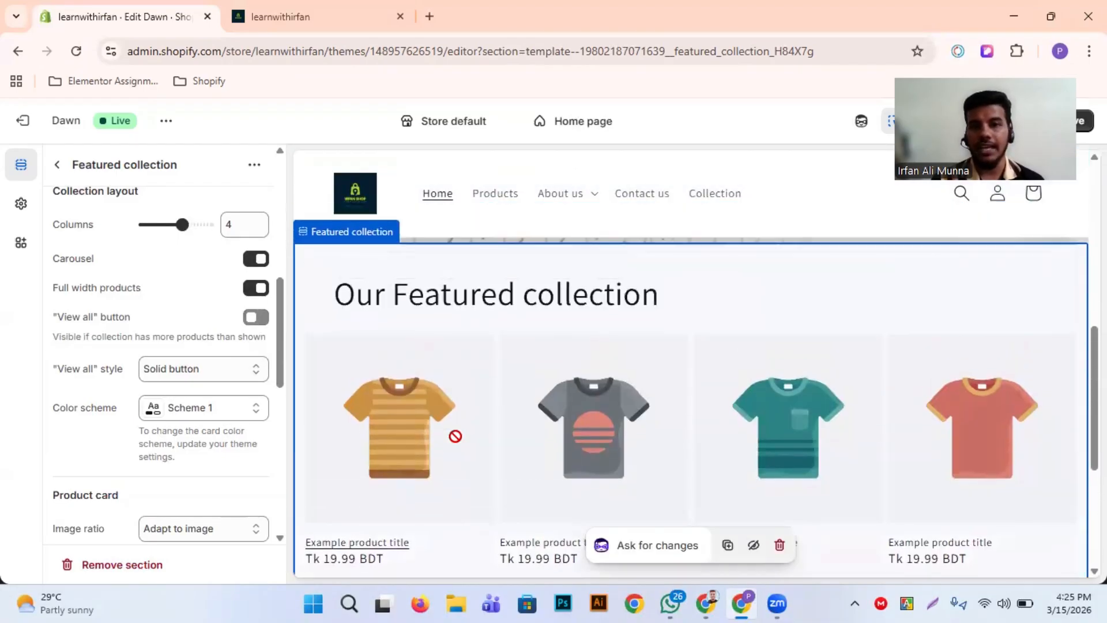
{"action": "scroll", "coordinate": [456, 437], "scroll_direction": "down", "scroll_amount": 3}
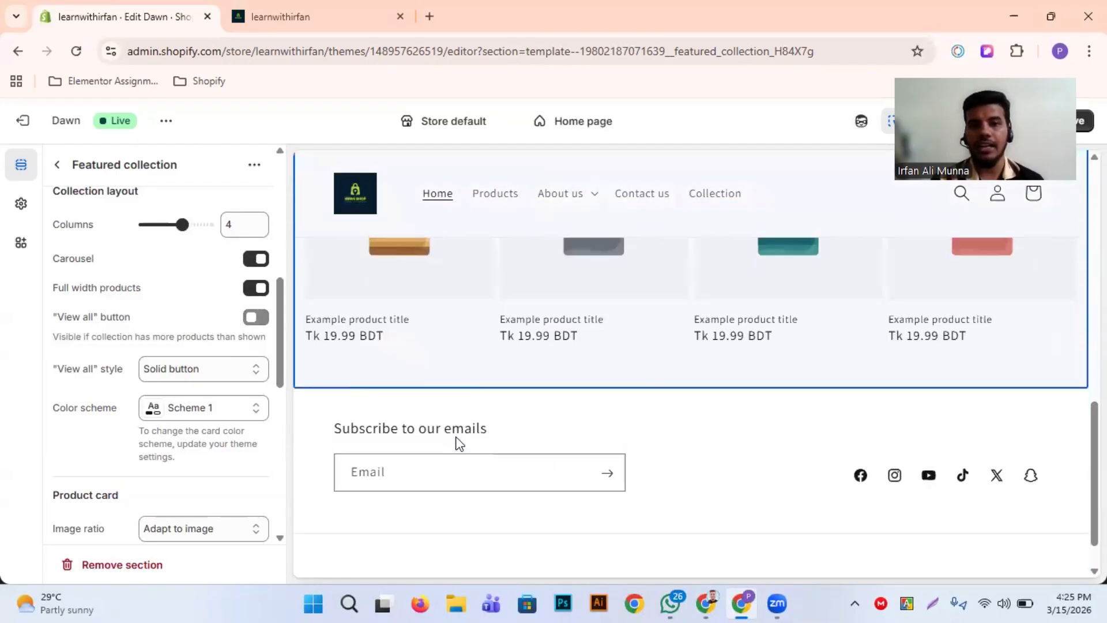
{"action": "left_click", "coordinate": [257, 317]}
Set the featured collection's "View all" style to Link
{"action": "scroll", "coordinate": [198, 427], "scroll_direction": "down", "scroll_amount": 1}
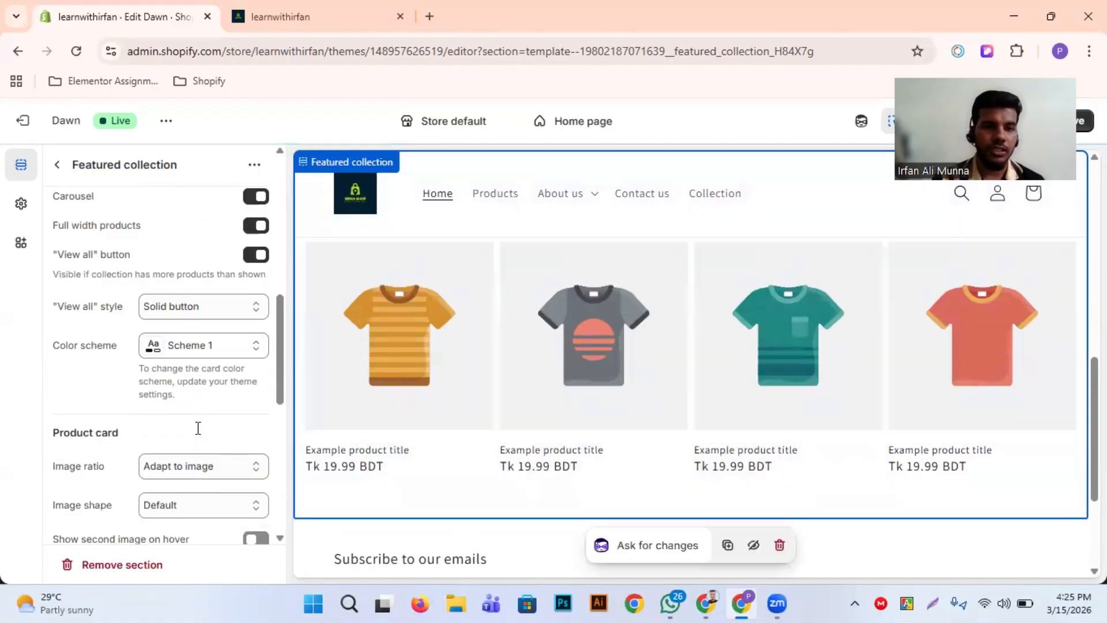
{"action": "left_click", "coordinate": [208, 311]}
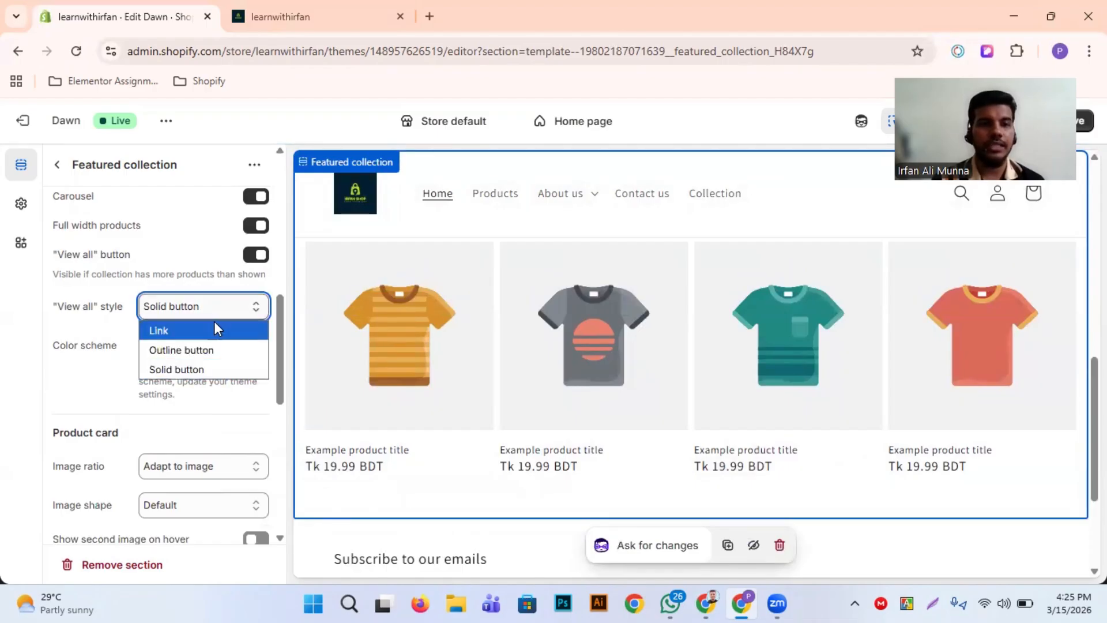
{"action": "left_click", "coordinate": [207, 327]}
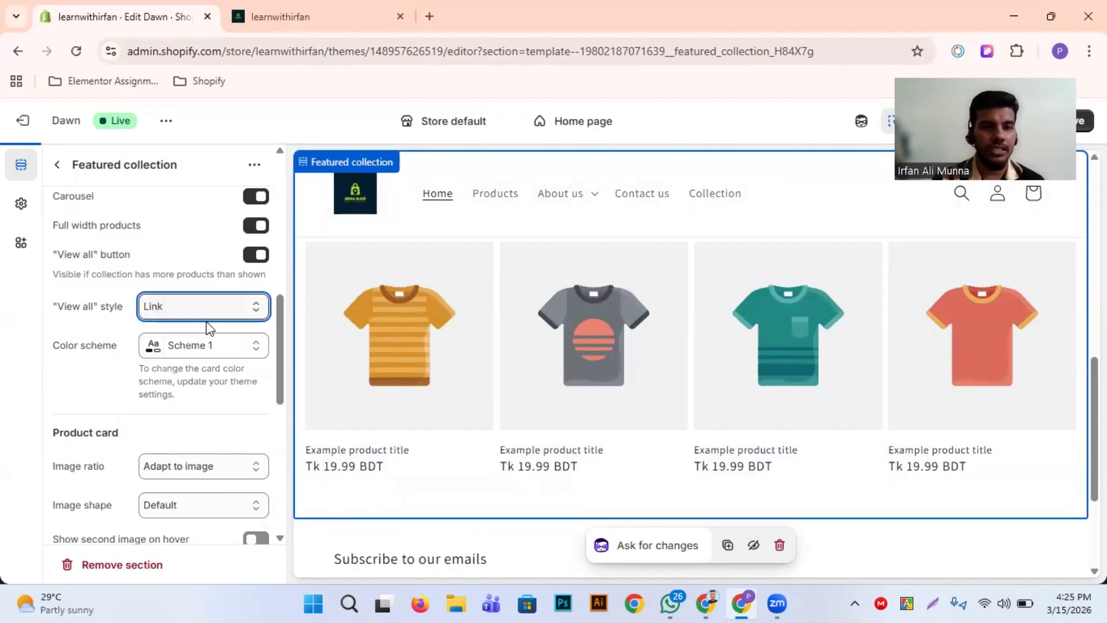
{"action": "scroll", "coordinate": [419, 376], "scroll_direction": "down", "scroll_amount": 3}
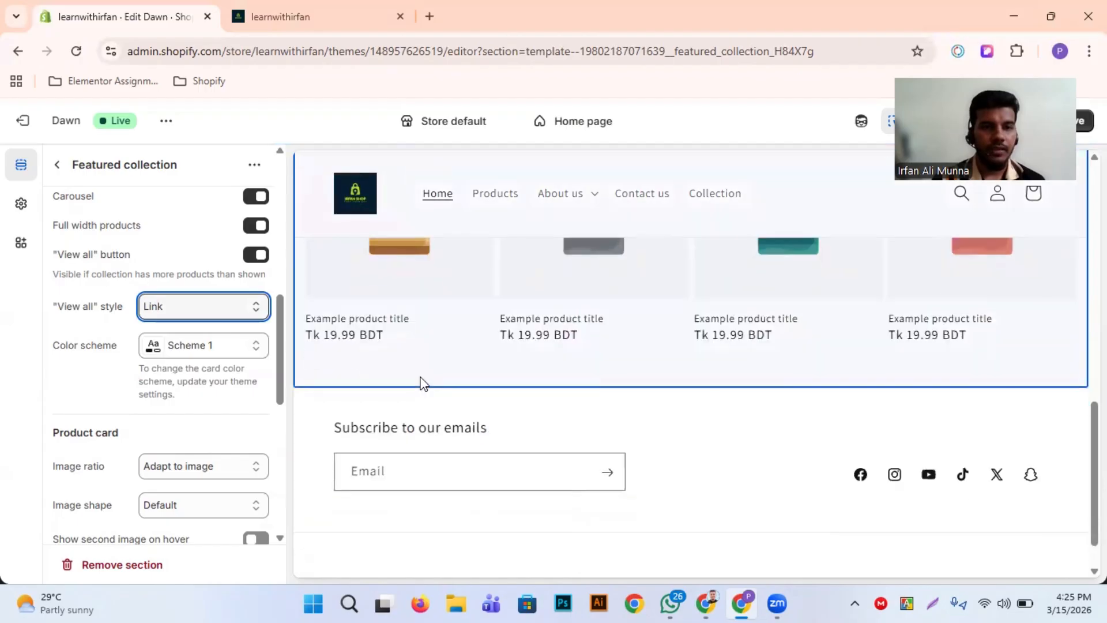
Apply color Scheme 3 to the featured collection section and check it in the preview
{"action": "scroll", "coordinate": [173, 388], "scroll_direction": "down", "scroll_amount": 5}
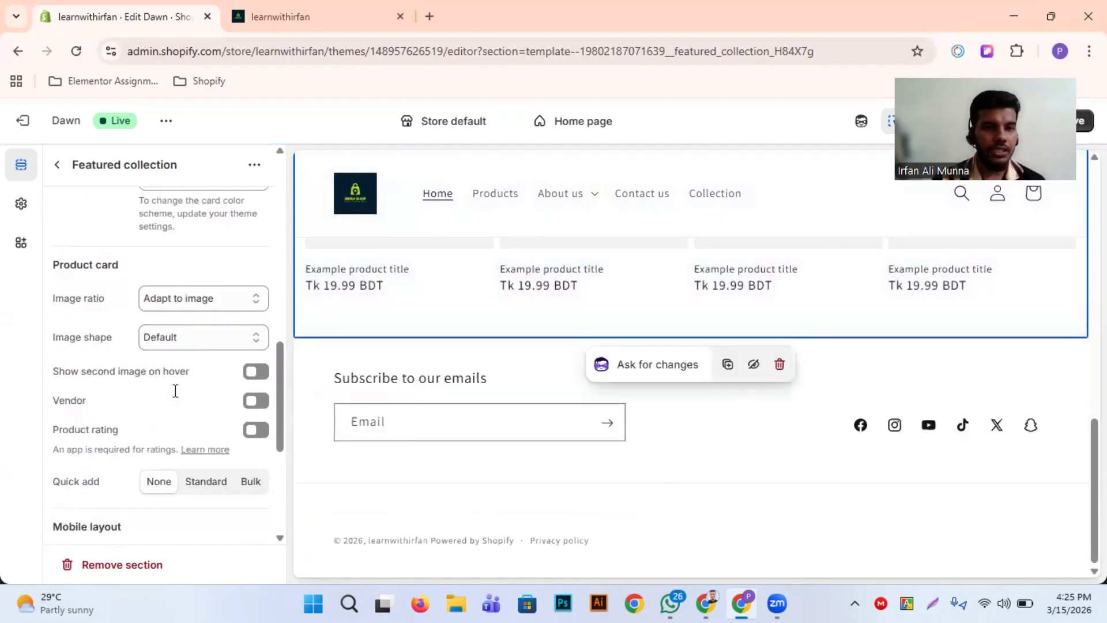
{"action": "scroll", "coordinate": [175, 391], "scroll_direction": "down", "scroll_amount": 3}
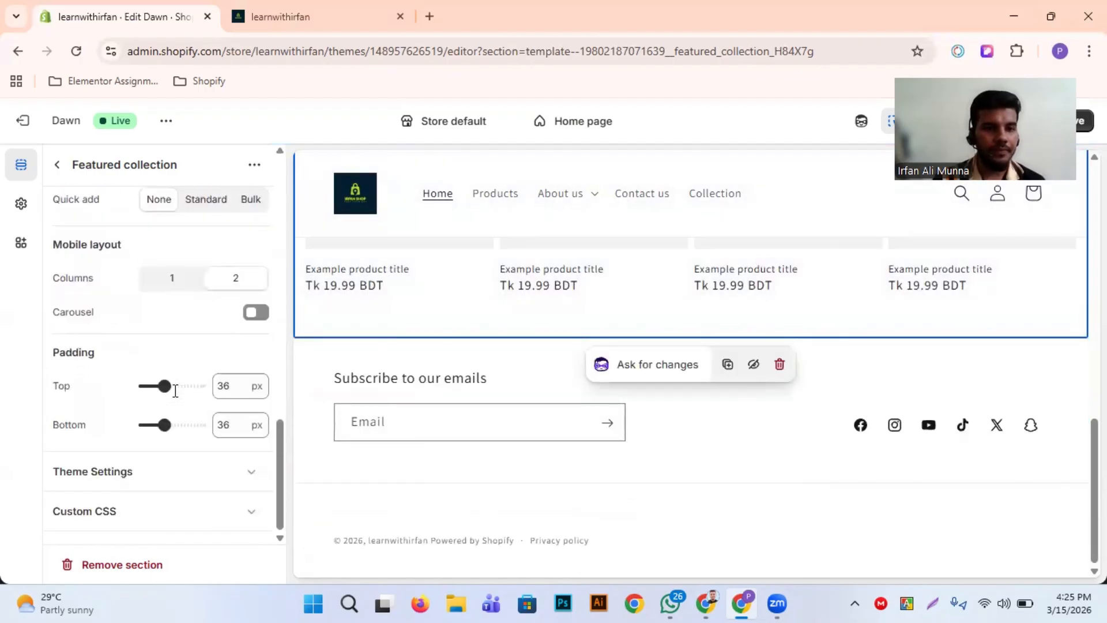
{"action": "scroll", "coordinate": [175, 391], "scroll_direction": "up", "scroll_amount": 8}
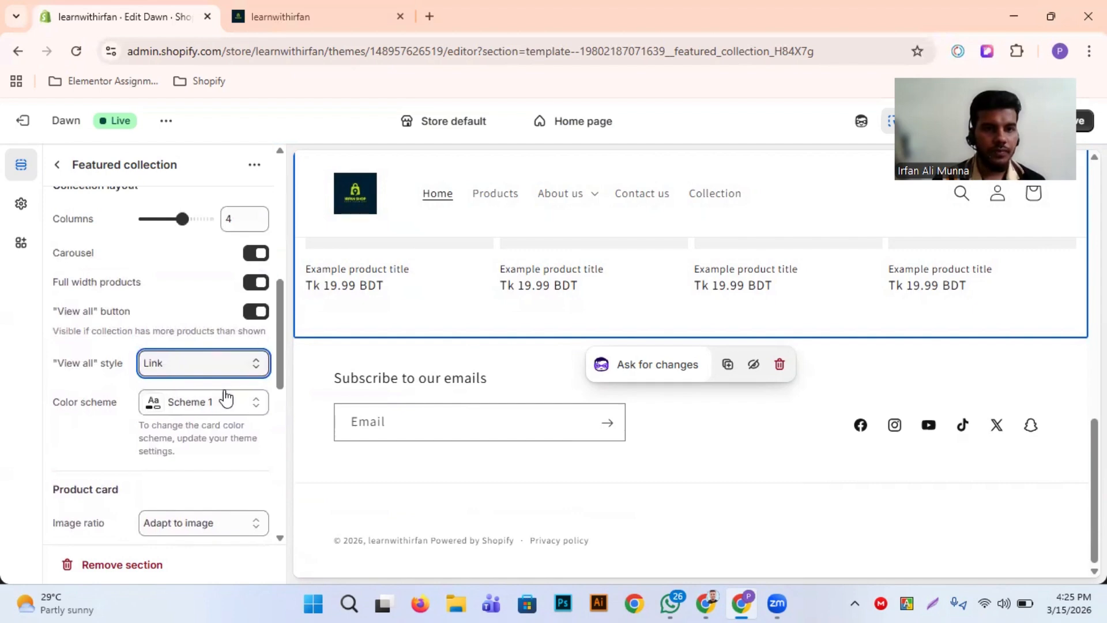
{"action": "scroll", "coordinate": [225, 397], "scroll_direction": "down", "scroll_amount": 2}
{"action": "scroll", "coordinate": [315, 324], "scroll_direction": "up", "scroll_amount": 3}
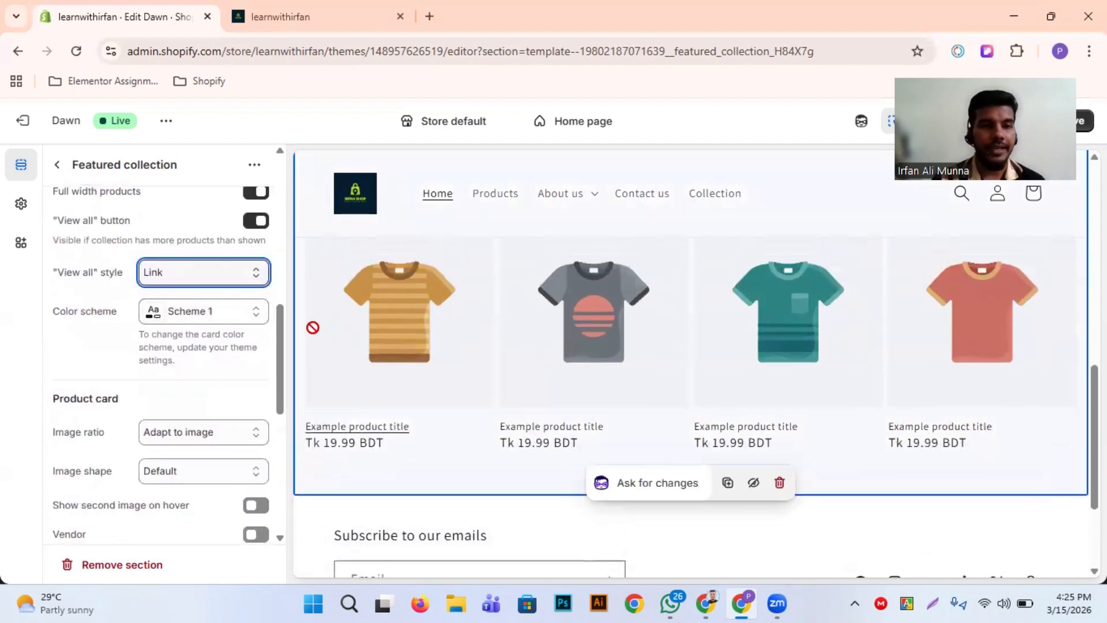
{"action": "scroll", "coordinate": [144, 404], "scroll_direction": "down", "scroll_amount": 2}
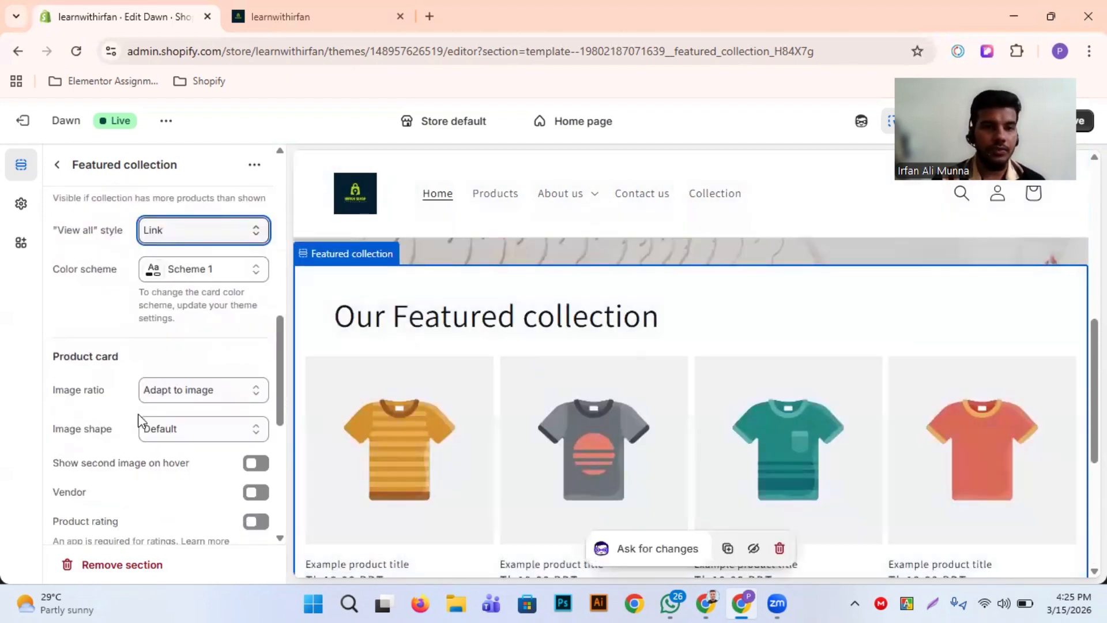
{"action": "left_click", "coordinate": [193, 265]}
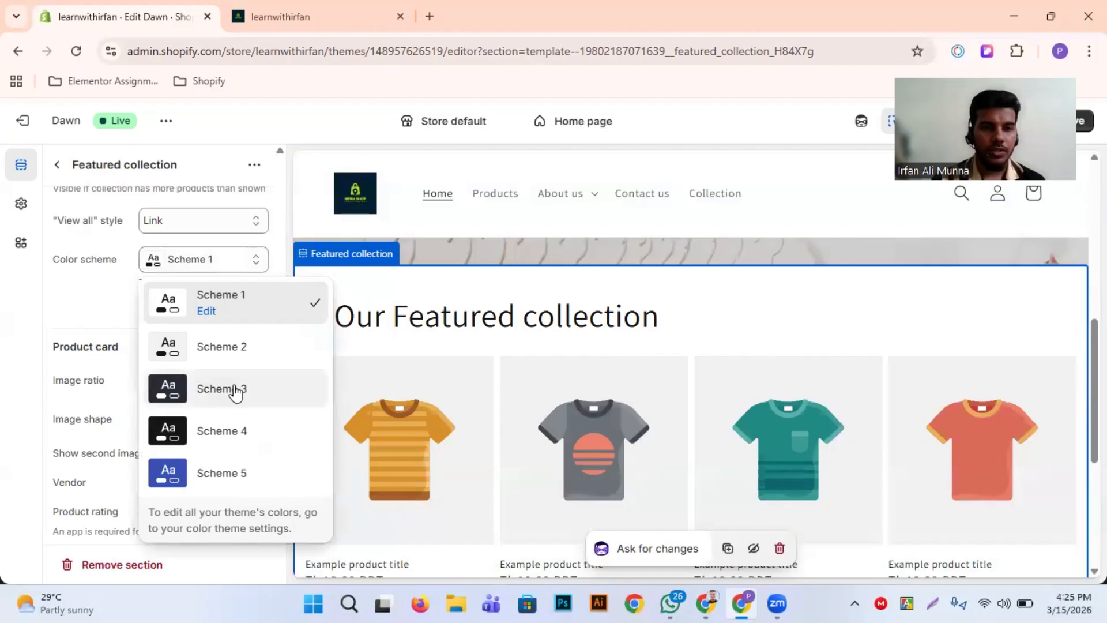
{"action": "left_click", "coordinate": [218, 403]}
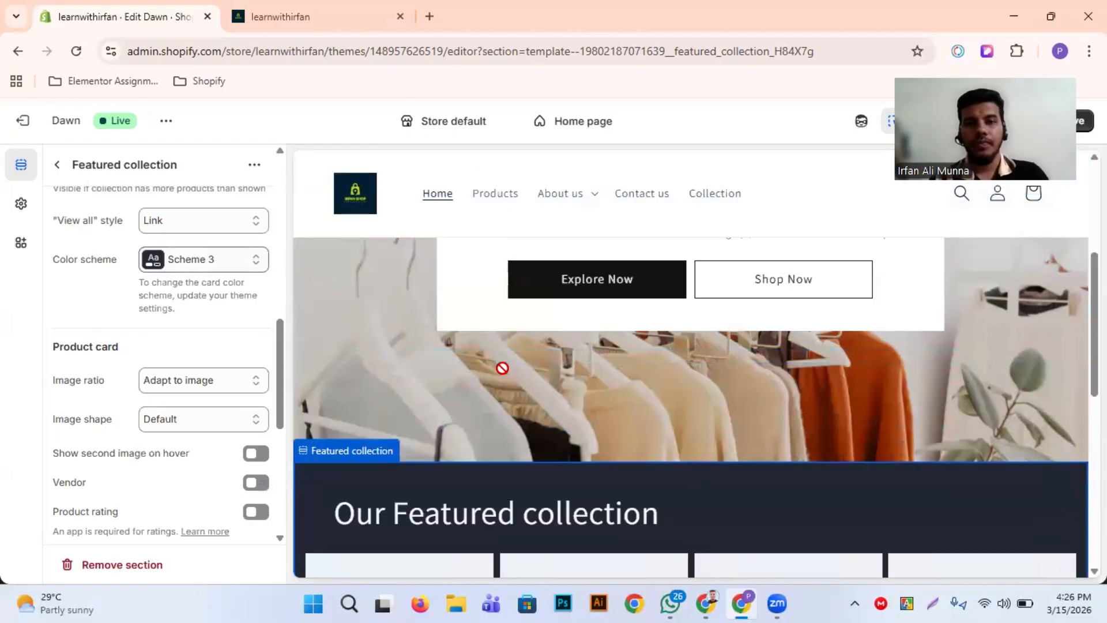
{"action": "scroll", "coordinate": [351, 369], "scroll_direction": "down", "scroll_amount": 1}
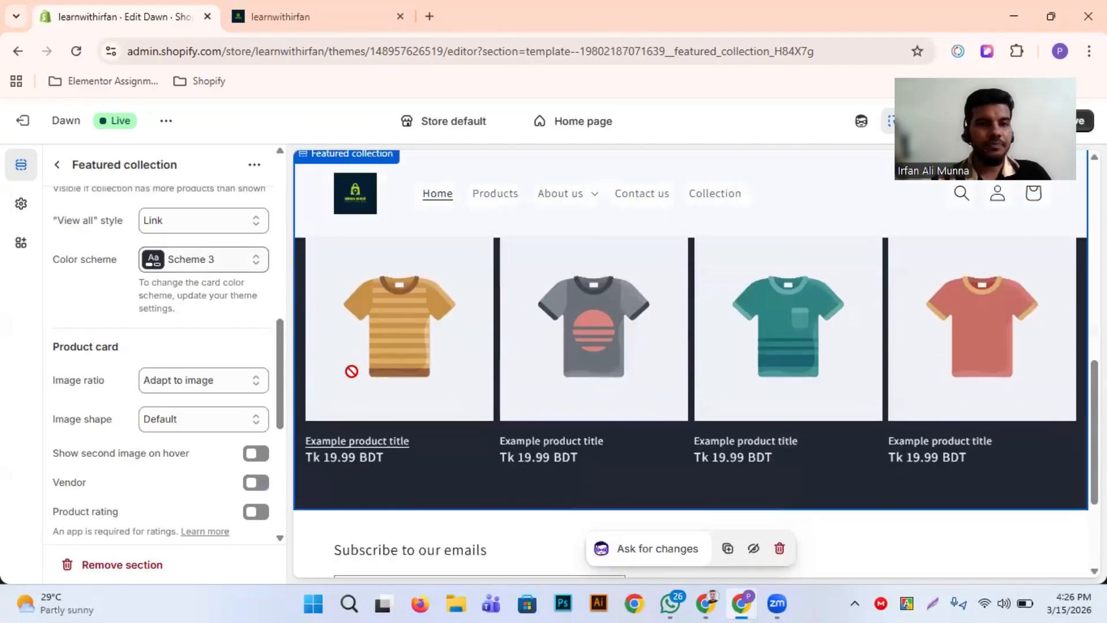
Set the featured collection's product card image ratio to Square and check the cards in the preview
{"action": "scroll", "coordinate": [253, 343], "scroll_direction": "down", "scroll_amount": 1}
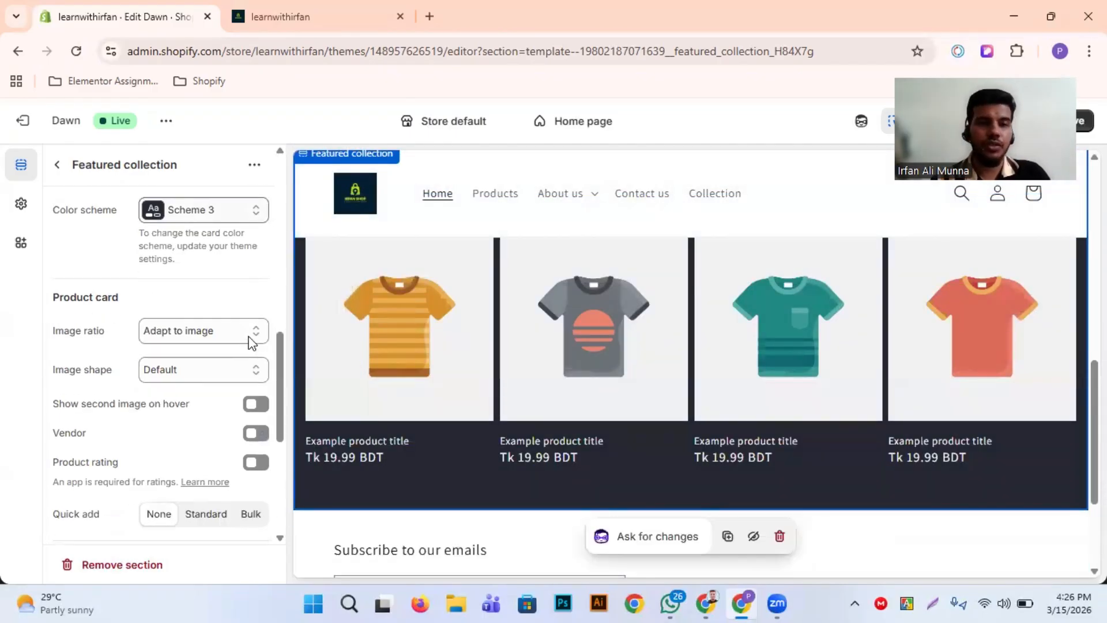
{"action": "scroll", "coordinate": [89, 413], "scroll_direction": "down", "scroll_amount": 1}
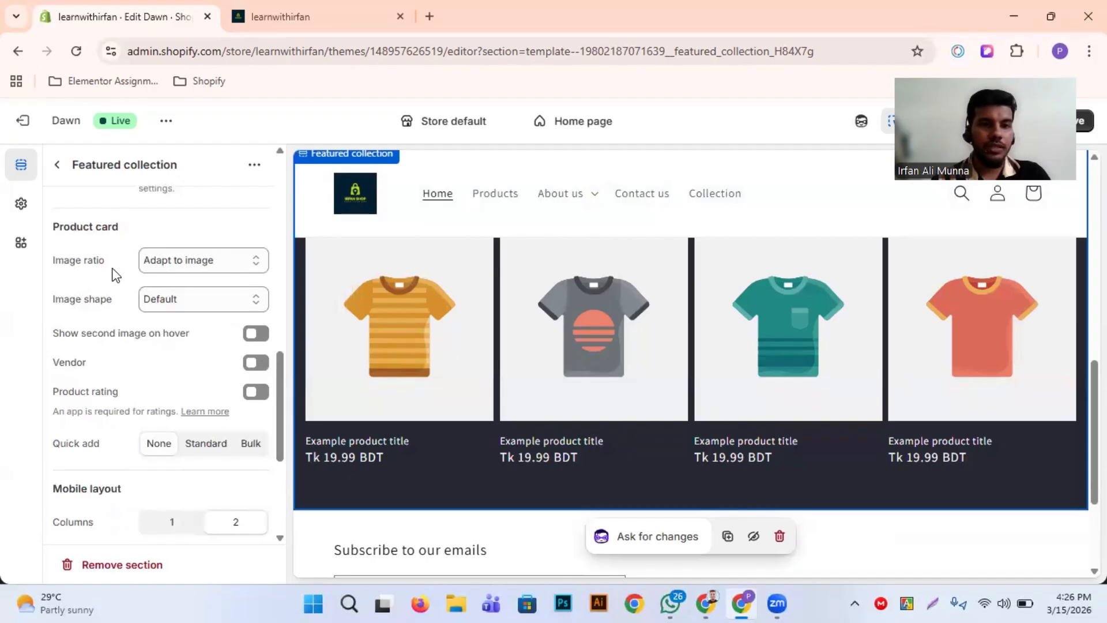
{"action": "left_click", "coordinate": [183, 265]}
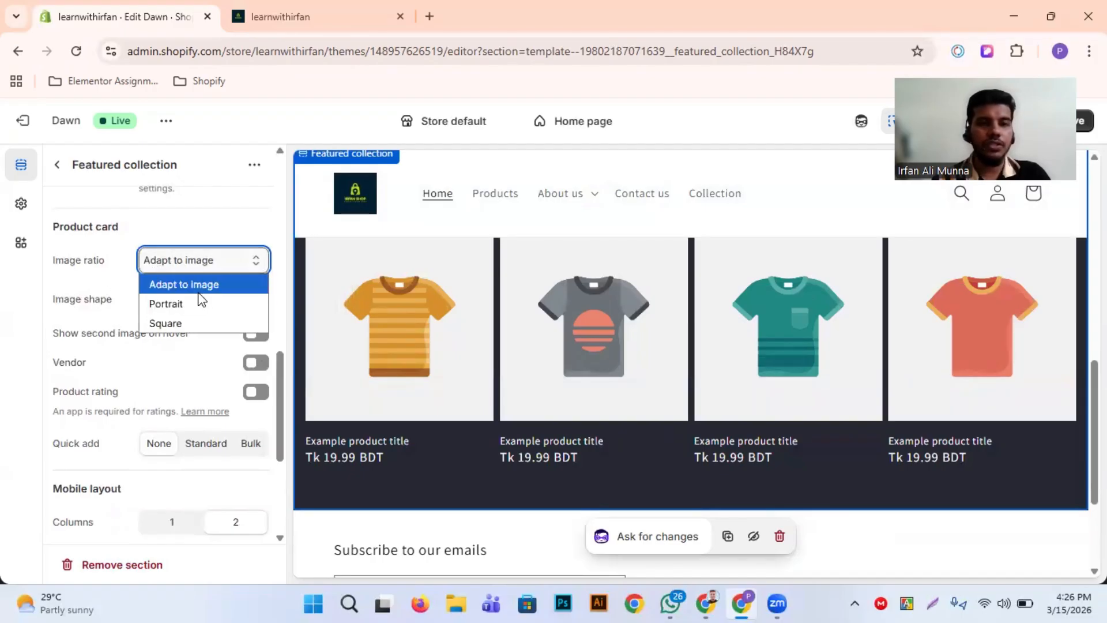
{"action": "left_click", "coordinate": [175, 320]}
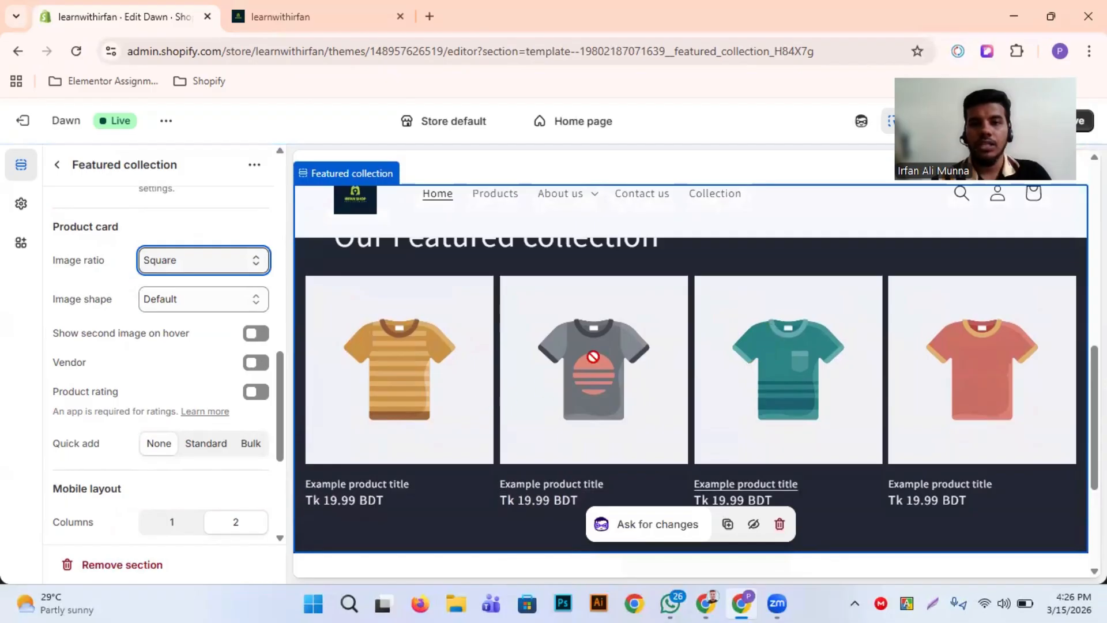
{"action": "scroll", "coordinate": [668, 375], "scroll_direction": "down", "scroll_amount": 1}
{"action": "scroll", "coordinate": [754, 377], "scroll_direction": "up", "scroll_amount": 2}
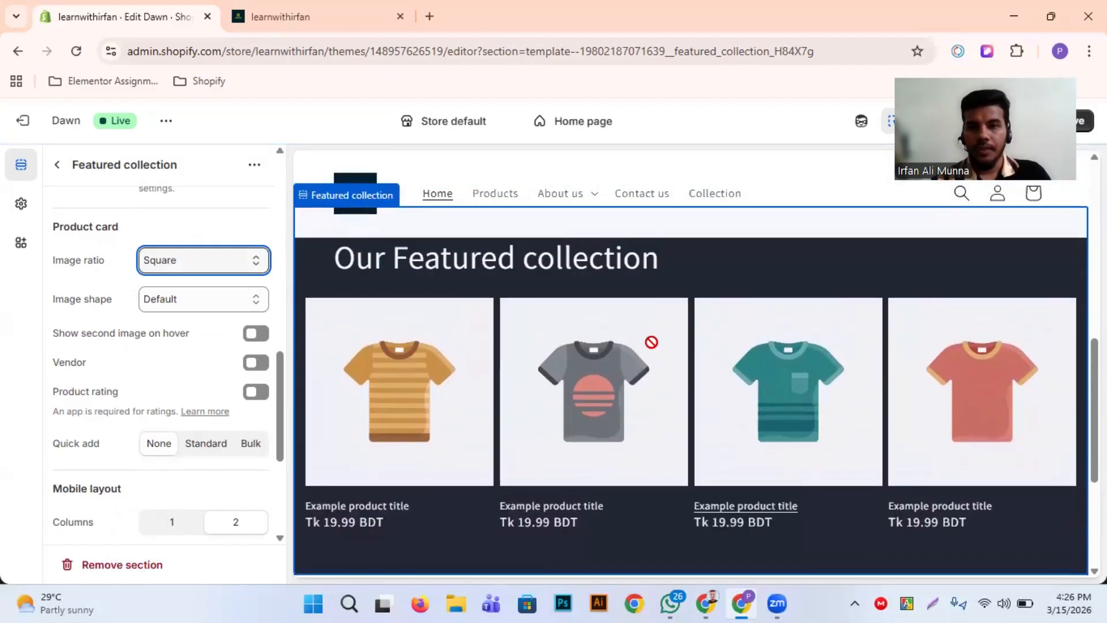
Assign the Home page collection to the Featured collection section and check it in the preview
{"action": "scroll", "coordinate": [127, 407], "scroll_direction": "up", "scroll_amount": 15}
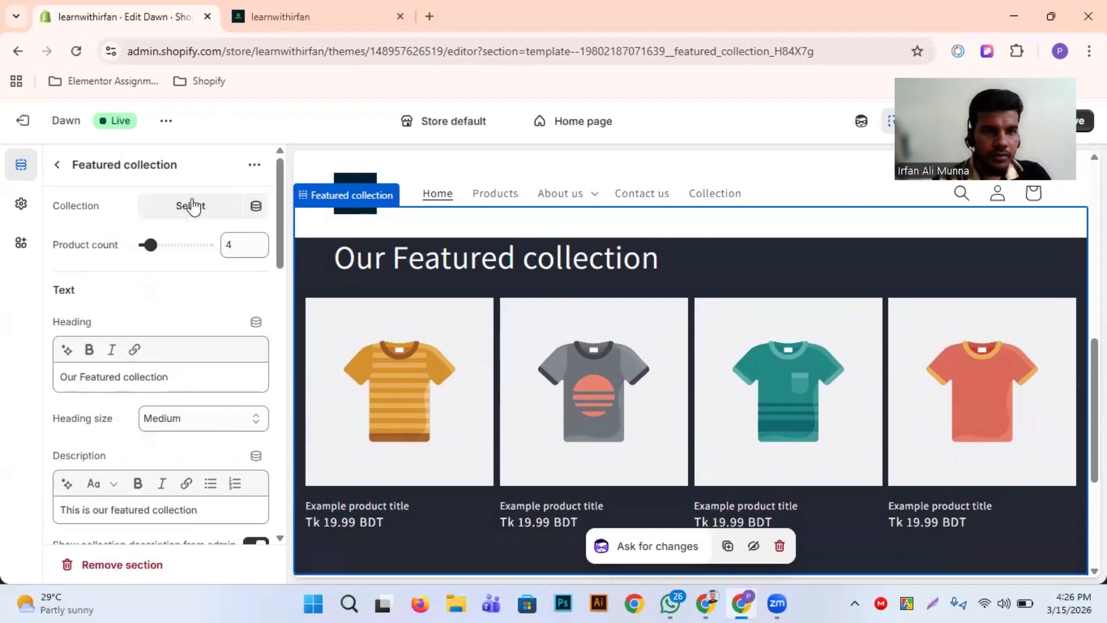
{"action": "left_click", "coordinate": [194, 212]}
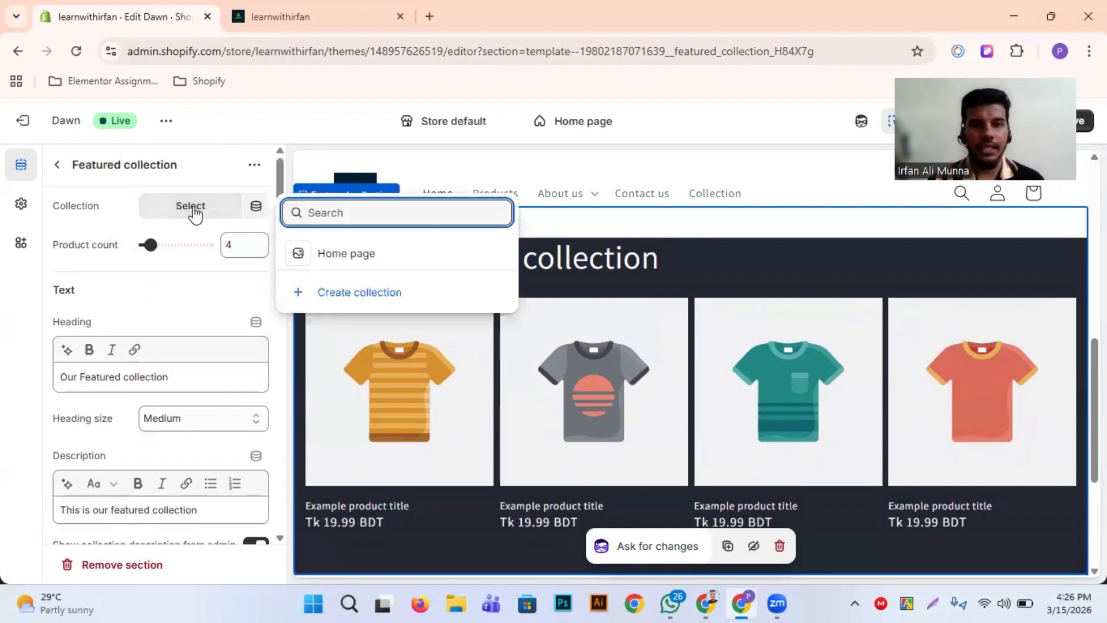
{"action": "left_click", "coordinate": [353, 264]}
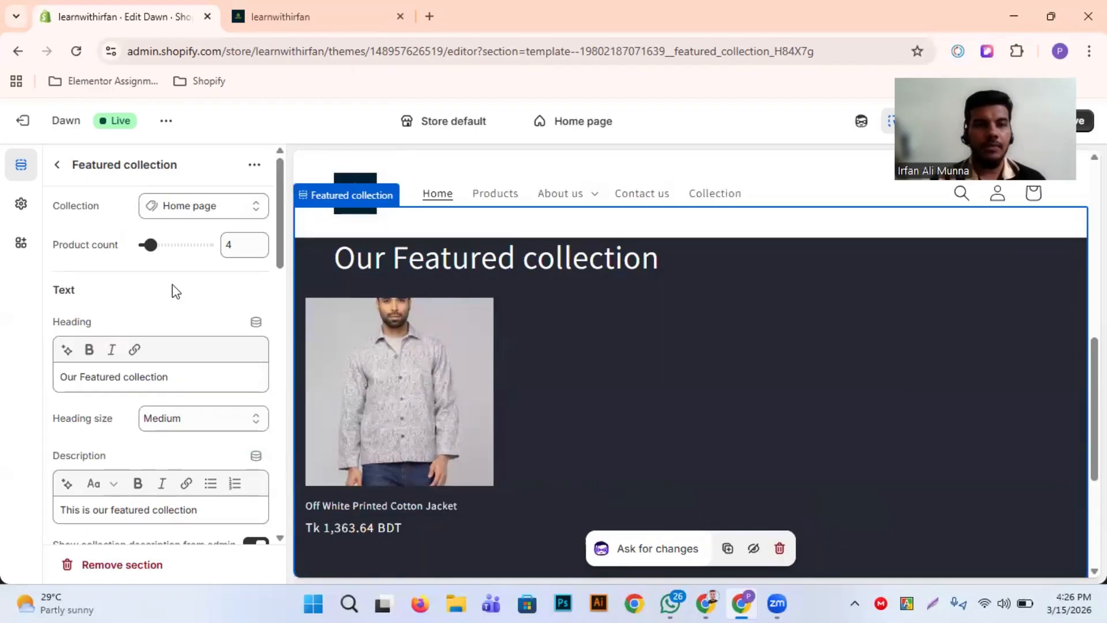
{"action": "scroll", "coordinate": [543, 442], "scroll_direction": "down", "scroll_amount": 2}
{"action": "scroll", "coordinate": [545, 442], "scroll_direction": "up", "scroll_amount": 3}
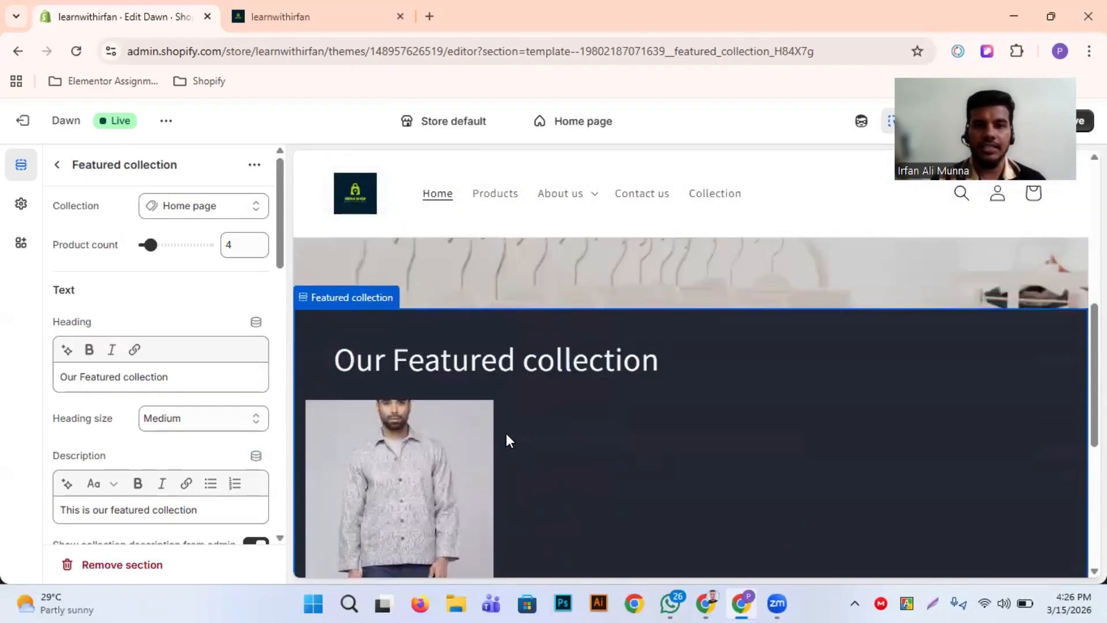
Examine the featured collection's preview alongside its color scheme, product card, mobile layout and padding settings
{"action": "scroll", "coordinate": [497, 440], "scroll_direction": "down", "scroll_amount": 1}
{"action": "scroll", "coordinate": [161, 378], "scroll_direction": "down", "scroll_amount": 10}
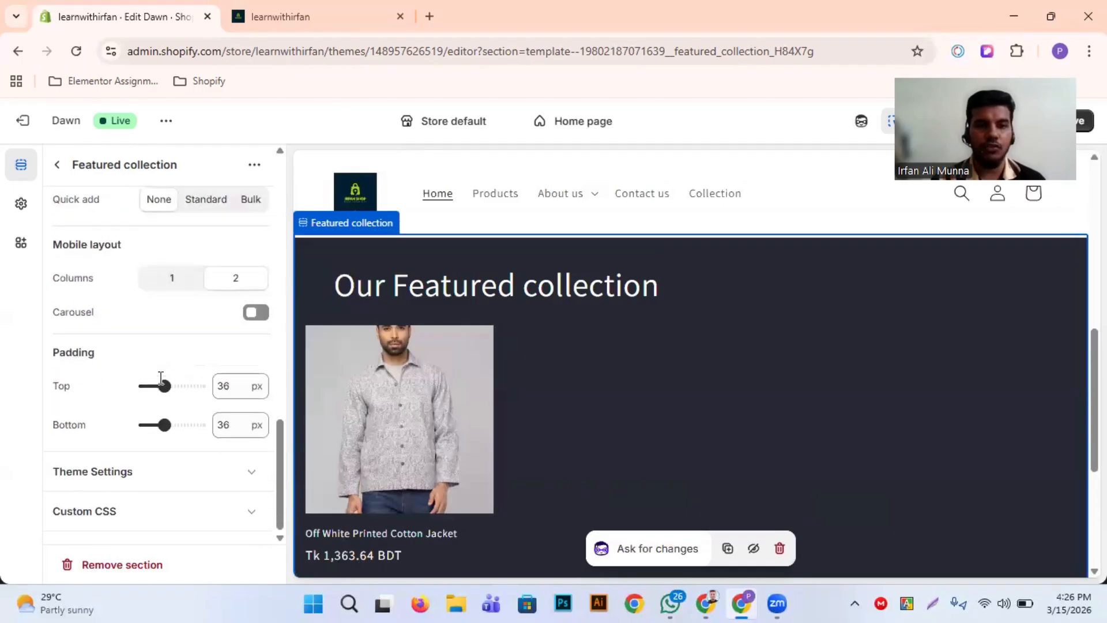
{"action": "scroll", "coordinate": [496, 383], "scroll_direction": "down", "scroll_amount": 3}
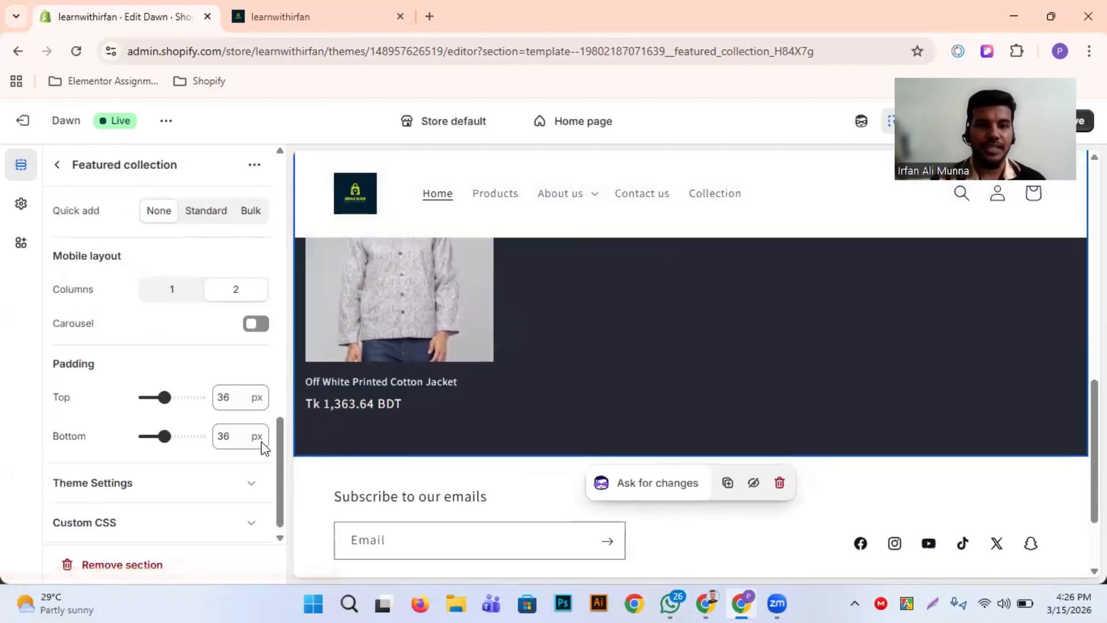
{"action": "scroll", "coordinate": [220, 260], "scroll_direction": "up", "scroll_amount": 5}
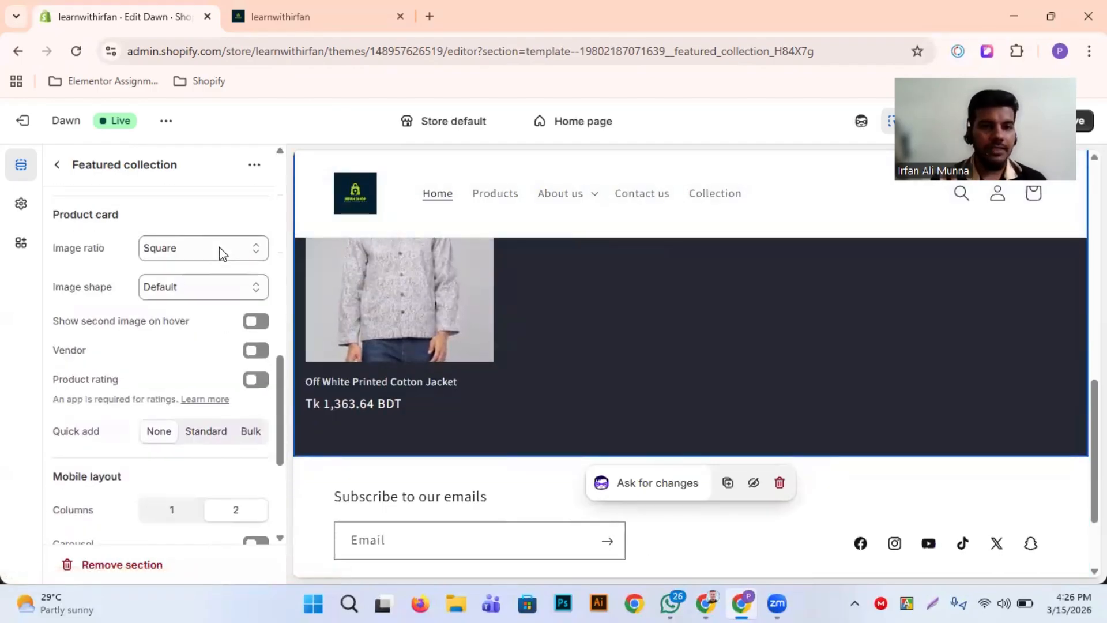
{"action": "scroll", "coordinate": [452, 331], "scroll_direction": "up", "scroll_amount": 2}
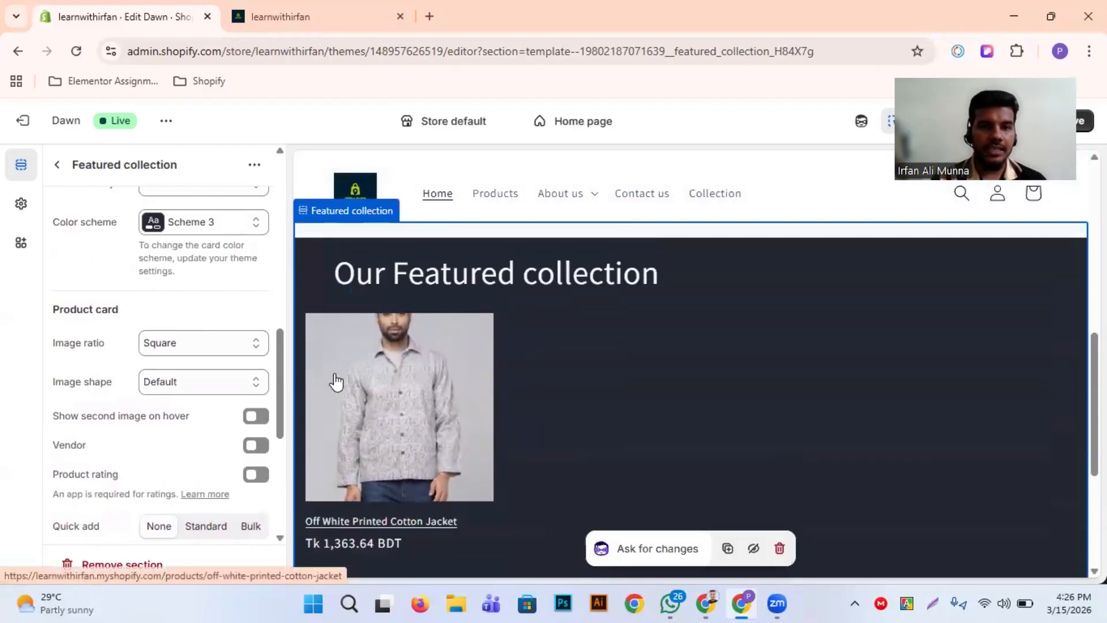
{"action": "scroll", "coordinate": [398, 457], "scroll_direction": "down", "scroll_amount": 1}
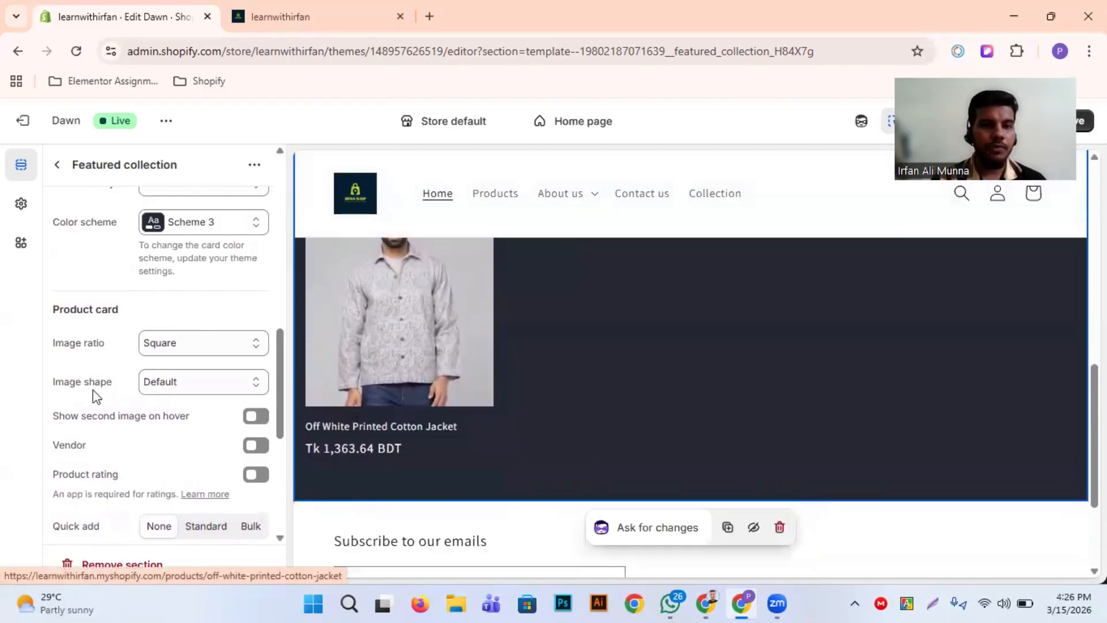
{"action": "scroll", "coordinate": [96, 396], "scroll_direction": "up", "scroll_amount": 2}
{"action": "scroll", "coordinate": [96, 396], "scroll_direction": "up", "scroll_amount": 3}
{"action": "scroll", "coordinate": [96, 397], "scroll_direction": "down", "scroll_amount": 3}
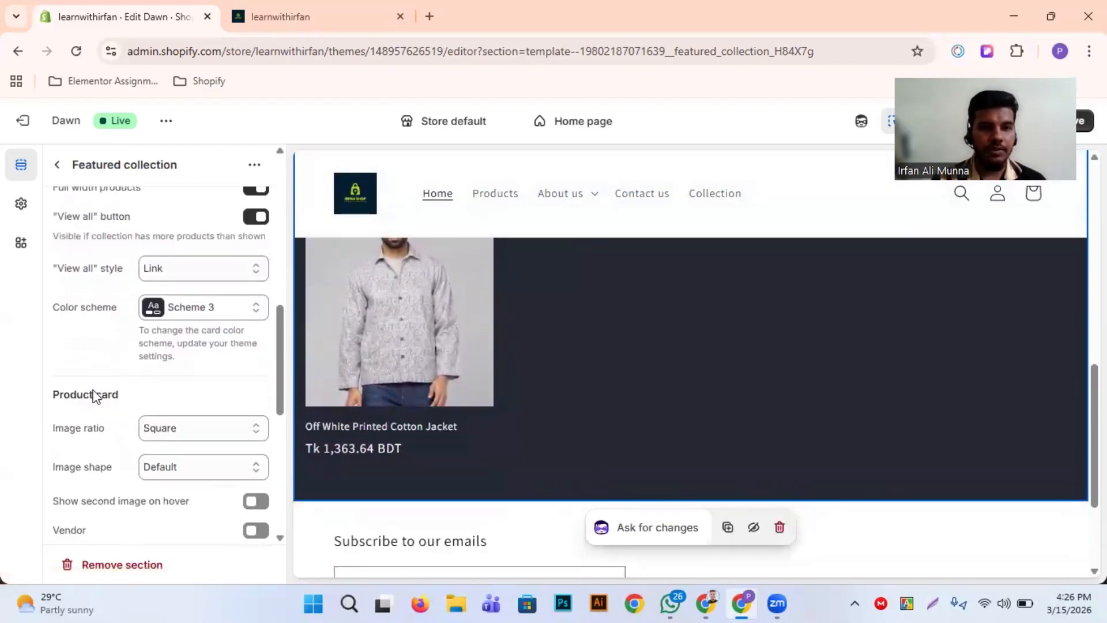
{"action": "scroll", "coordinate": [346, 404], "scroll_direction": "down", "scroll_amount": 2}
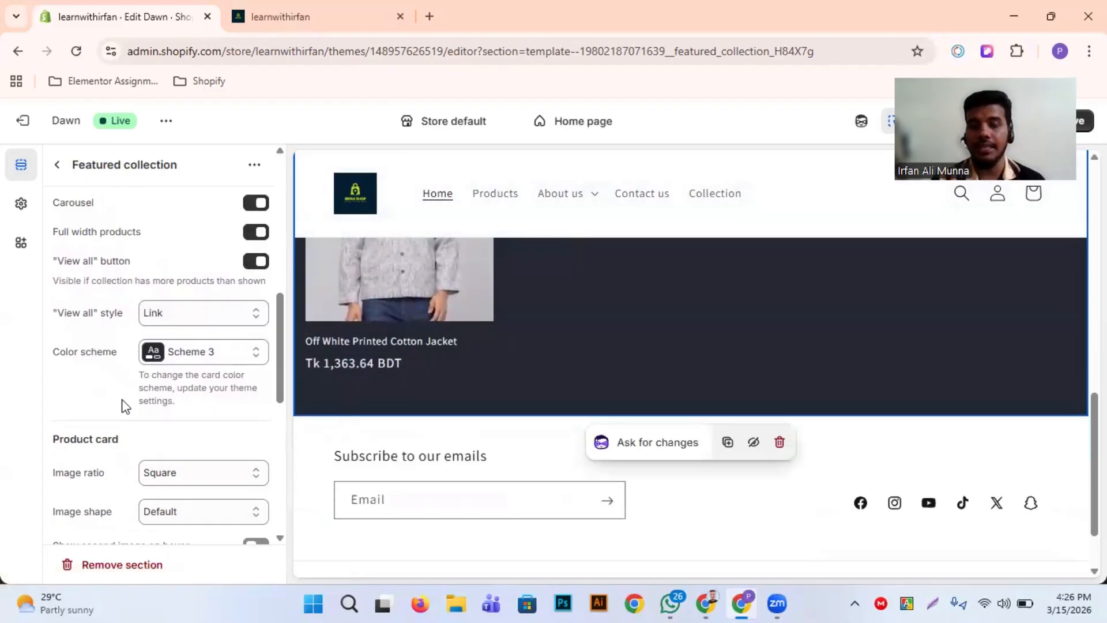
Try the Portrait image ratio on the product card in the preview and switch it back to Square
{"action": "scroll", "coordinate": [123, 403], "scroll_direction": "down", "scroll_amount": 2}
{"action": "left_click", "coordinate": [219, 366]}
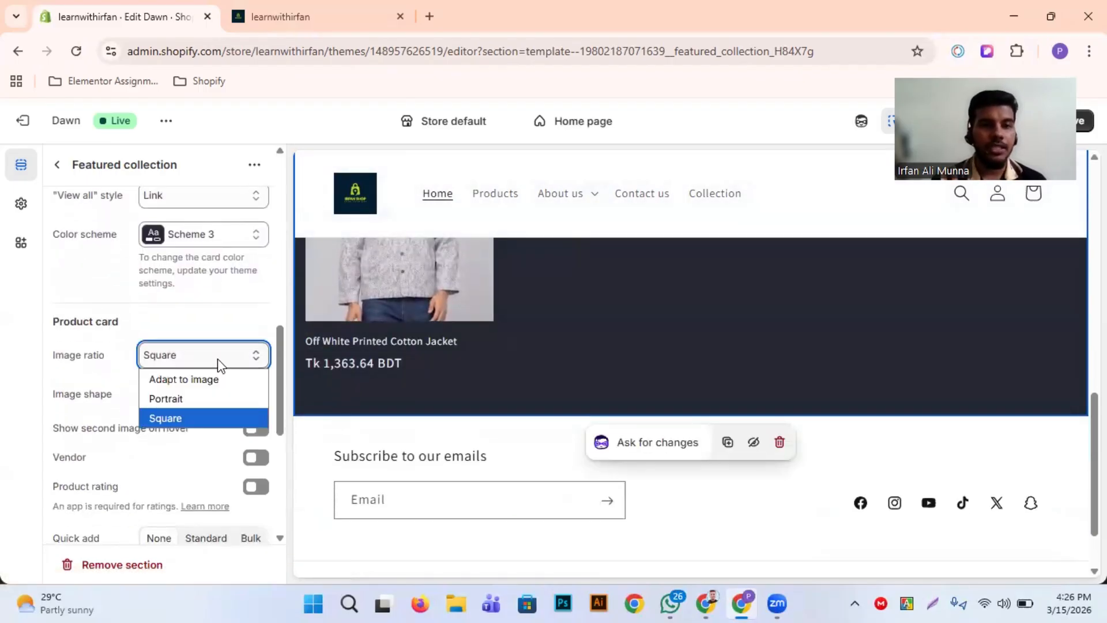
{"action": "left_click", "coordinate": [211, 396]}
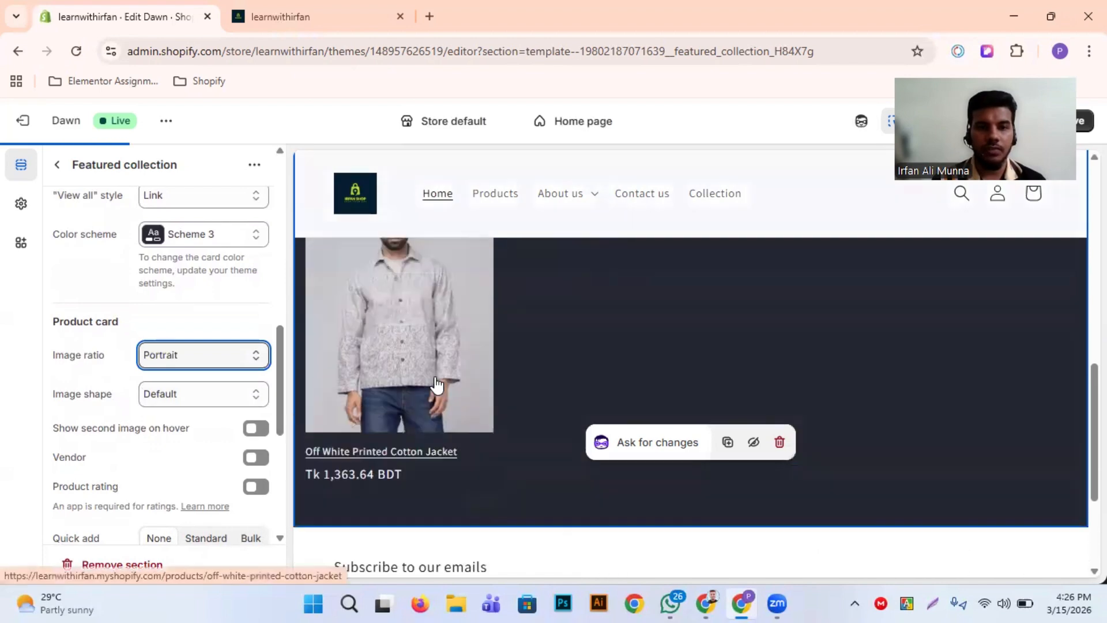
{"action": "left_click", "coordinate": [190, 366]}
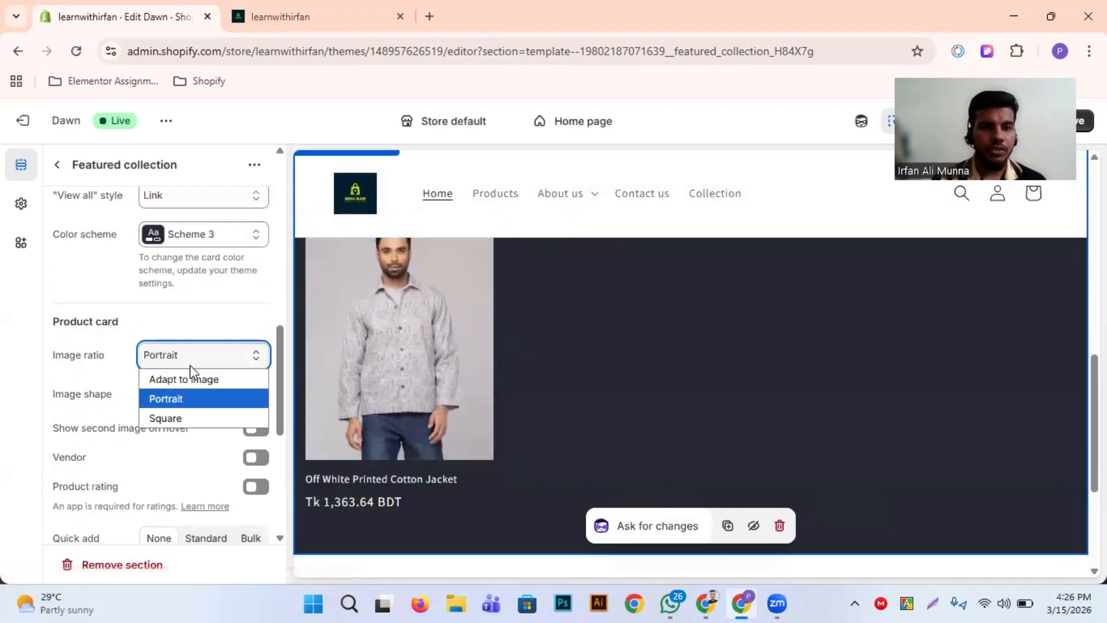
{"action": "left_click", "coordinate": [178, 412]}
Preview the Arch image shape on the product card and settle on Blob as the image shape
{"action": "scroll", "coordinate": [177, 414], "scroll_direction": "down", "scroll_amount": 1}
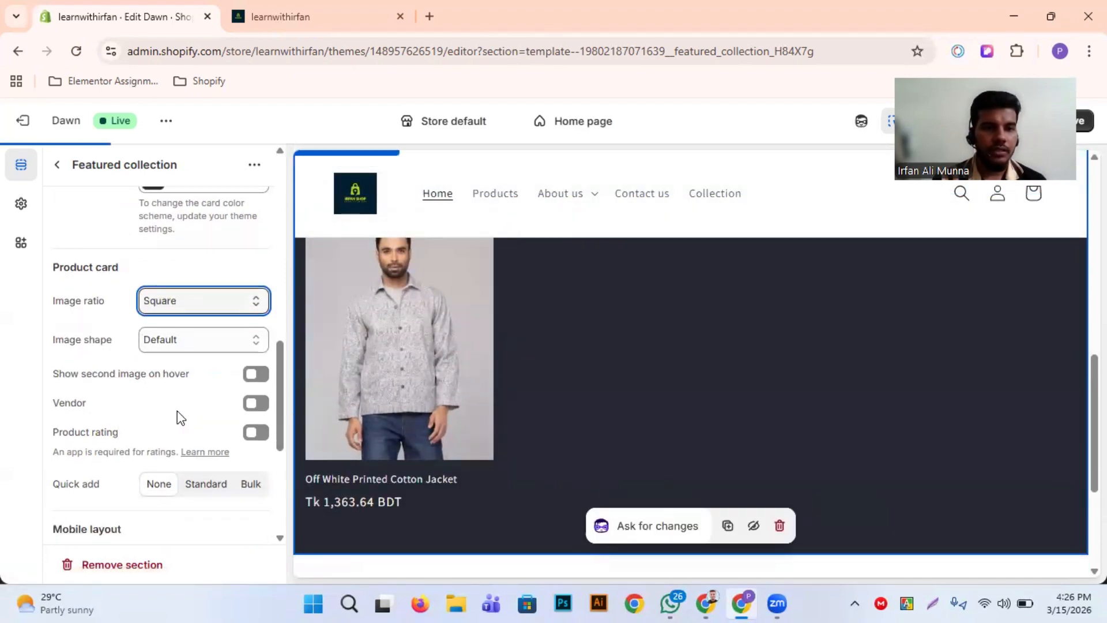
{"action": "scroll", "coordinate": [497, 452], "scroll_direction": "down", "scroll_amount": 2}
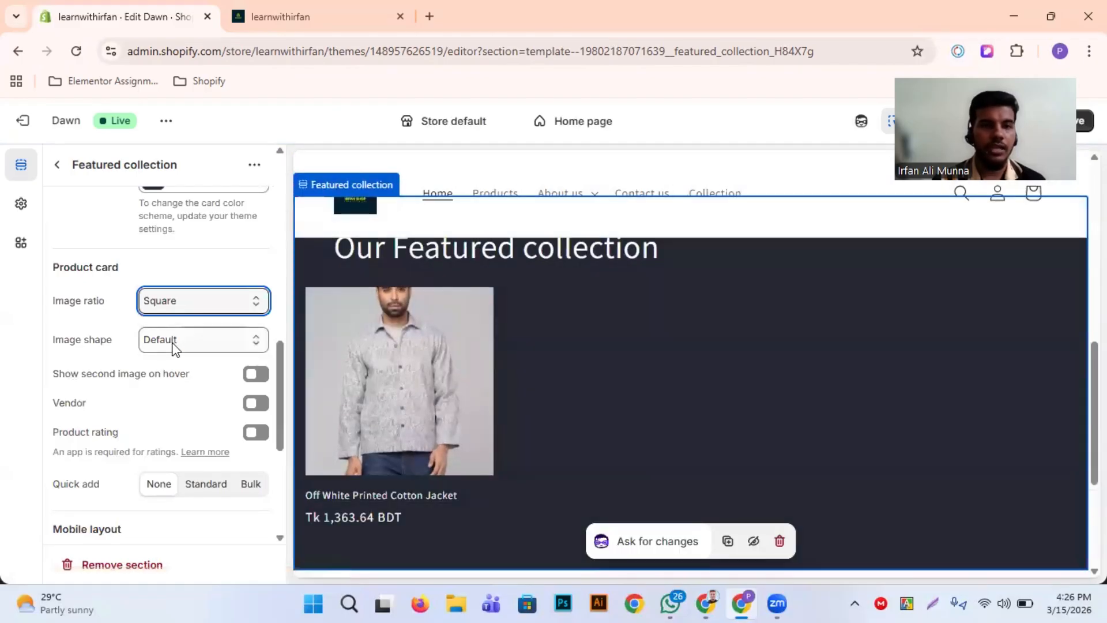
{"action": "left_click", "coordinate": [221, 344]}
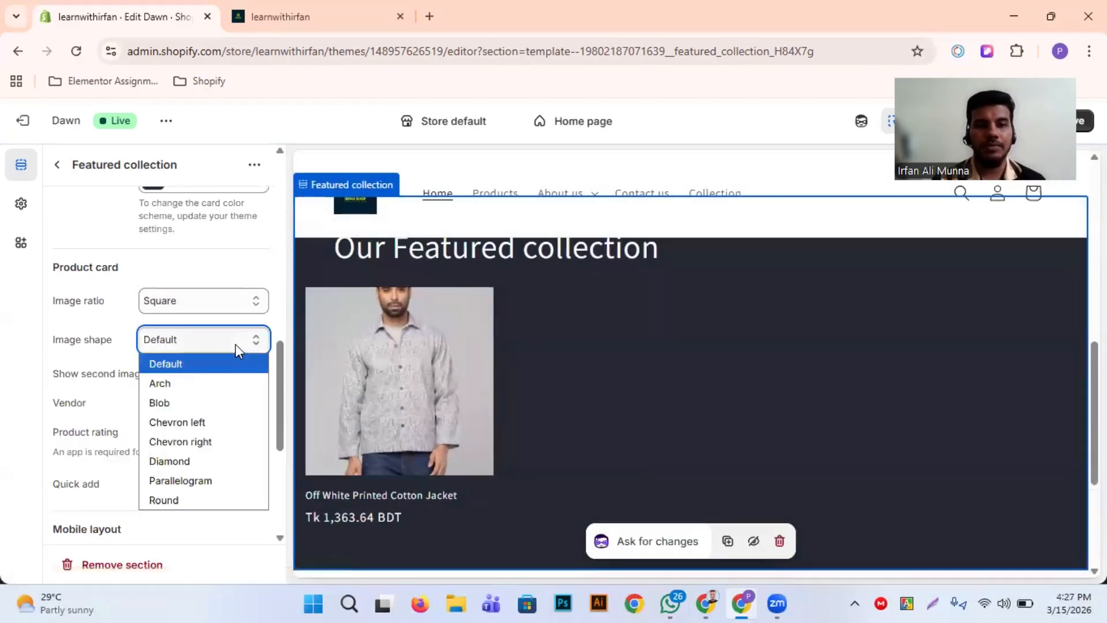
{"action": "left_click", "coordinate": [210, 386]}
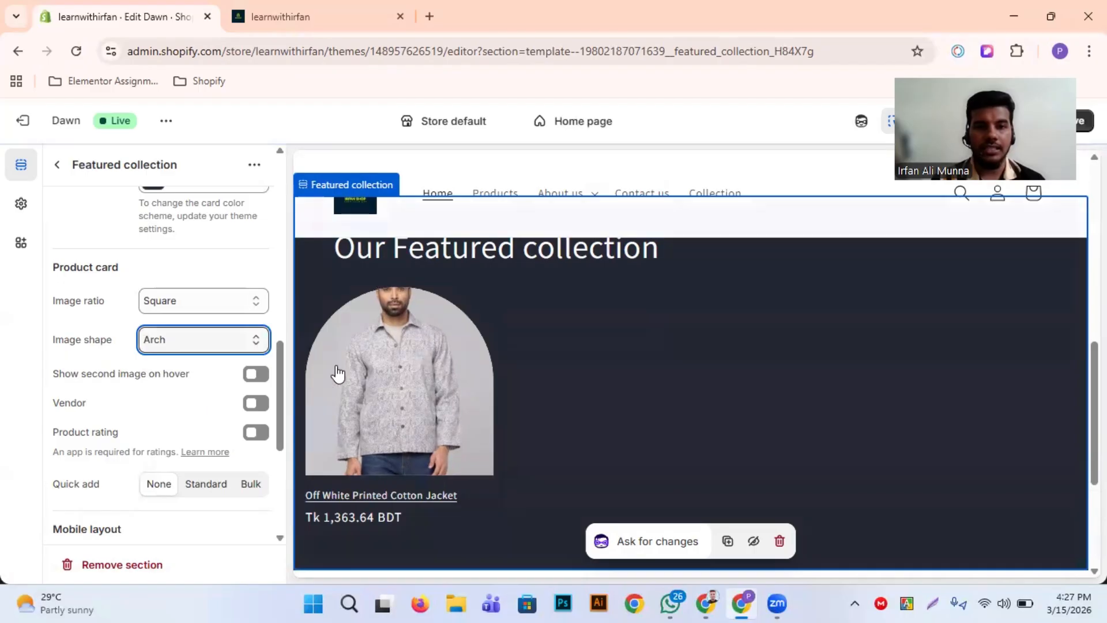
{"action": "left_click", "coordinate": [192, 348]}
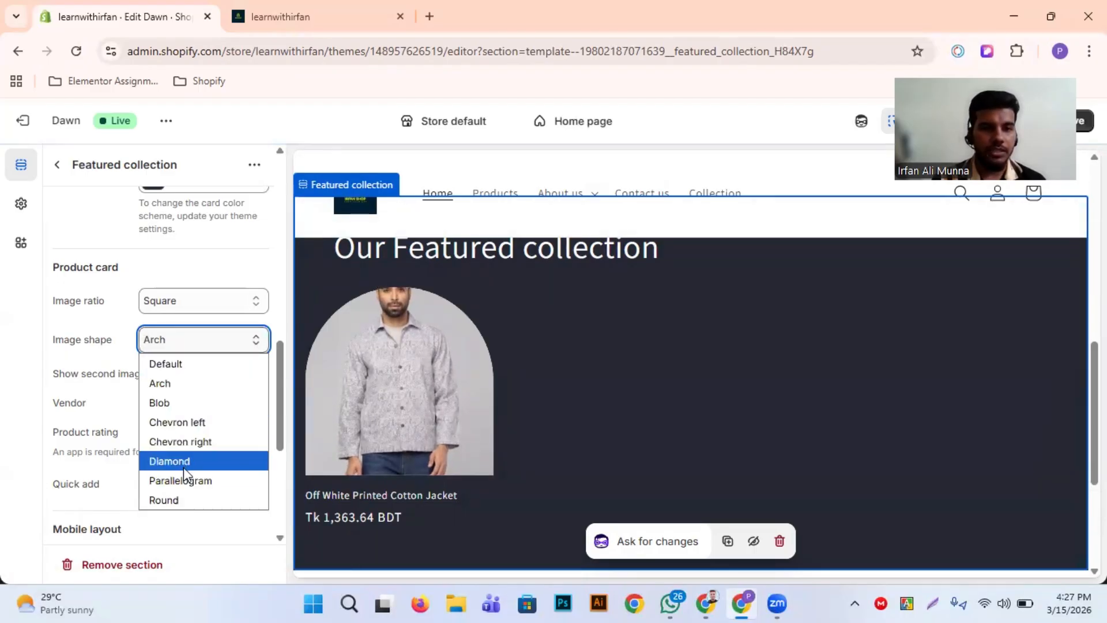
{"action": "left_click", "coordinate": [189, 405]}
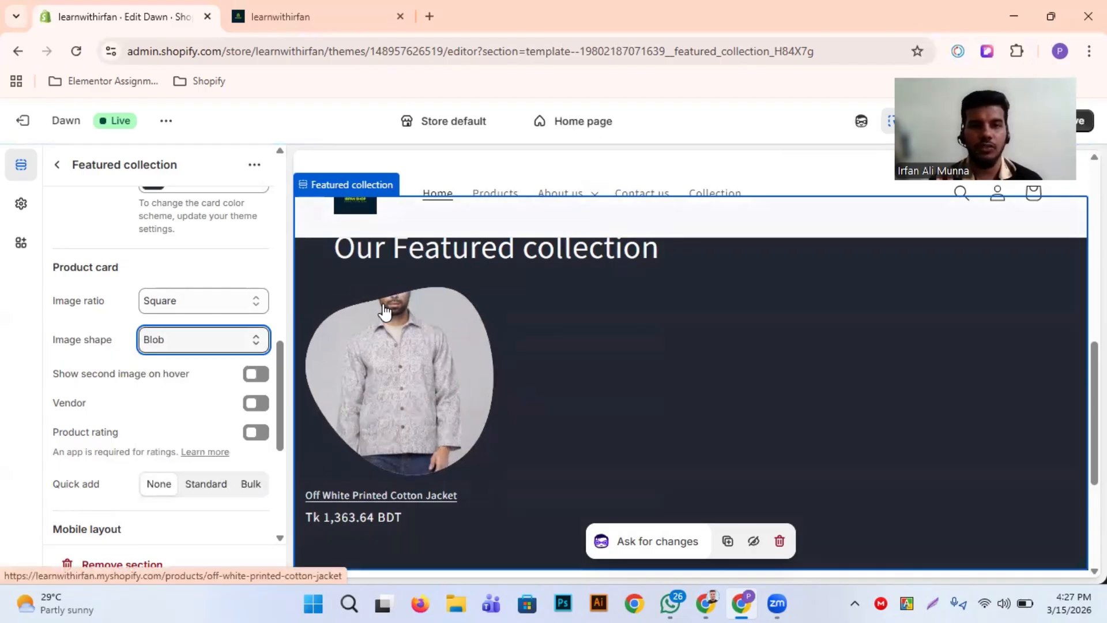
Enable showing the second image on hover for the product card and test it in the preview
{"action": "scroll", "coordinate": [202, 369], "scroll_direction": "down", "scroll_amount": 2}
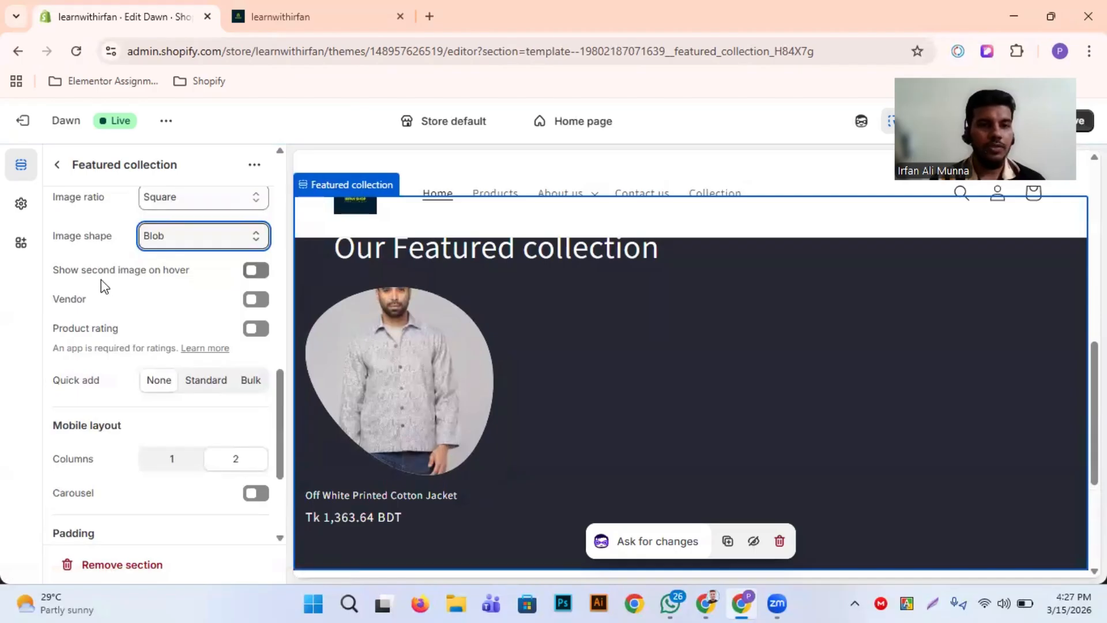
{"action": "left_click", "coordinate": [253, 274]}
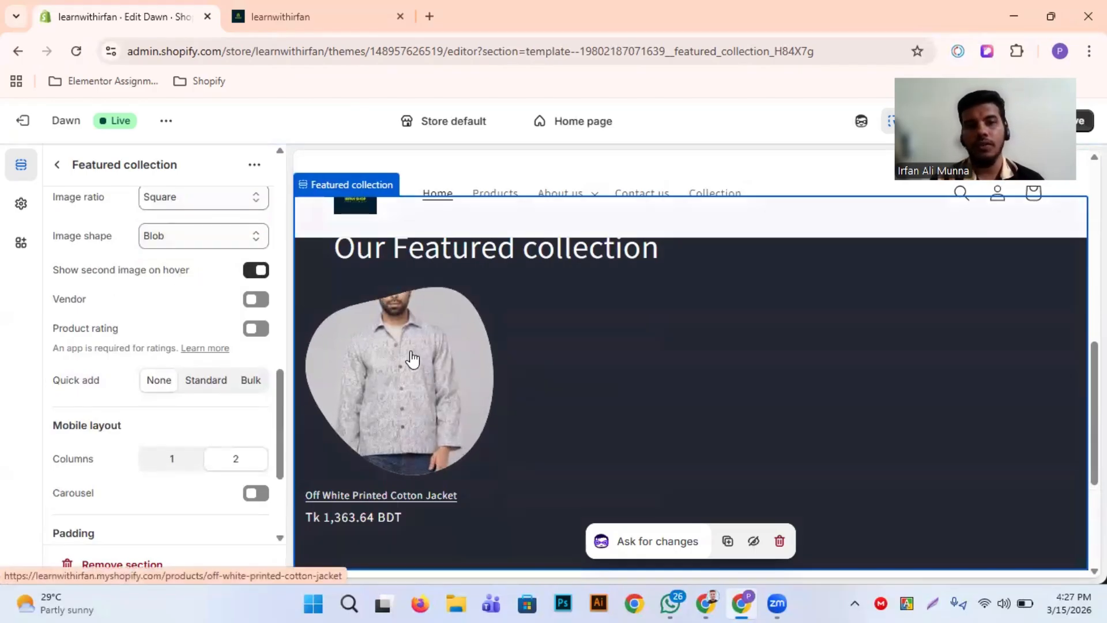
{"action": "scroll", "coordinate": [400, 396], "scroll_direction": "down", "scroll_amount": 2}
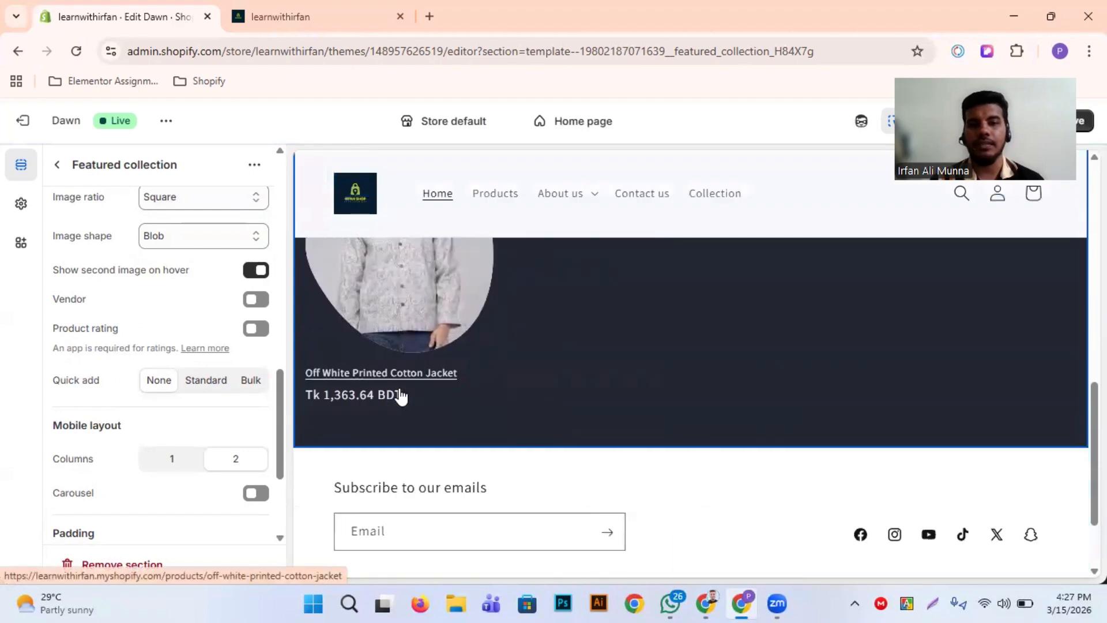
Enable the vendor and product rating on the featured collection's product card and check the preview
{"action": "scroll", "coordinate": [401, 395], "scroll_direction": "up", "scroll_amount": 3}
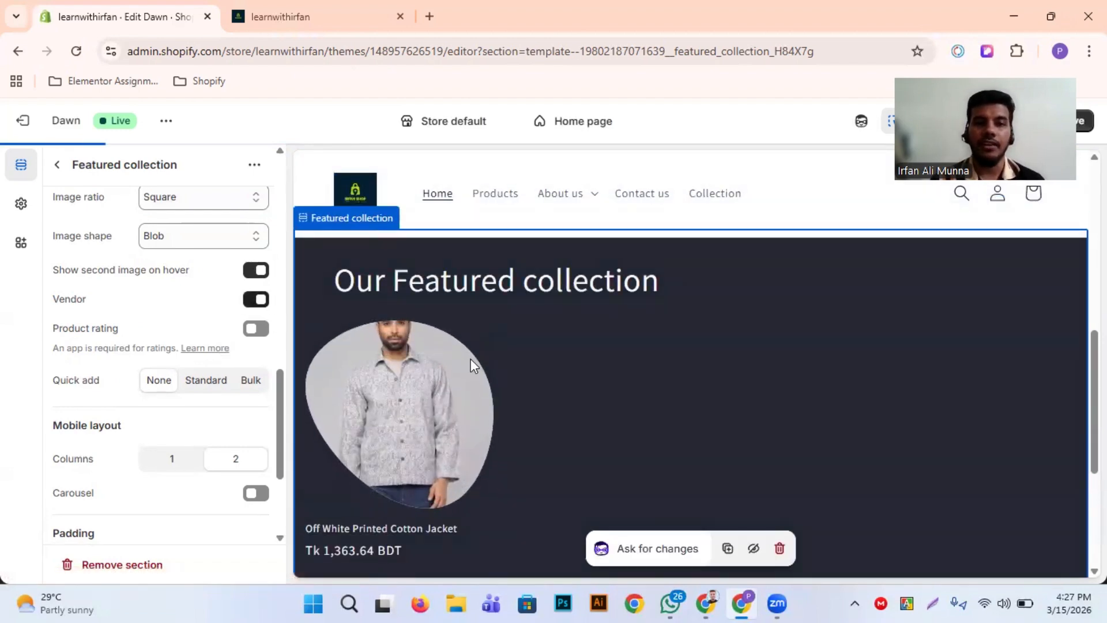
{"action": "scroll", "coordinate": [471, 364], "scroll_direction": "down", "scroll_amount": 2}
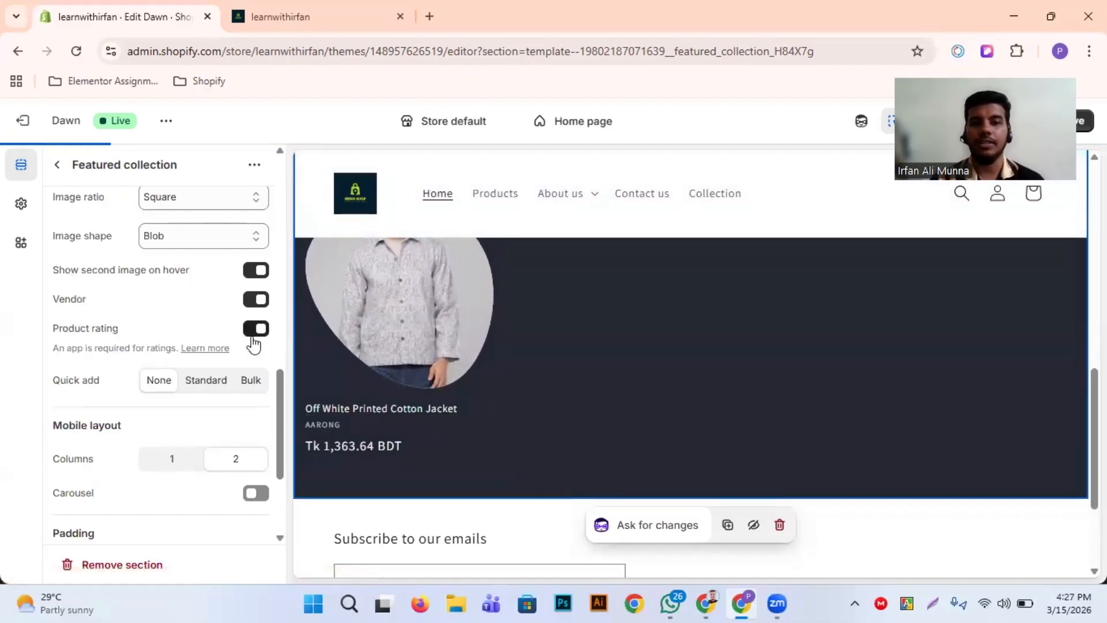
{"action": "scroll", "coordinate": [432, 379], "scroll_direction": "down", "scroll_amount": 1}
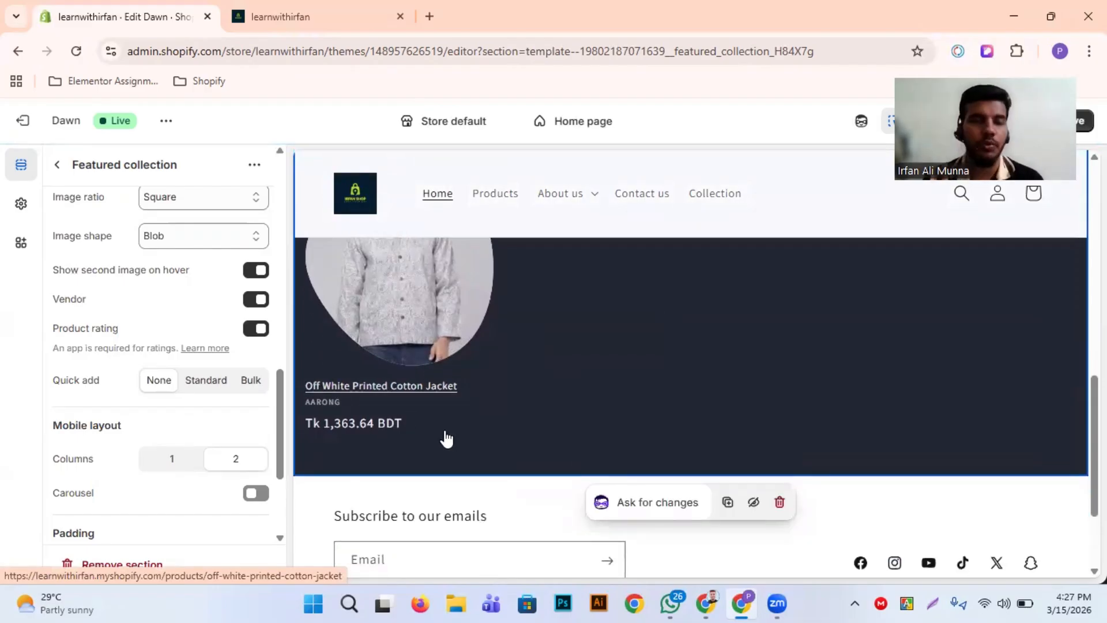
Set the product card's quick add option to Standard and check the card in the preview
{"action": "scroll", "coordinate": [165, 378], "scroll_direction": "down", "scroll_amount": 1}
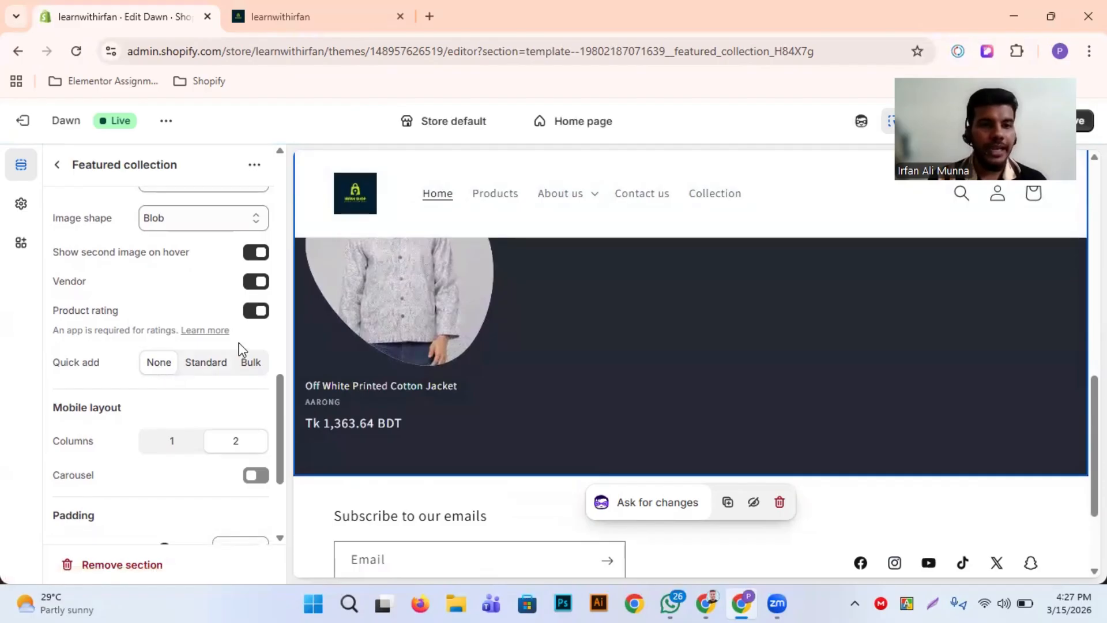
{"action": "scroll", "coordinate": [238, 363], "scroll_direction": "down", "scroll_amount": 1}
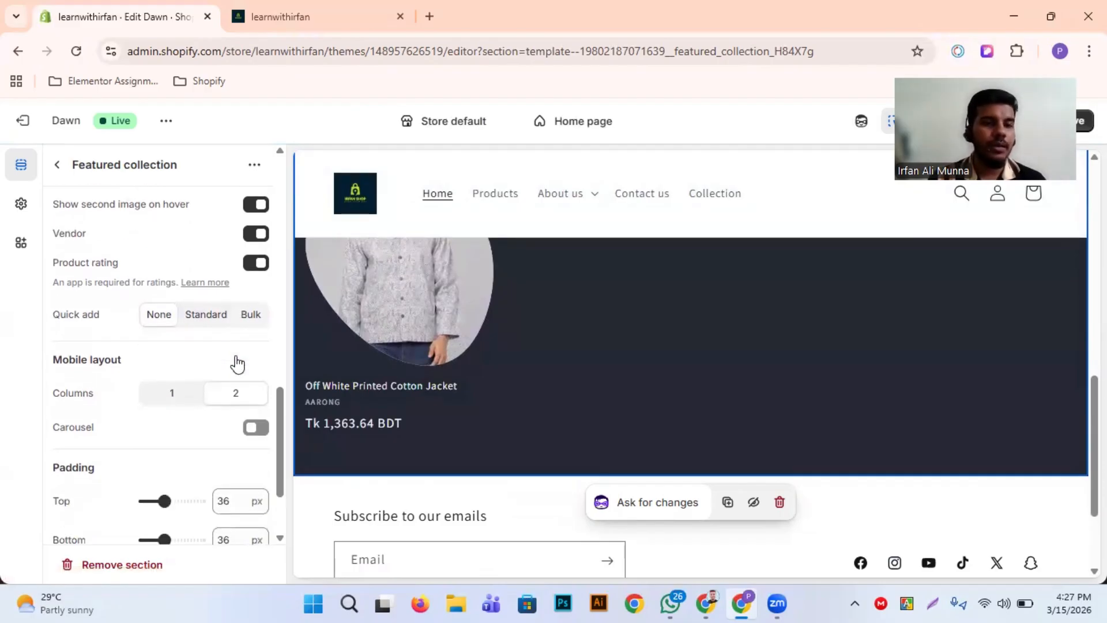
{"action": "left_click", "coordinate": [209, 320]}
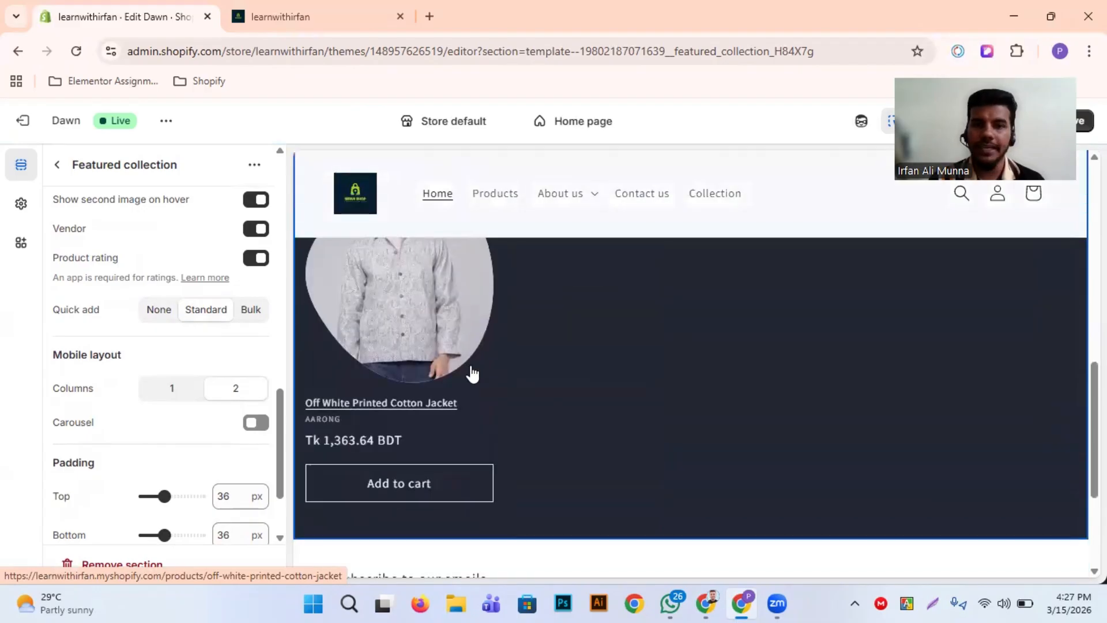
{"action": "scroll", "coordinate": [507, 449], "scroll_direction": "up", "scroll_amount": 1}
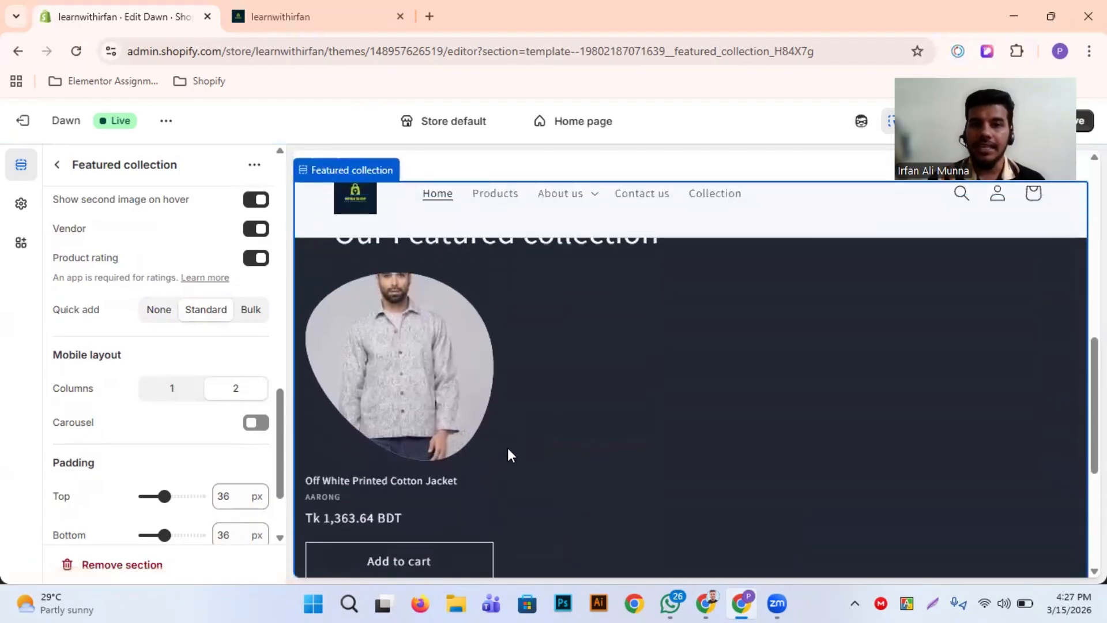
Switch the product card's quick add option to None and back to Standard, comparing the Add to cart button in the preview
{"action": "scroll", "coordinate": [481, 392], "scroll_direction": "down", "scroll_amount": 2}
{"action": "scroll", "coordinate": [574, 360], "scroll_direction": "up", "scroll_amount": 1}
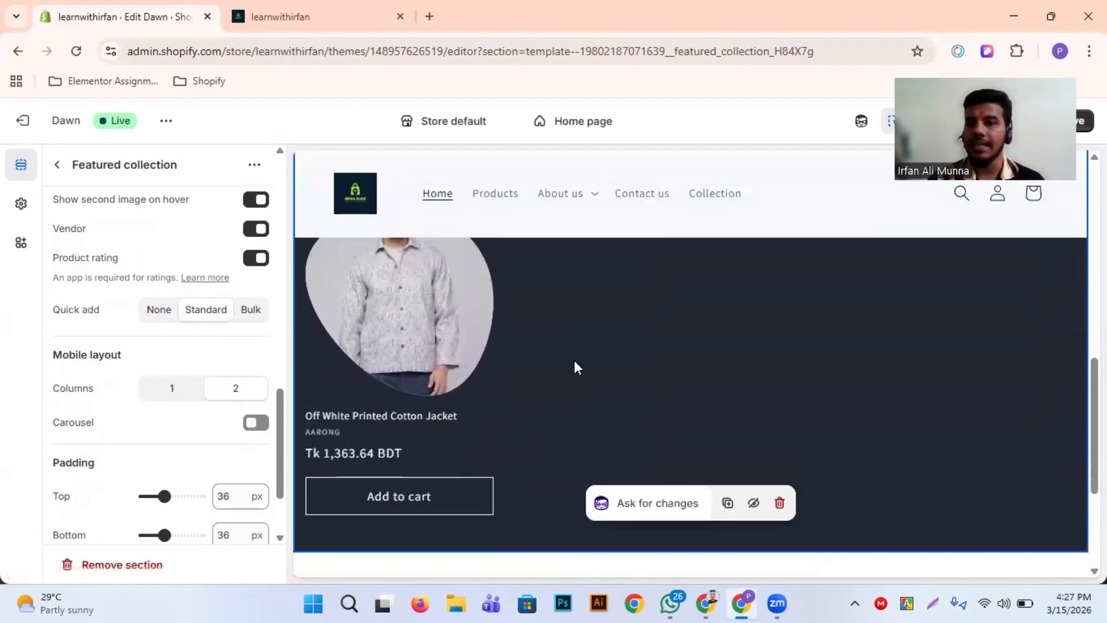
{"action": "scroll", "coordinate": [409, 473], "scroll_direction": "down", "scroll_amount": 1}
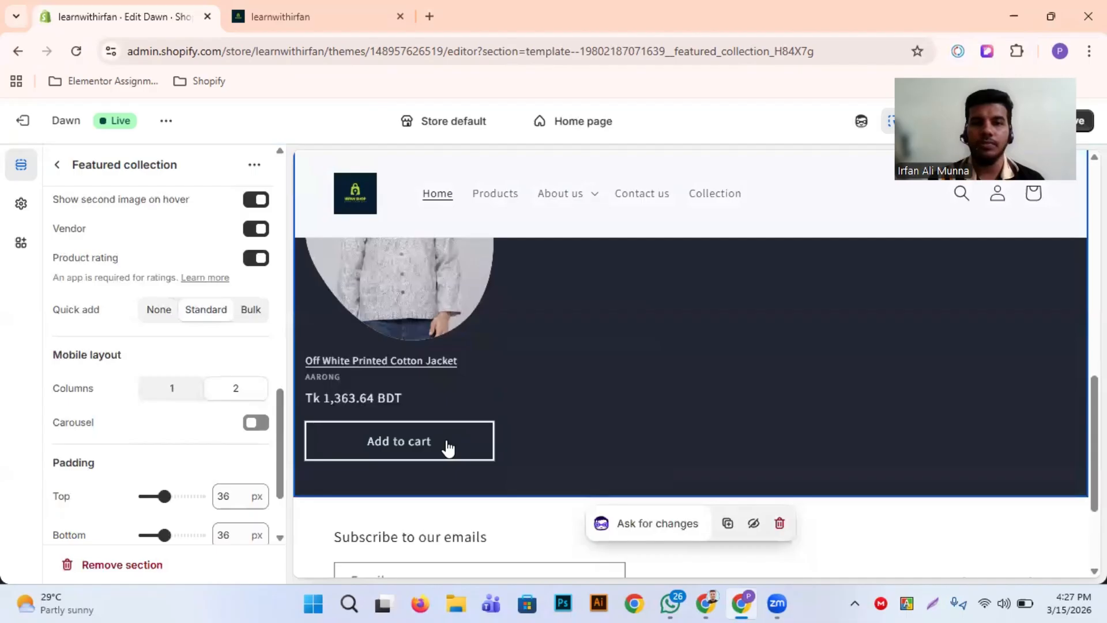
{"action": "scroll", "coordinate": [484, 413], "scroll_direction": "up", "scroll_amount": 1}
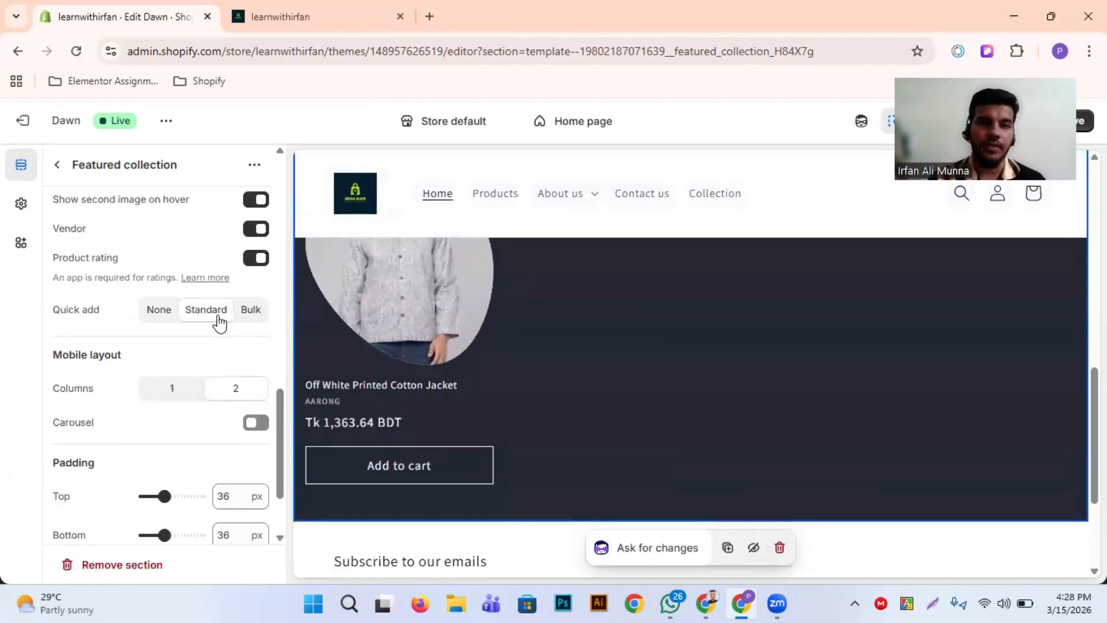
{"action": "left_click", "coordinate": [167, 316]}
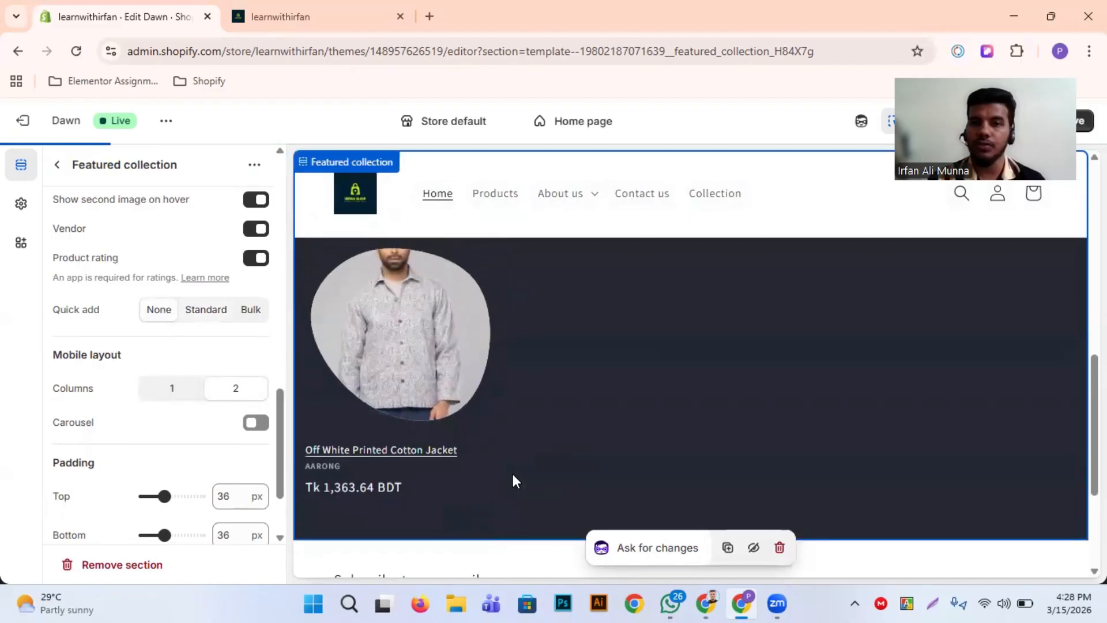
{"action": "left_click", "coordinate": [221, 312]}
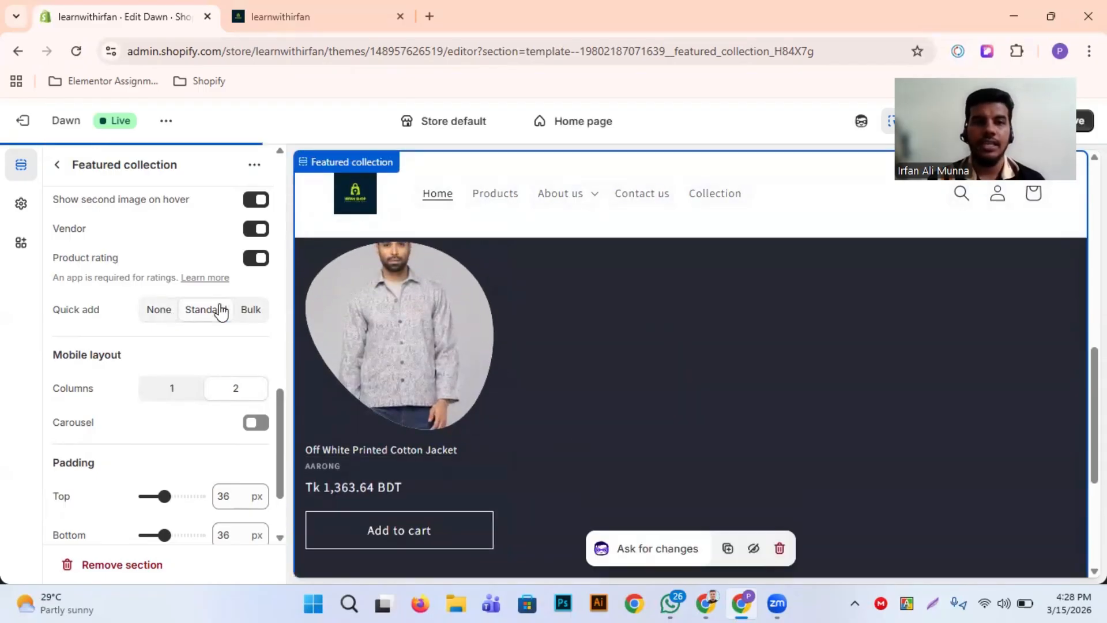
{"action": "scroll", "coordinate": [338, 512], "scroll_direction": "down", "scroll_amount": 3}
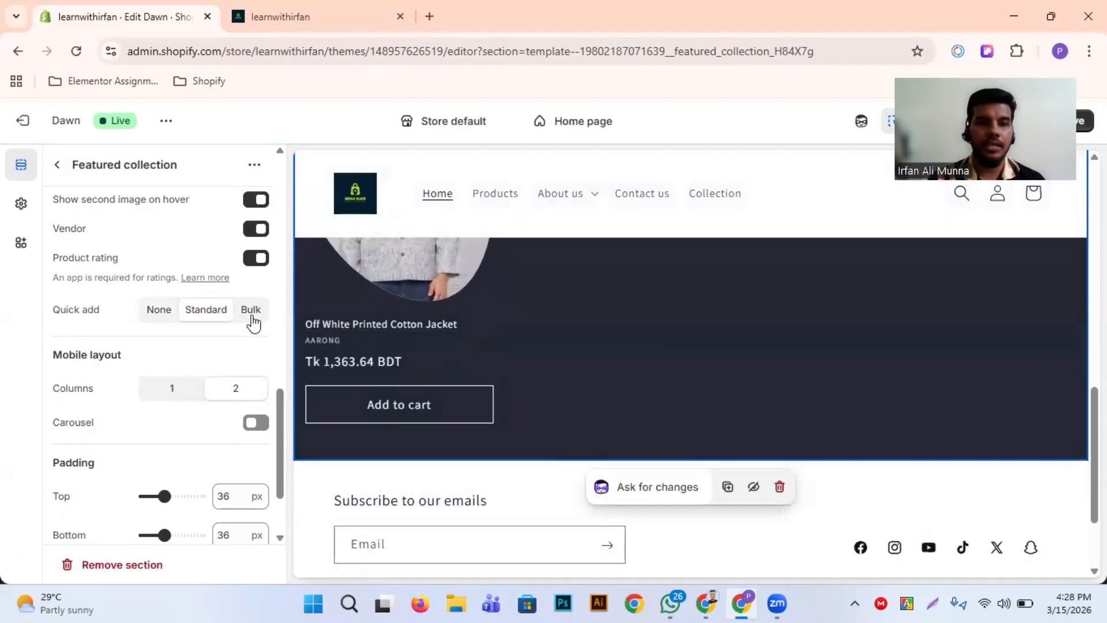
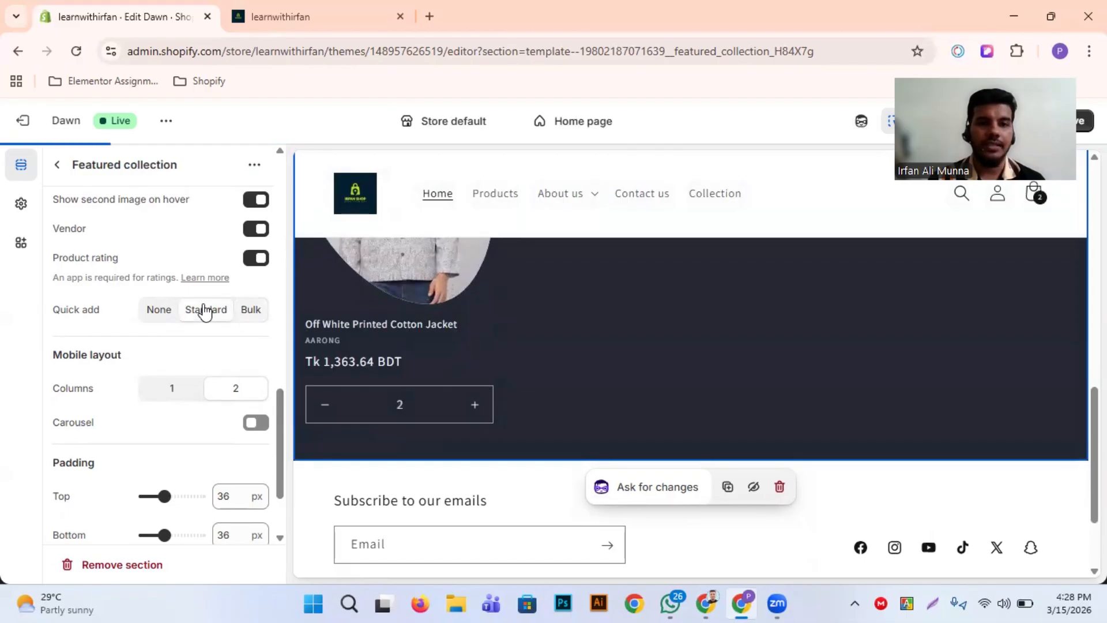
Switch the theme preview to mobile view and examine the Featured collection section and its product card there
{"action": "scroll", "coordinate": [123, 391], "scroll_direction": "down", "scroll_amount": 2}
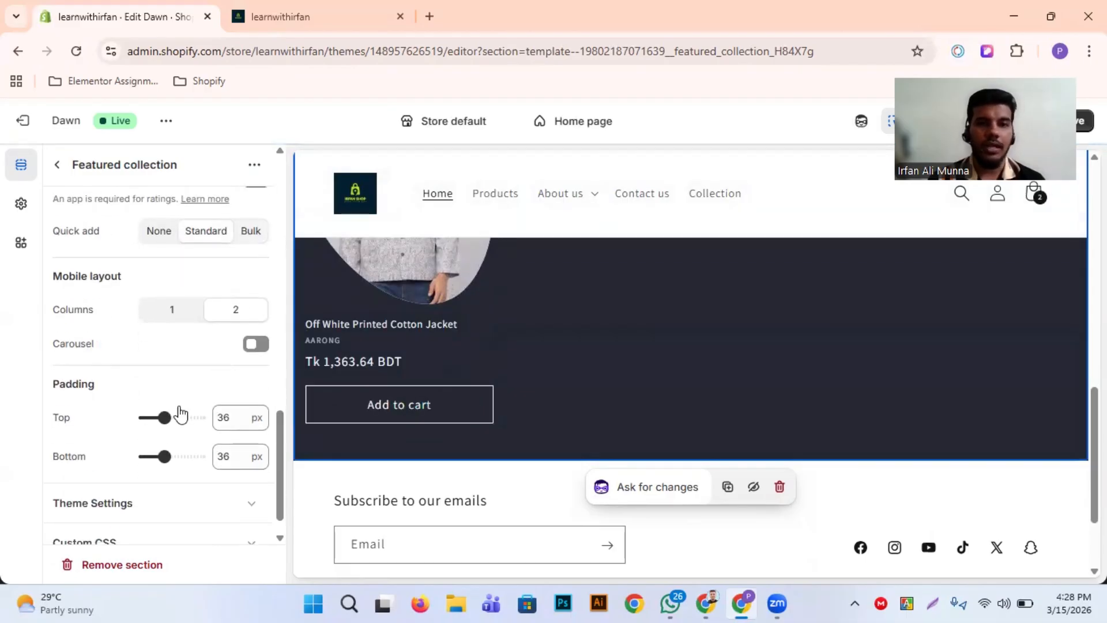
{"action": "scroll", "coordinate": [500, 403], "scroll_direction": "up", "scroll_amount": 5}
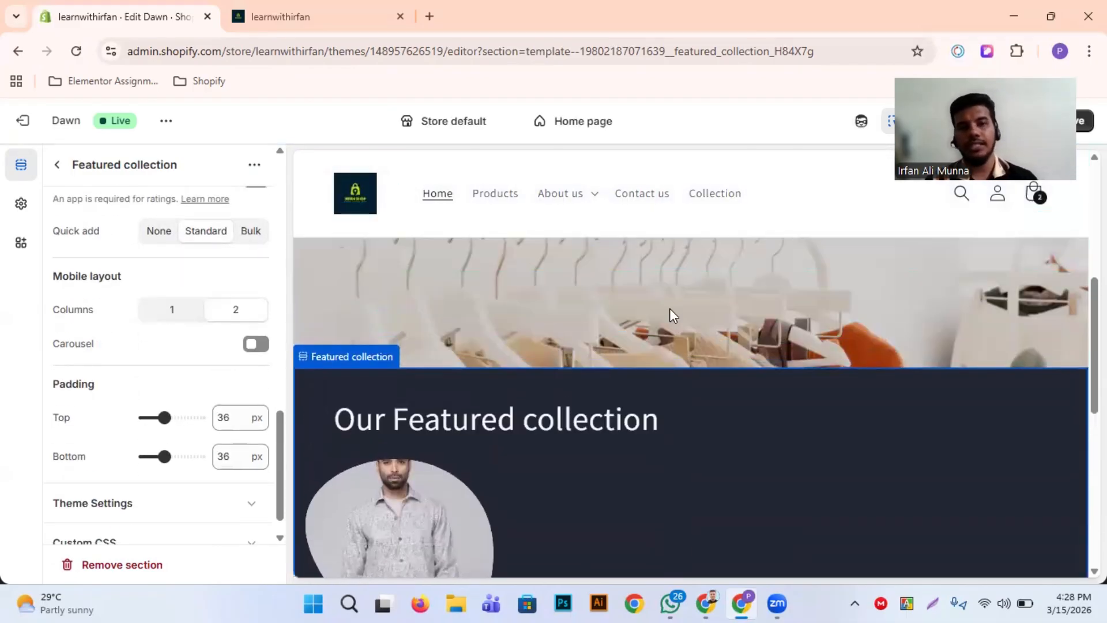
{"action": "scroll", "coordinate": [669, 308], "scroll_direction": "down", "scroll_amount": 1}
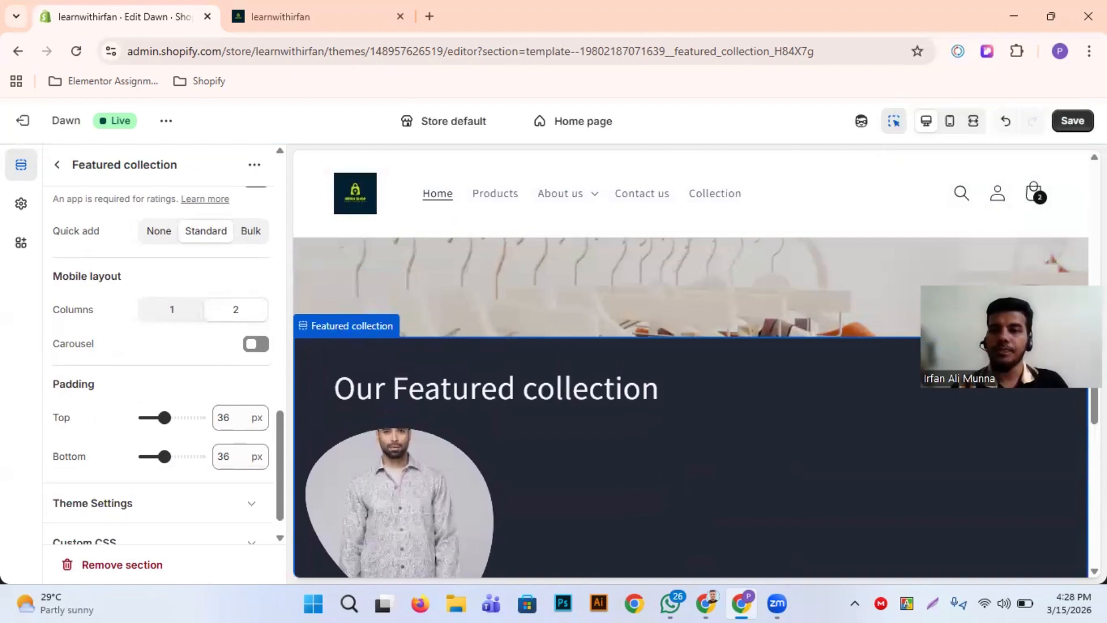
{"action": "left_click_drag", "start_coordinate": [1059, 288], "coordinate": [981, 314]}
{"action": "left_click", "coordinate": [950, 122]}
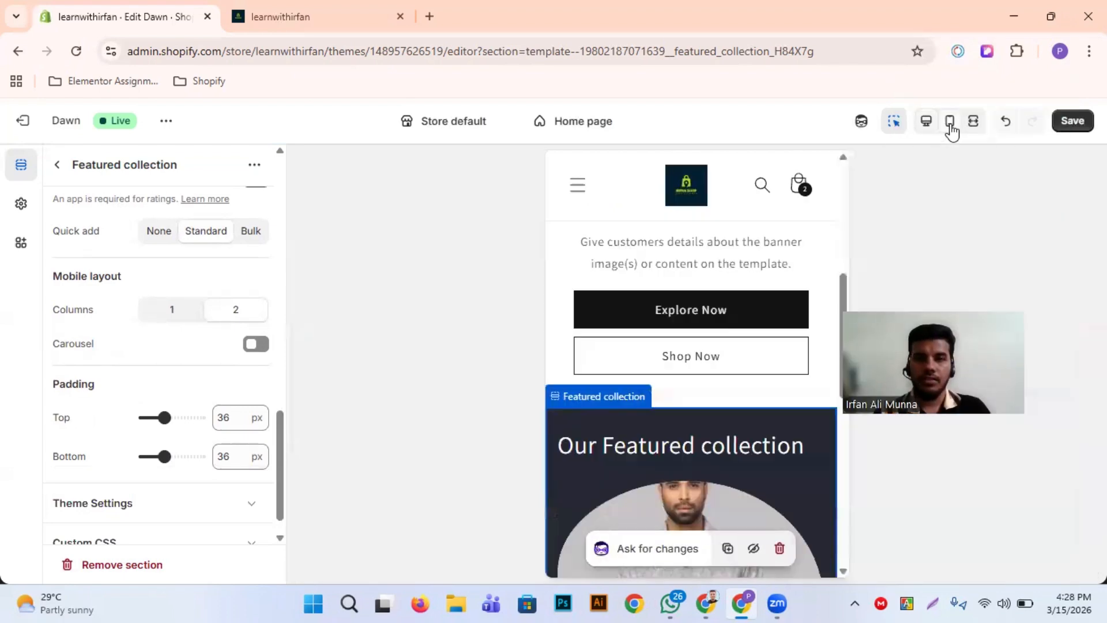
{"action": "scroll", "coordinate": [613, 403], "scroll_direction": "up", "scroll_amount": 10}
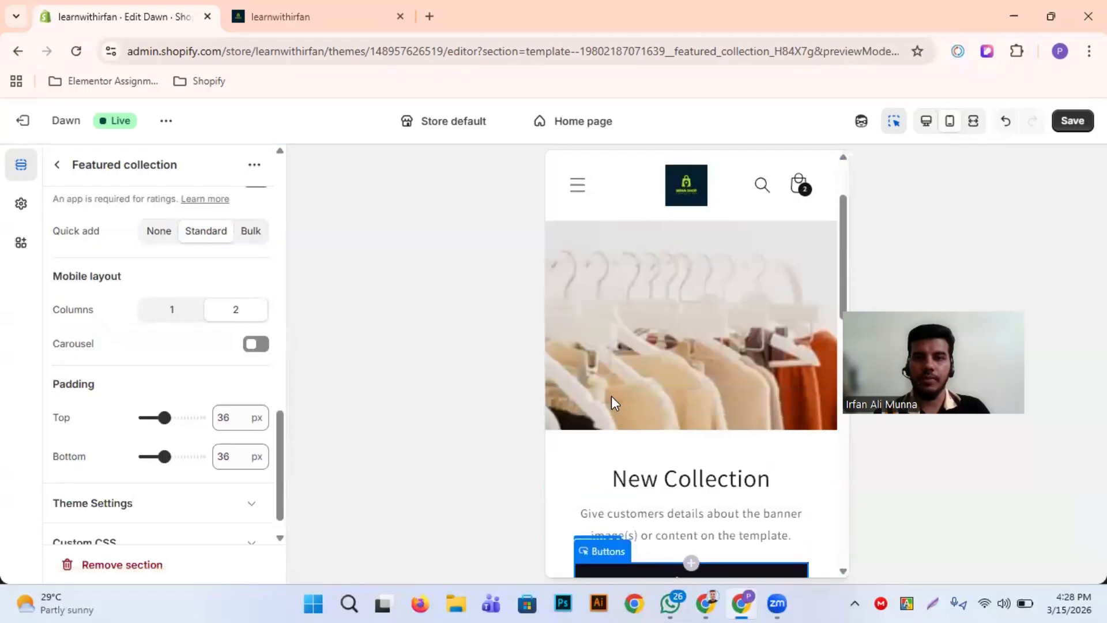
{"action": "scroll", "coordinate": [611, 402], "scroll_direction": "down", "scroll_amount": 15}
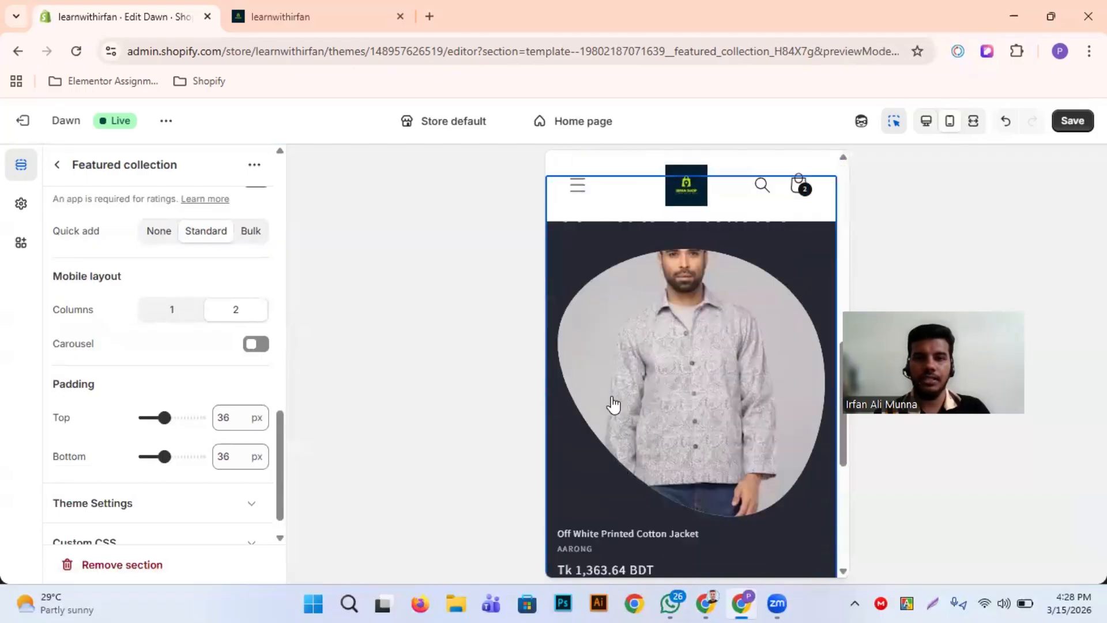
{"action": "scroll", "coordinate": [612, 402], "scroll_direction": "up", "scroll_amount": 10}
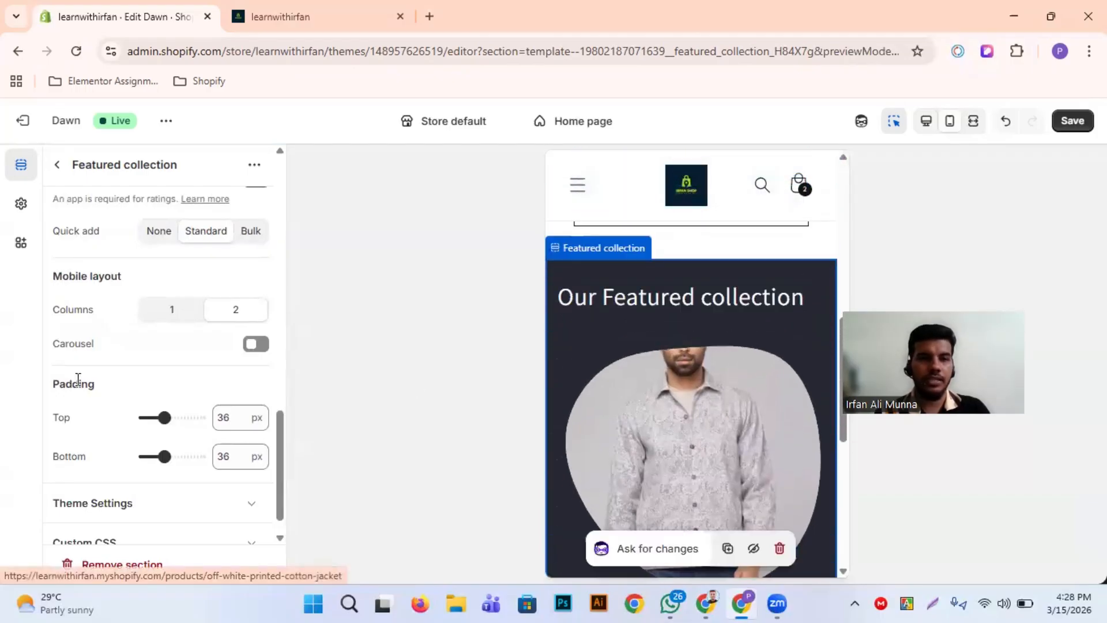
{"action": "scroll", "coordinate": [78, 379], "scroll_direction": "down", "scroll_amount": 1}
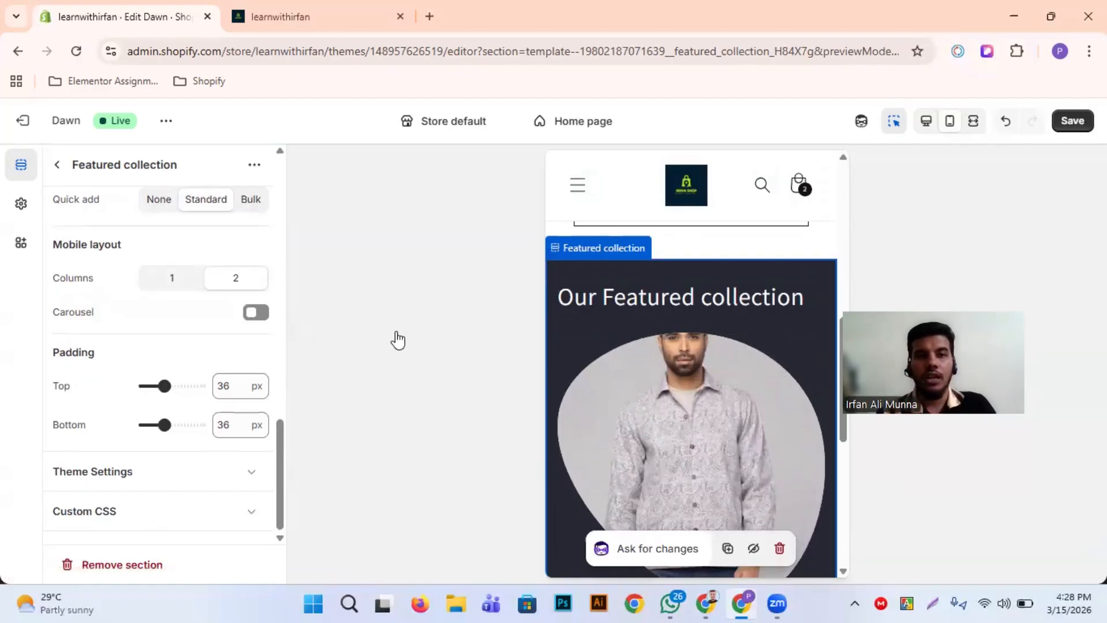
{"action": "scroll", "coordinate": [668, 346], "scroll_direction": "down", "scroll_amount": 10}
{"action": "scroll", "coordinate": [668, 346], "scroll_direction": "up", "scroll_amount": 6}
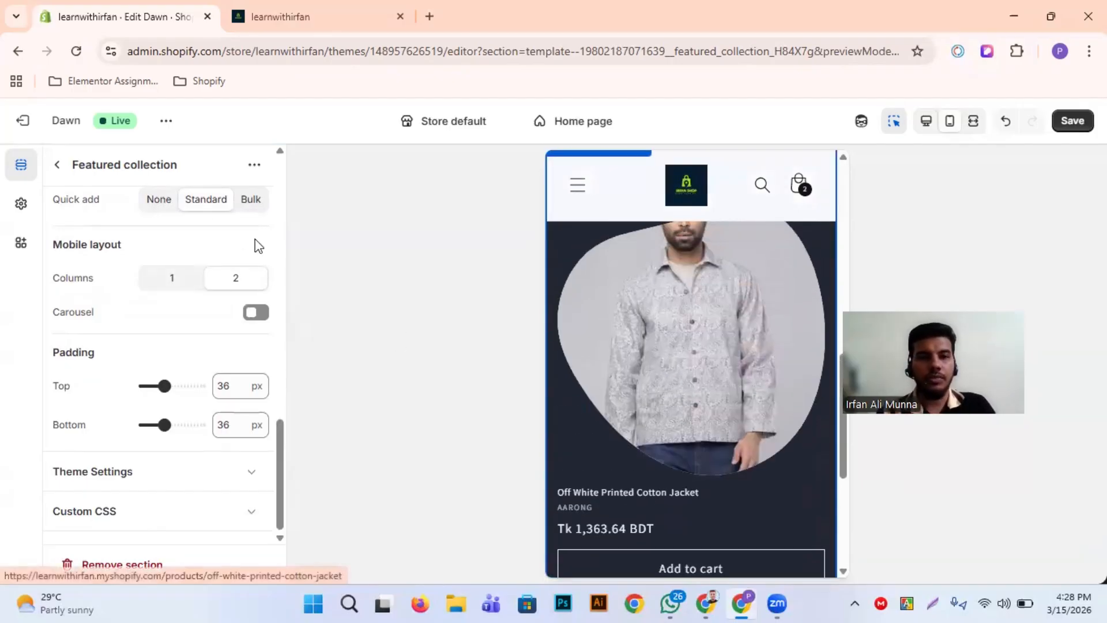
Set the Featured collection's mobile layout to 1 column and check the product card in the preview
{"action": "left_click", "coordinate": [189, 288]}
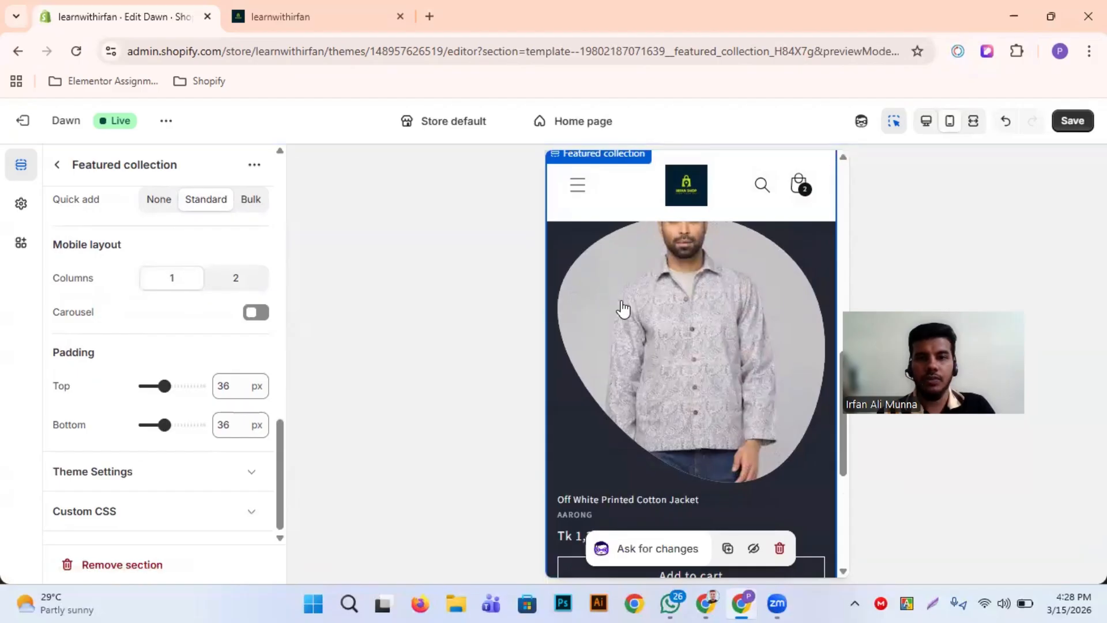
{"action": "scroll", "coordinate": [621, 301], "scroll_direction": "up", "scroll_amount": 3}
{"action": "scroll", "coordinate": [621, 301], "scroll_direction": "down", "scroll_amount": 4}
{"action": "scroll", "coordinate": [621, 301], "scroll_direction": "up", "scroll_amount": 2}
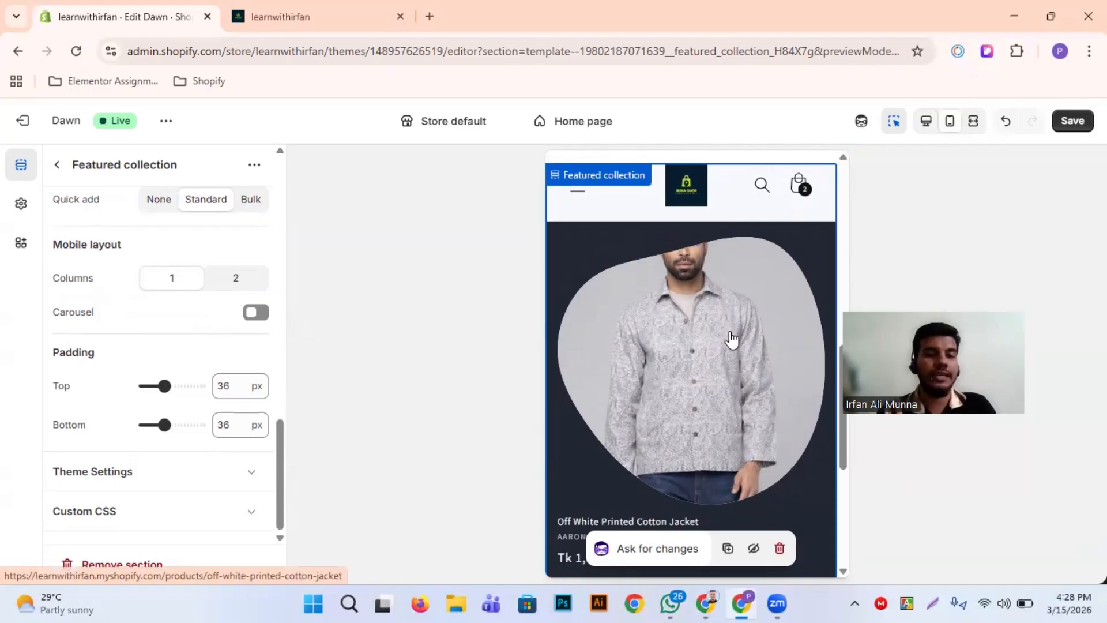
Set the Featured collection's mobile layout to 2 columns and enable its mobile carousel, checking the preview
{"action": "left_click", "coordinate": [236, 278]}
{"action": "scroll", "coordinate": [666, 346], "scroll_direction": "down", "scroll_amount": 2}
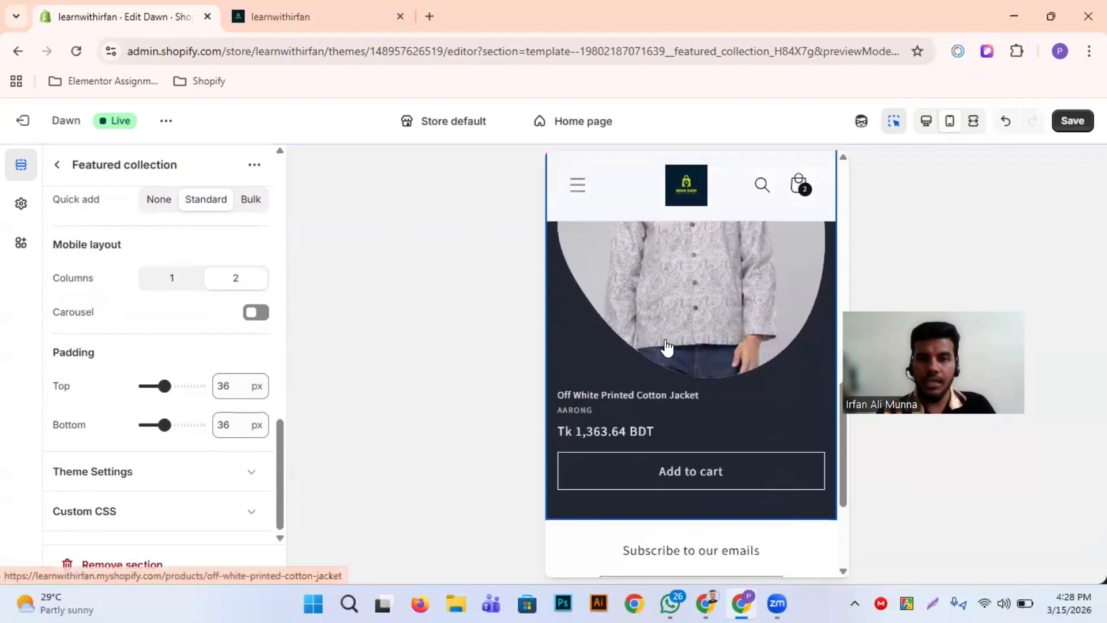
{"action": "scroll", "coordinate": [666, 346], "scroll_direction": "down", "scroll_amount": 1}
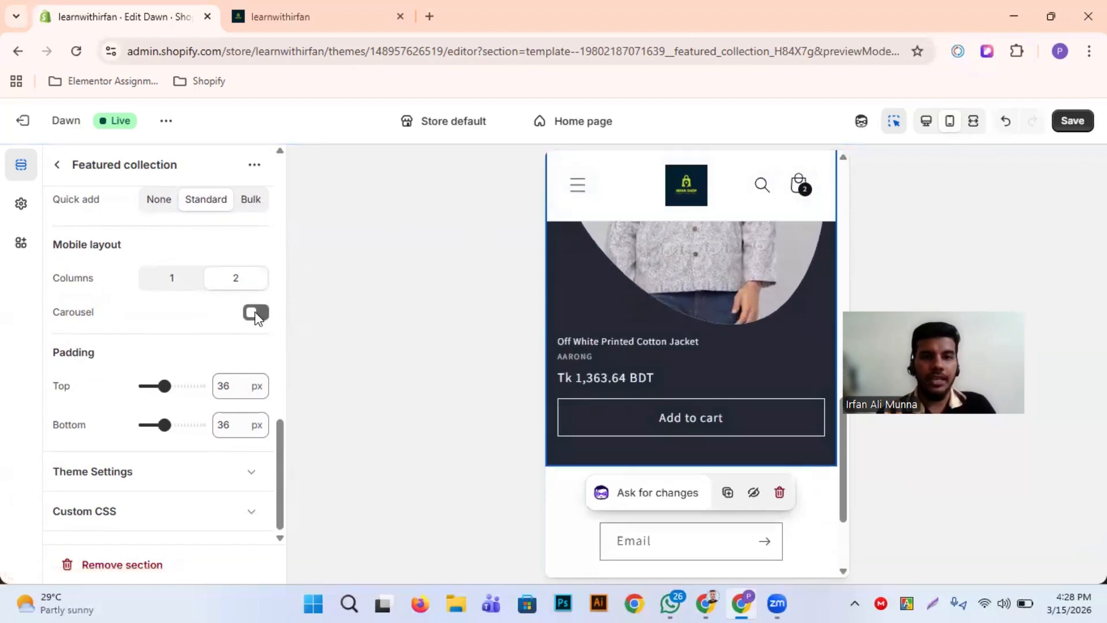
{"action": "scroll", "coordinate": [687, 321], "scroll_direction": "up", "scroll_amount": 1}
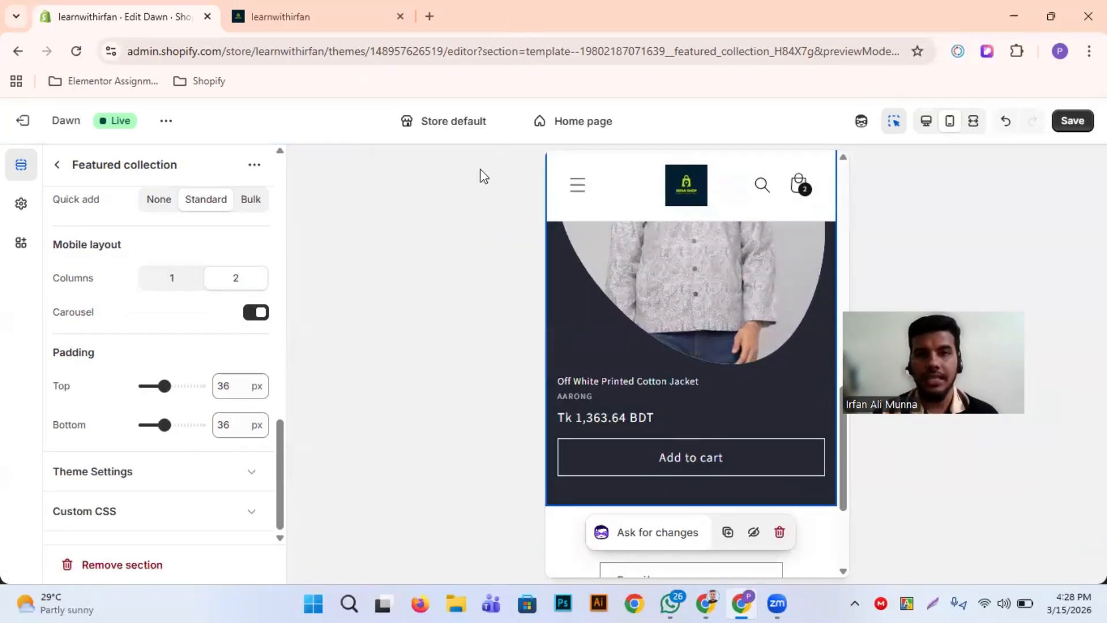
{"action": "left_click", "coordinate": [427, 14]}
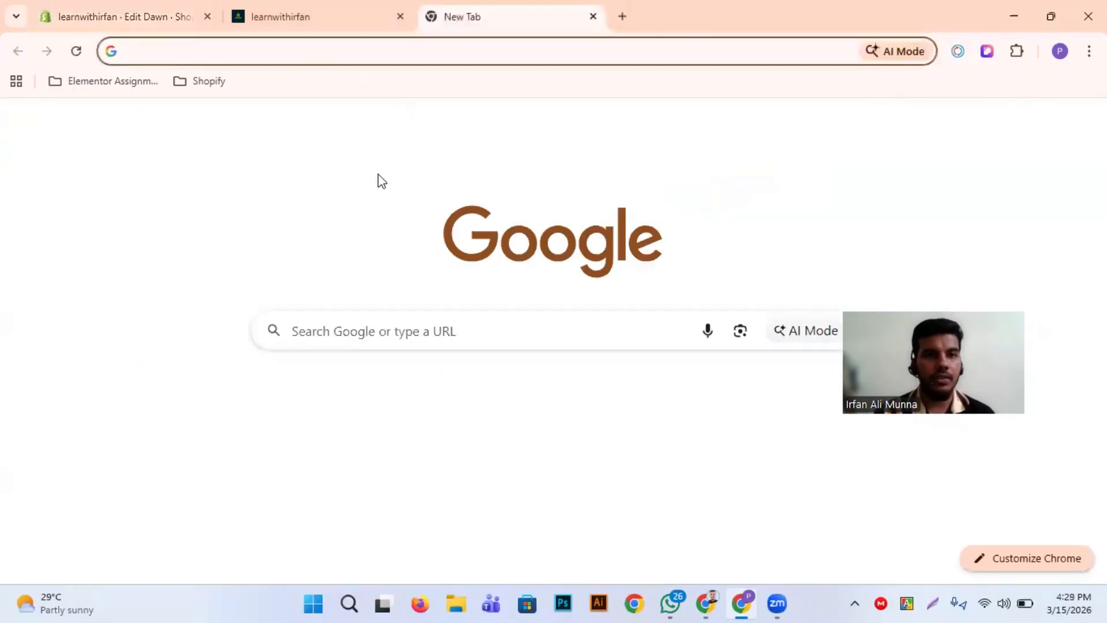
{"action": "left_click", "coordinate": [227, 79]}
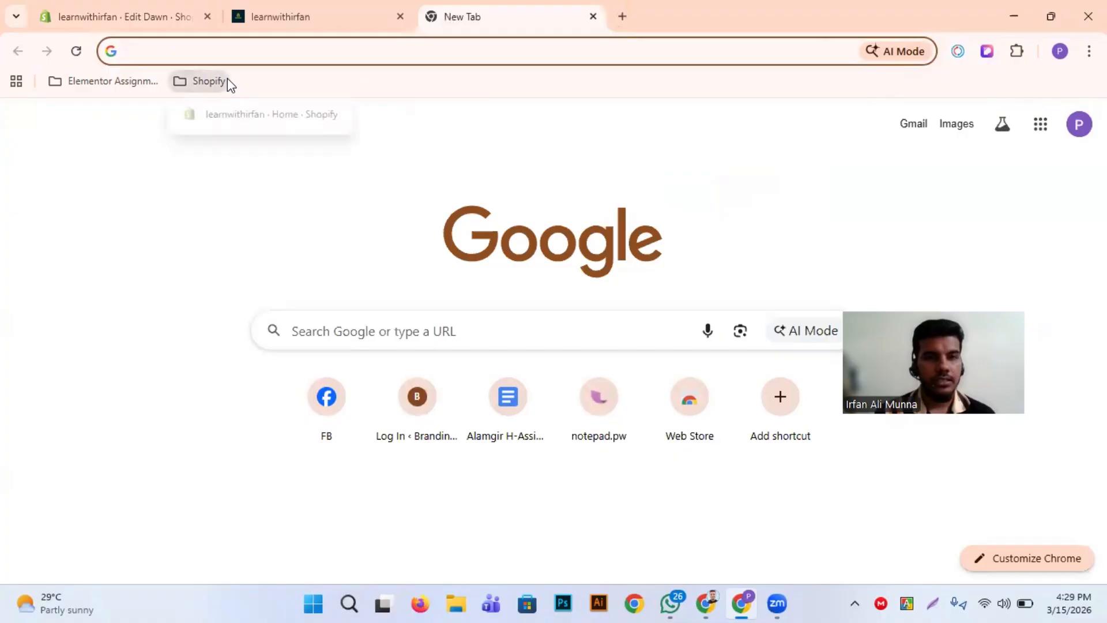
{"action": "left_click", "coordinate": [591, 17]}
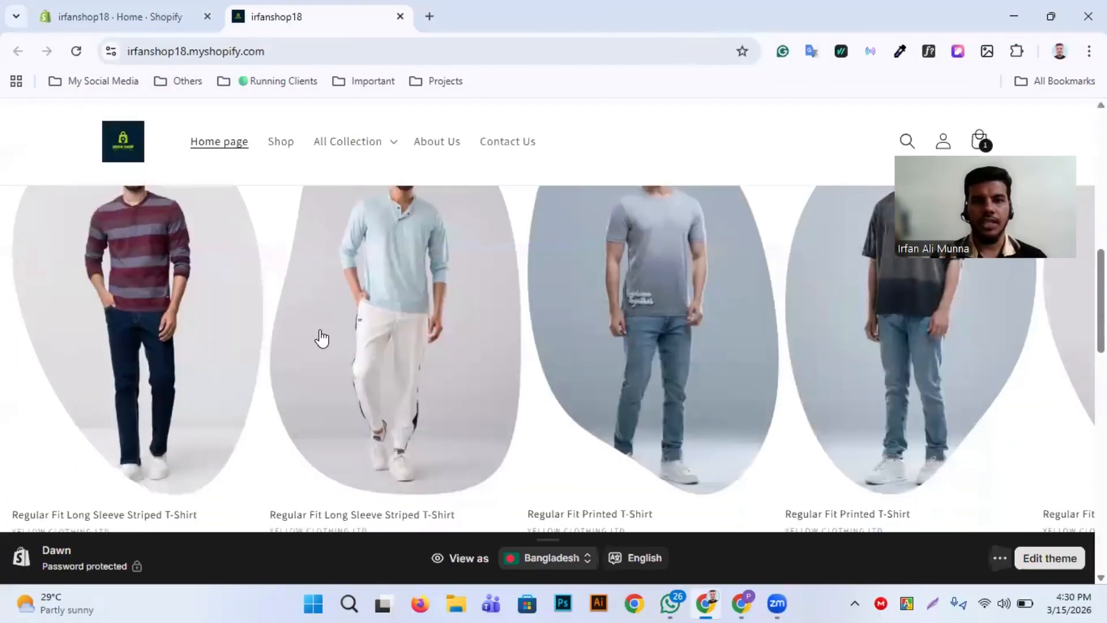
Switch to the irfanshop18 store and examine the featured products carousel on its home page
{"action": "scroll", "coordinate": [318, 335], "scroll_direction": "down", "scroll_amount": 3}
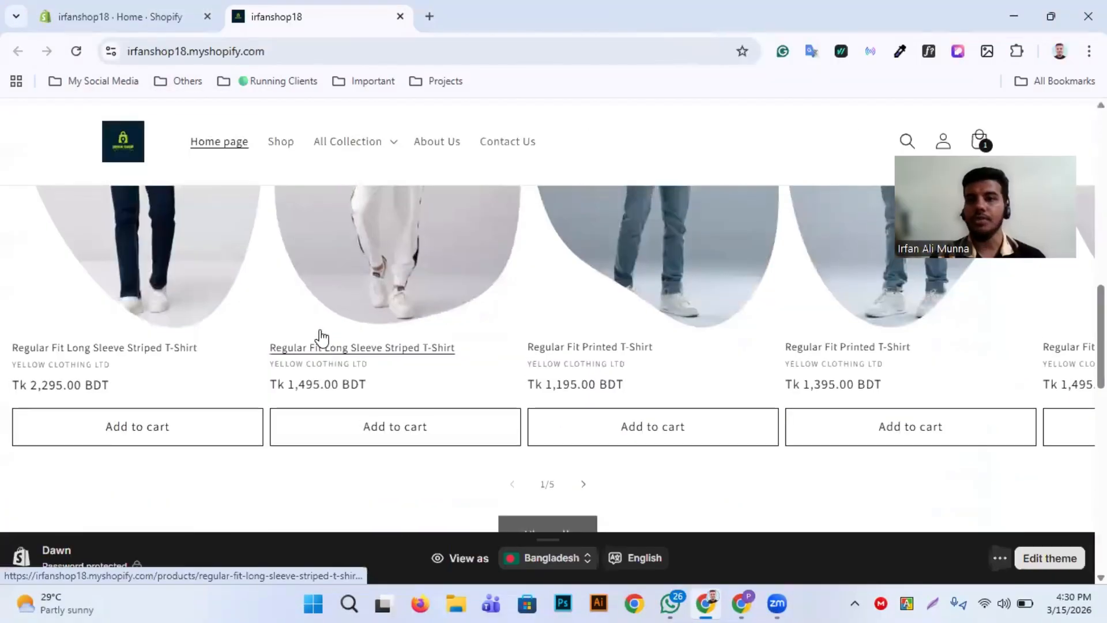
{"action": "scroll", "coordinate": [318, 336], "scroll_direction": "up", "scroll_amount": 10}
{"action": "scroll", "coordinate": [266, 329], "scroll_direction": "down", "scroll_amount": 10}
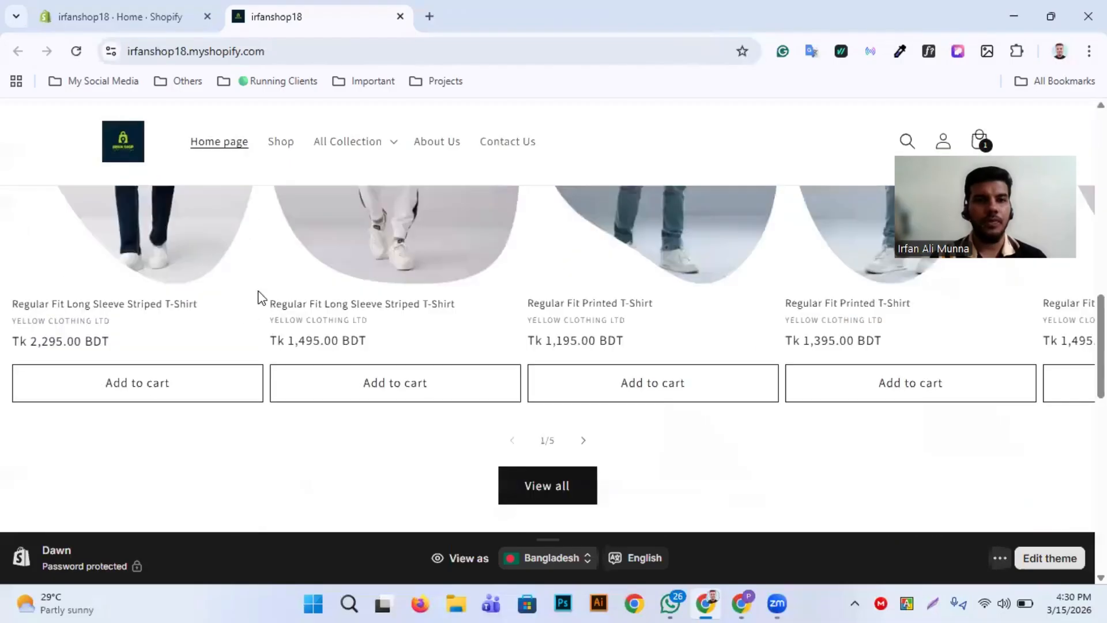
{"action": "left_click", "coordinate": [199, 10]}
{"action": "left_click", "coordinate": [252, 7]}
{"action": "left_click", "coordinate": [205, 8]}
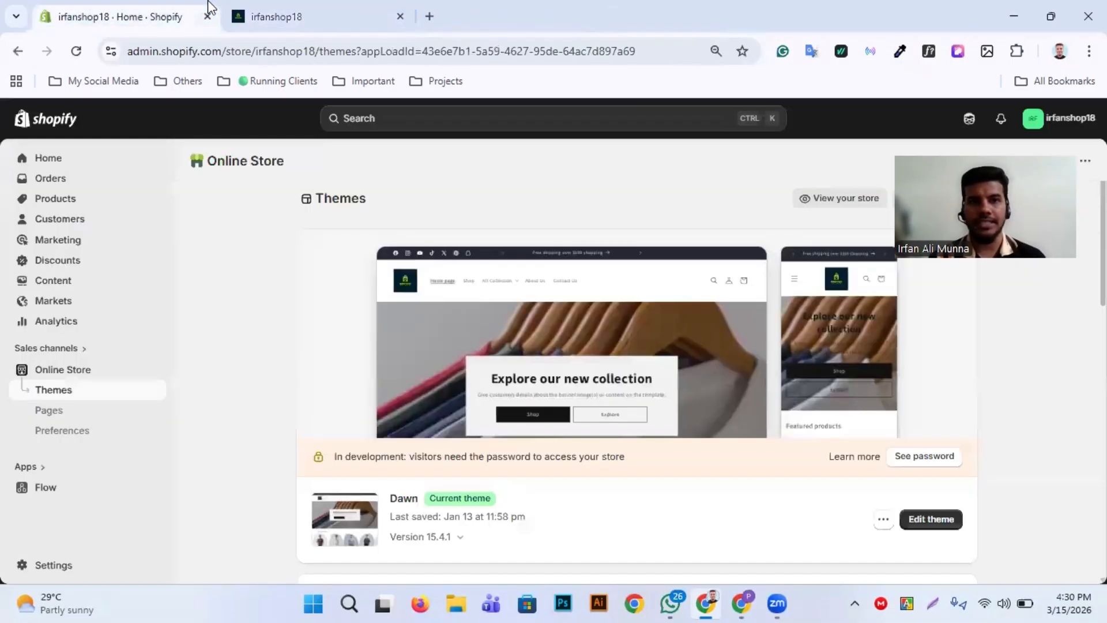
{"action": "left_click", "coordinate": [314, 7]}
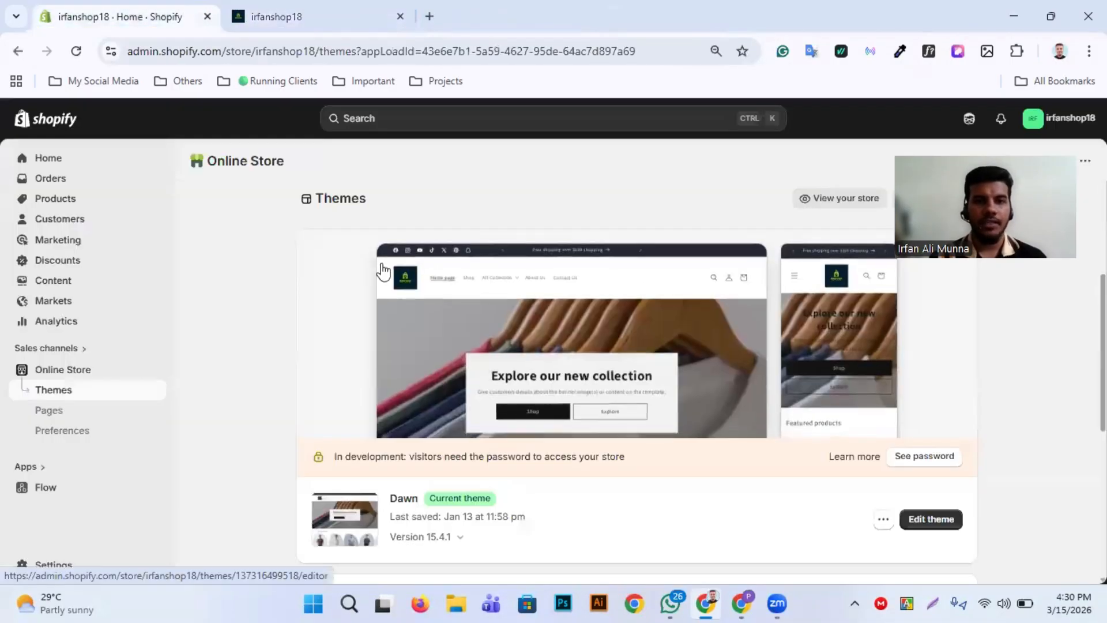
{"action": "scroll", "coordinate": [383, 271], "scroll_direction": "down", "scroll_amount": 7}
{"action": "left_click", "coordinate": [336, 11]}
{"action": "scroll", "coordinate": [427, 358], "scroll_direction": "up", "scroll_amount": 6}
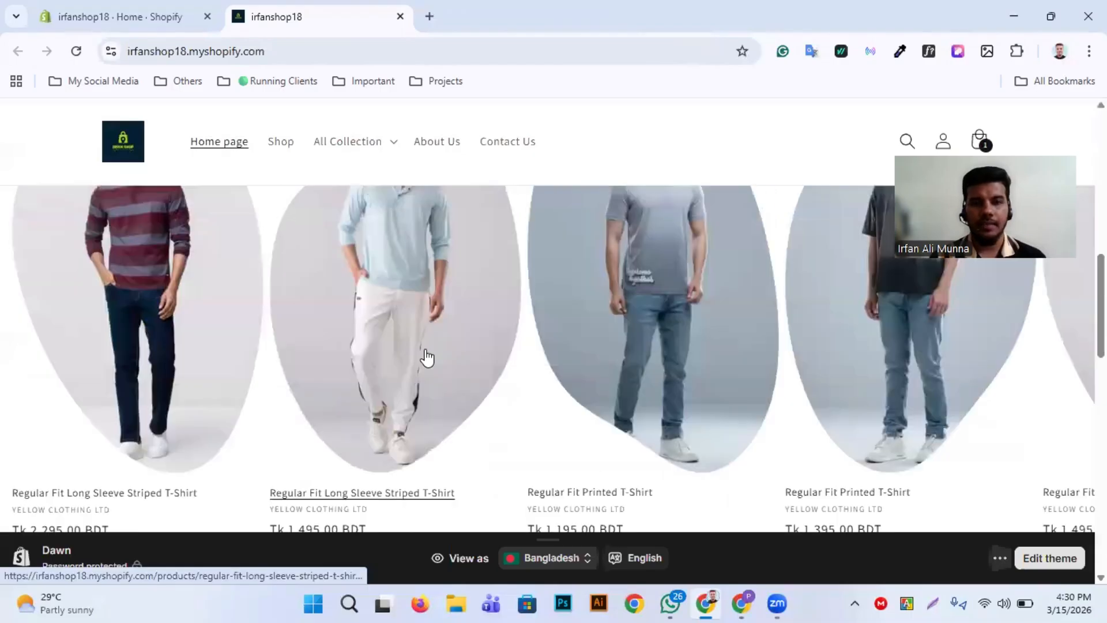
{"action": "scroll", "coordinate": [426, 357], "scroll_direction": "down", "scroll_amount": 3}
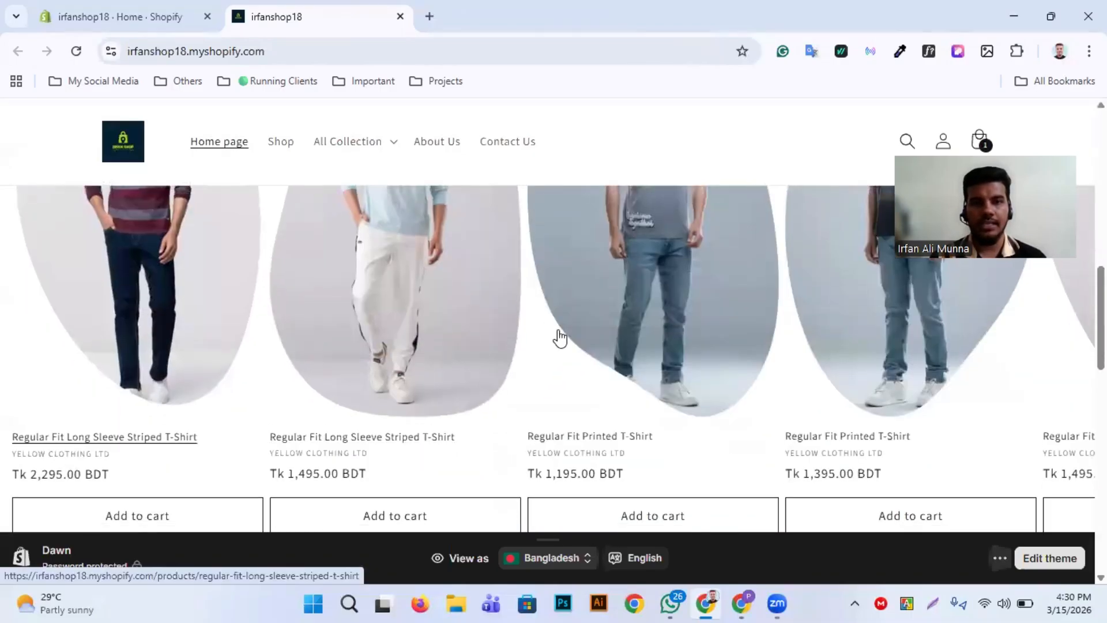
{"action": "scroll", "coordinate": [334, 463], "scroll_direction": "down", "scroll_amount": 5}
{"action": "scroll", "coordinate": [337, 465], "scroll_direction": "up", "scroll_amount": 5}
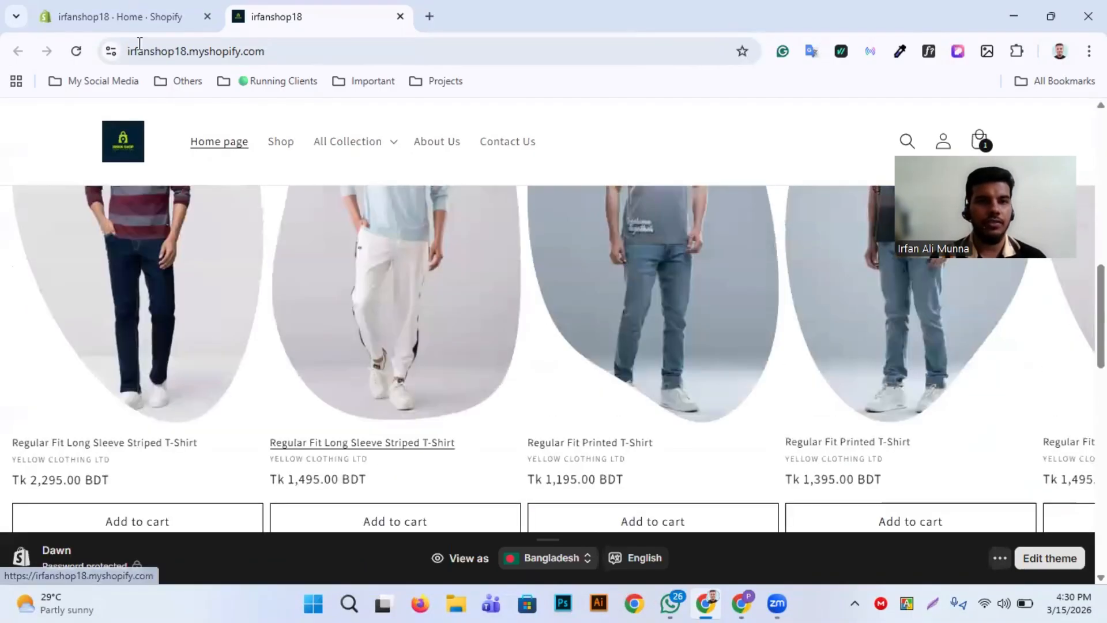
Open the irfanshop18 store's current Dawn theme for editing from its Online Store themes
{"action": "left_click", "coordinate": [124, 18]}
{"action": "scroll", "coordinate": [680, 454], "scroll_direction": "down", "scroll_amount": 3}
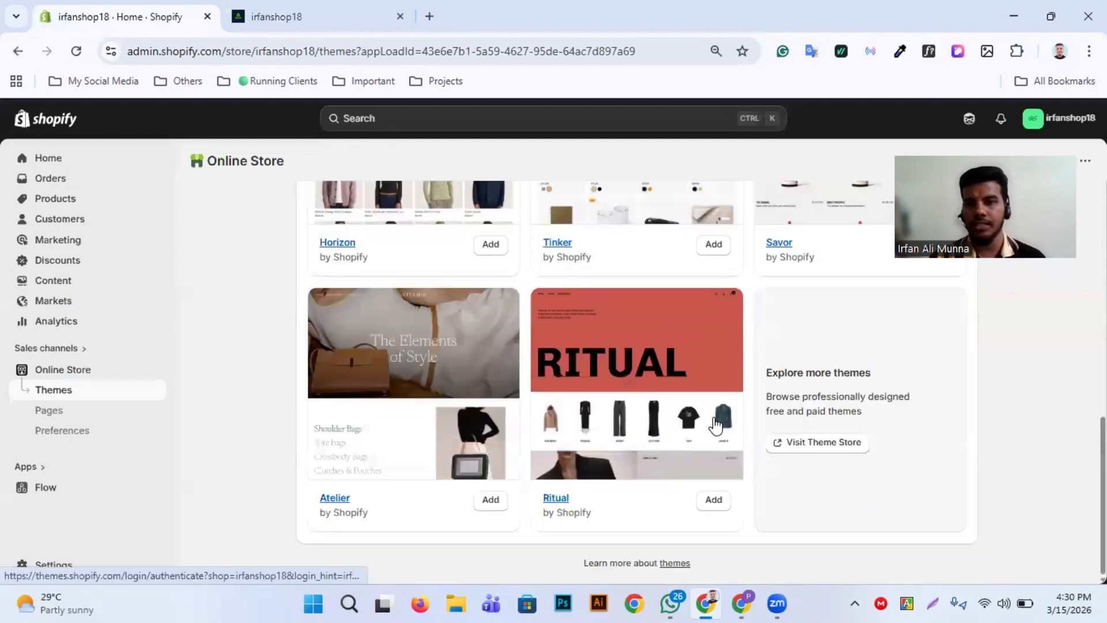
{"action": "scroll", "coordinate": [743, 394], "scroll_direction": "up", "scroll_amount": 10}
{"action": "scroll", "coordinate": [742, 394], "scroll_direction": "up", "scroll_amount": 4}
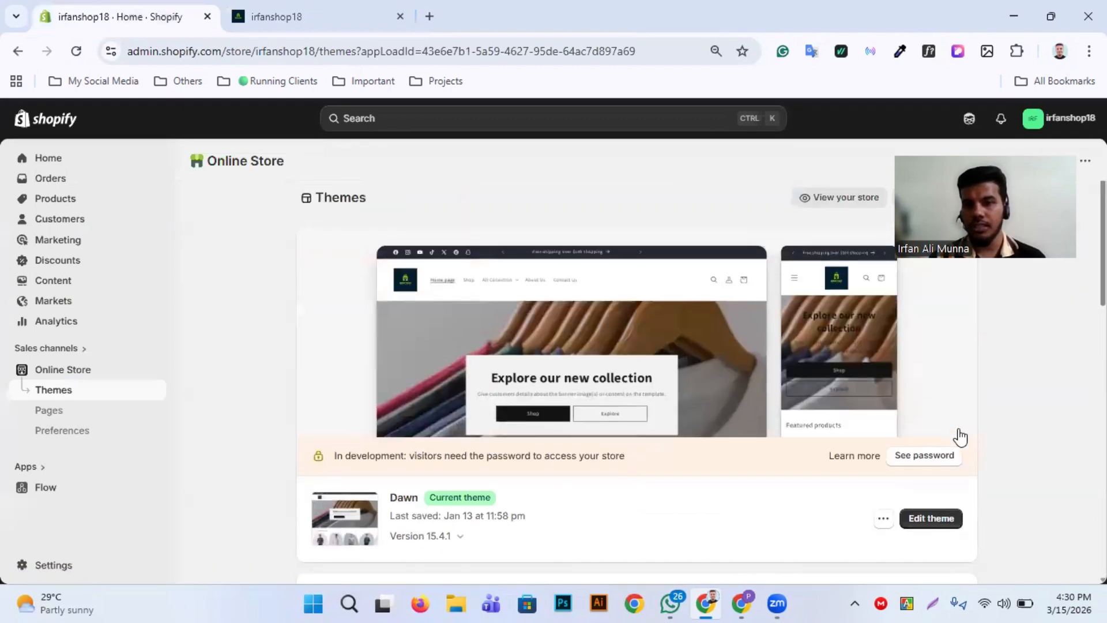
{"action": "scroll", "coordinate": [959, 435], "scroll_direction": "down", "scroll_amount": 2}
{"action": "left_click", "coordinate": [928, 420]}
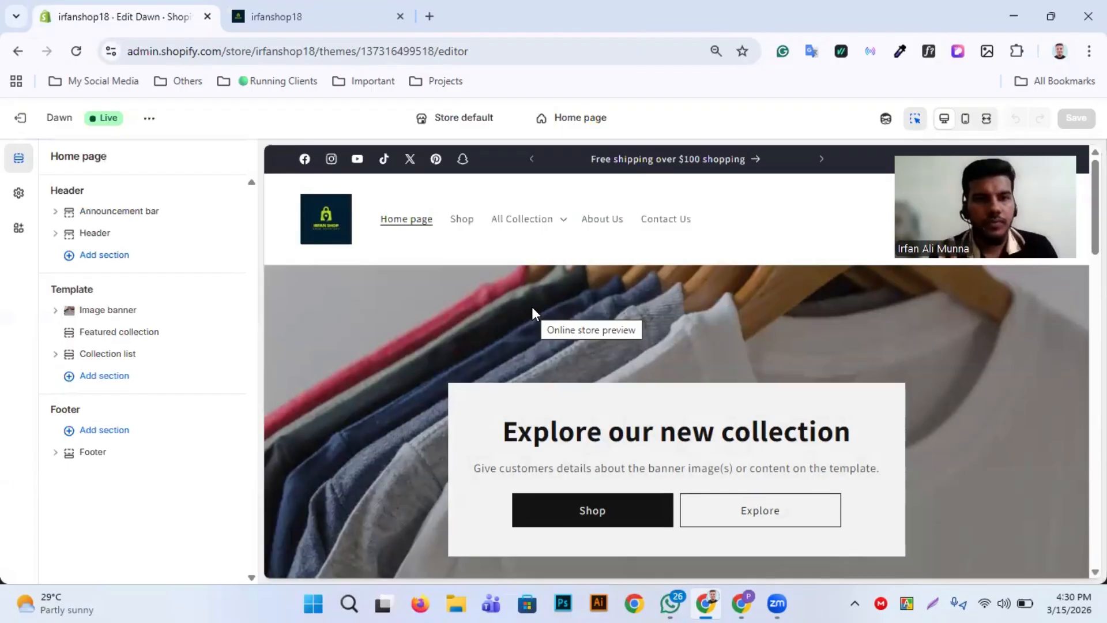
Open the Featured collection section's settings, dismiss the link insertion form and check the product carousel in the preview
{"action": "left_click", "coordinate": [120, 332]}
{"action": "left_click", "coordinate": [119, 326]}
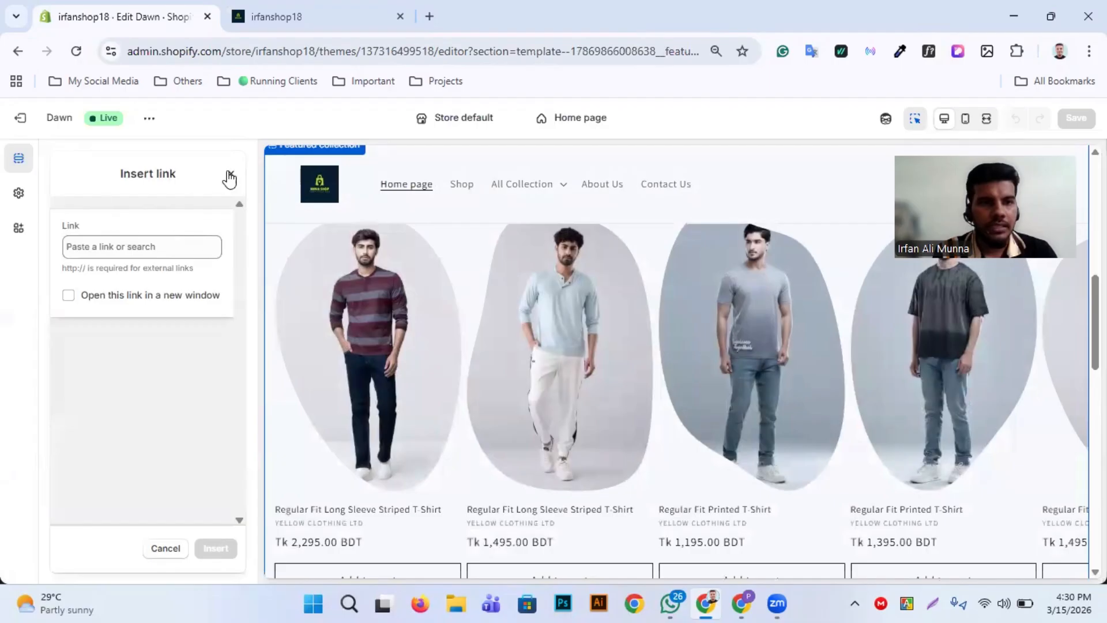
{"action": "left_click", "coordinate": [229, 176]}
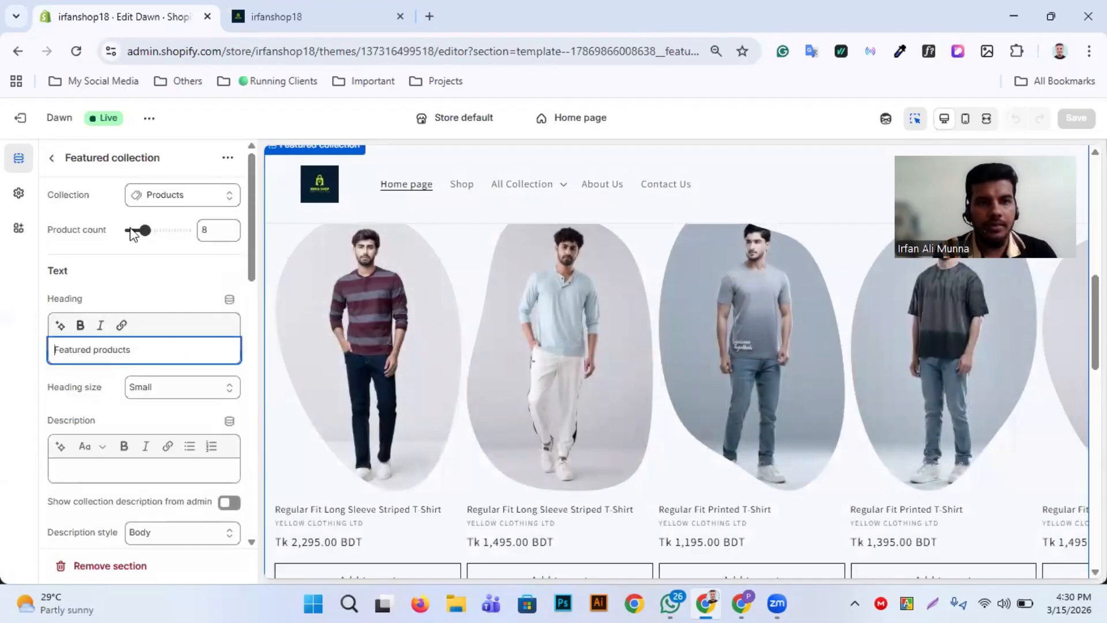
{"action": "scroll", "coordinate": [426, 425], "scroll_direction": "down", "scroll_amount": 2}
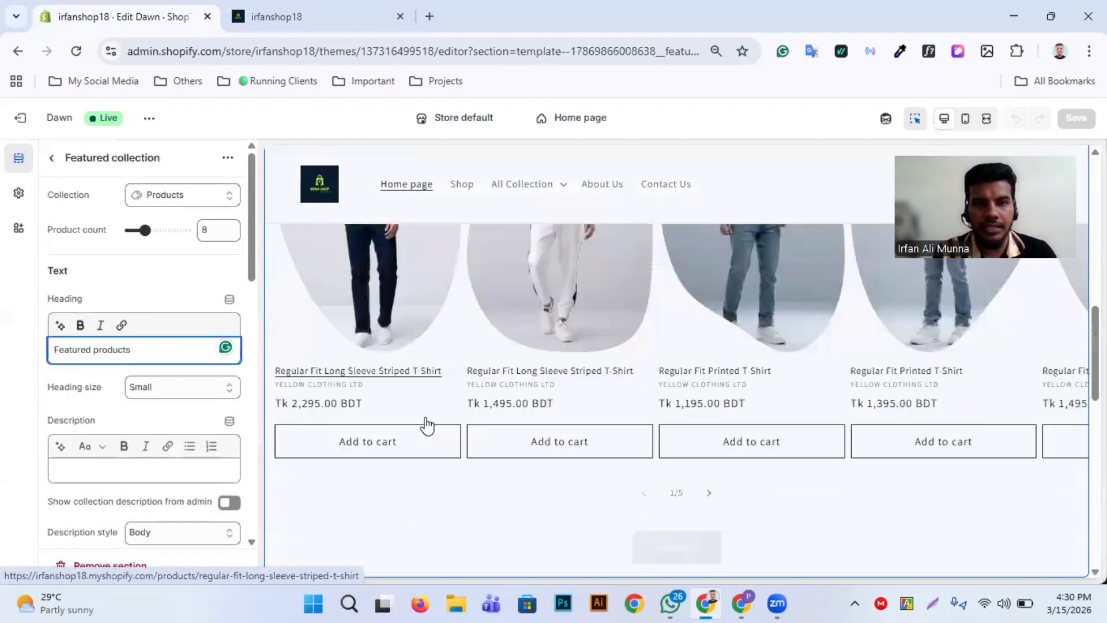
{"action": "scroll", "coordinate": [427, 426], "scroll_direction": "up", "scroll_amount": 2}
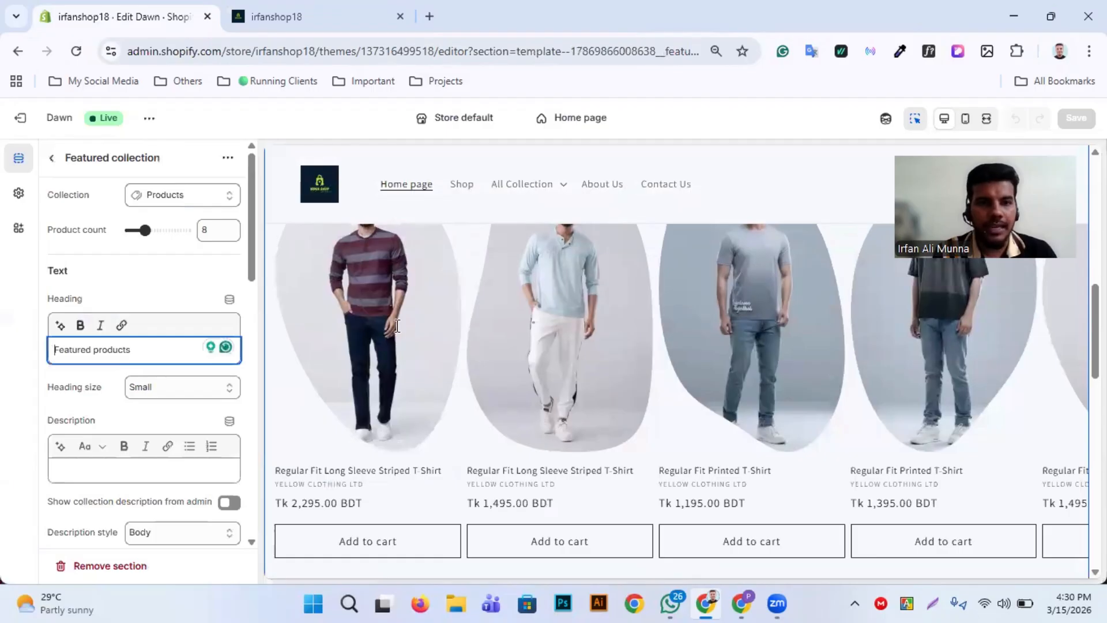
Set the heading size of the Featured products heading to Medium
{"action": "scroll", "coordinate": [397, 326], "scroll_direction": "up", "scroll_amount": 3}
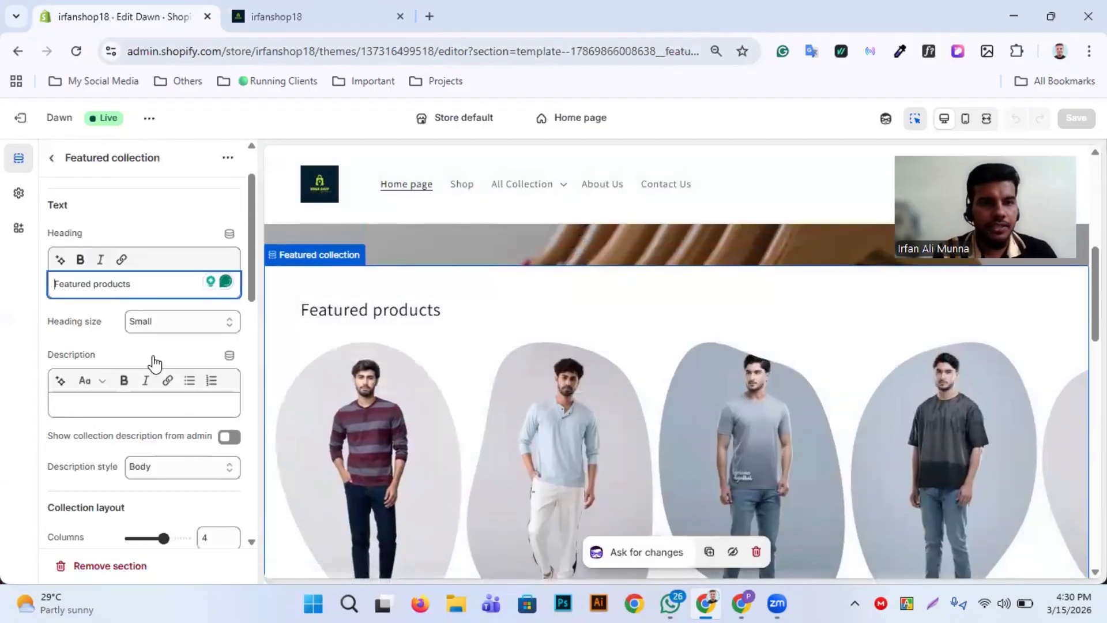
{"action": "left_click", "coordinate": [230, 321]}
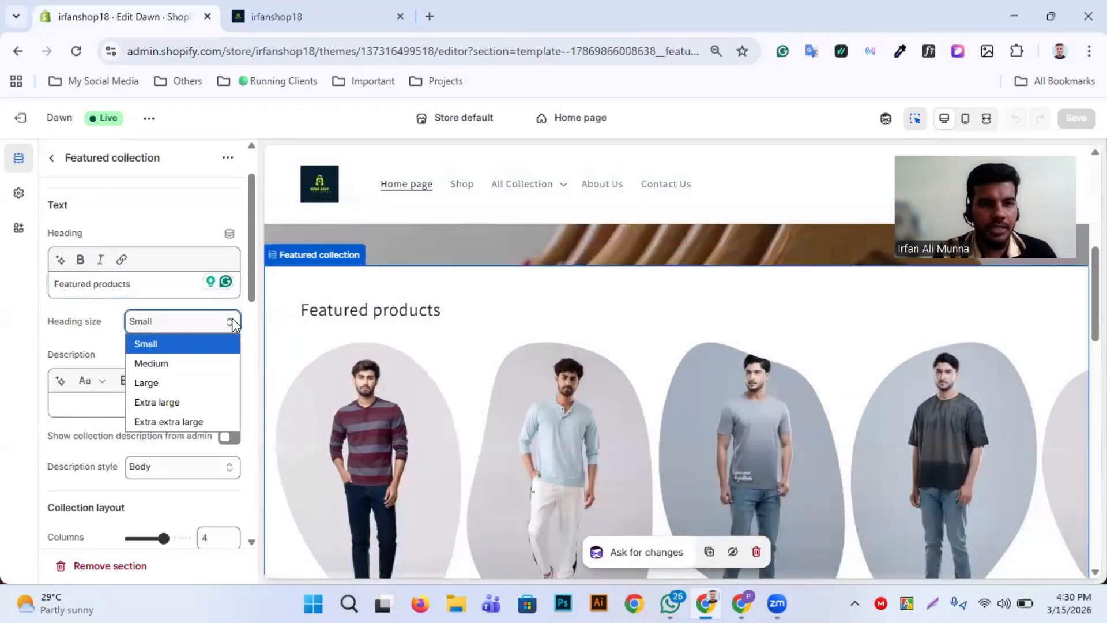
{"action": "left_click", "coordinate": [198, 364]}
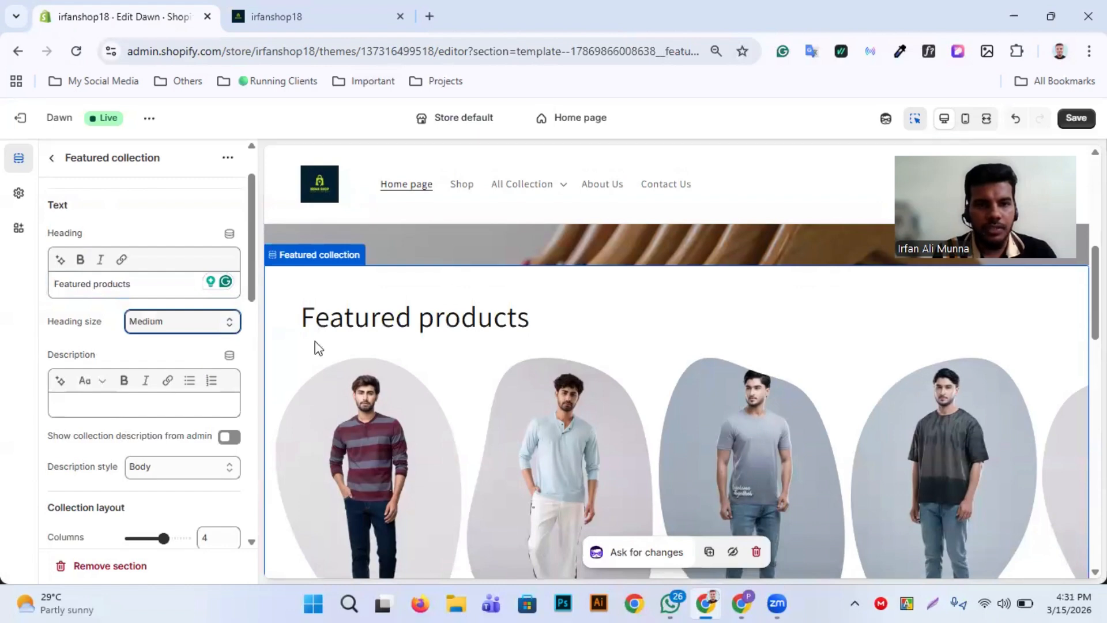
{"action": "scroll", "coordinate": [137, 379], "scroll_direction": "down", "scroll_amount": 1}
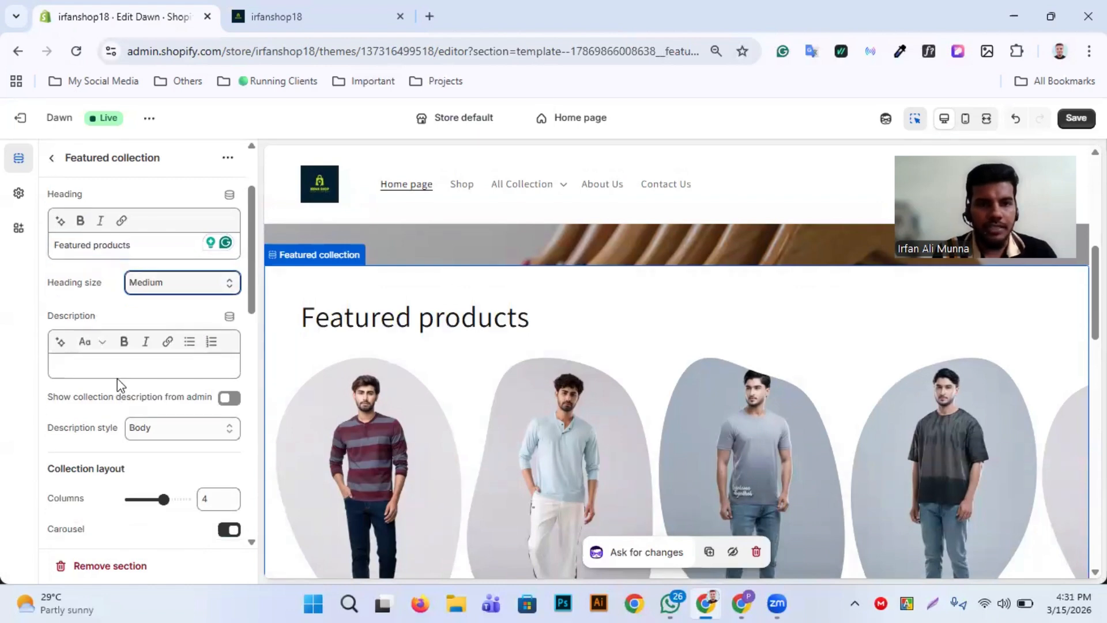
Turn on showing the collection description from admin for the Featured collection and check the product carousel in the preview
{"action": "scroll", "coordinate": [117, 379], "scroll_direction": "down", "scroll_amount": 1}
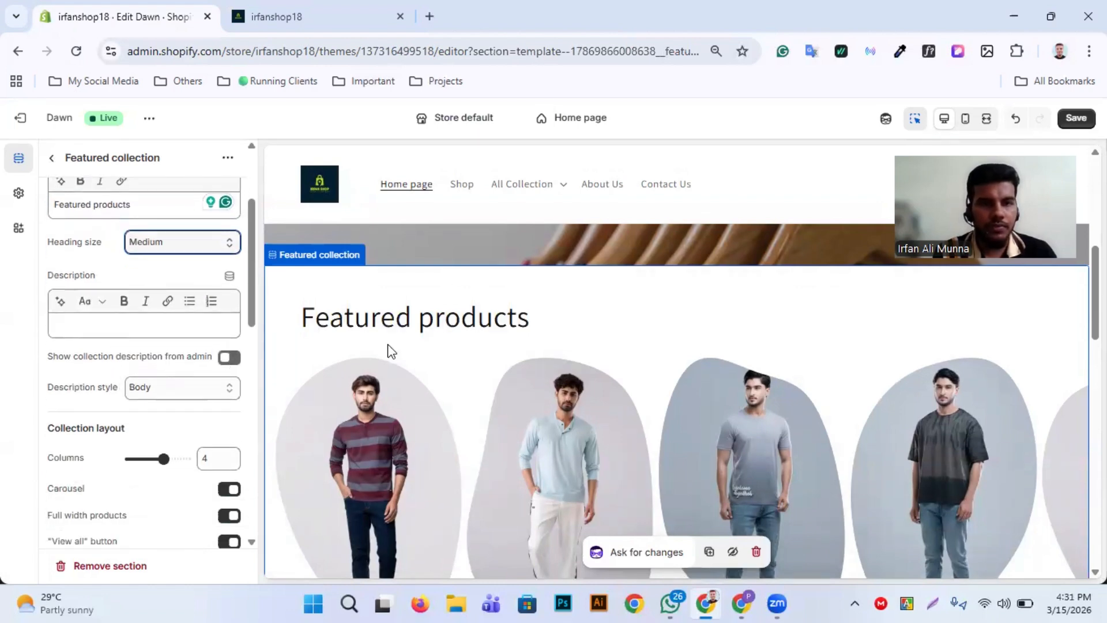
{"action": "scroll", "coordinate": [387, 349], "scroll_direction": "down", "scroll_amount": 4}
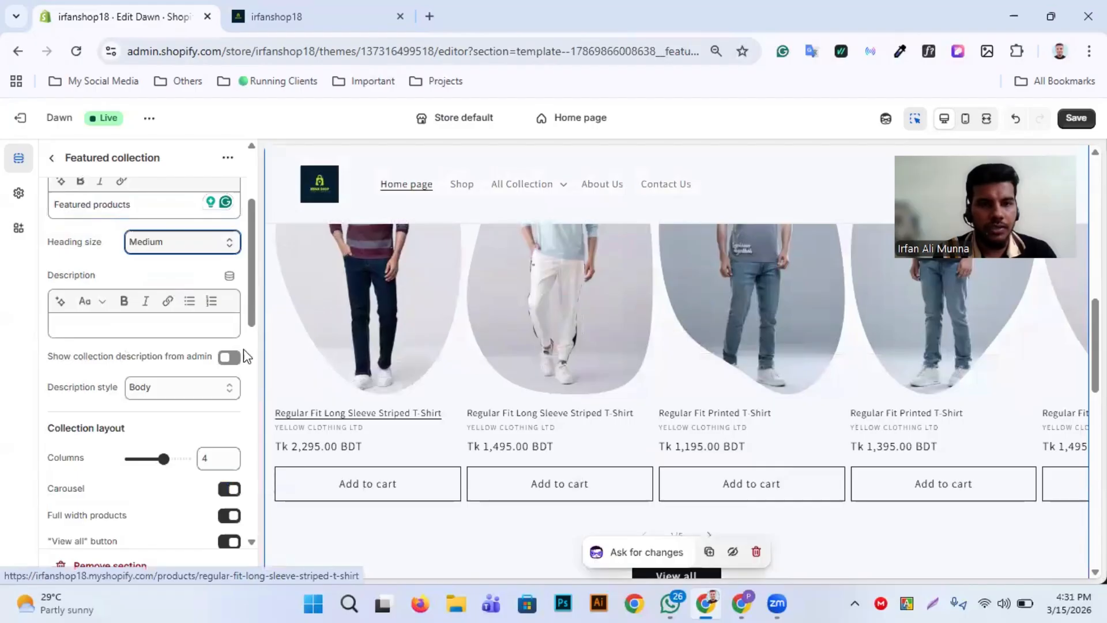
{"action": "left_click", "coordinate": [230, 358]}
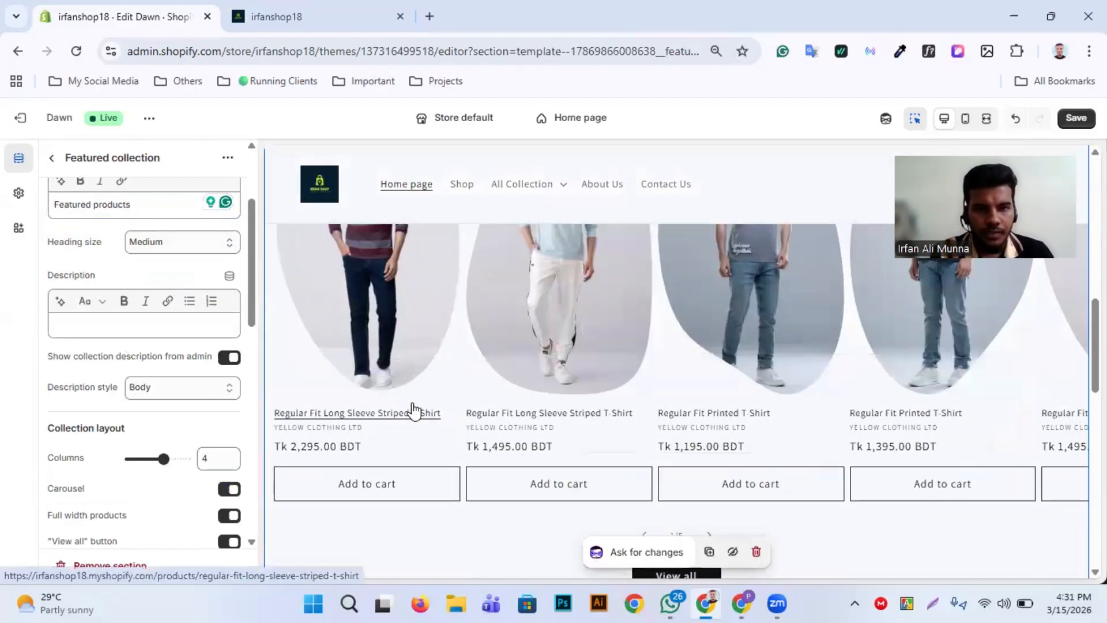
{"action": "scroll", "coordinate": [417, 413], "scroll_direction": "right", "scroll_amount": 3}
{"action": "scroll", "coordinate": [481, 437], "scroll_direction": "left", "scroll_amount": 3}
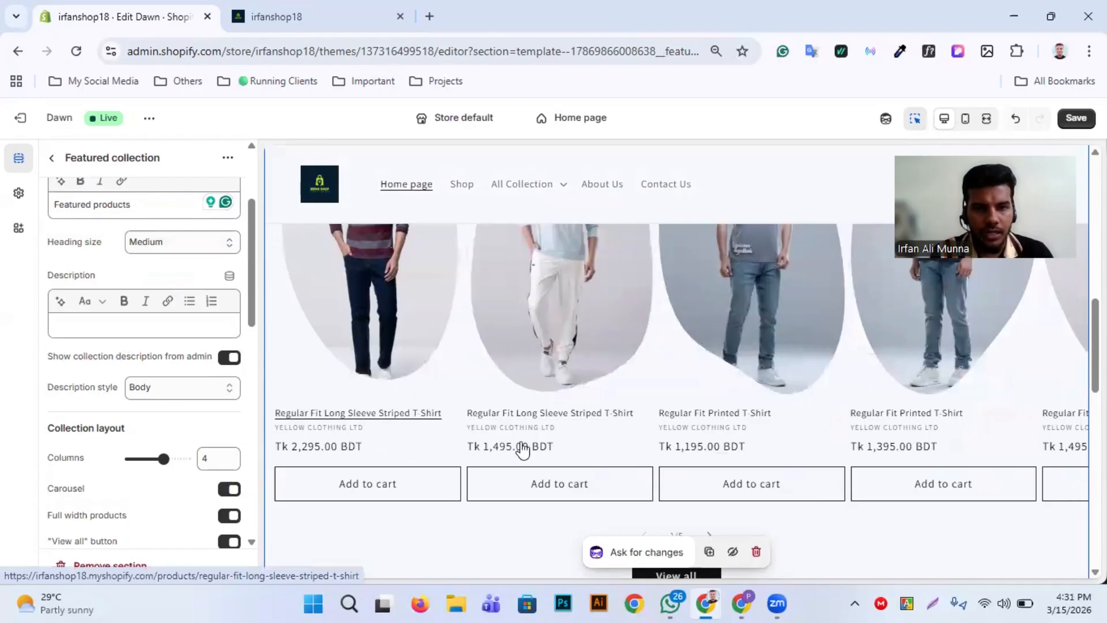
Review the description style, collection layout and product card settings, including the second image on hover, against the product carousel in the preview
{"action": "scroll", "coordinate": [413, 436], "scroll_direction": "down", "scroll_amount": 3}
{"action": "scroll", "coordinate": [138, 308], "scroll_direction": "down", "scroll_amount": 2}
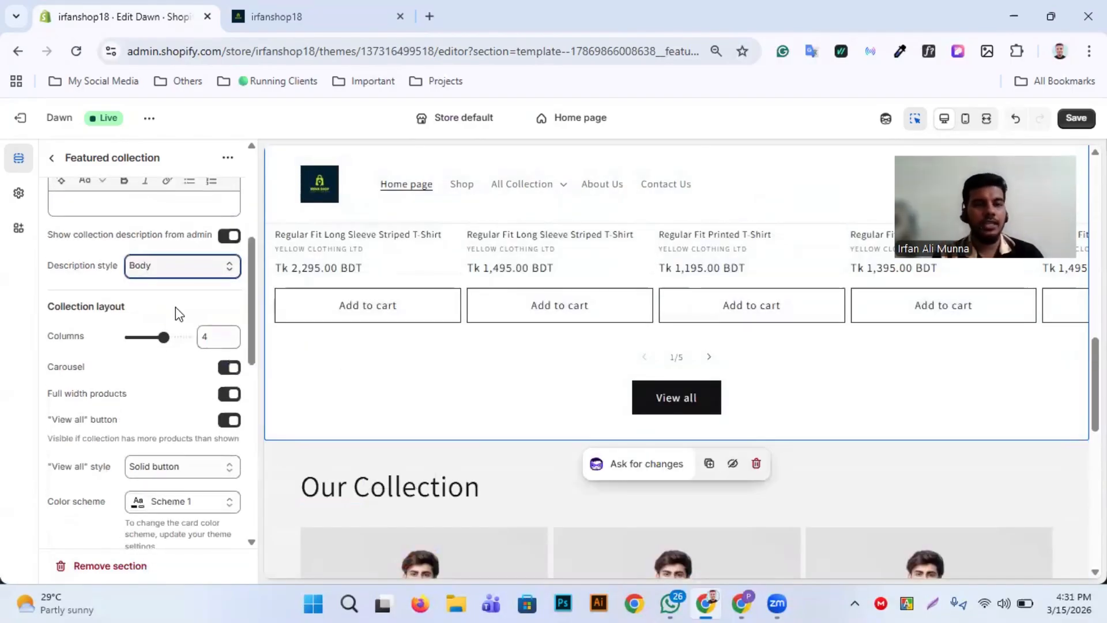
{"action": "scroll", "coordinate": [490, 329], "scroll_direction": "right", "scroll_amount": 2}
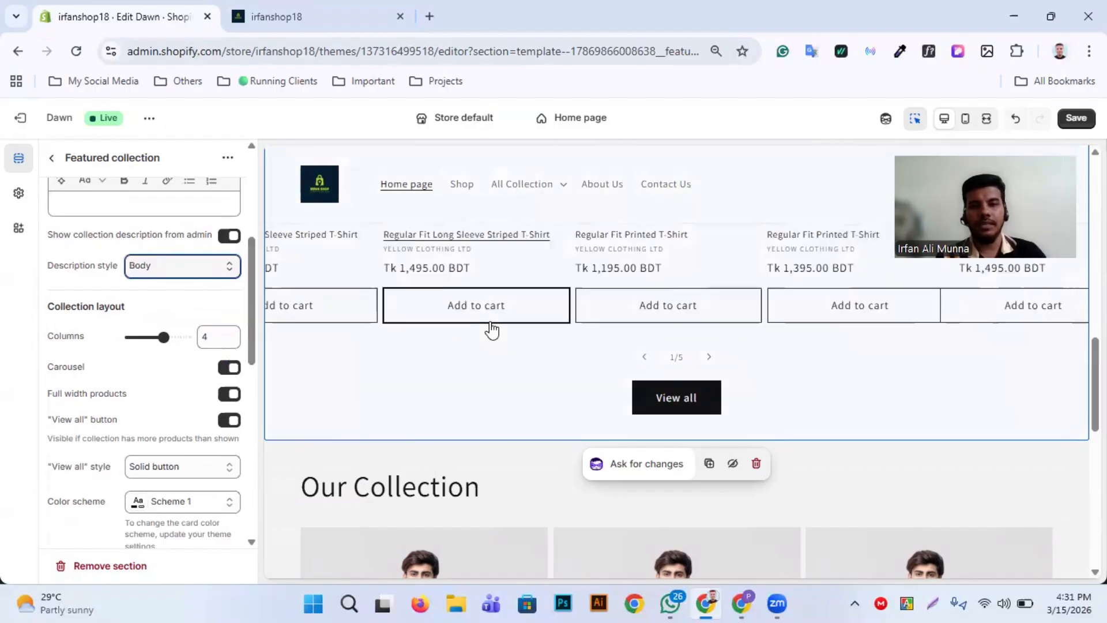
{"action": "scroll", "coordinate": [842, 321], "scroll_direction": "up", "scroll_amount": 3}
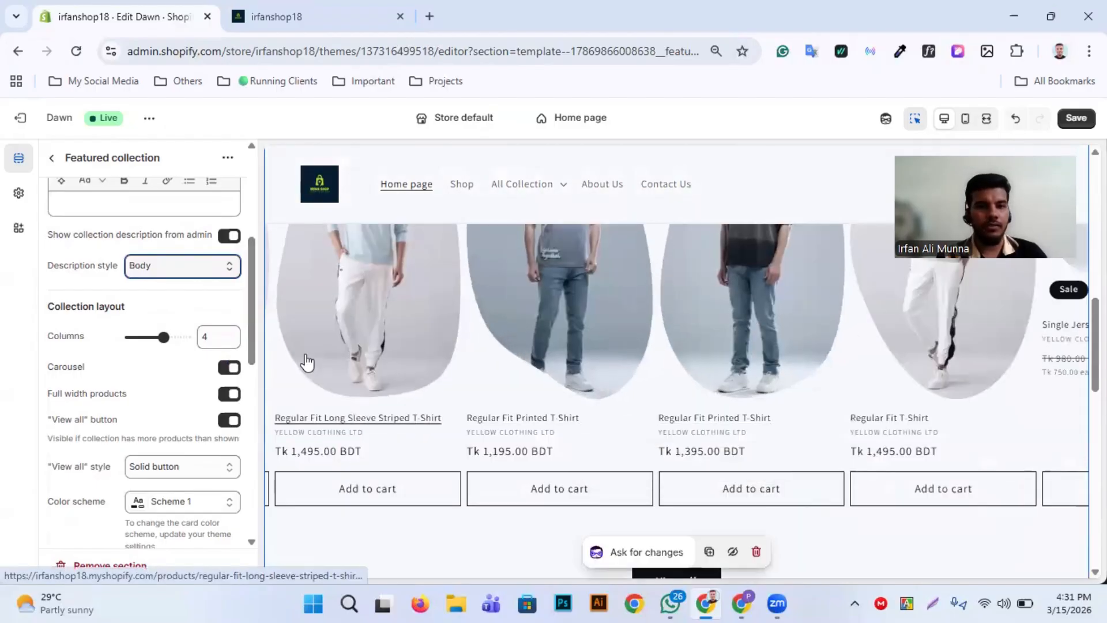
{"action": "scroll", "coordinate": [123, 347], "scroll_direction": "down", "scroll_amount": 3}
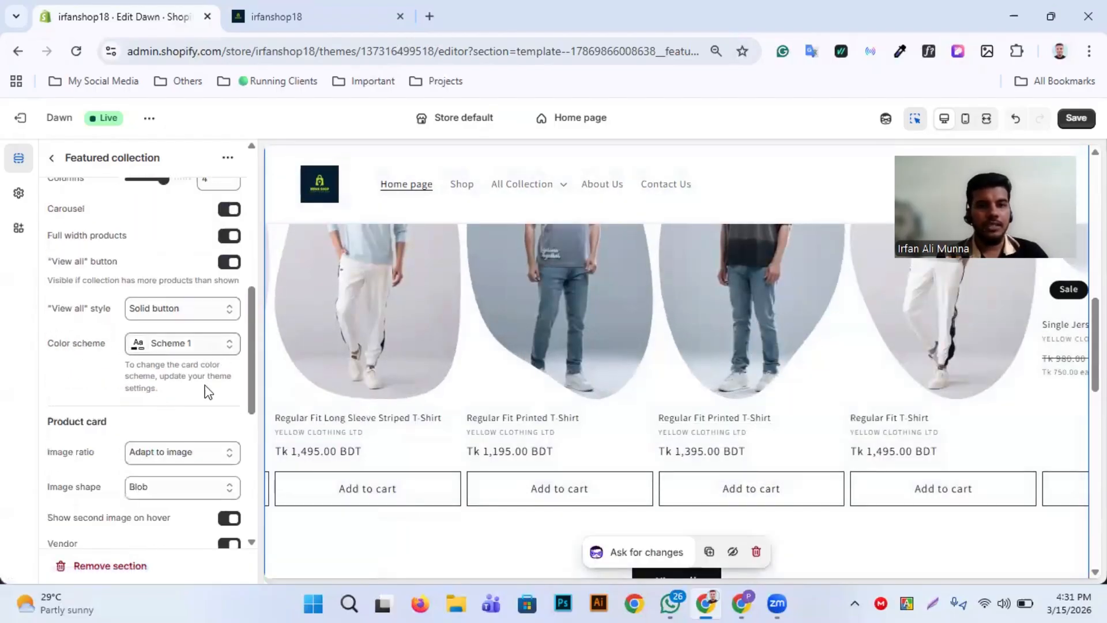
{"action": "scroll", "coordinate": [205, 388], "scroll_direction": "down", "scroll_amount": 3}
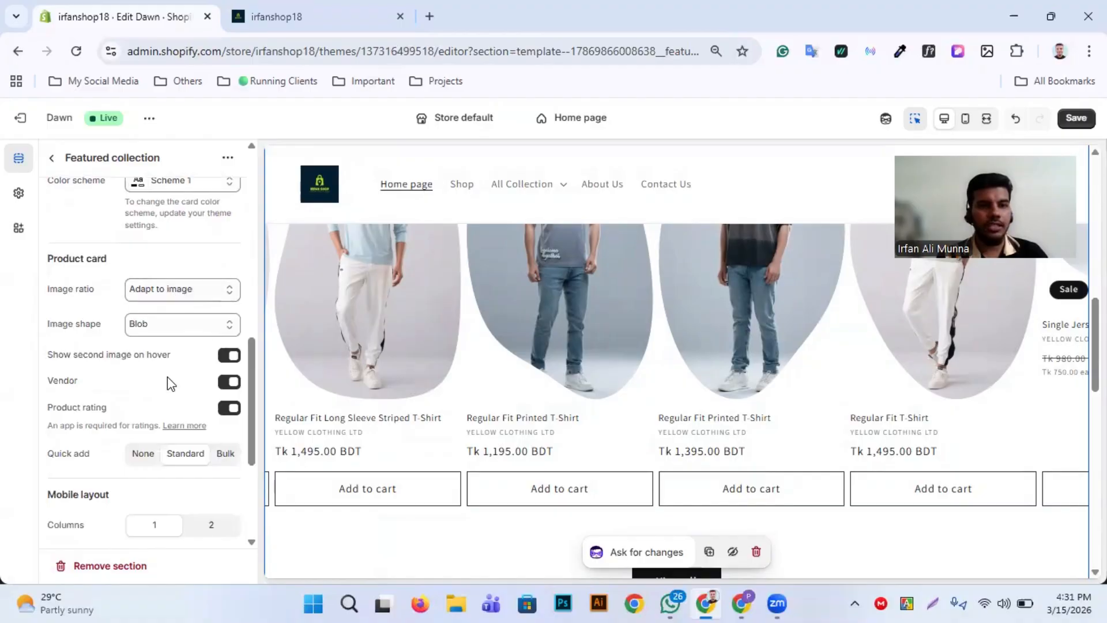
{"action": "scroll", "coordinate": [164, 364], "scroll_direction": "down", "scroll_amount": 1}
{"action": "scroll", "coordinate": [567, 375], "scroll_direction": "up", "scroll_amount": 1}
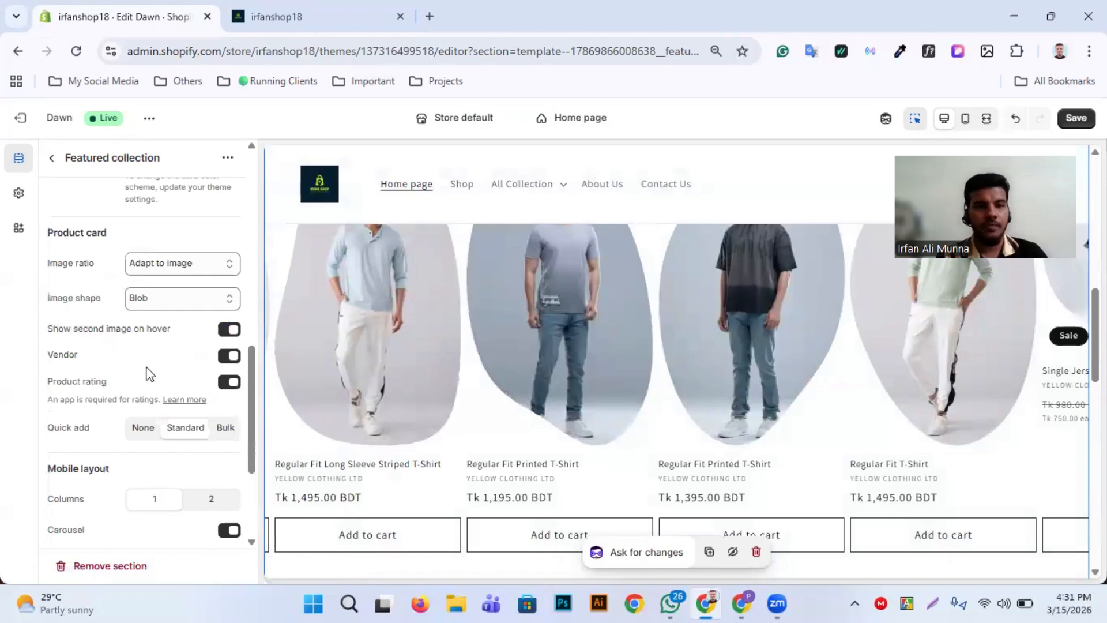
{"action": "scroll", "coordinate": [147, 372], "scroll_direction": "down", "scroll_amount": 1}
{"action": "scroll", "coordinate": [140, 337], "scroll_direction": "up", "scroll_amount": 1}
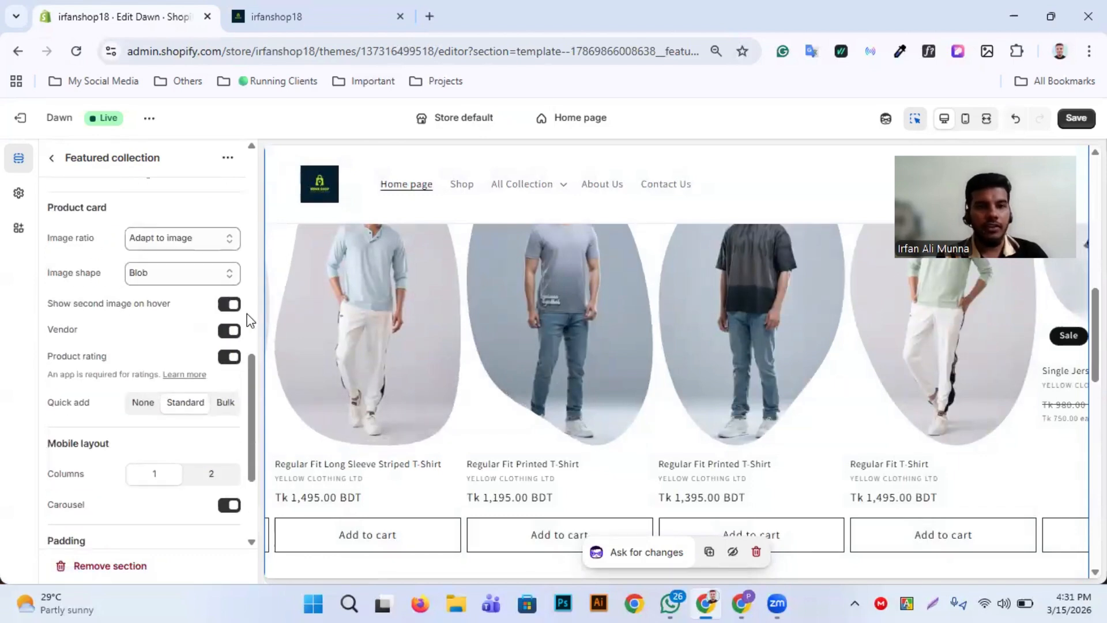
{"action": "scroll", "coordinate": [387, 397], "scroll_direction": "down", "scroll_amount": 3}
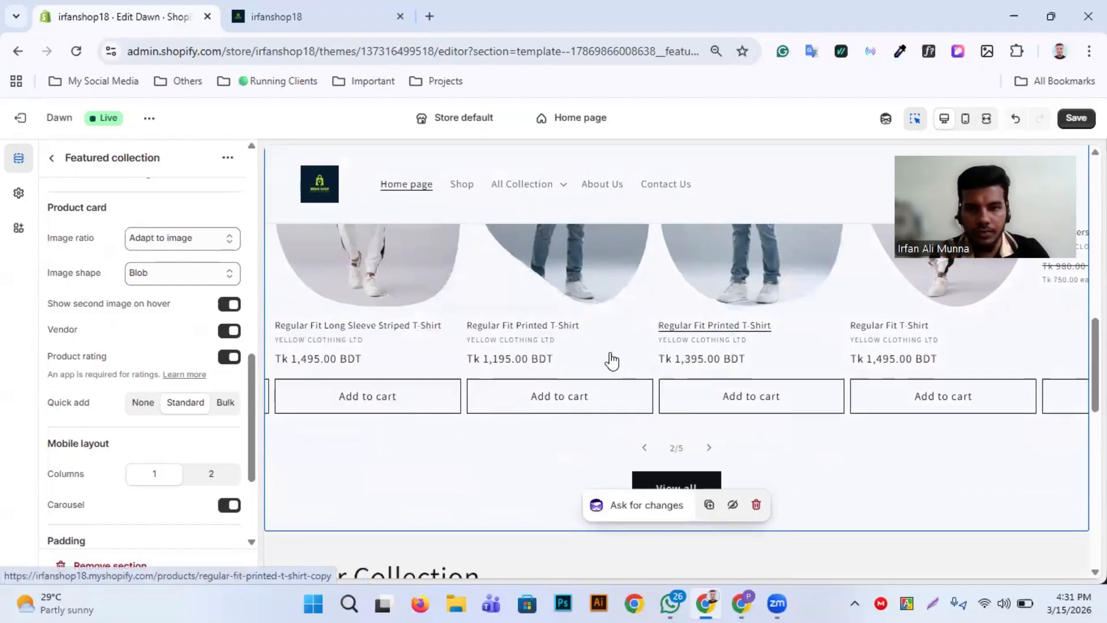
{"action": "scroll", "coordinate": [114, 330], "scroll_direction": "down", "scroll_amount": 1}
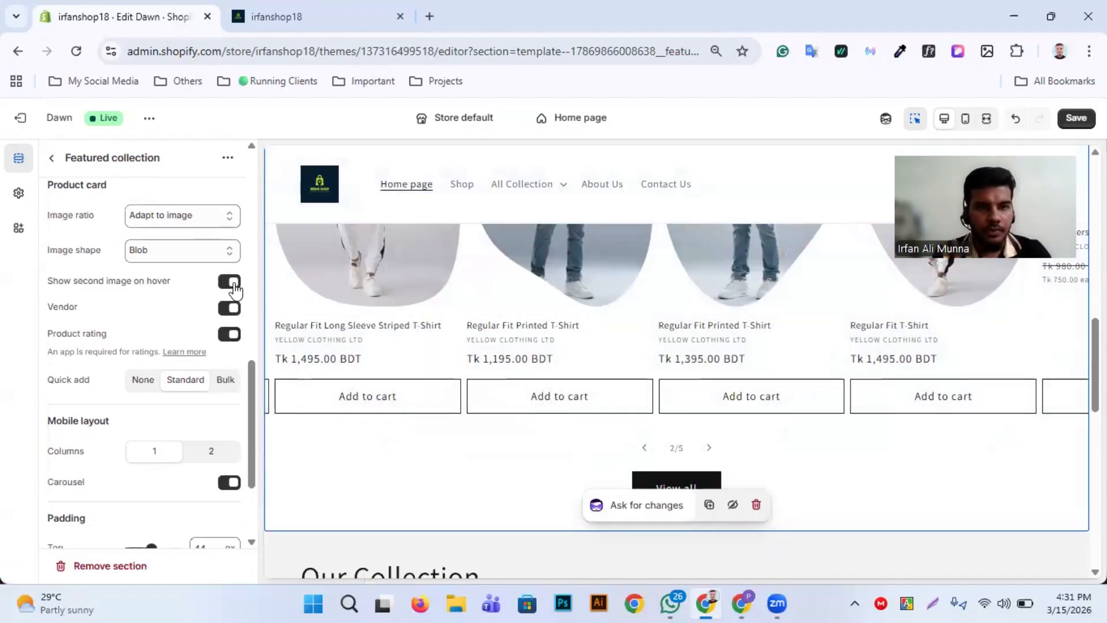
{"action": "scroll", "coordinate": [285, 310], "scroll_direction": "up", "scroll_amount": 4}
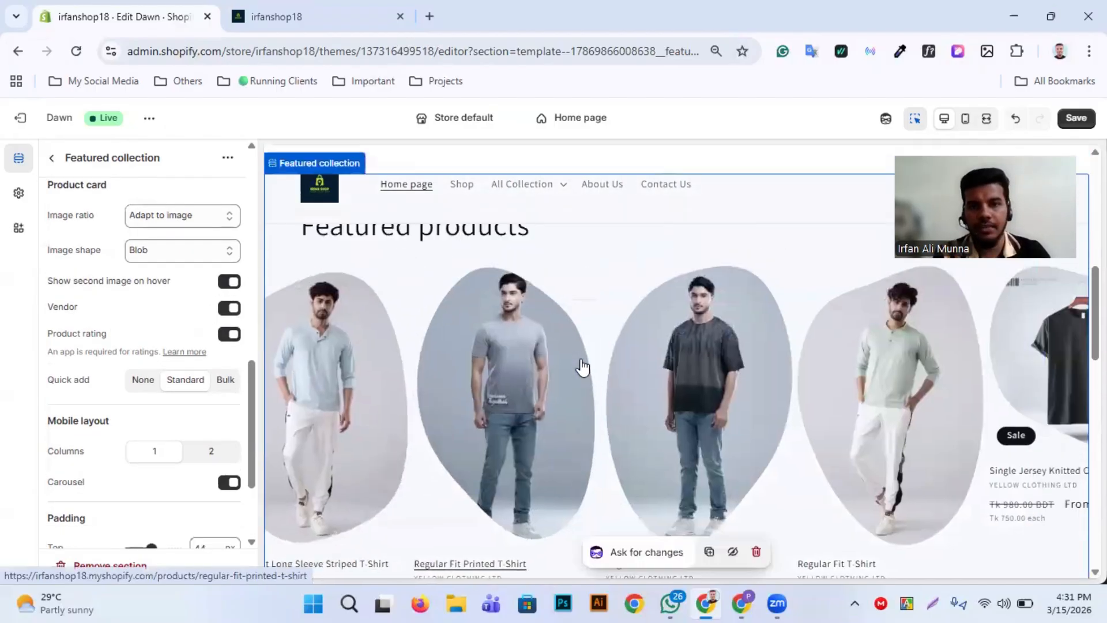
{"action": "scroll", "coordinate": [583, 367], "scroll_direction": "right", "scroll_amount": 3}
{"action": "scroll", "coordinate": [838, 388], "scroll_direction": "right", "scroll_amount": 5}
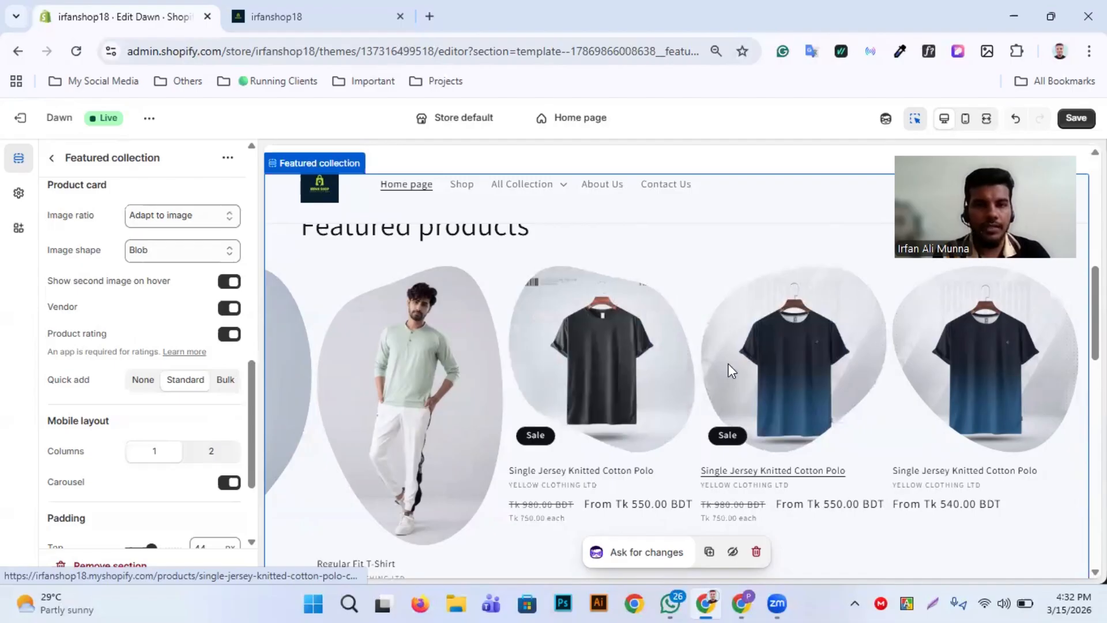
Try the product cards with Quick add set to None and restore the Standard option
{"action": "scroll", "coordinate": [149, 416], "scroll_direction": "down", "scroll_amount": 1}
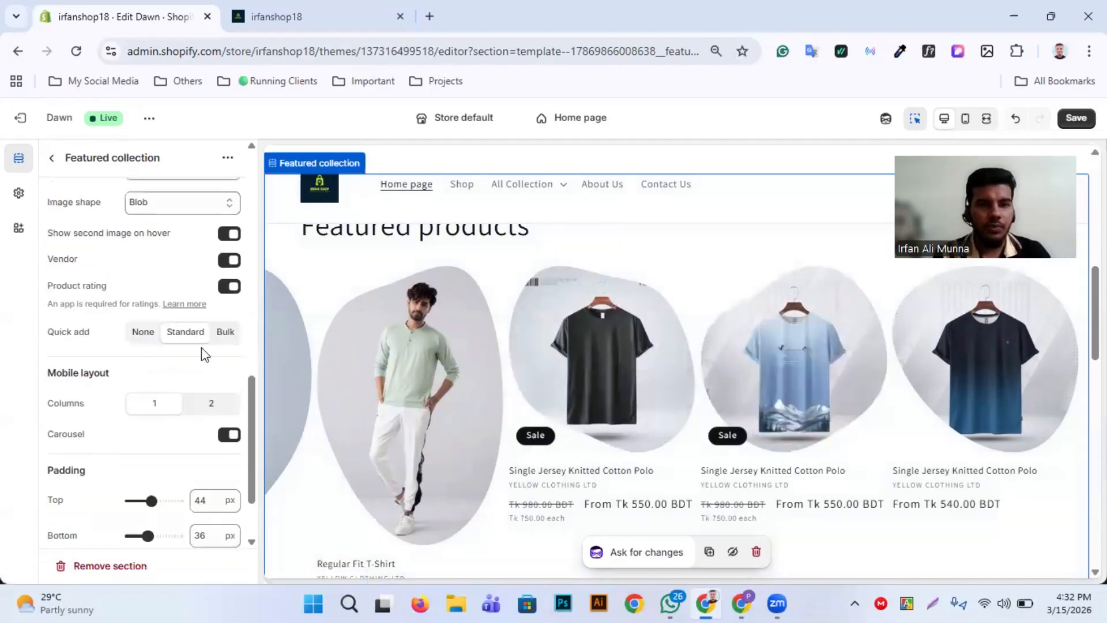
{"action": "scroll", "coordinate": [381, 471], "scroll_direction": "down", "scroll_amount": 2}
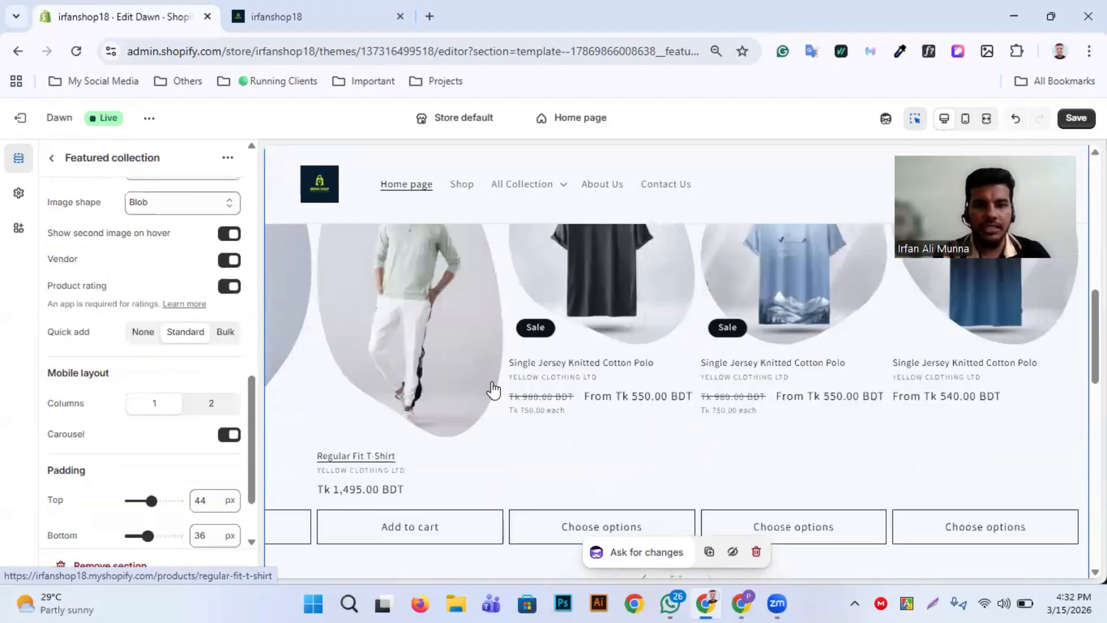
{"action": "scroll", "coordinate": [590, 398], "scroll_direction": "down", "scroll_amount": 3}
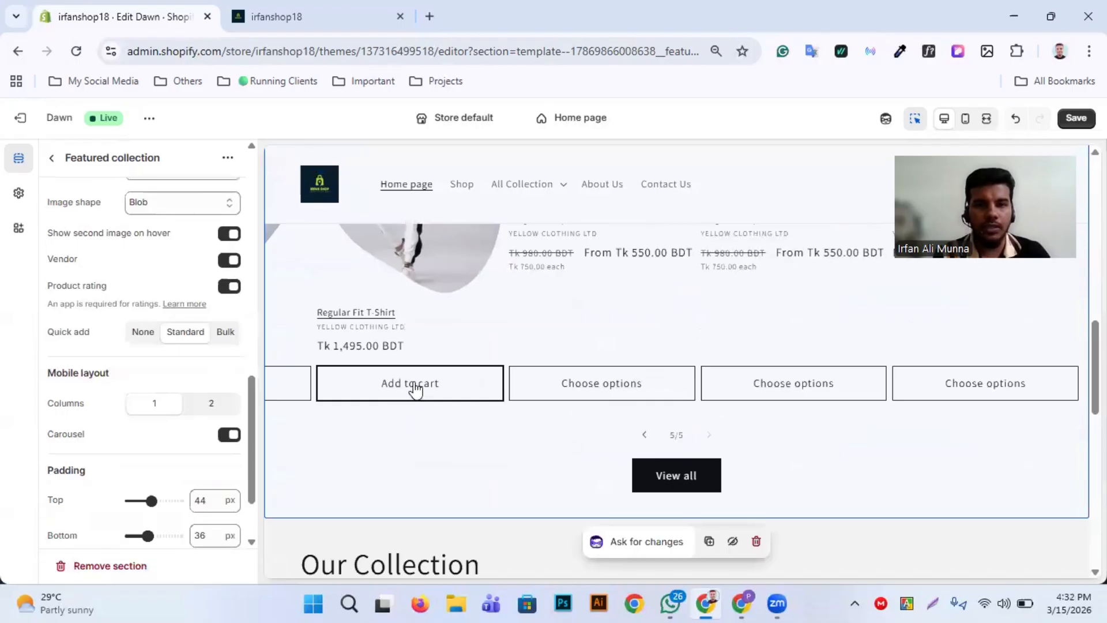
{"action": "scroll", "coordinate": [151, 369], "scroll_direction": "down", "scroll_amount": 1}
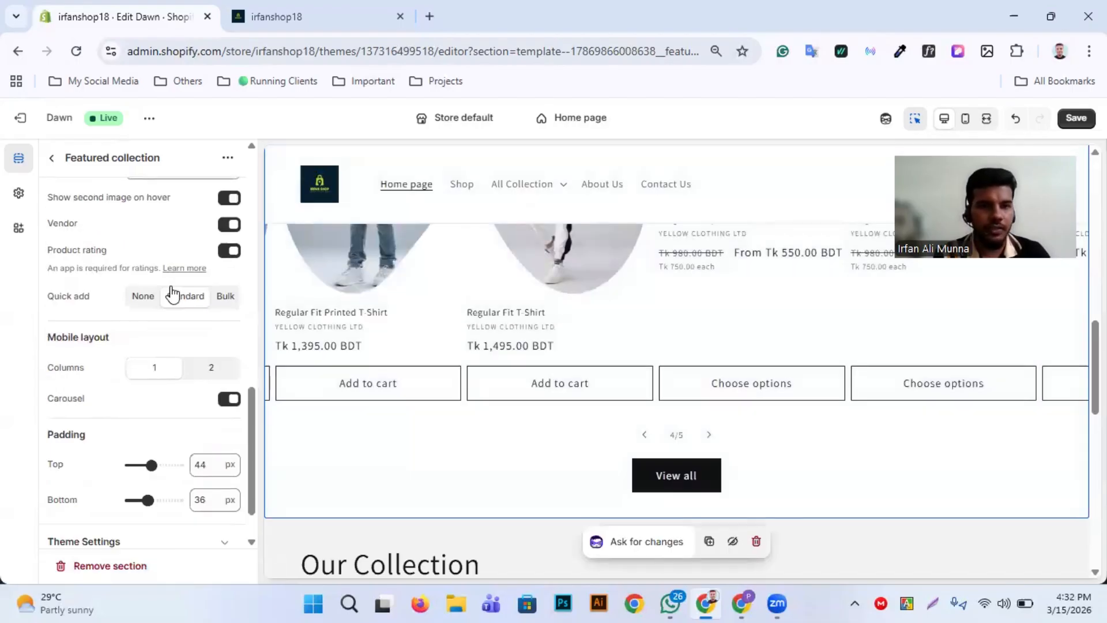
{"action": "left_click", "coordinate": [143, 297]}
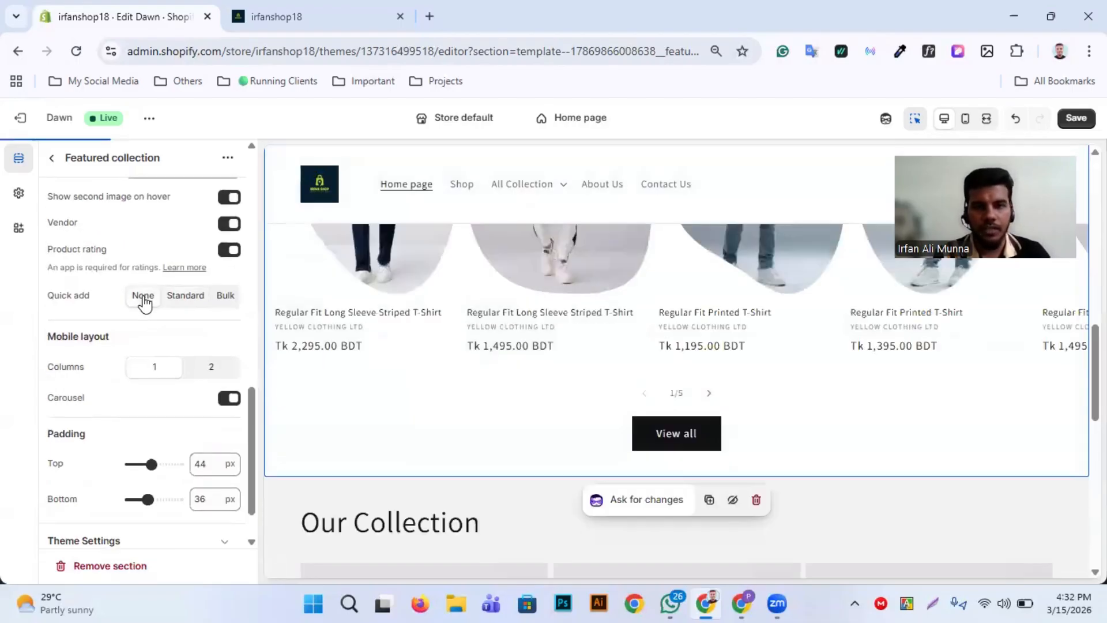
{"action": "left_click", "coordinate": [185, 297]}
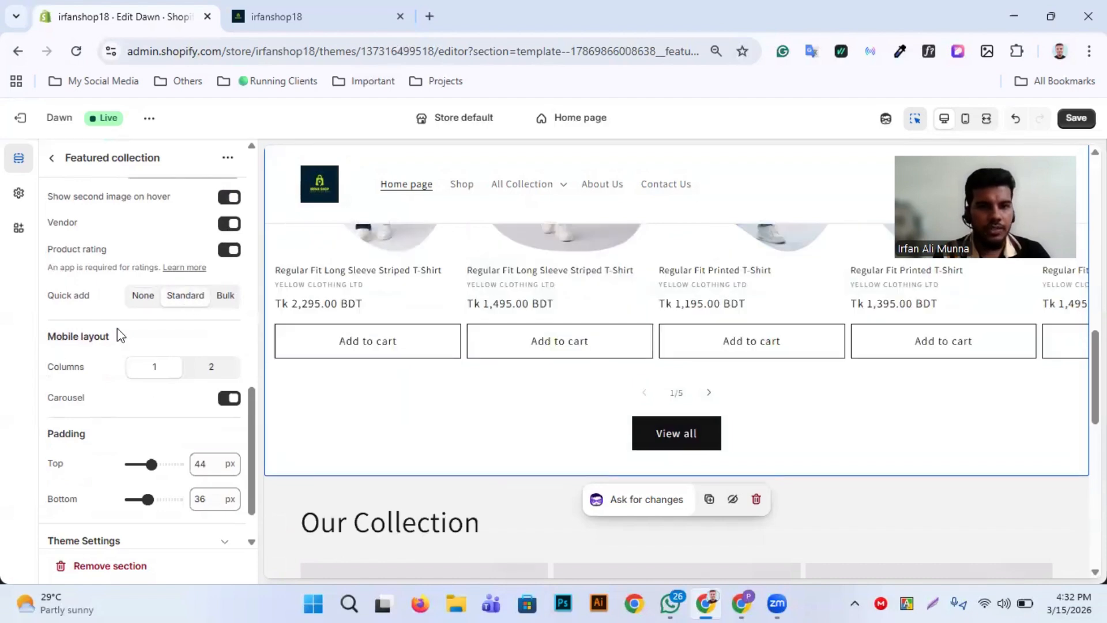
Try a 2-column mobile layout for the Featured collection in the mobile preview, staying on the page when asked about leaving
{"action": "scroll", "coordinate": [196, 345], "scroll_direction": "down", "scroll_amount": 1}
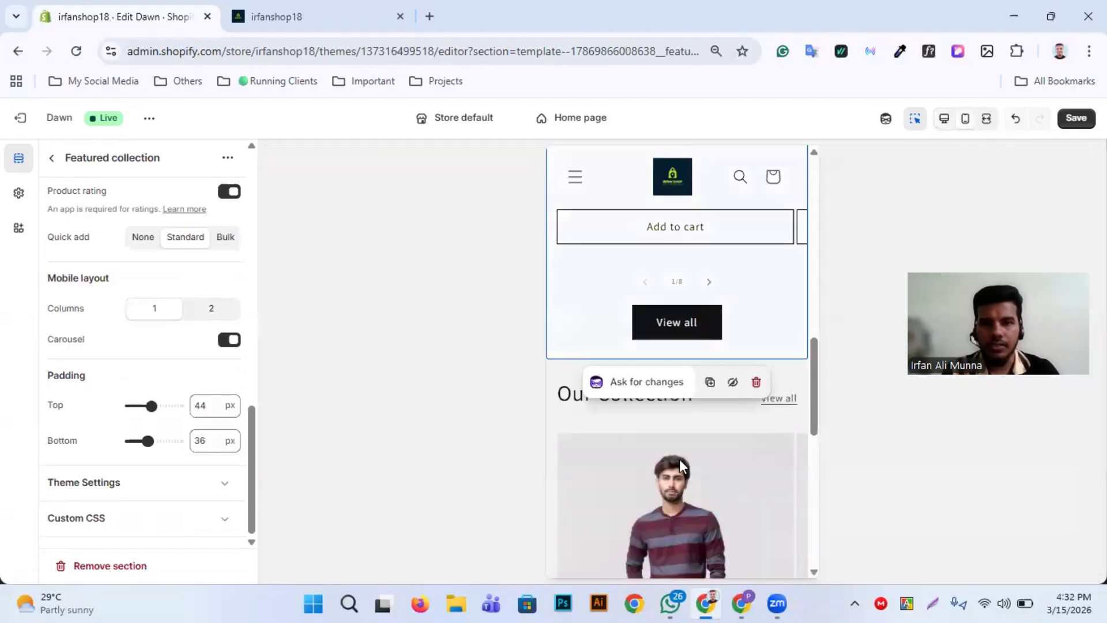
{"action": "scroll", "coordinate": [679, 459], "scroll_direction": "down", "scroll_amount": 5}
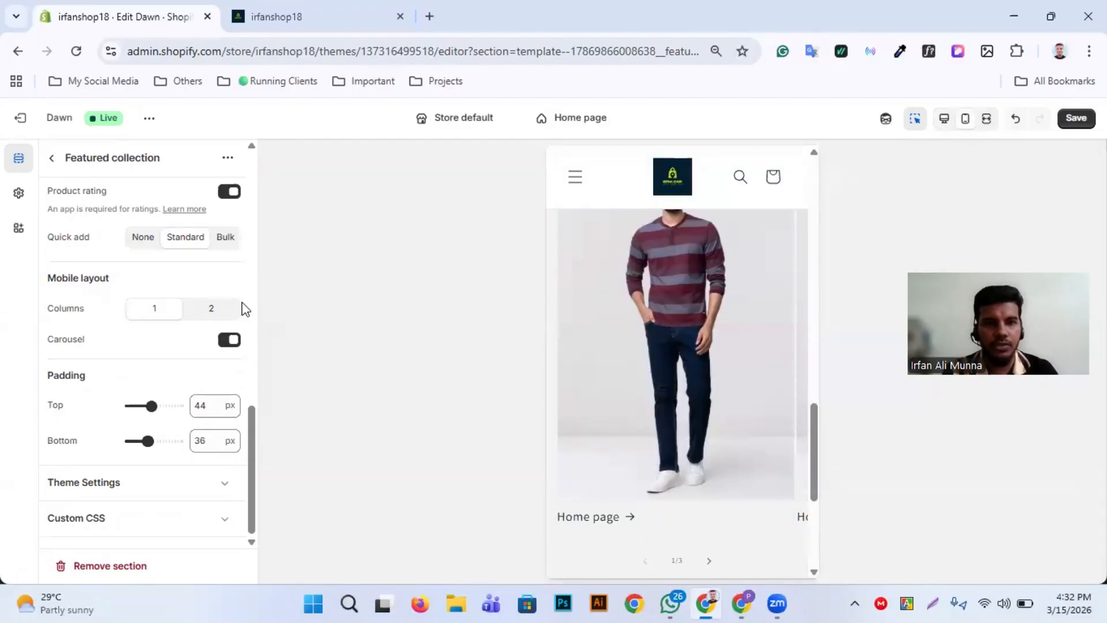
{"action": "left_click", "coordinate": [223, 311]}
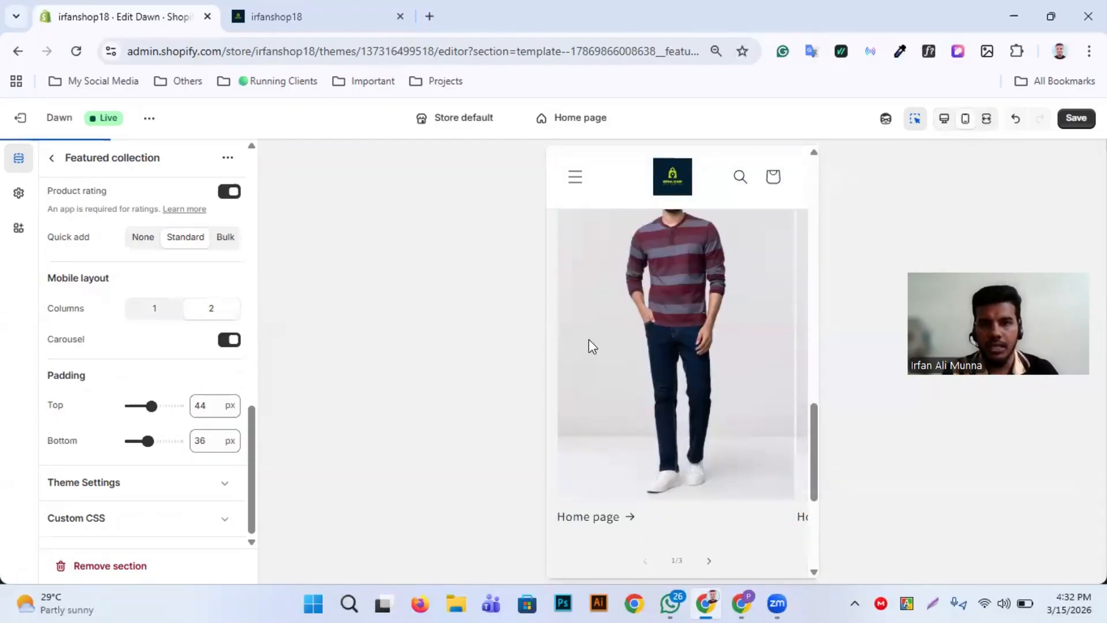
{"action": "scroll", "coordinate": [765, 346], "scroll_direction": "up", "scroll_amount": 1}
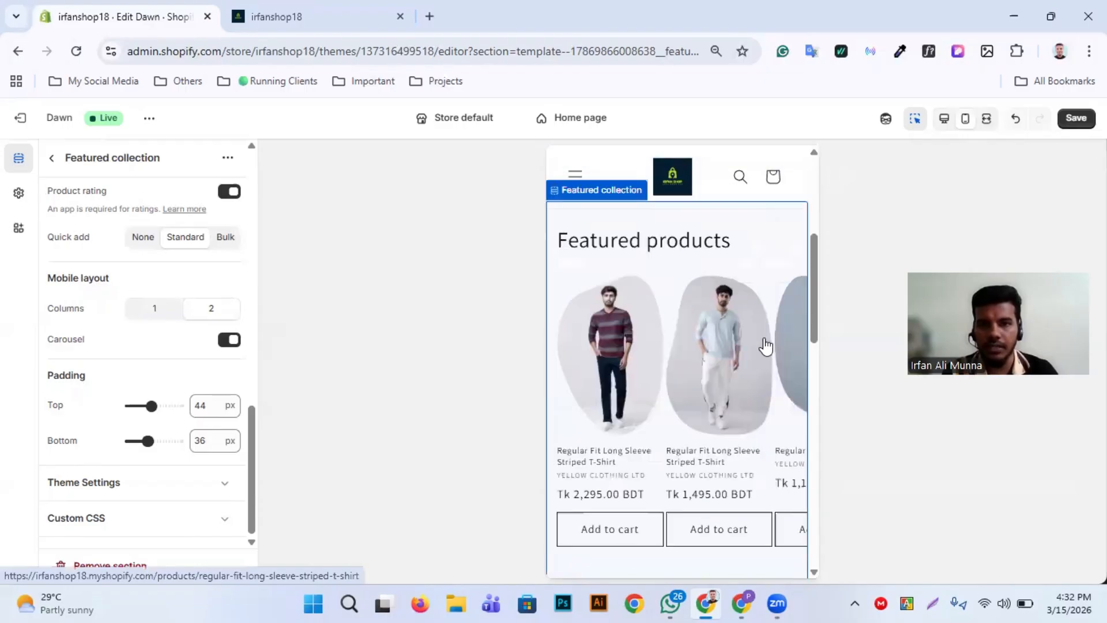
{"action": "scroll", "coordinate": [766, 346], "scroll_direction": "right", "scroll_amount": 3}
{"action": "scroll", "coordinate": [765, 346], "scroll_direction": "left", "scroll_amount": 3}
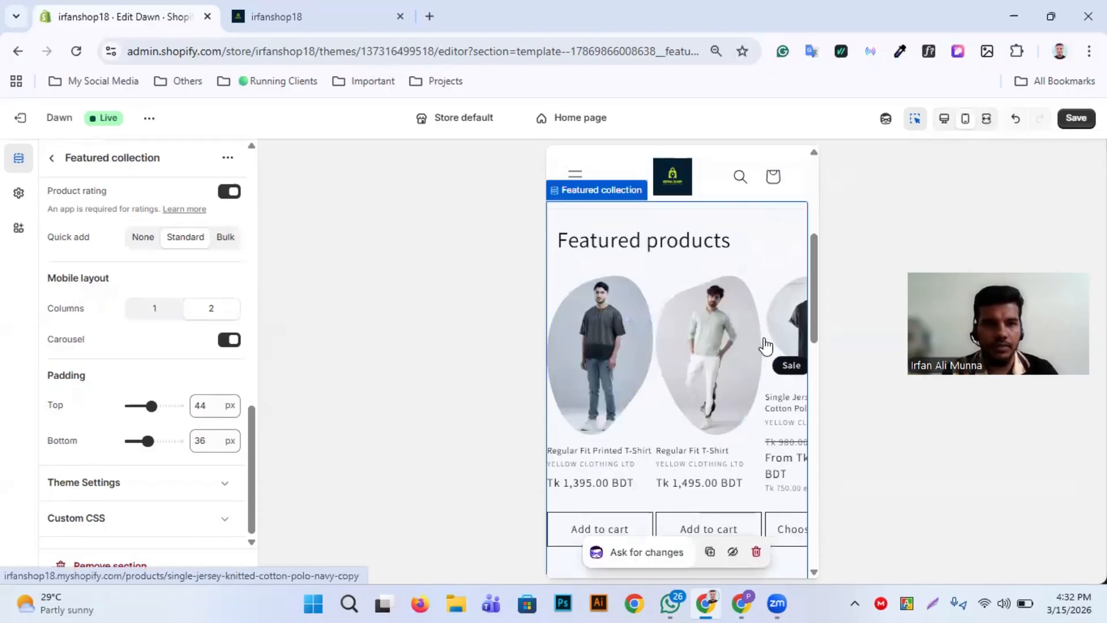
{"action": "left_click", "coordinate": [627, 382]}
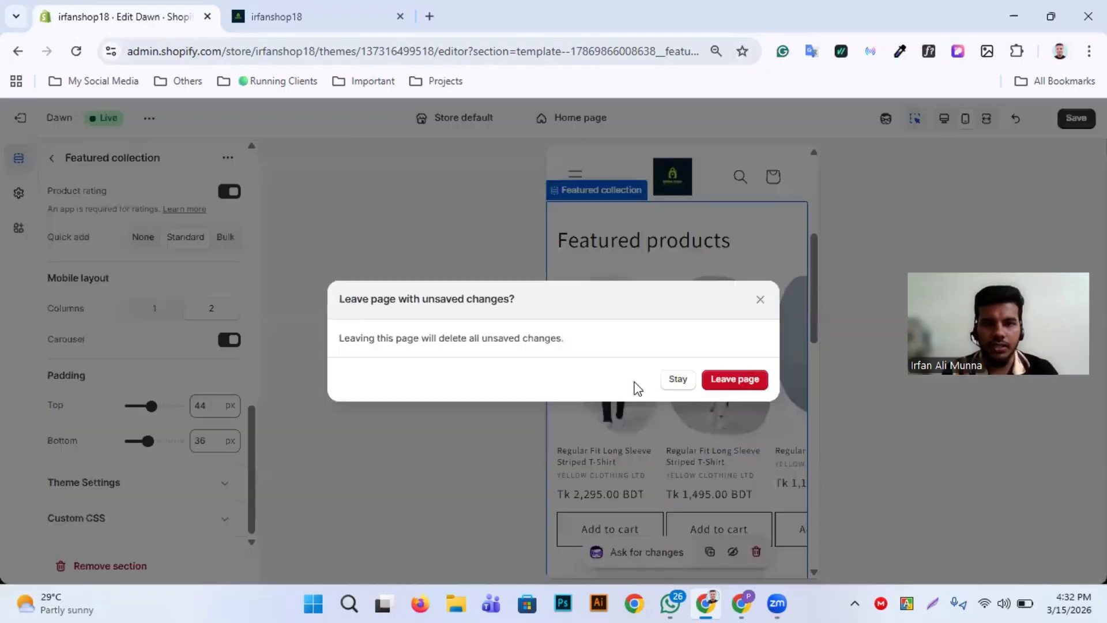
{"action": "left_click", "coordinate": [679, 380]}
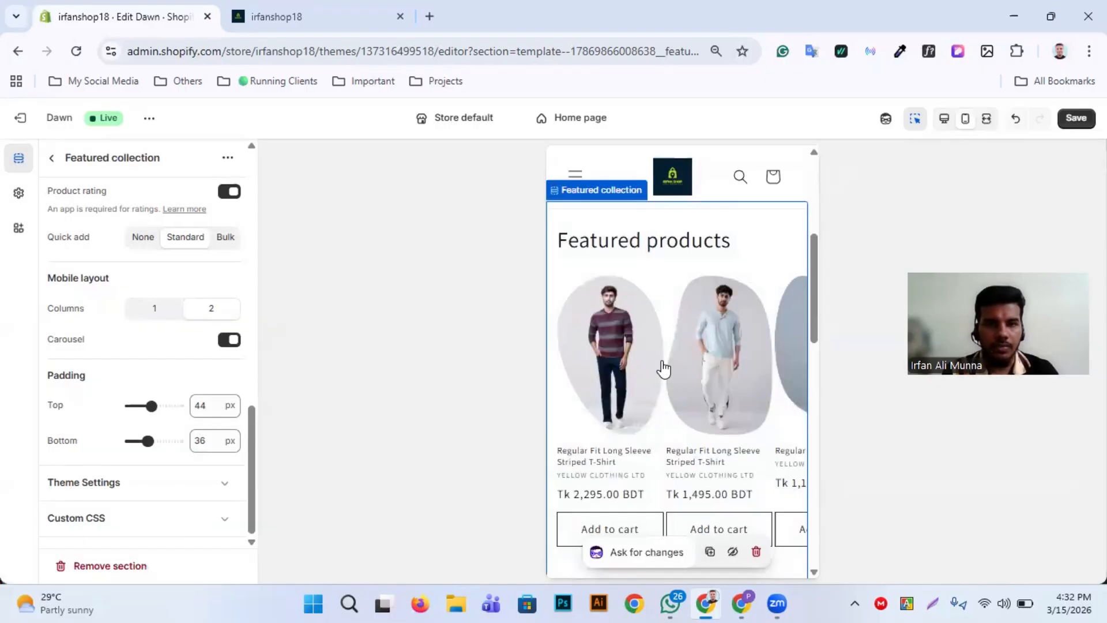
Set the mobile layout to 1 column and browse the featured products carousel in the mobile preview
{"action": "left_click", "coordinate": [148, 314]}
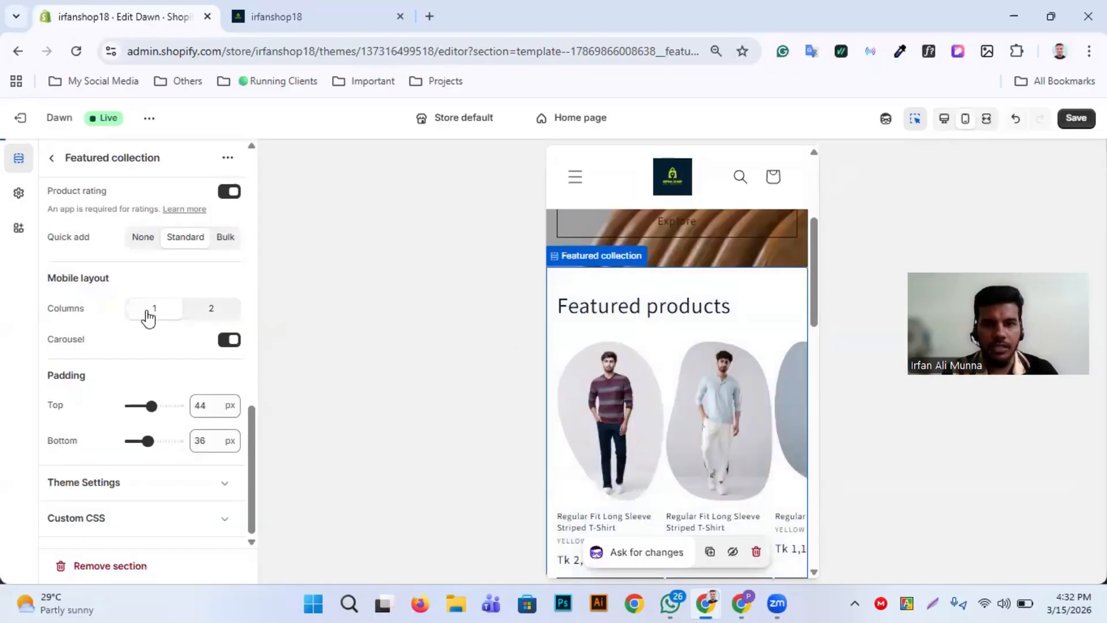
{"action": "scroll", "coordinate": [577, 382], "scroll_direction": "down", "scroll_amount": 5}
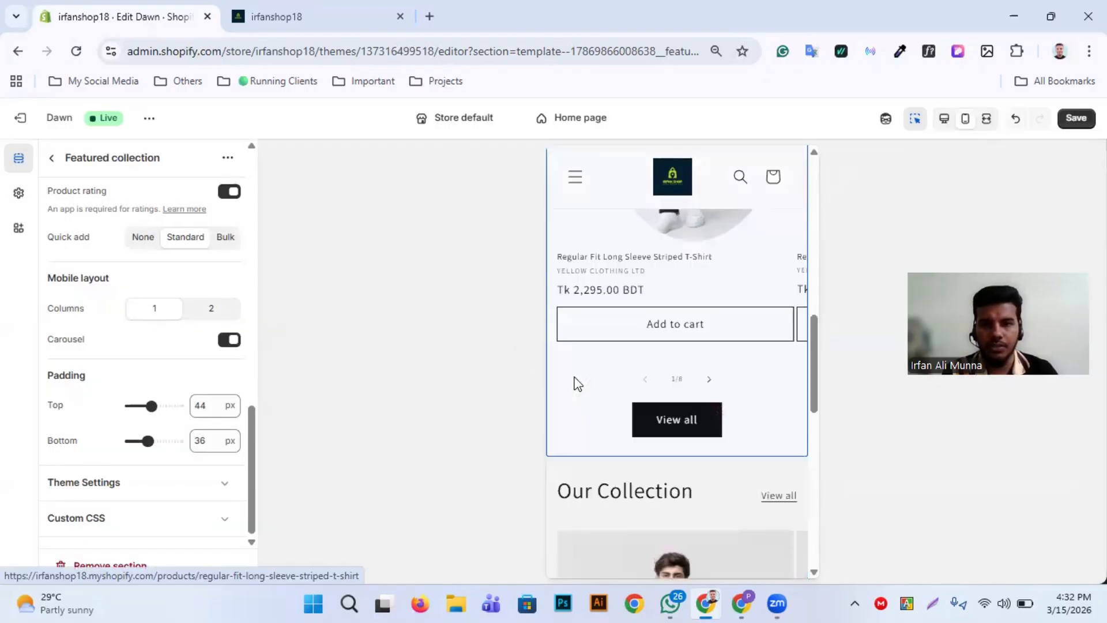
{"action": "scroll", "coordinate": [698, 323], "scroll_direction": "up", "scroll_amount": 1}
{"action": "scroll", "coordinate": [705, 327], "scroll_direction": "up", "scroll_amount": 1}
{"action": "scroll", "coordinate": [705, 327], "scroll_direction": "right", "scroll_amount": 2}
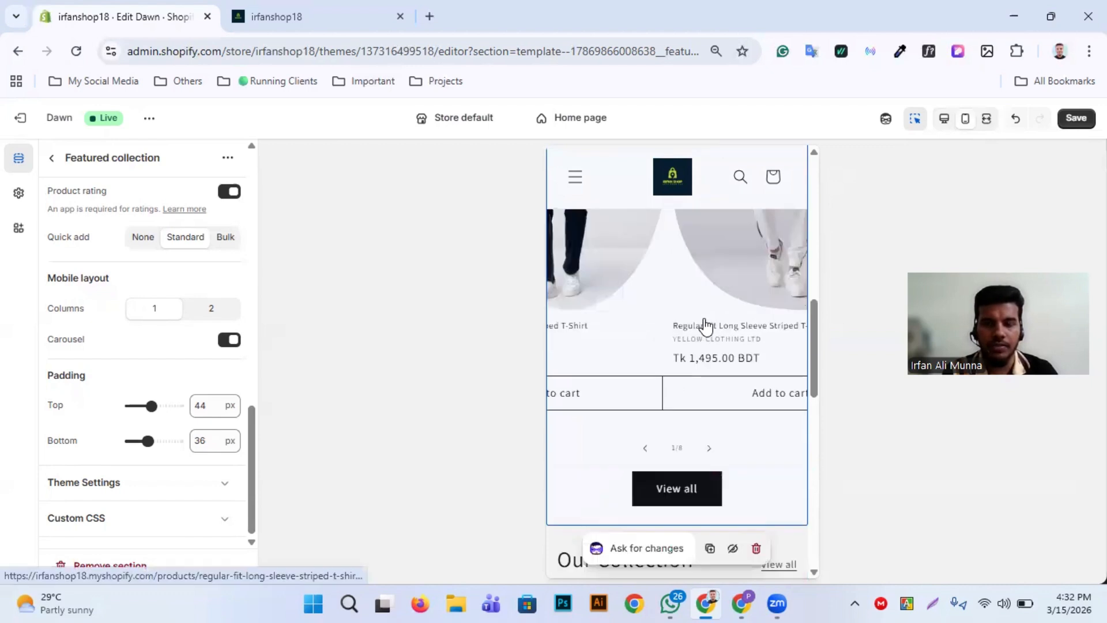
{"action": "scroll", "coordinate": [705, 327], "scroll_direction": "right", "scroll_amount": 8}
{"action": "scroll", "coordinate": [705, 326], "scroll_direction": "up", "scroll_amount": 2}
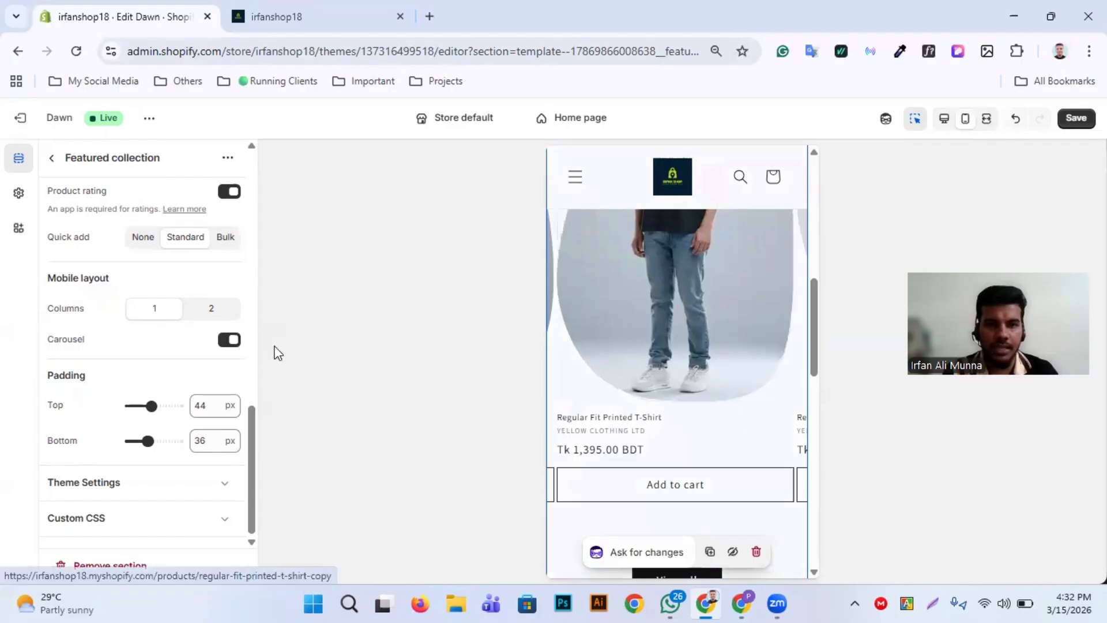
Turn off the mobile layout carousel and check the featured products list in the mobile preview
{"action": "left_click", "coordinate": [231, 340]}
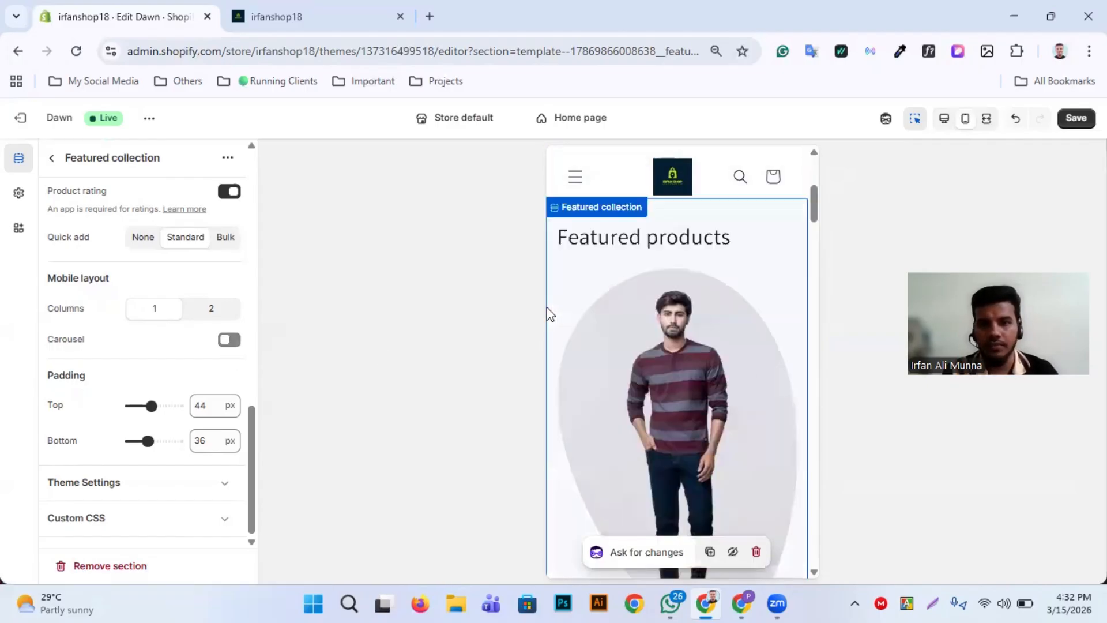
{"action": "scroll", "coordinate": [684, 328], "scroll_direction": "down", "scroll_amount": 5}
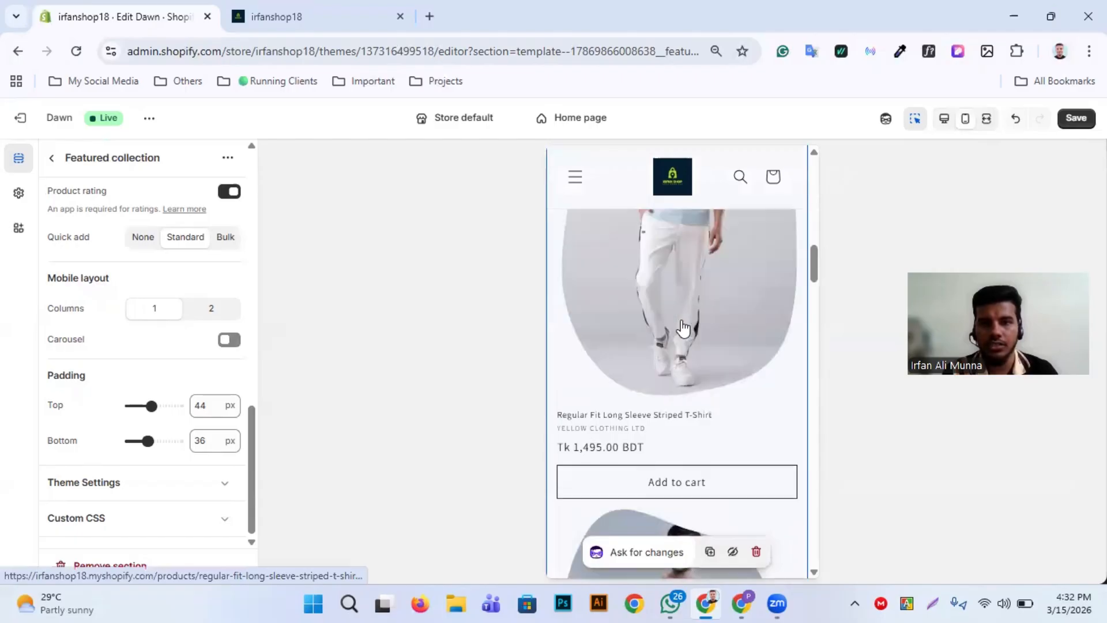
{"action": "scroll", "coordinate": [684, 329], "scroll_direction": "down", "scroll_amount": 5}
{"action": "scroll", "coordinate": [683, 329], "scroll_direction": "down", "scroll_amount": 5}
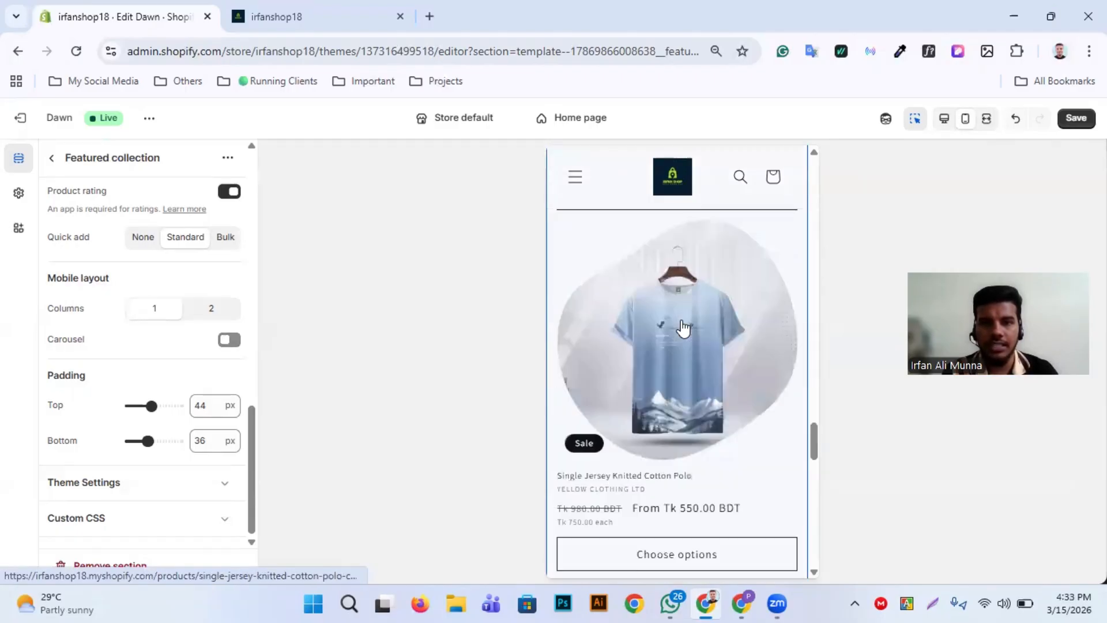
Turn the Featured collection's mobile carousel back on and browse the product carousel and the rest of the page in the mobile preview
{"action": "scroll", "coordinate": [683, 328], "scroll_direction": "up", "scroll_amount": 18}
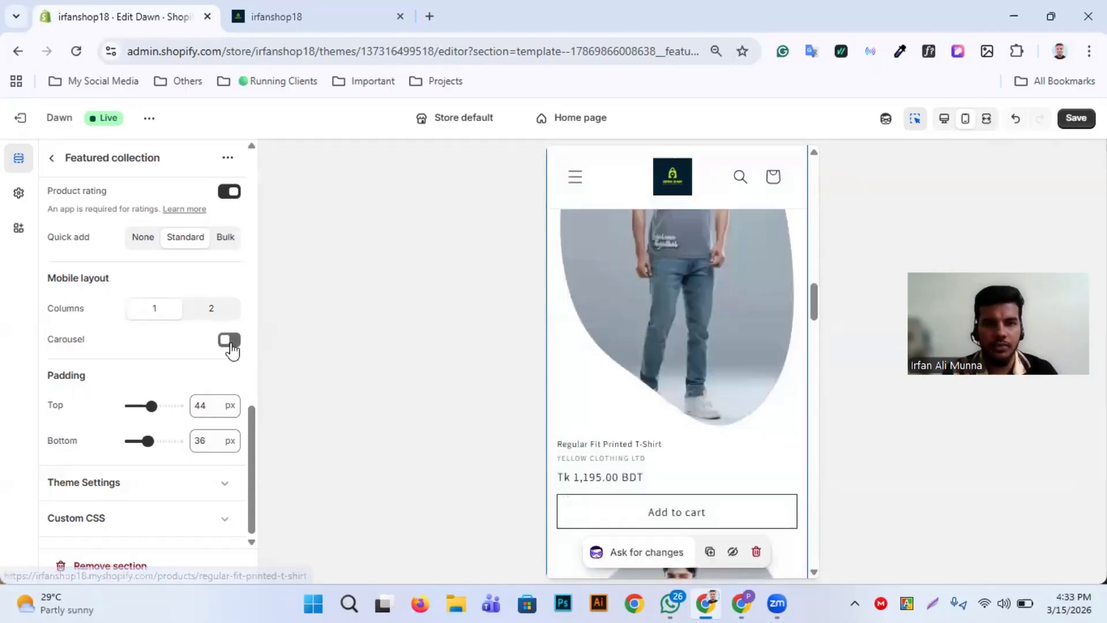
{"action": "left_click", "coordinate": [230, 341]}
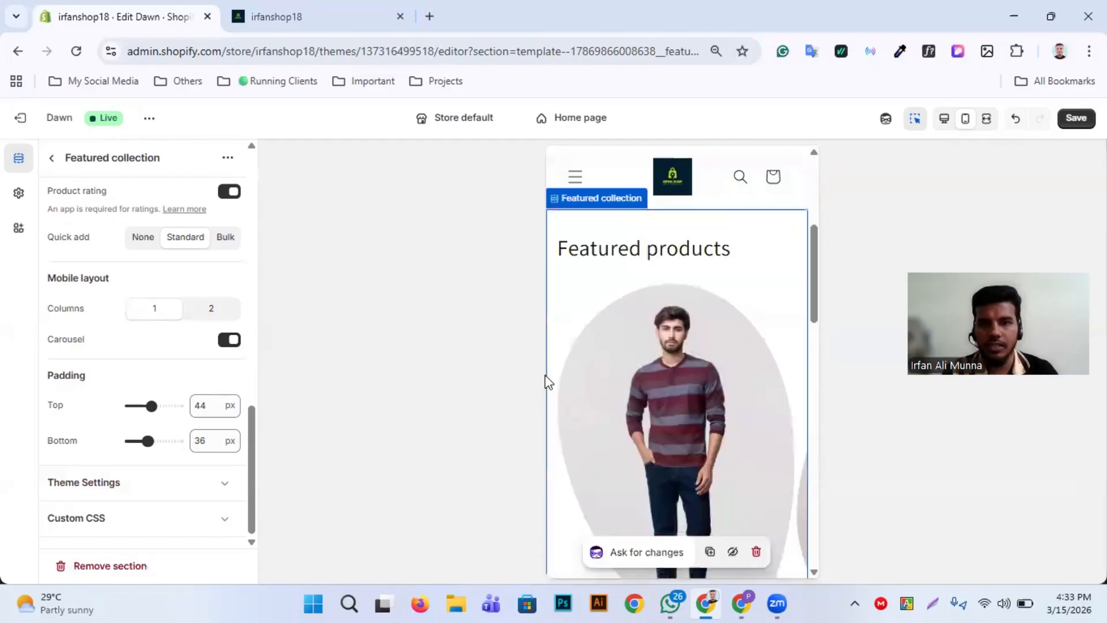
{"action": "scroll", "coordinate": [710, 385], "scroll_direction": "down", "scroll_amount": 5}
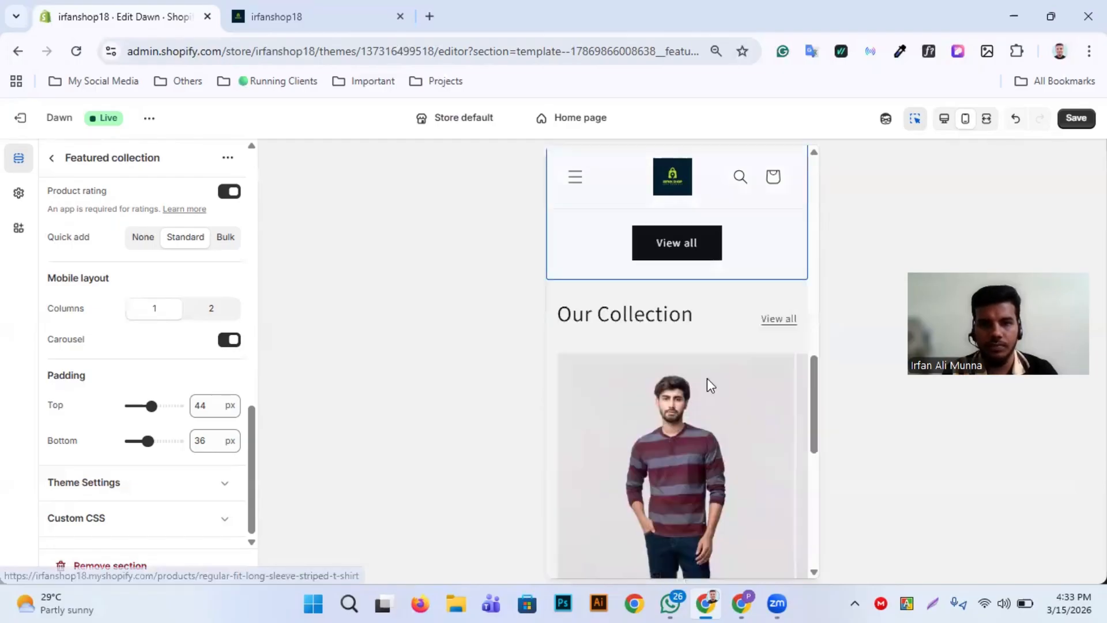
{"action": "scroll", "coordinate": [709, 384], "scroll_direction": "down", "scroll_amount": 5}
{"action": "scroll", "coordinate": [733, 442], "scroll_direction": "down", "scroll_amount": 2}
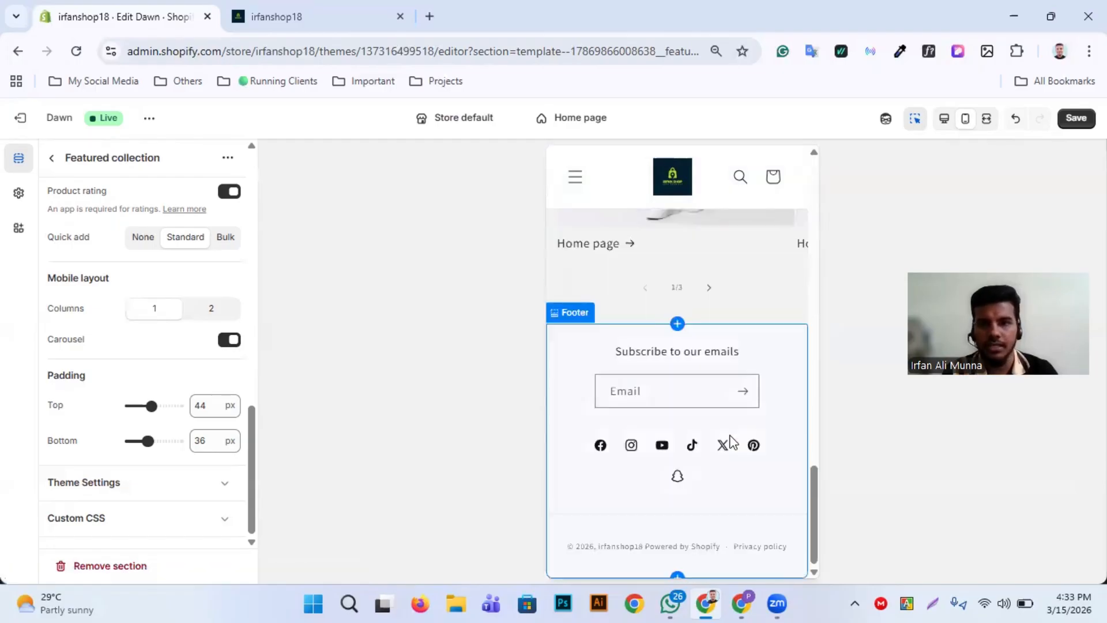
{"action": "scroll", "coordinate": [732, 441], "scroll_direction": "up", "scroll_amount": 7}
{"action": "scroll", "coordinate": [733, 442], "scroll_direction": "up", "scroll_amount": 1}
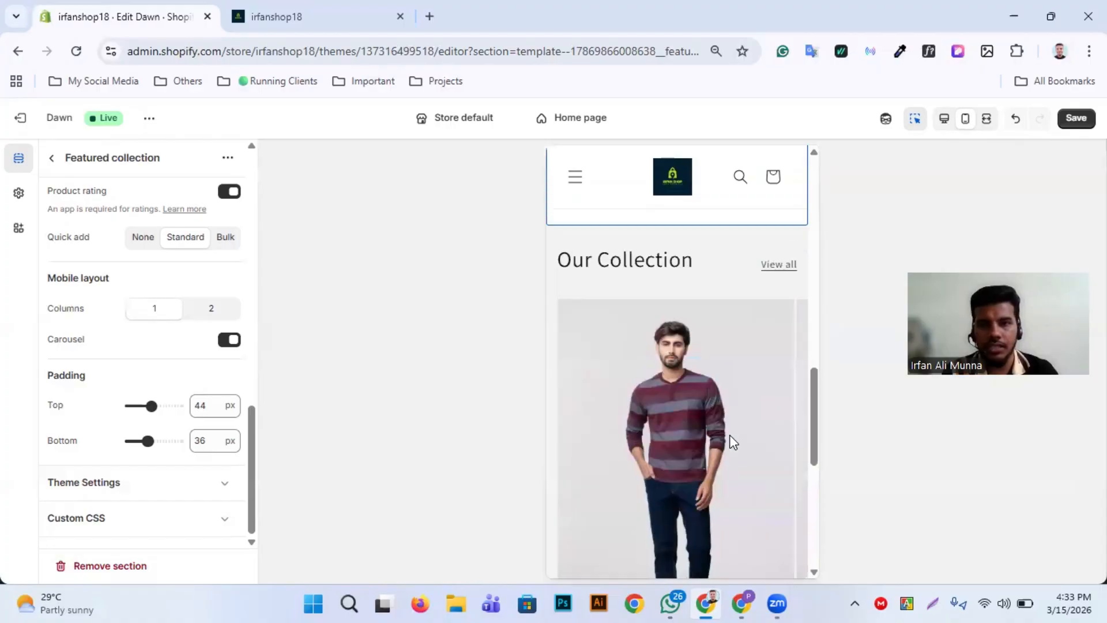
{"action": "scroll", "coordinate": [733, 442], "scroll_direction": "up", "scroll_amount": 2}
{"action": "scroll", "coordinate": [732, 444], "scroll_direction": "up", "scroll_amount": 5}
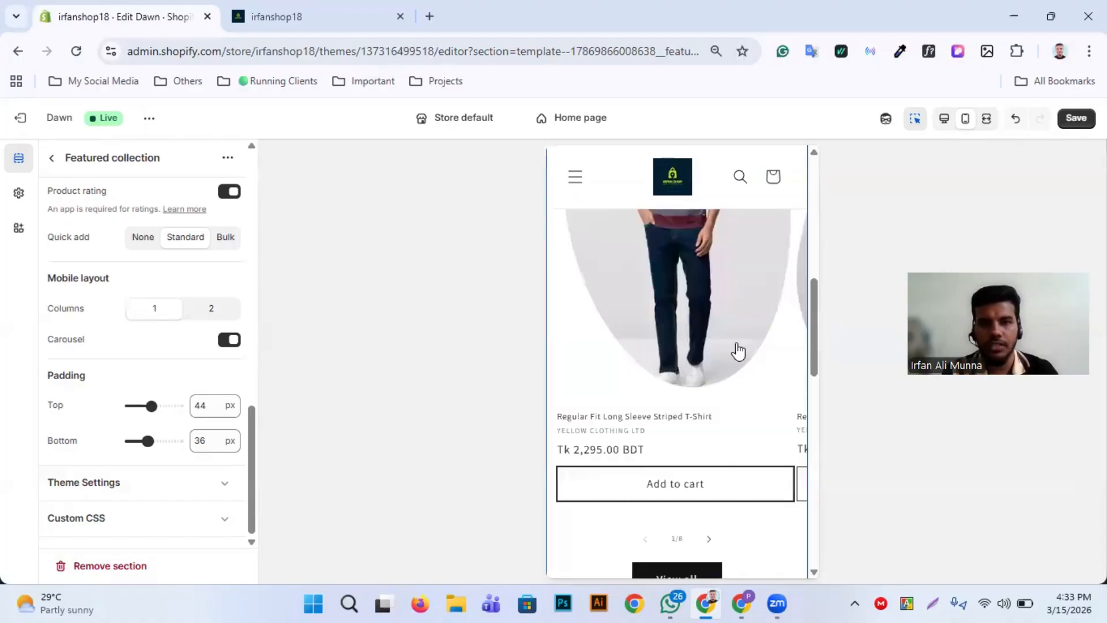
{"action": "scroll", "coordinate": [738, 350], "scroll_direction": "up", "scroll_amount": 2}
{"action": "scroll", "coordinate": [739, 351], "scroll_direction": "right", "scroll_amount": 6}
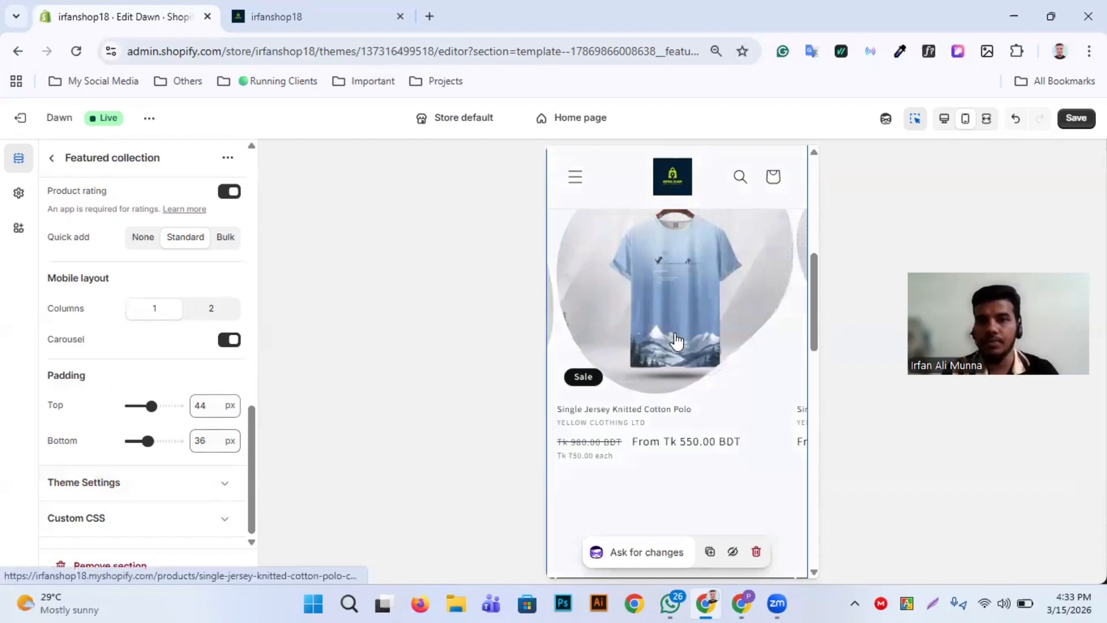
{"action": "scroll", "coordinate": [647, 352], "scroll_direction": "up", "scroll_amount": 2}
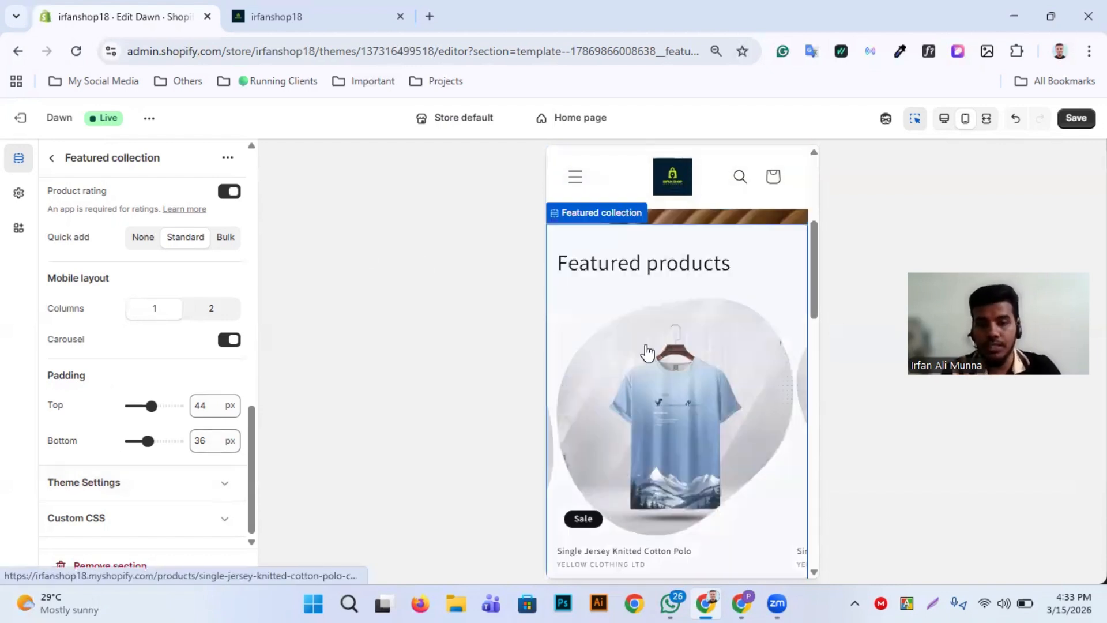
{"action": "scroll", "coordinate": [646, 344], "scroll_direction": "up", "scroll_amount": 4}
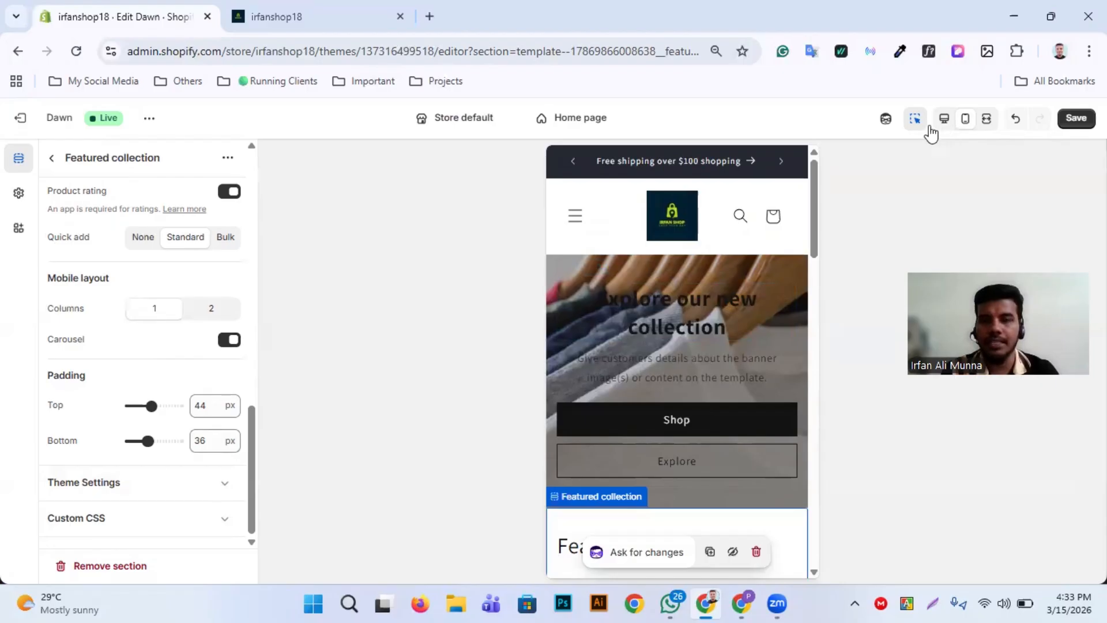
In the learnwithirfan store's theme editor, try the Featured collection's top padding at 100 px and set it to 24 px
{"action": "left_click", "coordinate": [929, 126]}
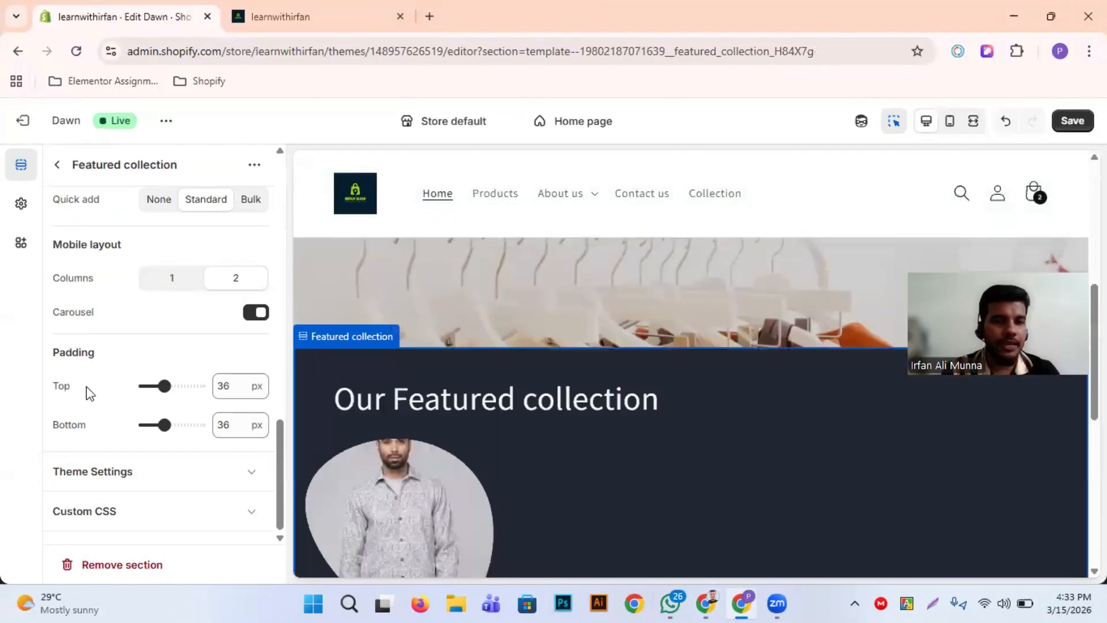
{"action": "scroll", "coordinate": [88, 394], "scroll_direction": "up", "scroll_amount": 5}
{"action": "scroll", "coordinate": [89, 394], "scroll_direction": "down", "scroll_amount": 5}
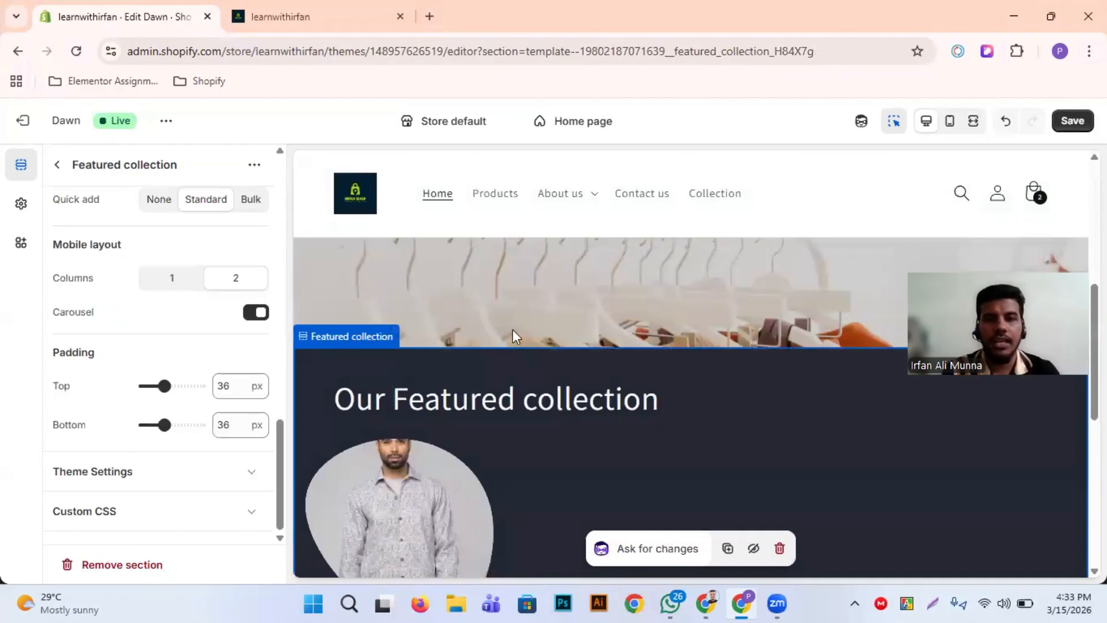
{"action": "scroll", "coordinate": [522, 268], "scroll_direction": "up", "scroll_amount": 5}
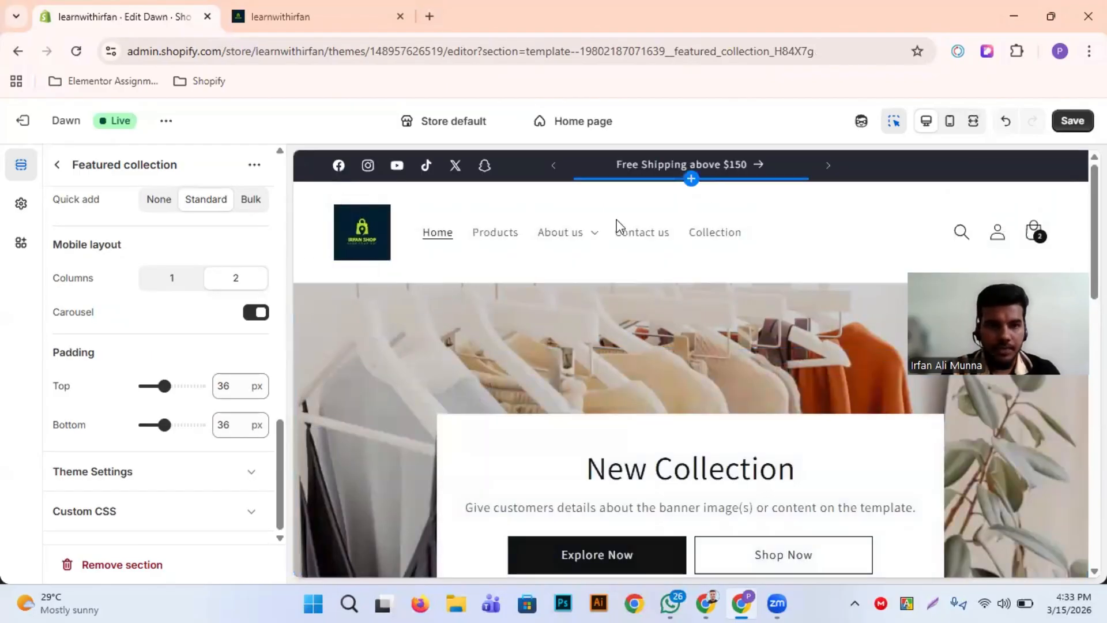
{"action": "left_click", "coordinate": [198, 385]}
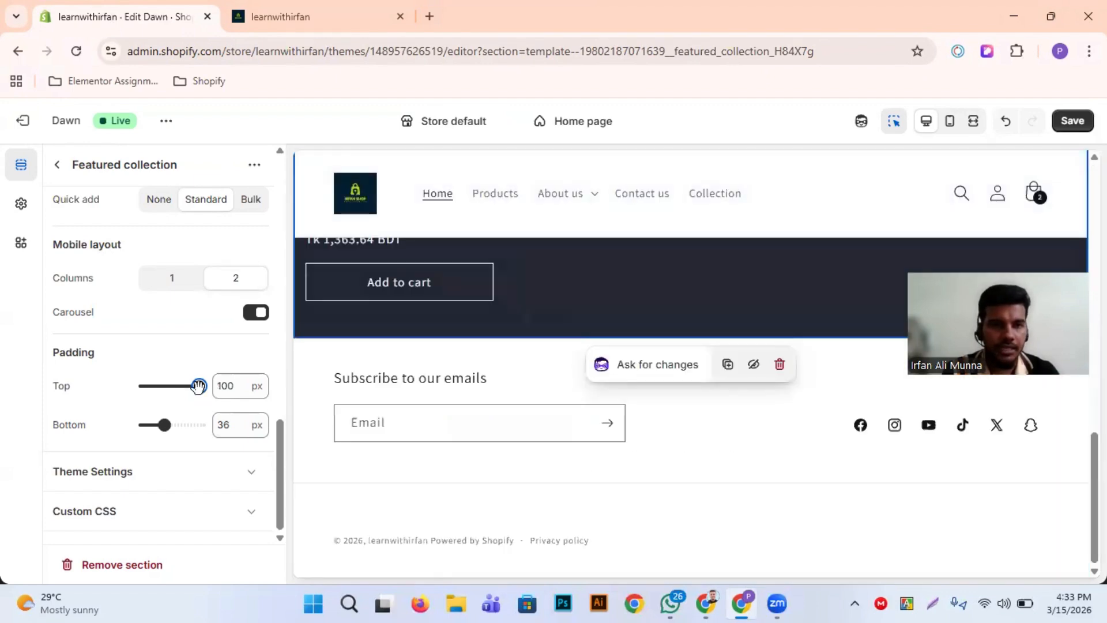
{"action": "left_click_drag", "start_coordinate": [199, 386], "coordinate": [157, 387]}
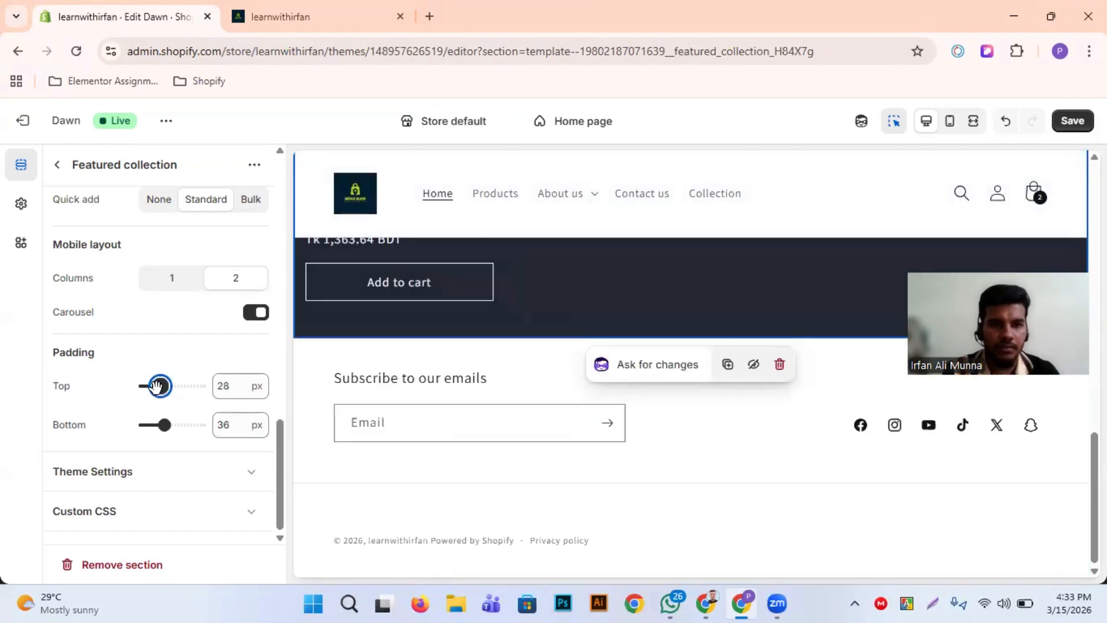
{"action": "scroll", "coordinate": [520, 386], "scroll_direction": "up", "scroll_amount": 10}
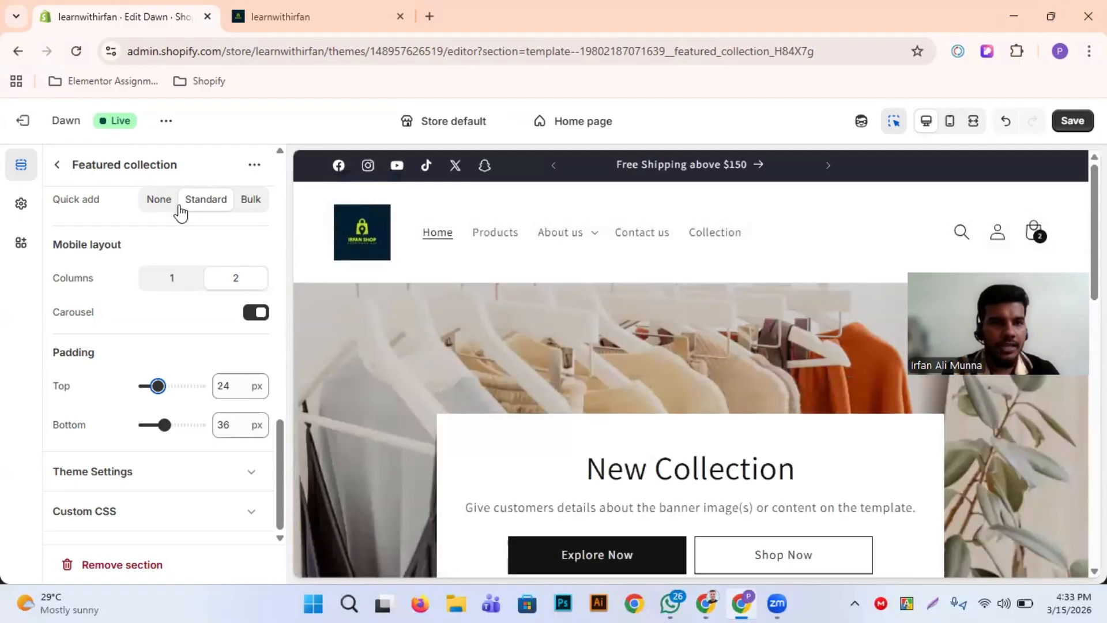
Set the Header section's padding to 12 px at the top and 16 px at the bottom, trying 36 px for each first
{"action": "left_click", "coordinate": [56, 166]}
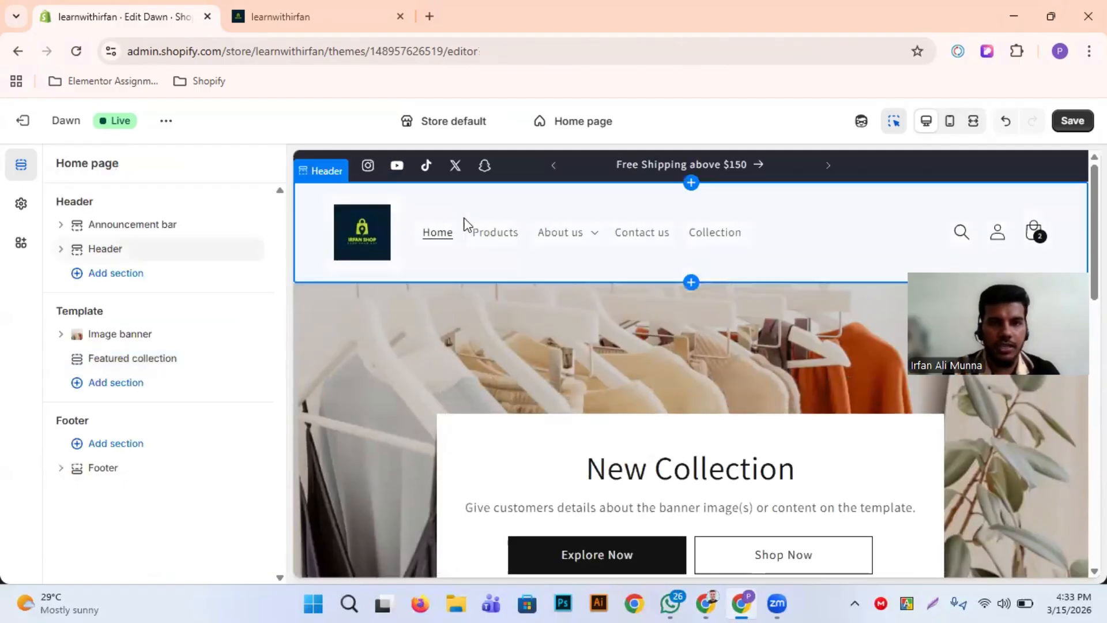
{"action": "double_click", "coordinate": [161, 258]}
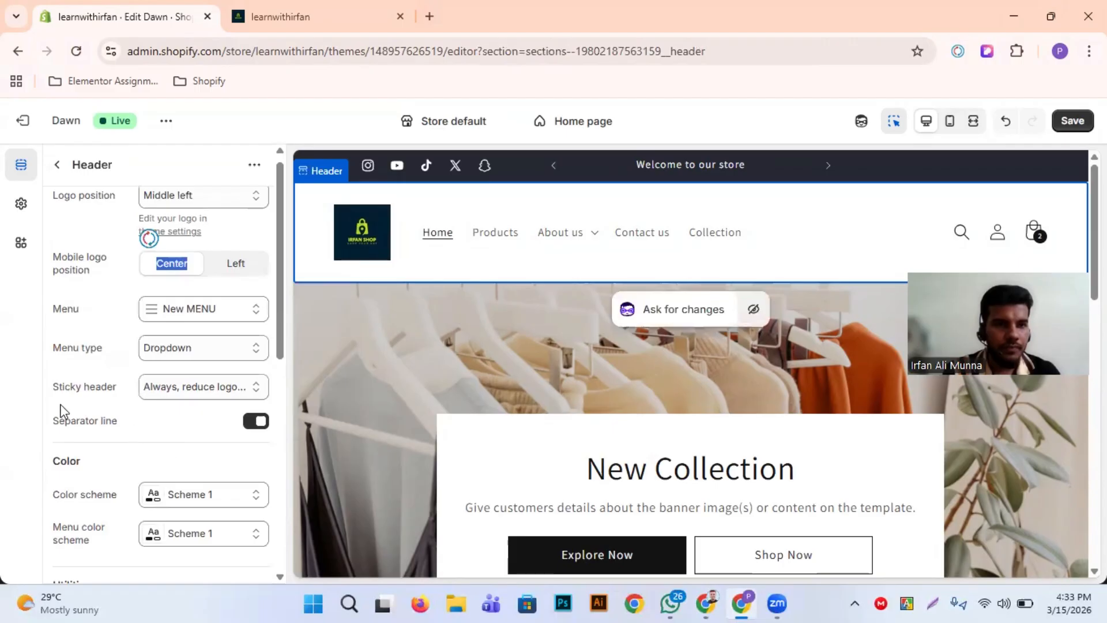
{"action": "scroll", "coordinate": [62, 412], "scroll_direction": "down", "scroll_amount": 8}
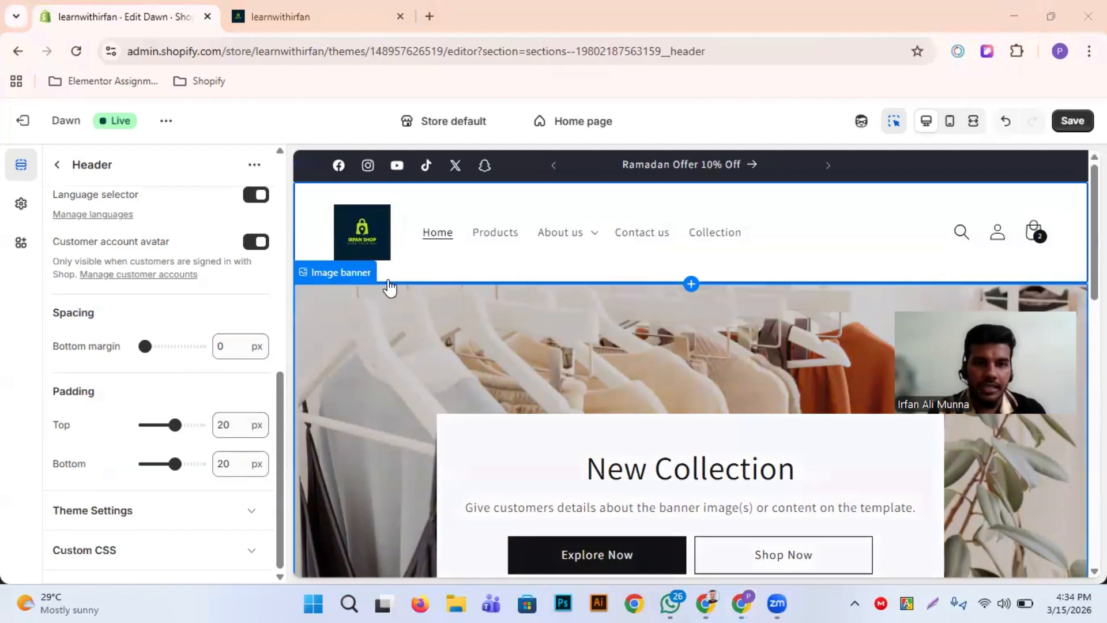
{"action": "left_click_drag", "start_coordinate": [175, 425], "coordinate": [200, 425]}
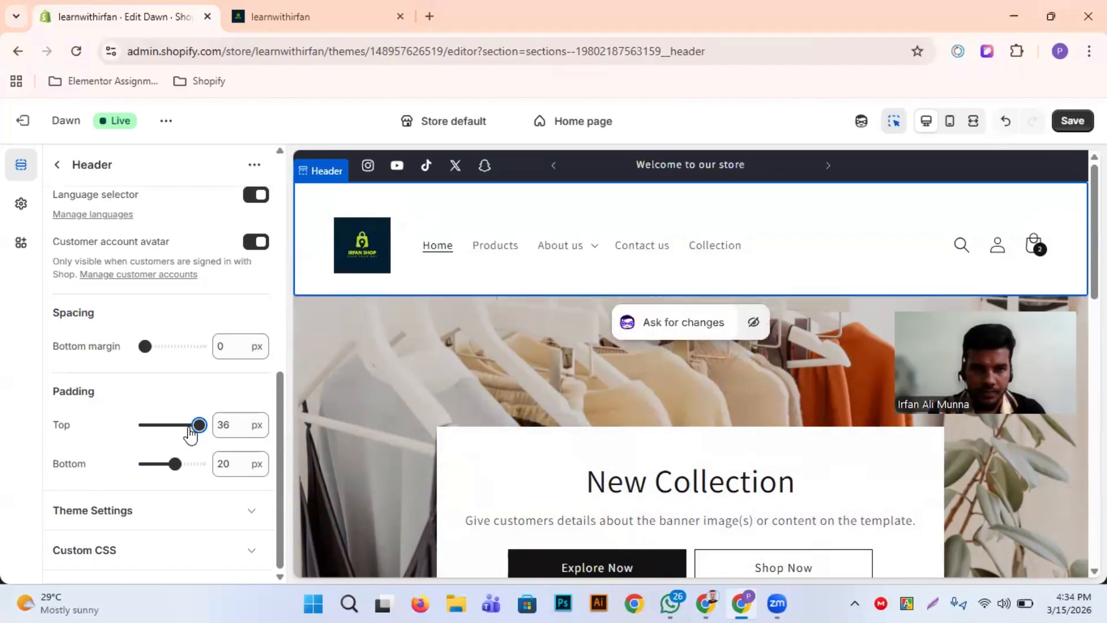
{"action": "left_click_drag", "start_coordinate": [197, 425], "coordinate": [163, 425]}
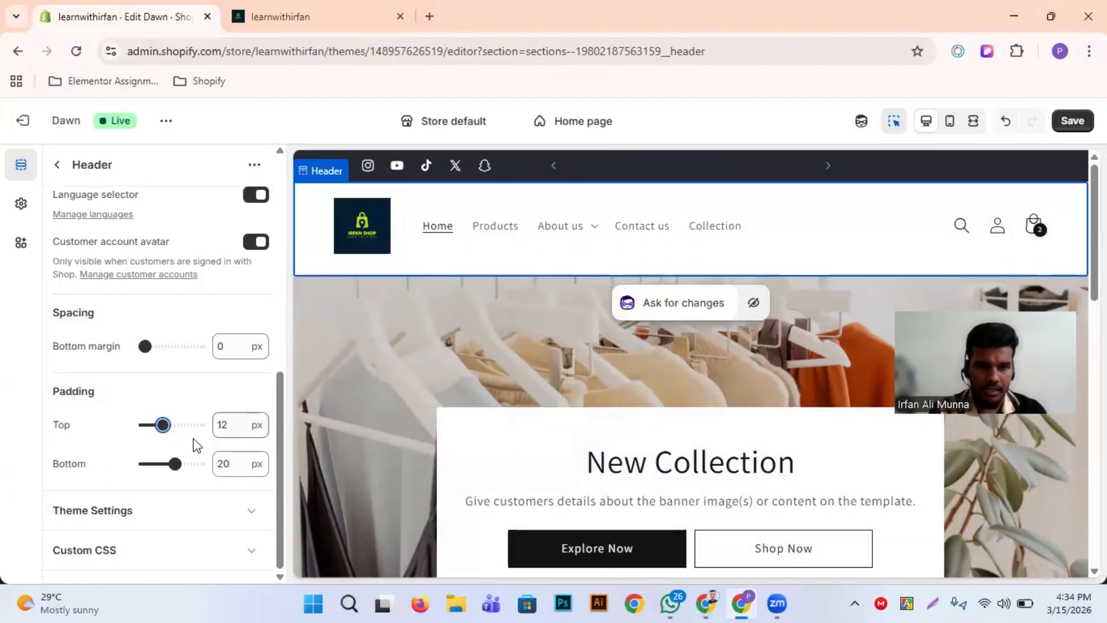
{"action": "left_click_drag", "start_coordinate": [174, 459], "coordinate": [200, 464]}
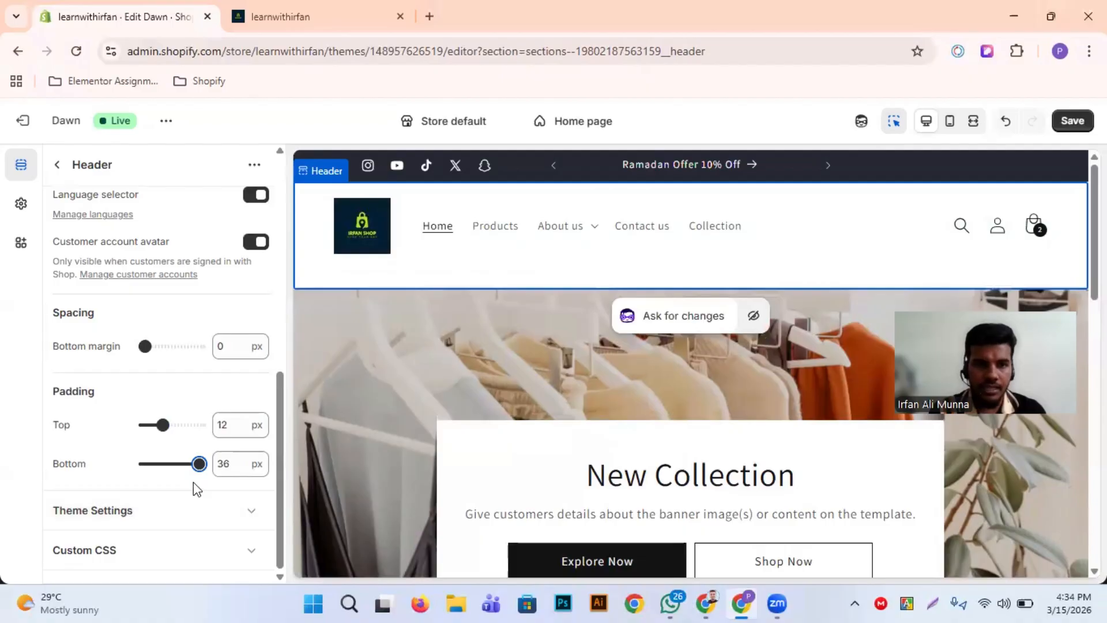
{"action": "left_click_drag", "start_coordinate": [197, 465], "coordinate": [170, 466]}
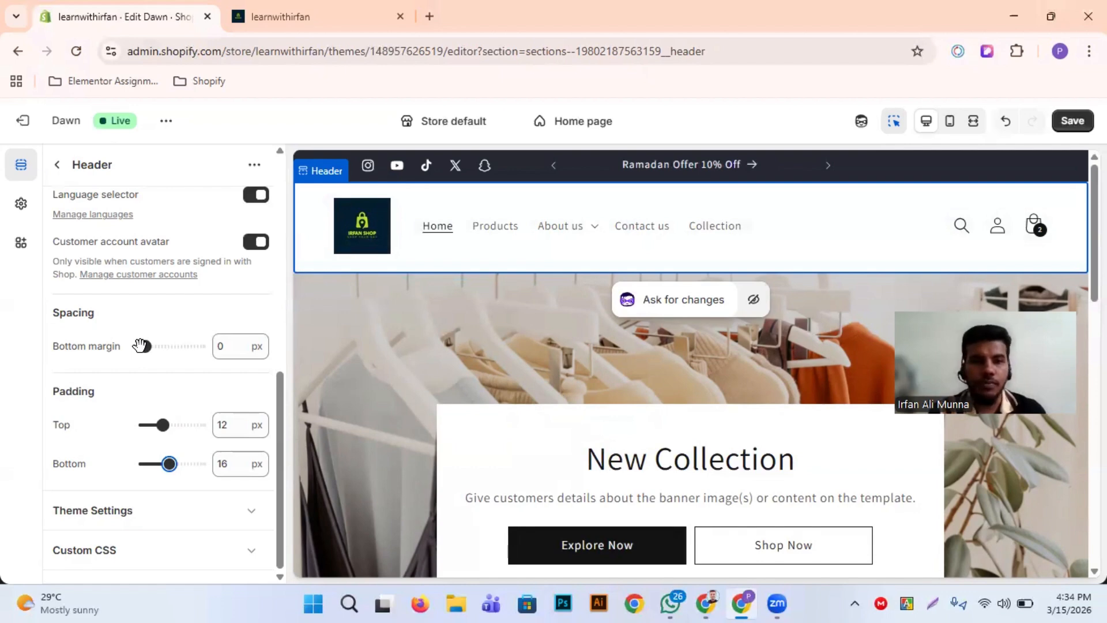
Try a 92 px bottom margin on the Header section and reset it to 0 px
{"action": "left_click_drag", "start_coordinate": [141, 345], "coordinate": [194, 346]}
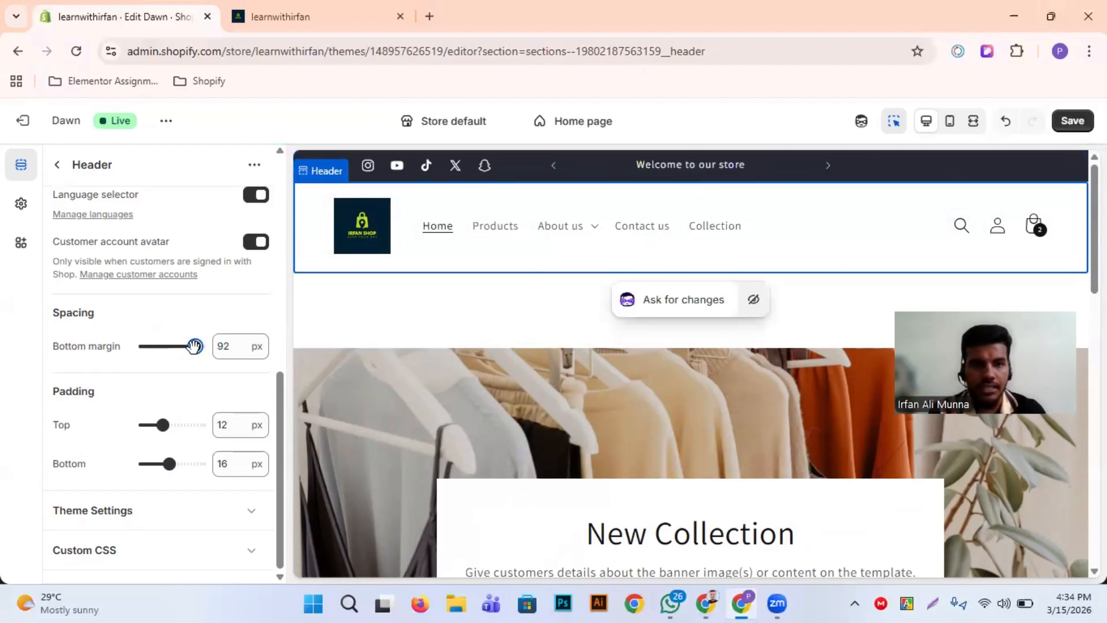
{"action": "left_click_drag", "start_coordinate": [194, 346], "coordinate": [144, 346]}
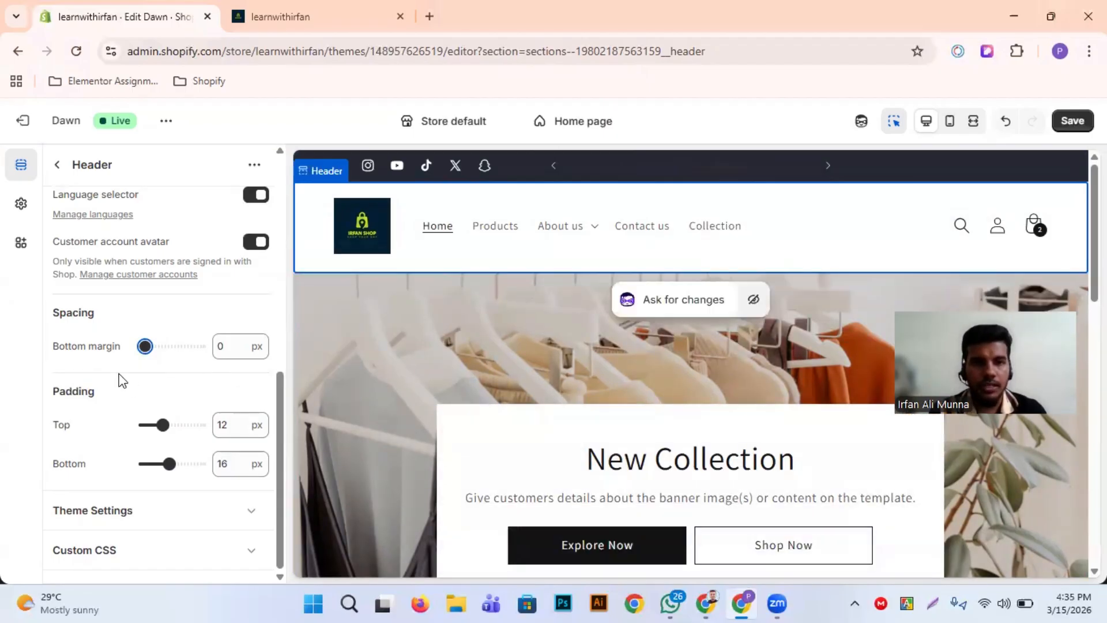
{"action": "mouse_move", "coordinate": [146, 346]}
{"action": "left_mouse_down"}
{"action": "mouse_move", "coordinate": [158, 345]}
{"action": "mouse_move", "coordinate": [126, 347]}
{"action": "left_mouse_up"}
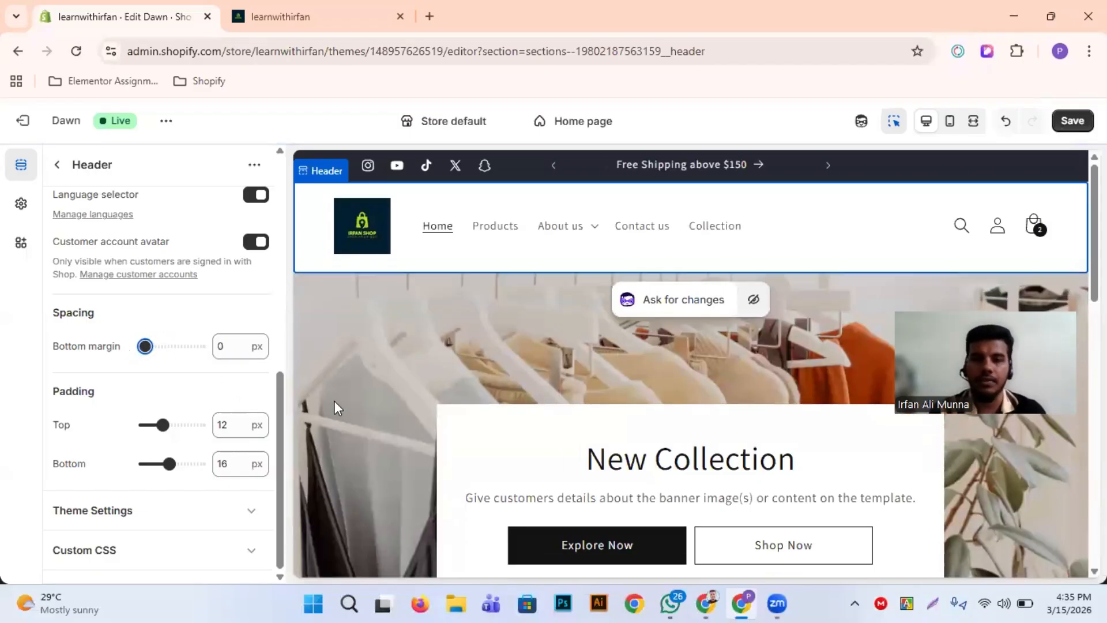
{"action": "scroll", "coordinate": [334, 400], "scroll_direction": "down", "scroll_amount": 1}
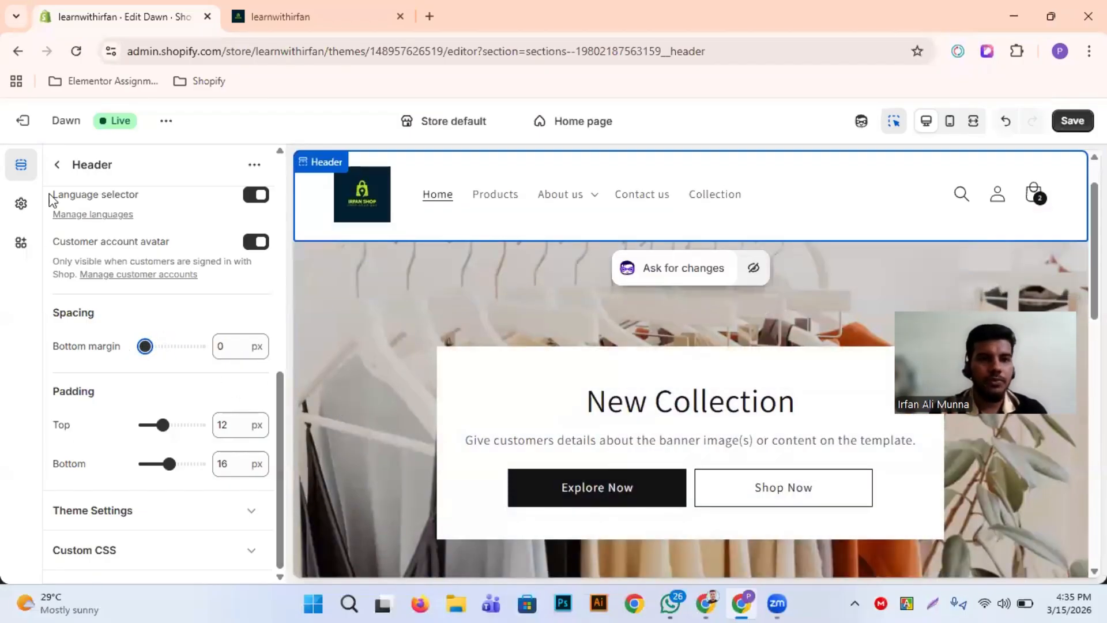
Return to the home page's section overview, browse the sections available for the Template area and close the list without adding one
{"action": "left_click", "coordinate": [55, 167]}
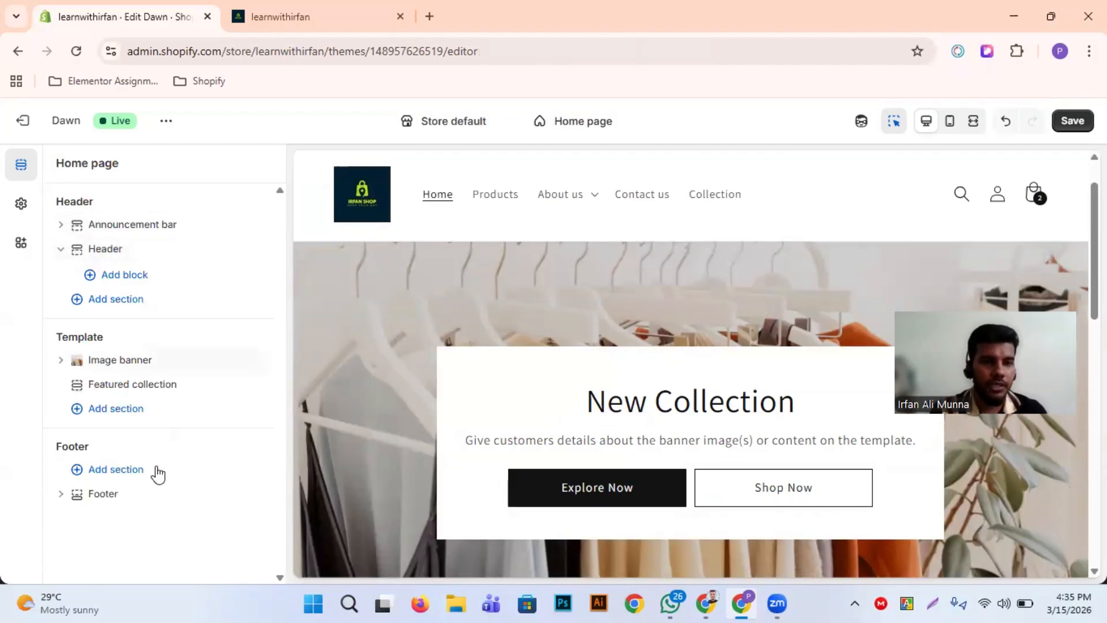
{"action": "left_click", "coordinate": [140, 415]}
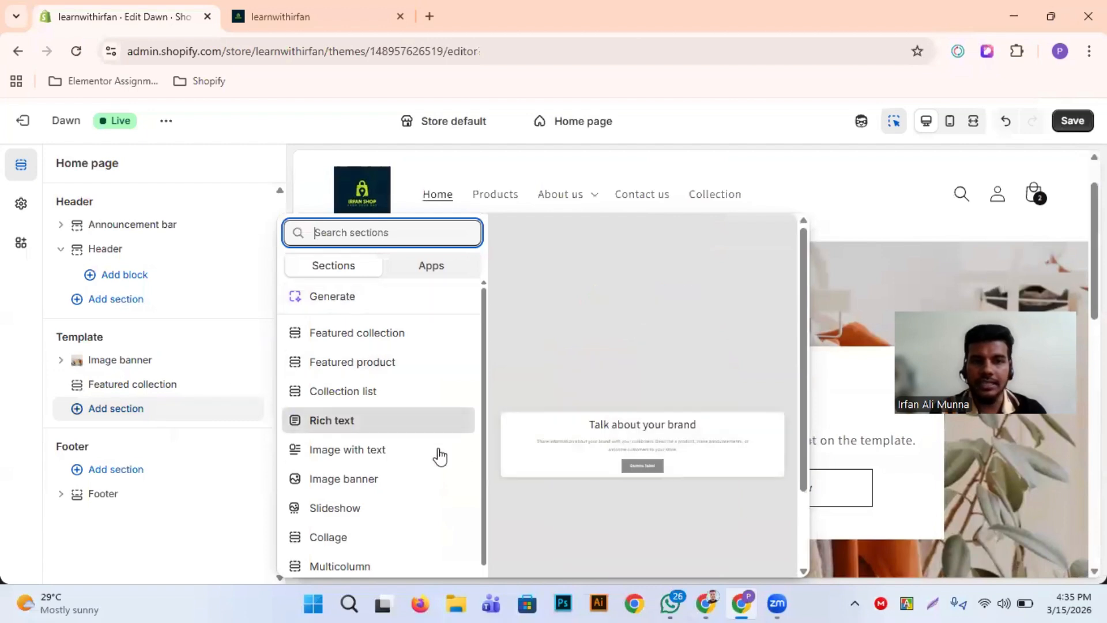
{"action": "scroll", "coordinate": [382, 395], "scroll_direction": "down", "scroll_amount": 2}
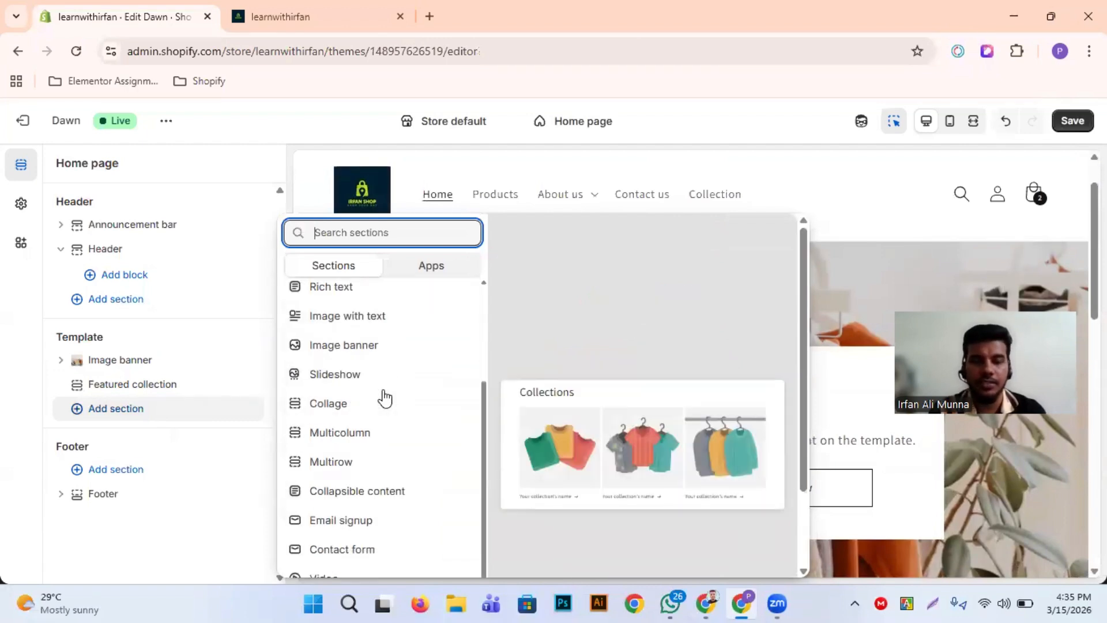
{"action": "scroll", "coordinate": [383, 396], "scroll_direction": "down", "scroll_amount": 4}
{"action": "scroll", "coordinate": [383, 395], "scroll_direction": "up", "scroll_amount": 4}
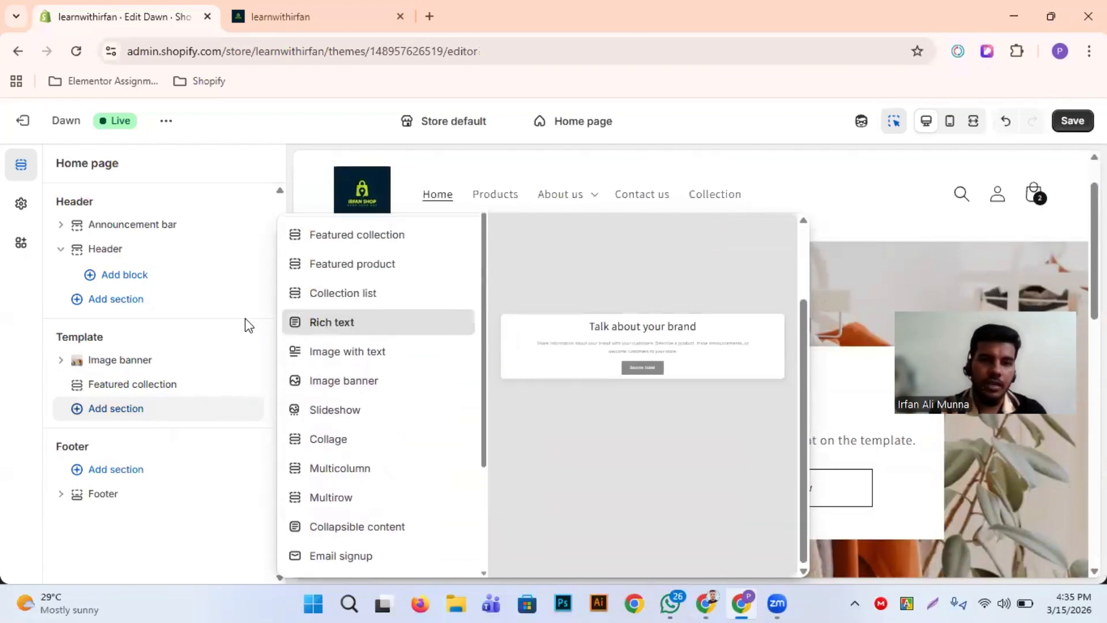
{"action": "left_click_drag", "start_coordinate": [245, 319], "coordinate": [311, 339]}
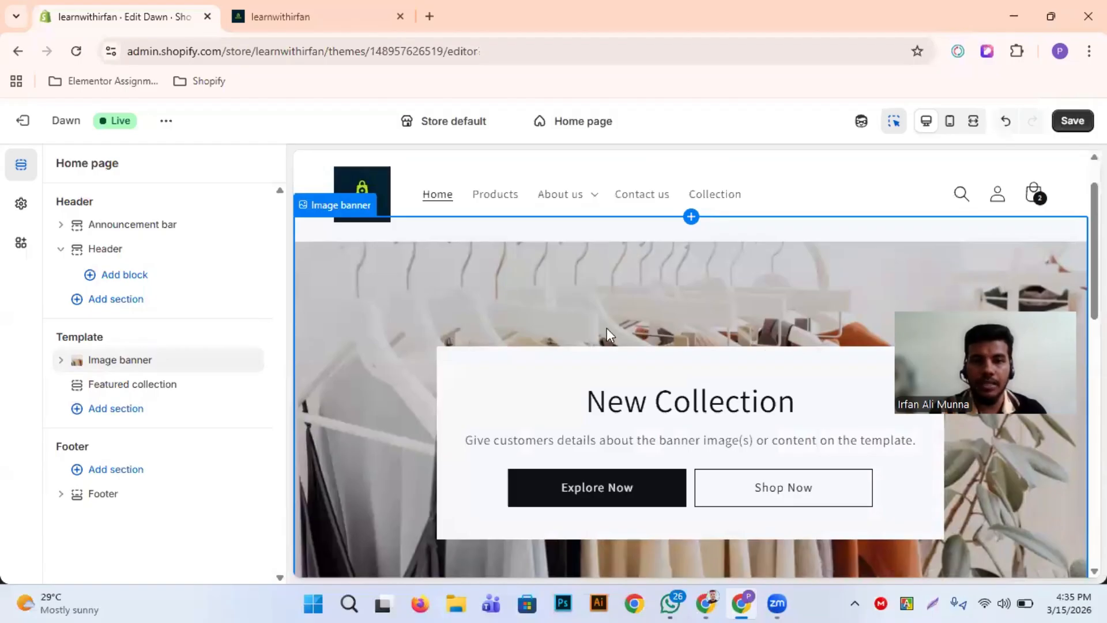
Review the Featured collection and the page below the image banner in the desktop preview
{"action": "scroll", "coordinate": [552, 374], "scroll_direction": "down", "scroll_amount": 5}
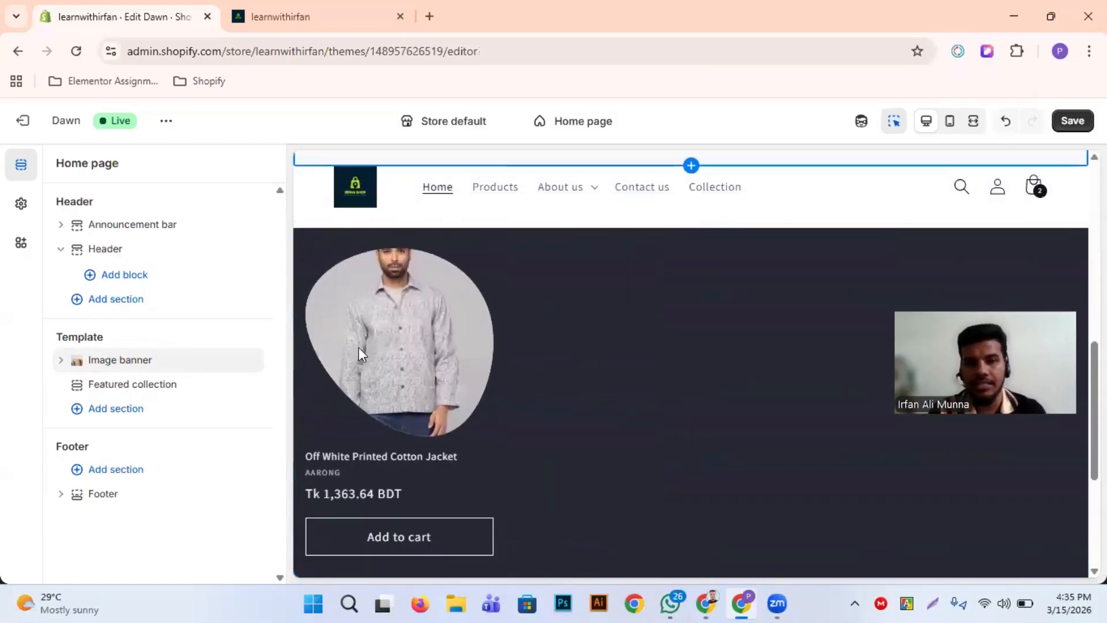
{"action": "scroll", "coordinate": [472, 353], "scroll_direction": "down", "scroll_amount": 3}
{"action": "scroll", "coordinate": [393, 392], "scroll_direction": "up", "scroll_amount": 3}
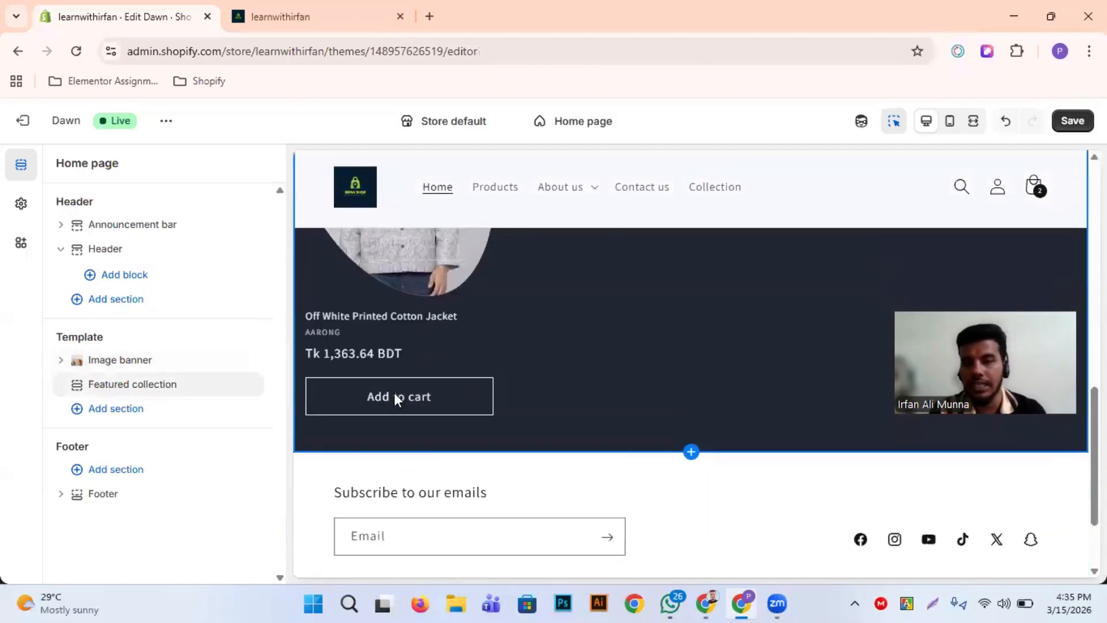
{"action": "scroll", "coordinate": [393, 398], "scroll_direction": "up", "scroll_amount": 2}
{"action": "scroll", "coordinate": [393, 397], "scroll_direction": "down", "scroll_amount": 2}
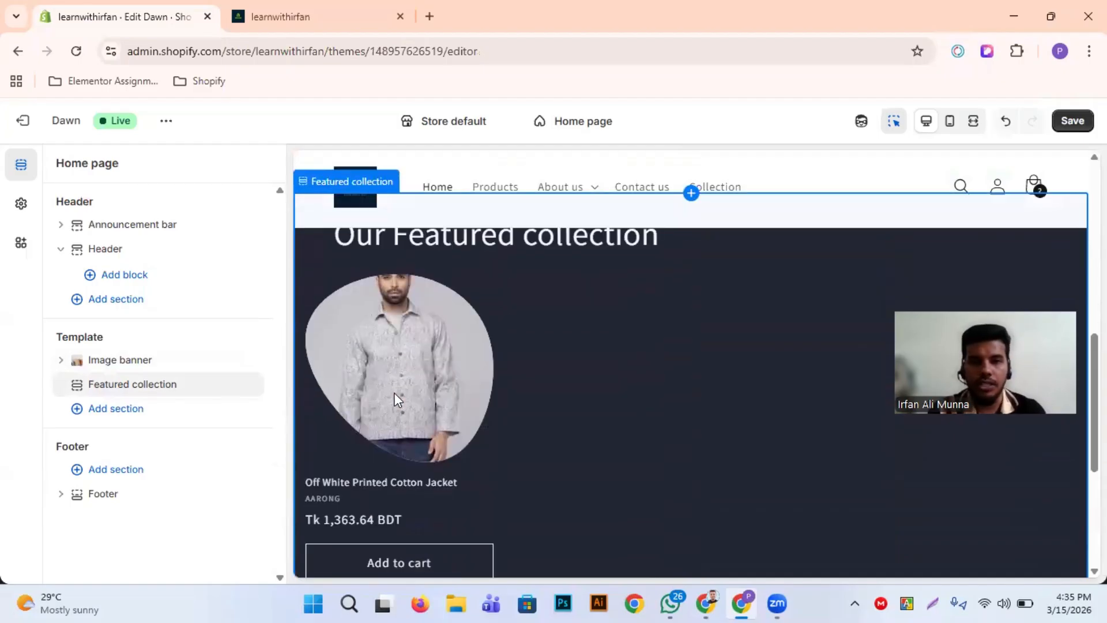
Add a Featured product section below the Featured collection in the home page's Template area
{"action": "left_click", "coordinate": [112, 410]}
{"action": "scroll", "coordinate": [375, 440], "scroll_direction": "down", "scroll_amount": 3}
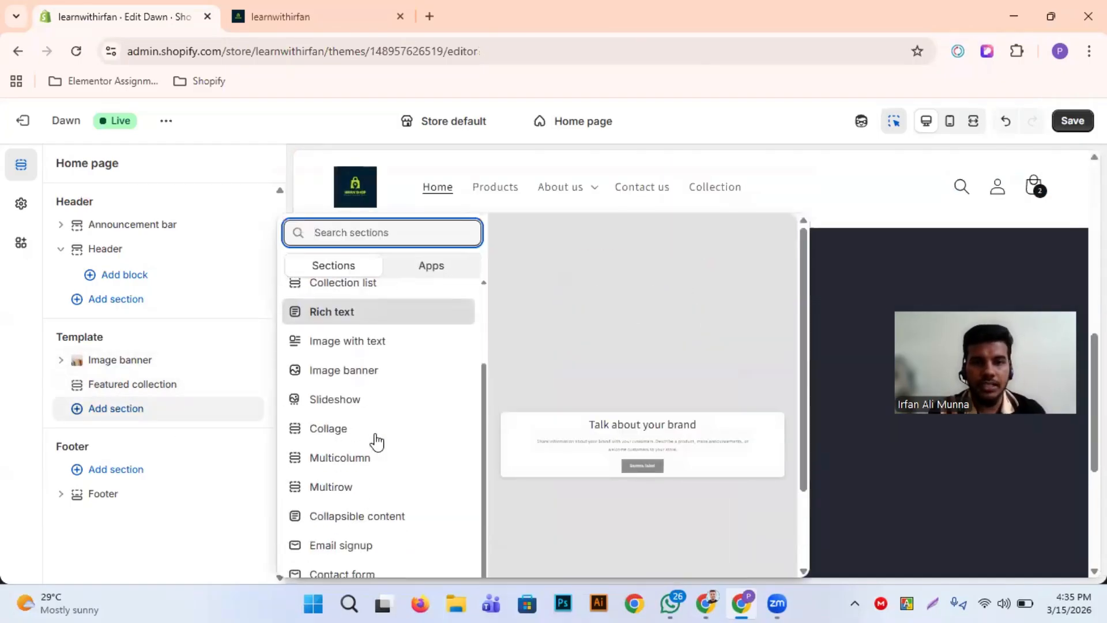
{"action": "scroll", "coordinate": [321, 369], "scroll_direction": "up", "scroll_amount": 3}
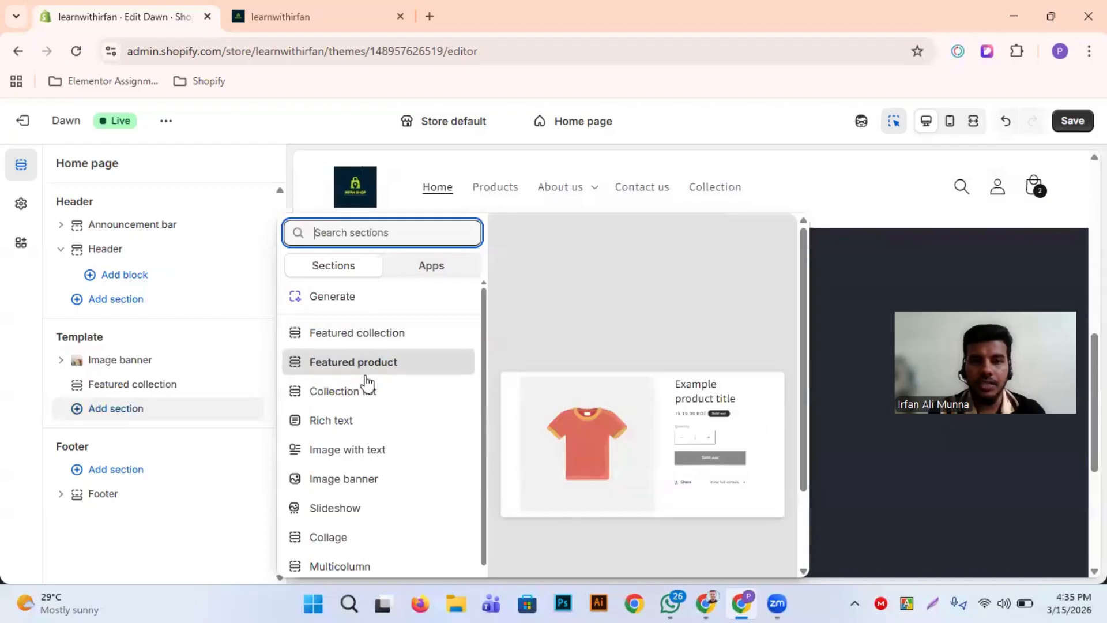
{"action": "left_click", "coordinate": [386, 369]}
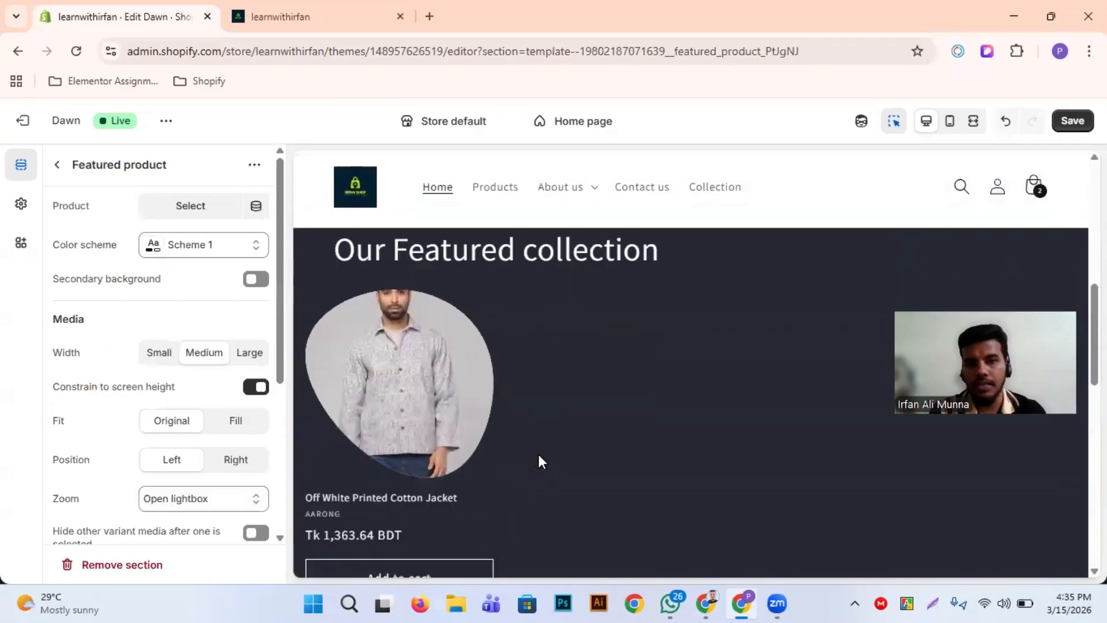
Review the Featured product section's preview and settings, return to the home page's section overview and collapse the section's blocks
{"action": "scroll", "coordinate": [511, 440], "scroll_direction": "up", "scroll_amount": 3}
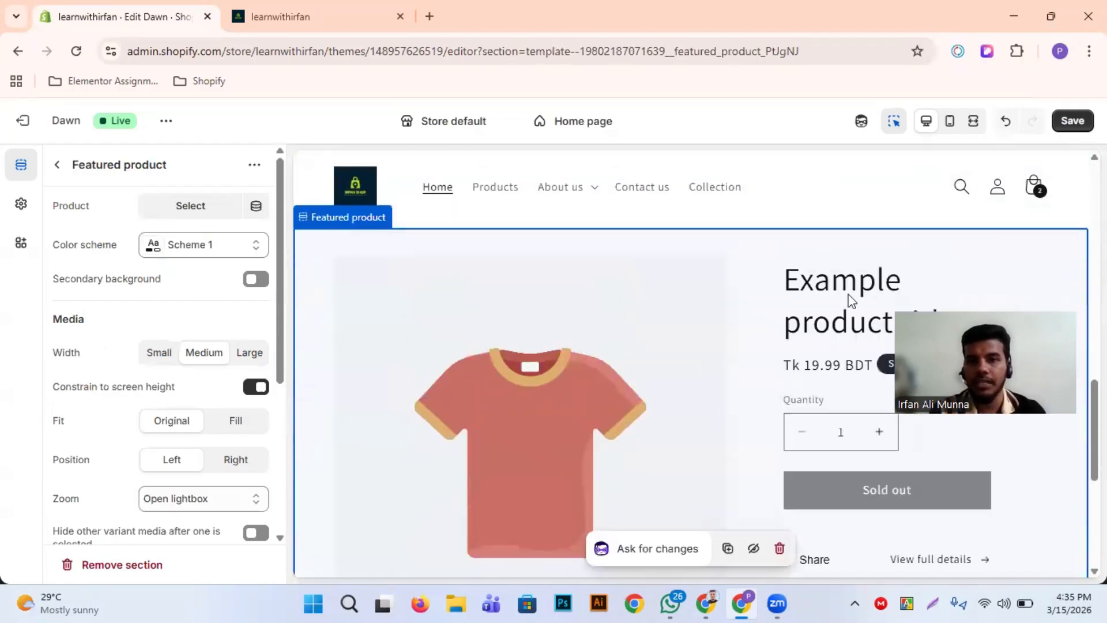
{"action": "scroll", "coordinate": [819, 374], "scroll_direction": "down", "scroll_amount": 2}
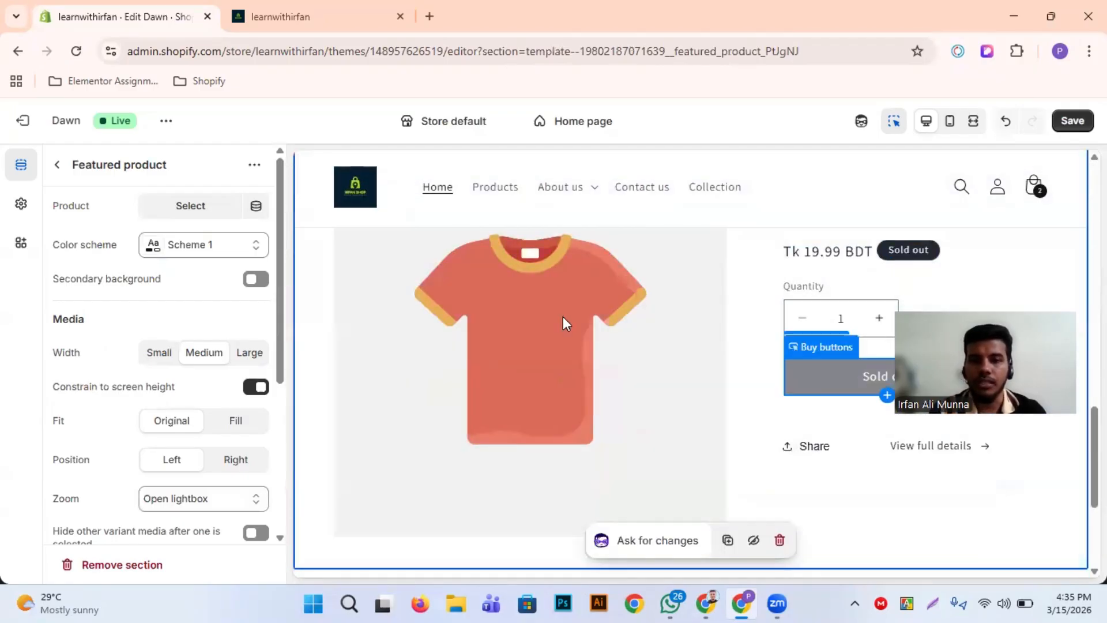
{"action": "scroll", "coordinate": [113, 415], "scroll_direction": "down", "scroll_amount": 5}
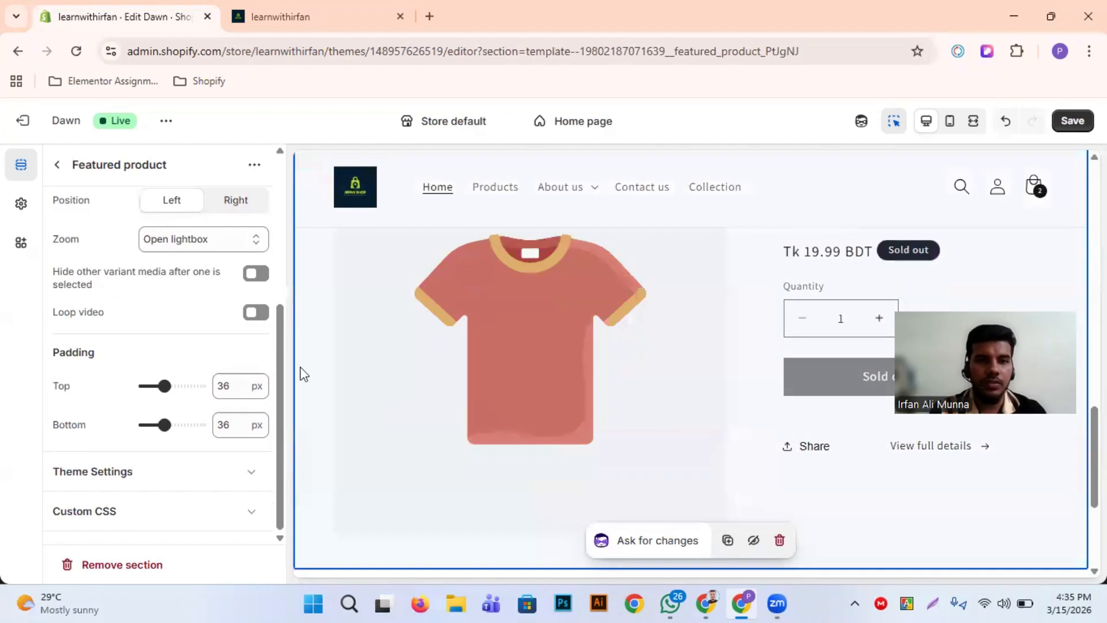
{"action": "scroll", "coordinate": [144, 338], "scroll_direction": "up", "scroll_amount": 5}
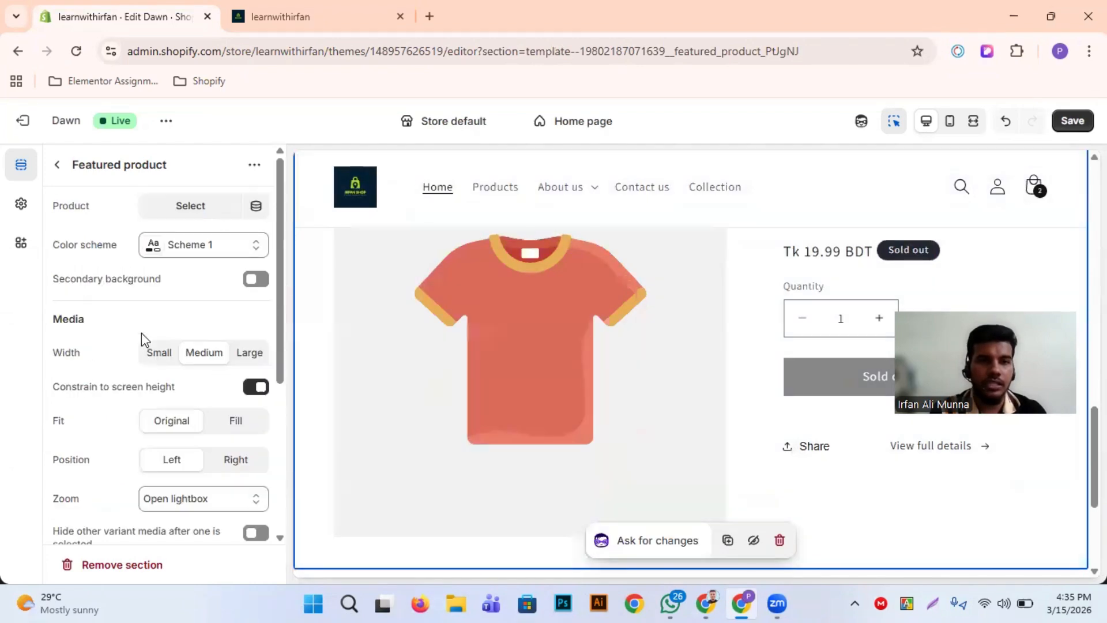
{"action": "left_click", "coordinate": [61, 167]}
{"action": "scroll", "coordinate": [168, 402], "scroll_direction": "up", "scroll_amount": 3}
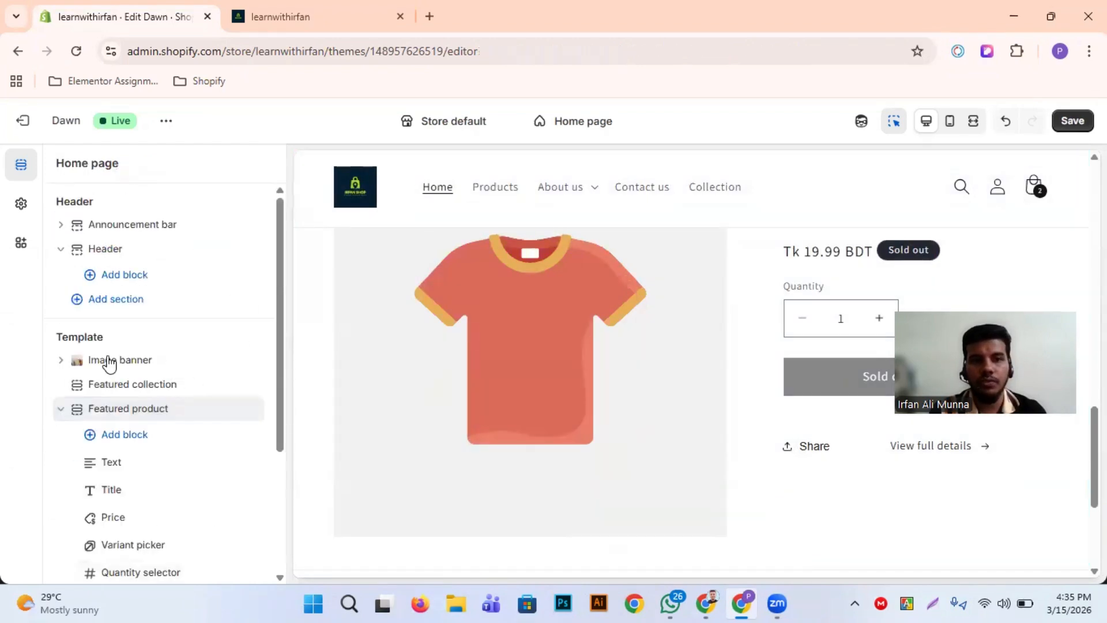
{"action": "left_click", "coordinate": [60, 408]}
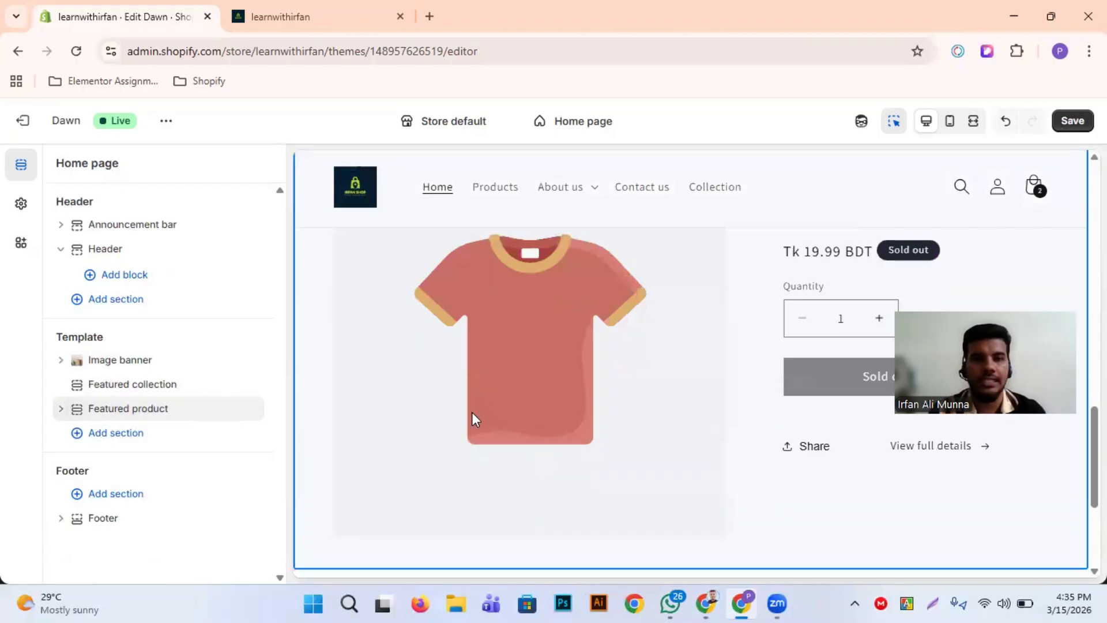
Check the home page preview from the announcement bar to the Featured collection and save the theme changes
{"action": "scroll", "coordinate": [472, 412], "scroll_direction": "up", "scroll_amount": 3}
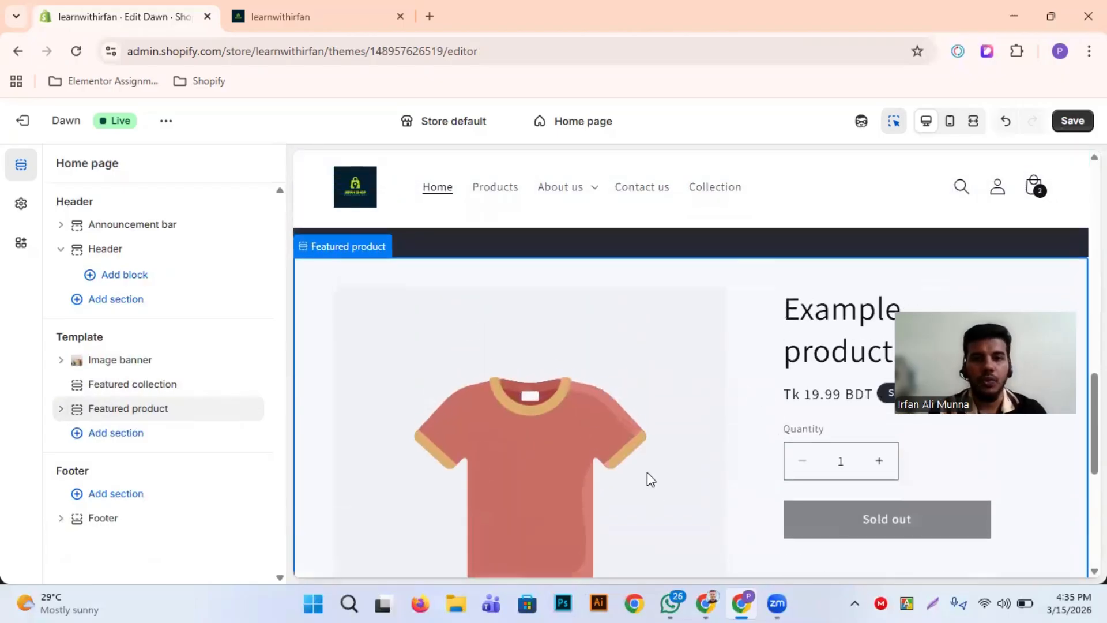
{"action": "scroll", "coordinate": [647, 472], "scroll_direction": "up", "scroll_amount": 10}
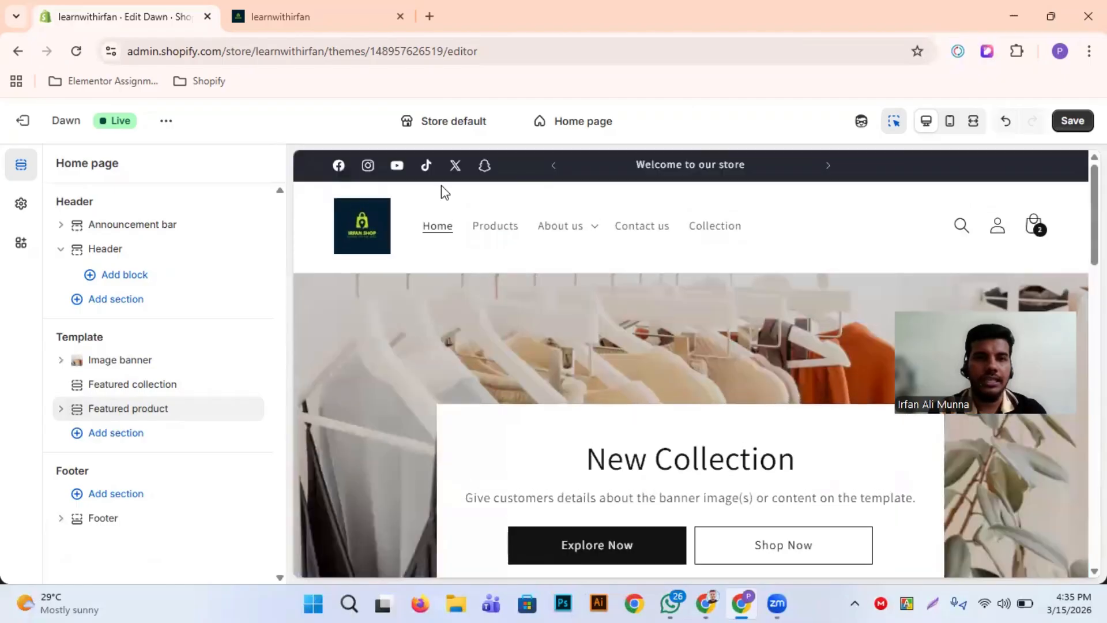
{"action": "left_click", "coordinate": [307, 6]}
{"action": "left_click", "coordinate": [131, 7]}
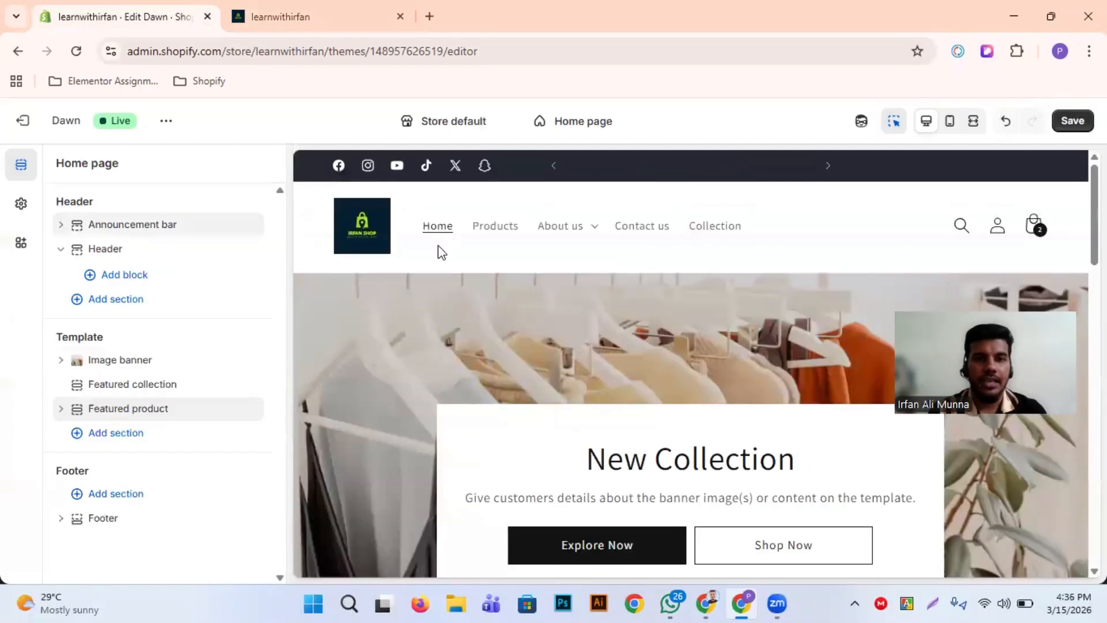
{"action": "scroll", "coordinate": [440, 250], "scroll_direction": "down", "scroll_amount": 10}
{"action": "scroll", "coordinate": [440, 249], "scroll_direction": "down", "scroll_amount": 5}
{"action": "scroll", "coordinate": [855, 337], "scroll_direction": "up", "scroll_amount": 15}
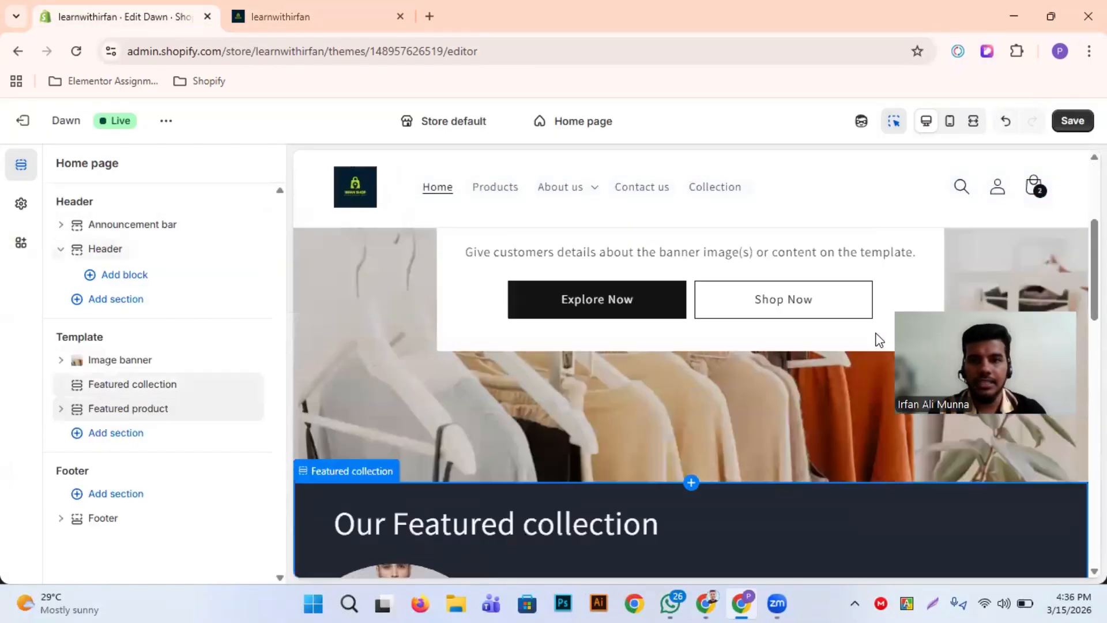
{"action": "left_click", "coordinate": [1073, 128]}
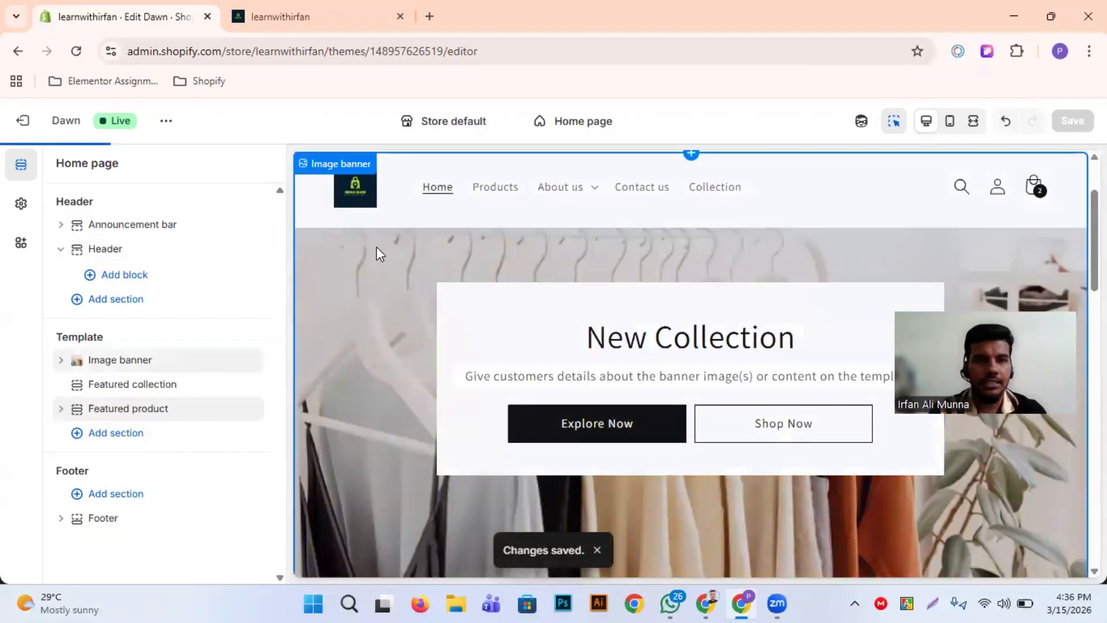
Switch to the live storefront, reload it and review the home page from the image banner down to the footer
{"action": "left_click", "coordinate": [311, 14]}
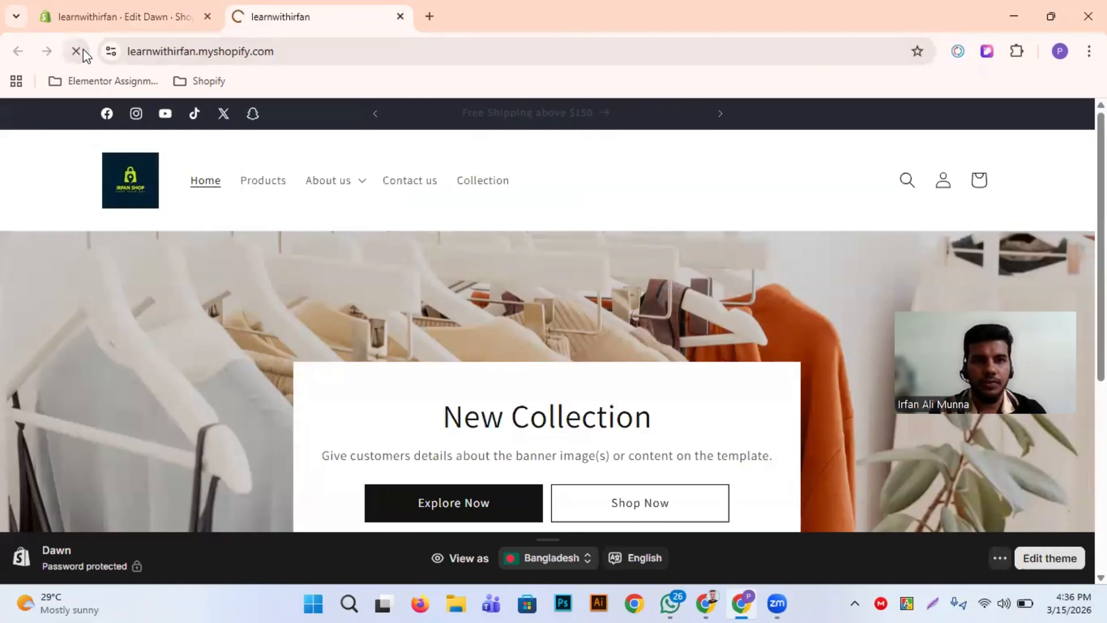
{"action": "left_click", "coordinate": [77, 52]}
{"action": "scroll", "coordinate": [251, 270], "scroll_direction": "down", "scroll_amount": 13}
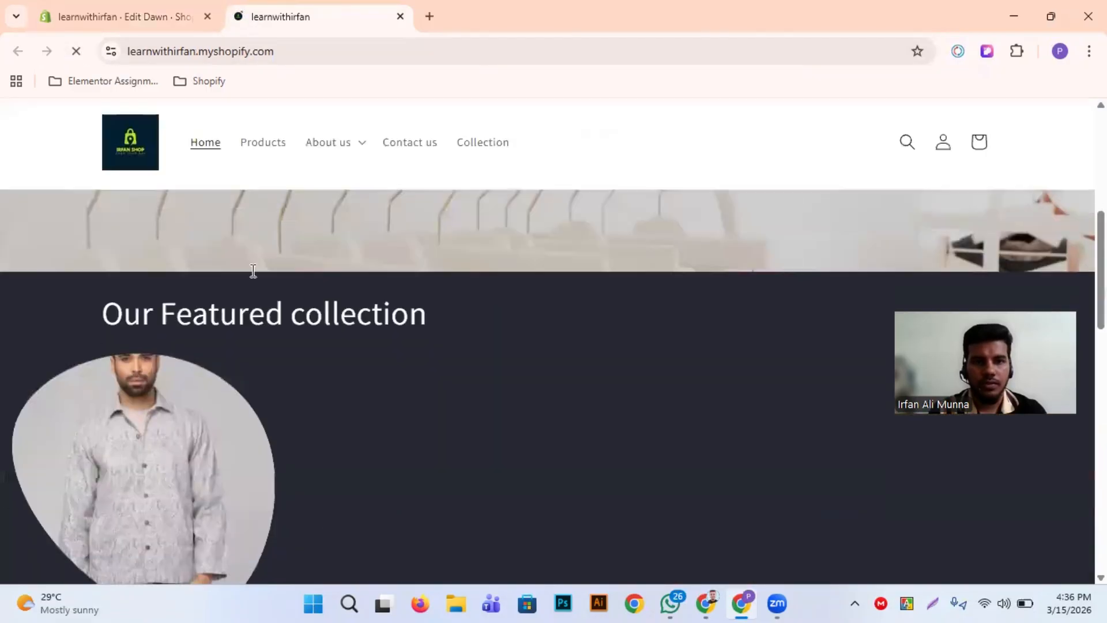
{"action": "scroll", "coordinate": [251, 270], "scroll_direction": "up", "scroll_amount": 5}
{"action": "scroll", "coordinate": [185, 363], "scroll_direction": "down", "scroll_amount": 9}
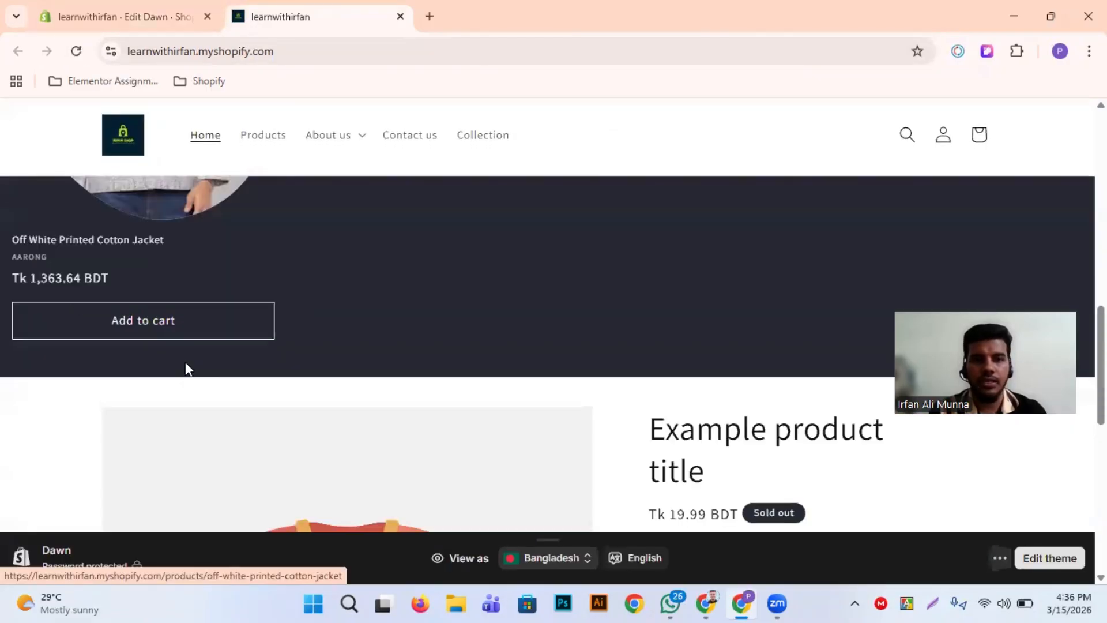
{"action": "scroll", "coordinate": [579, 288], "scroll_direction": "down", "scroll_amount": 5}
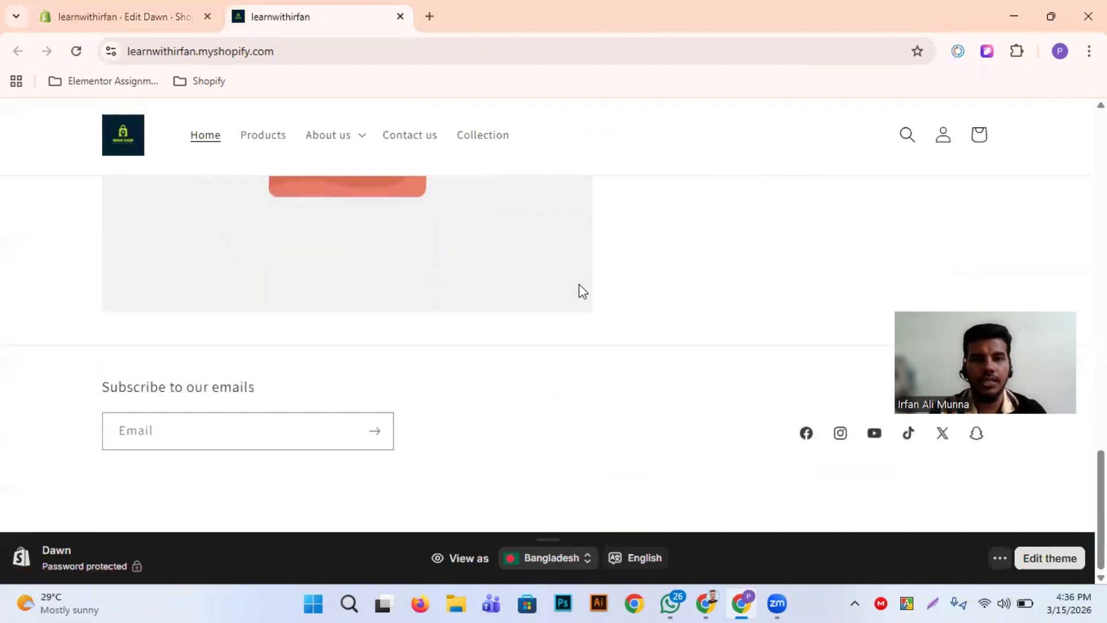
{"action": "scroll", "coordinate": [579, 288], "scroll_direction": "up", "scroll_amount": 20}
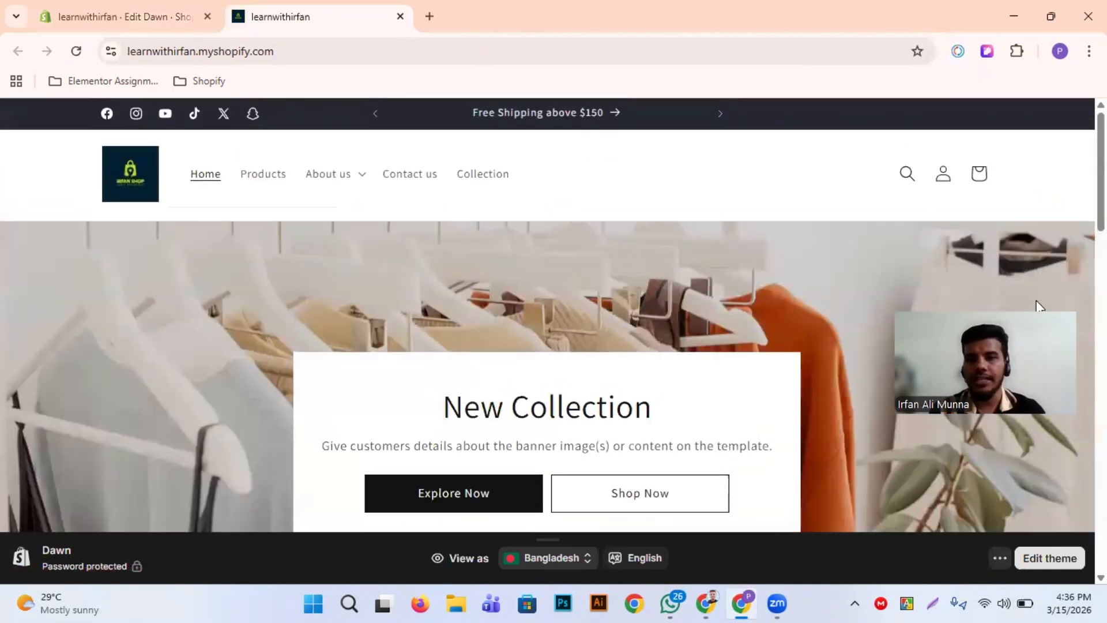